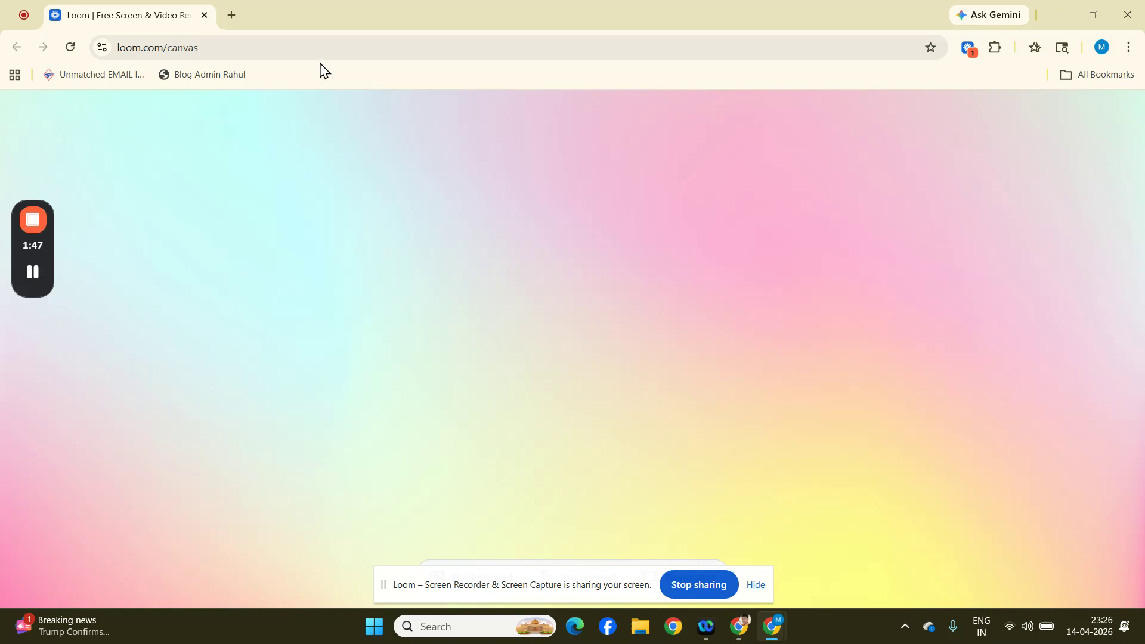
Step: Open the Canva home page in a new browser tab
click(232, 15)
text(canva)
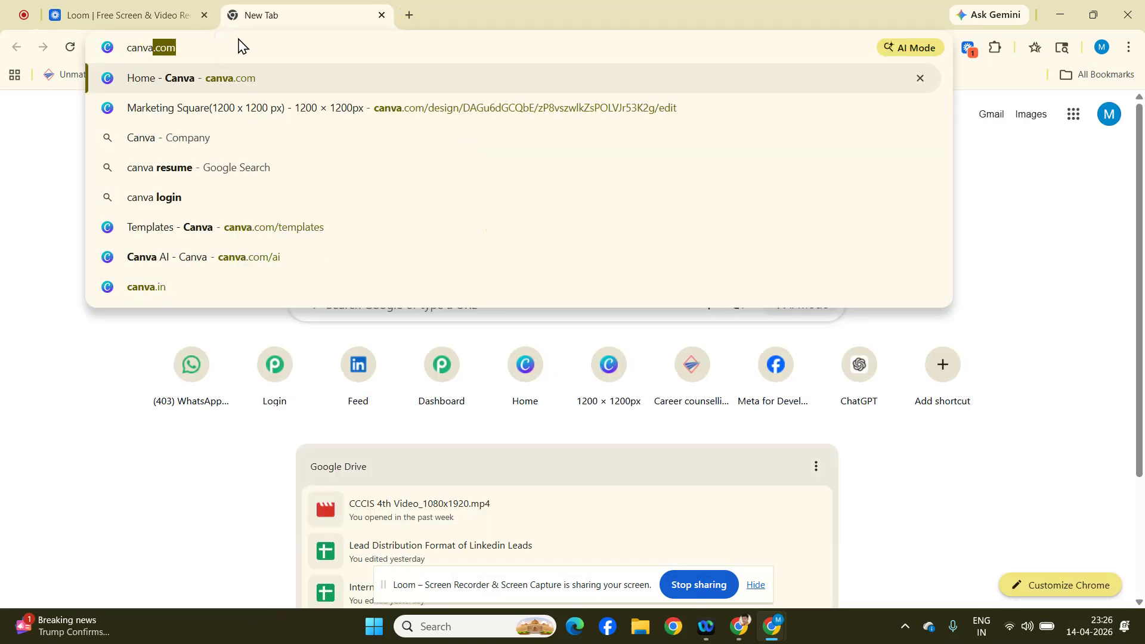
click(269, 84)
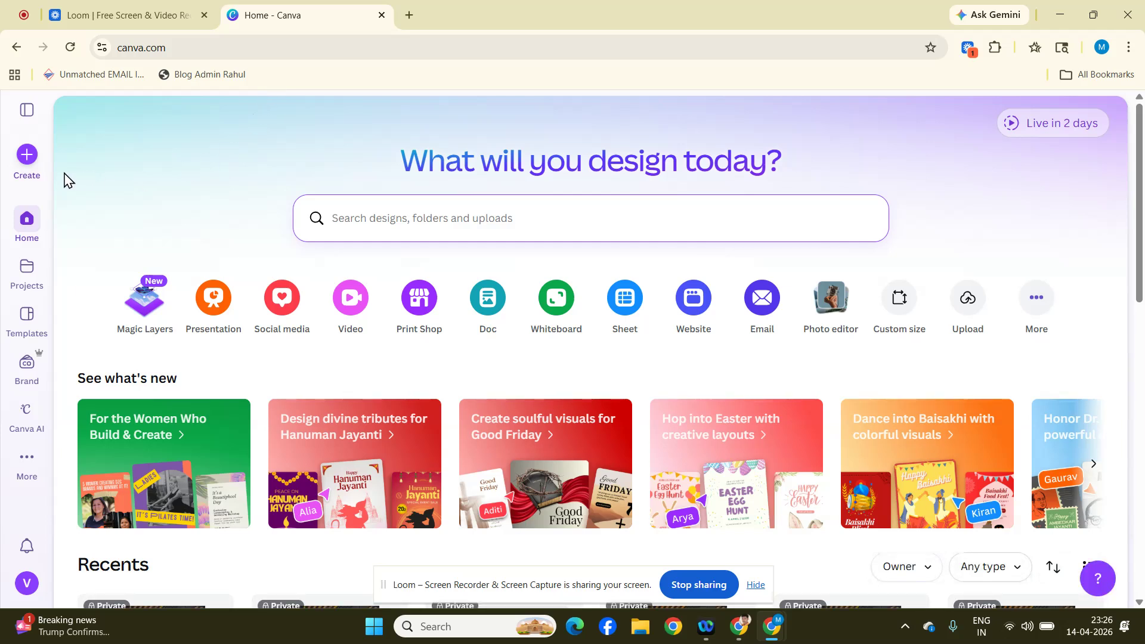
Step: Start a new design and search the available design types for "instagram"
click(25, 156)
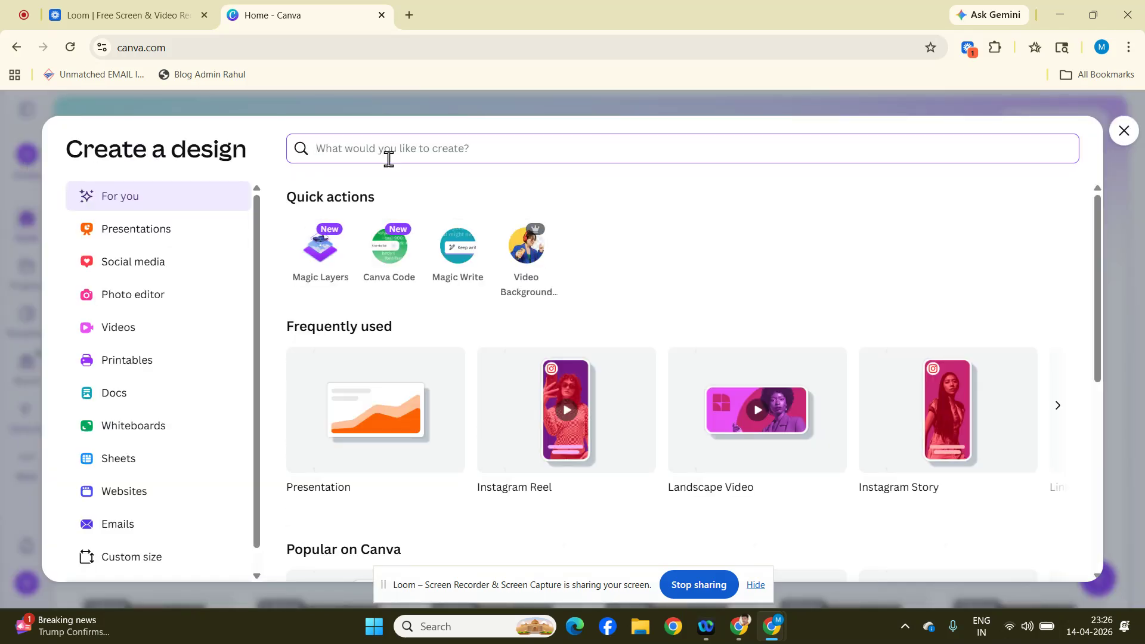
text(insta)
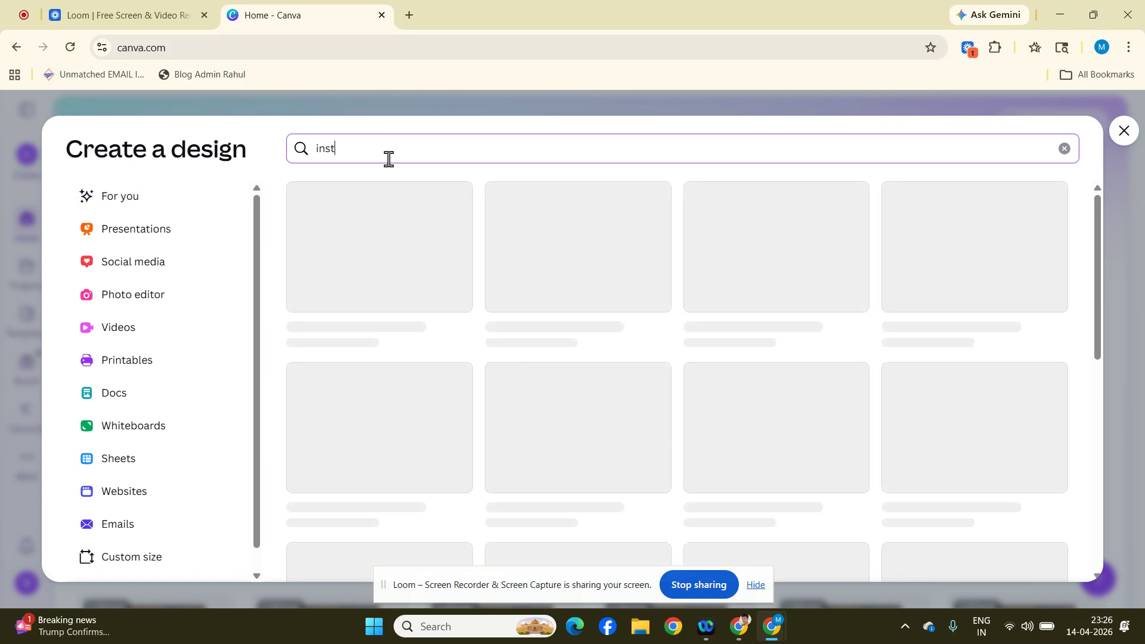
text(gram)
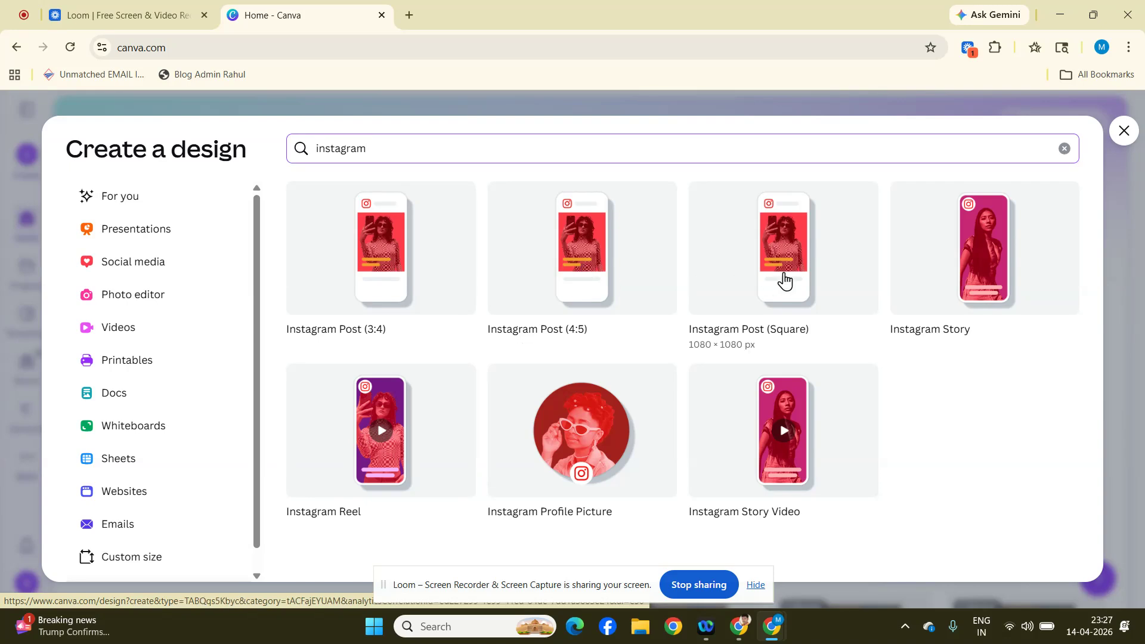
Step: Search the design types for "youtube" and for "linkedin" to view their preset formats
drag(370, 148, 315, 158)
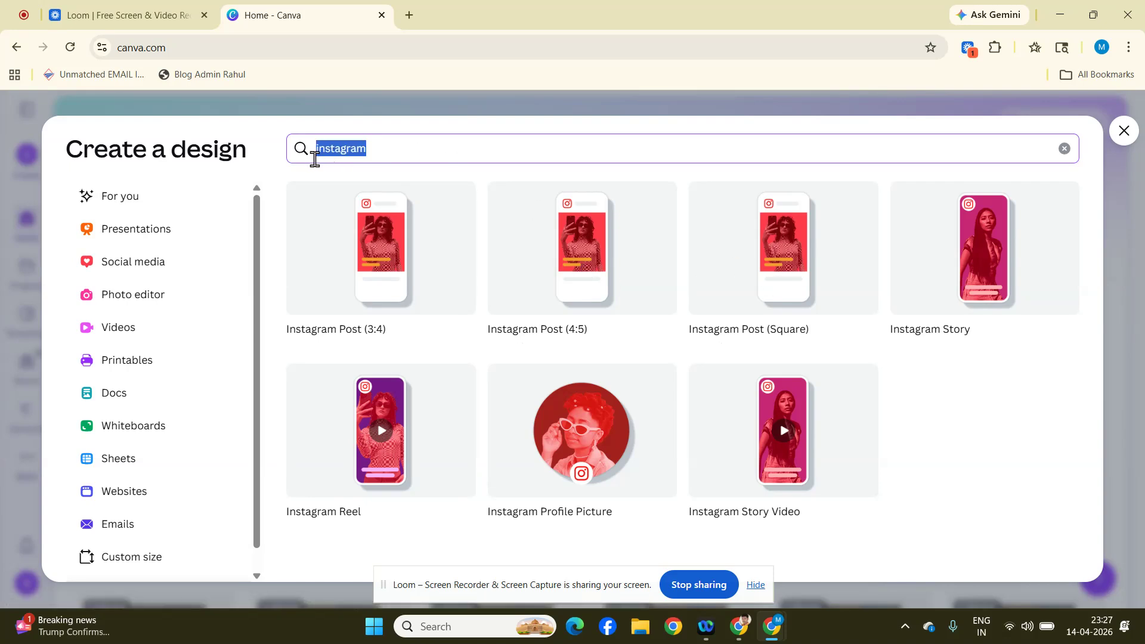
text(youtube)
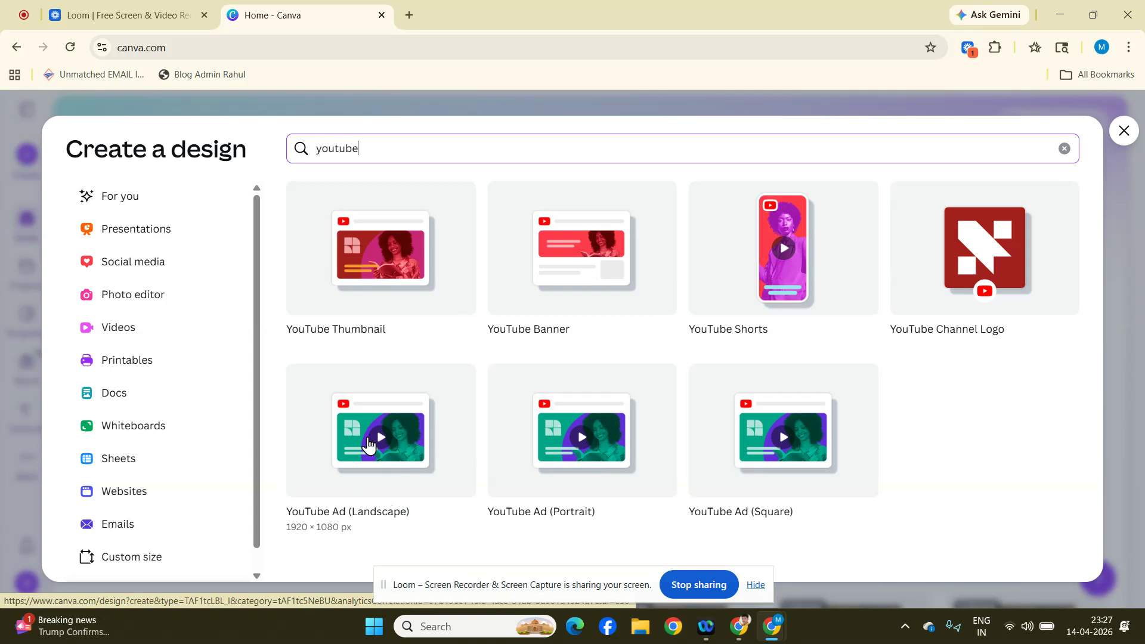
drag(359, 149, 316, 149)
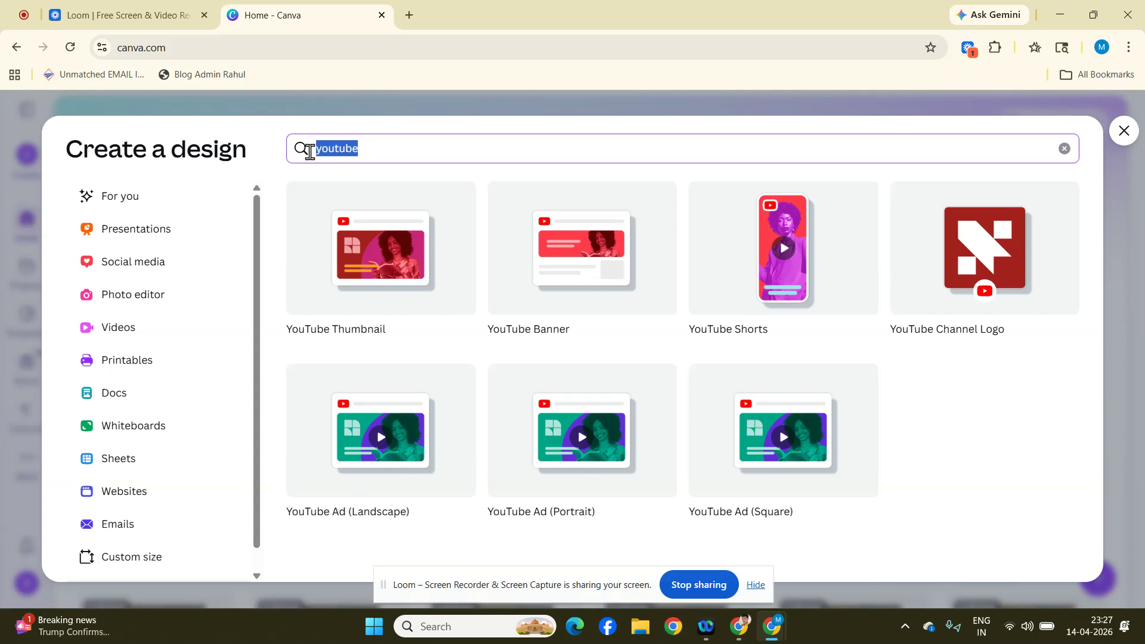
text(linkedin)
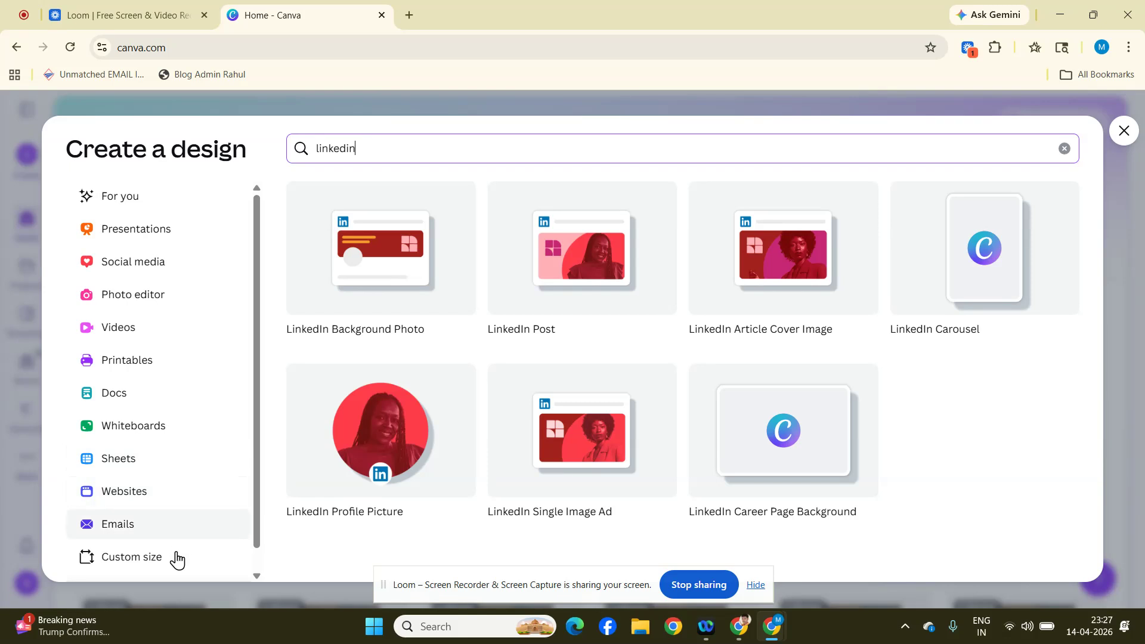
Step: Enter a custom design size of 1080 px width and 1920 px height to view the suggested formats
click(126, 567)
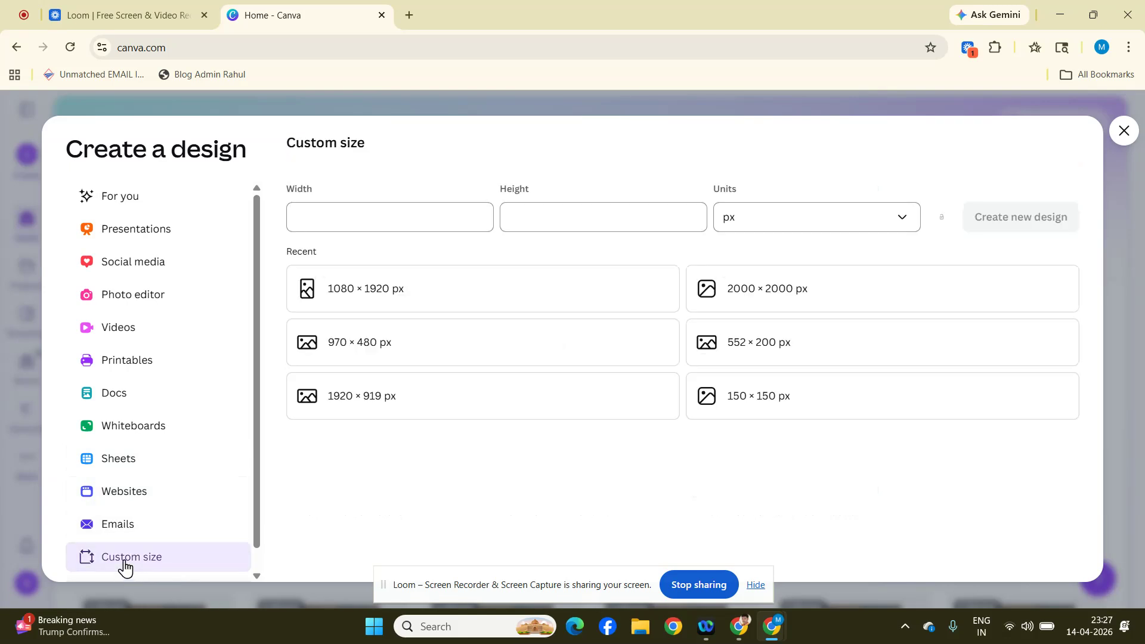
click(364, 221)
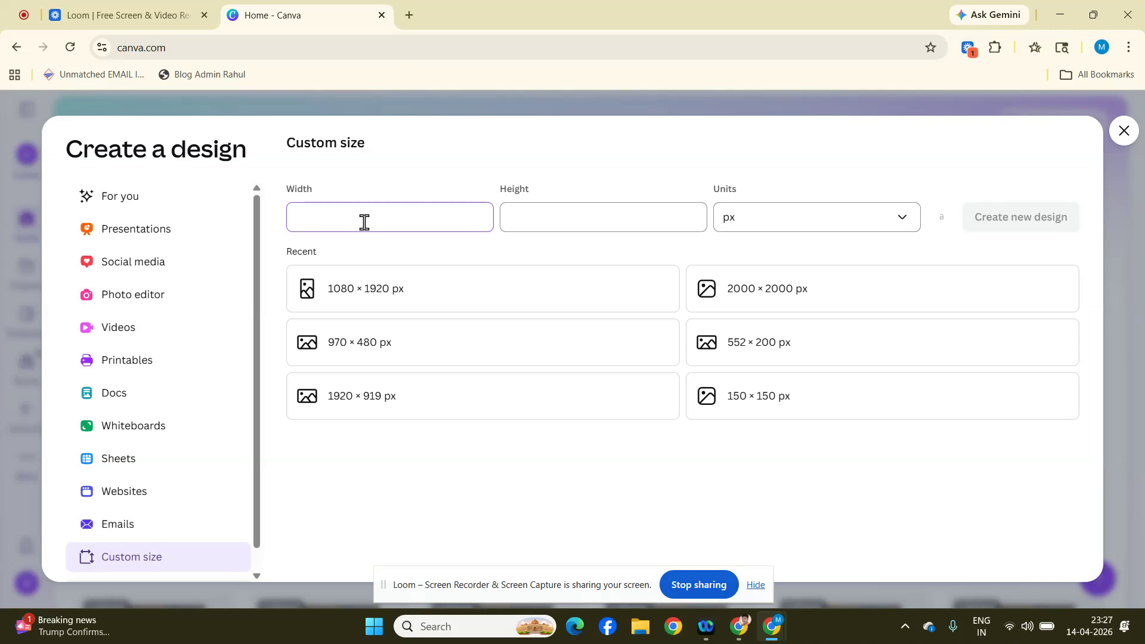
text(1080)
click(574, 218)
text(1920)
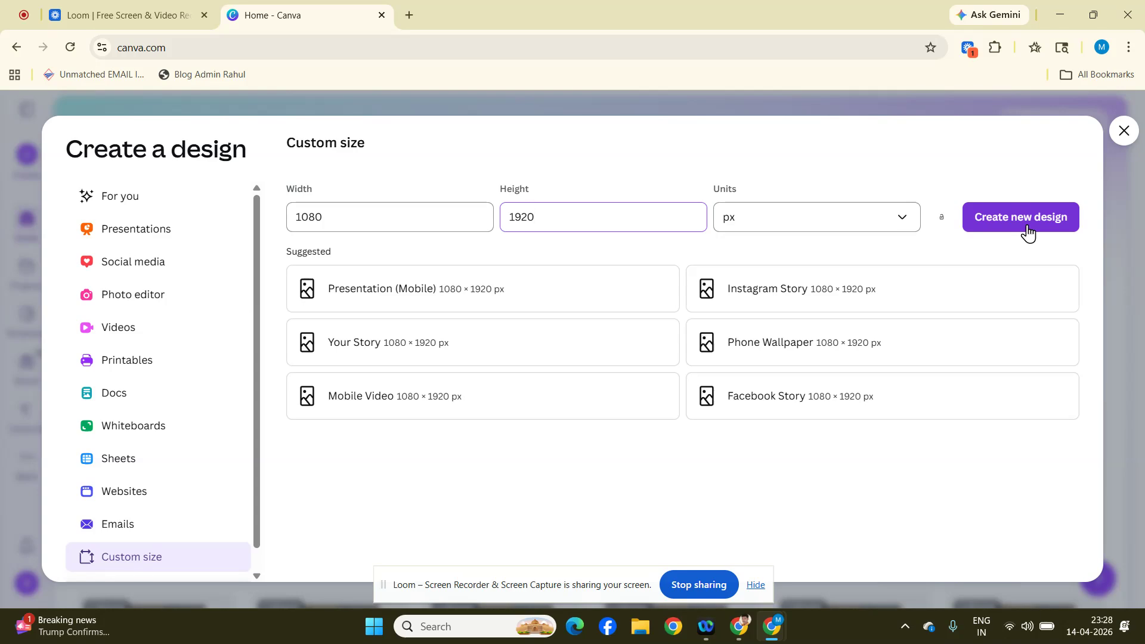
click(340, 217)
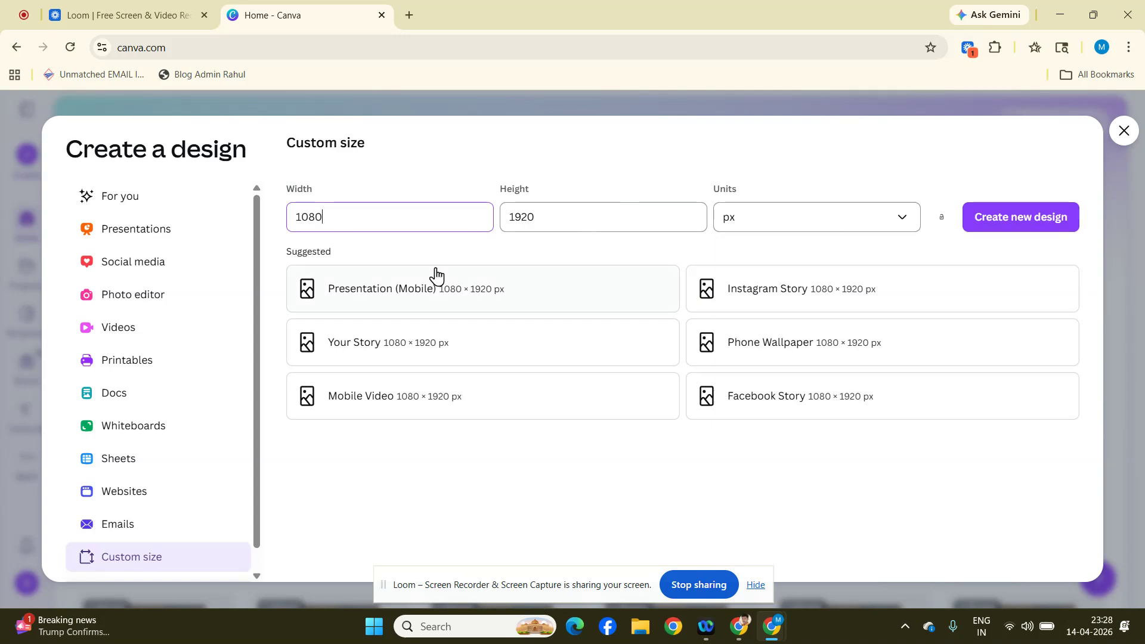
click(341, 251)
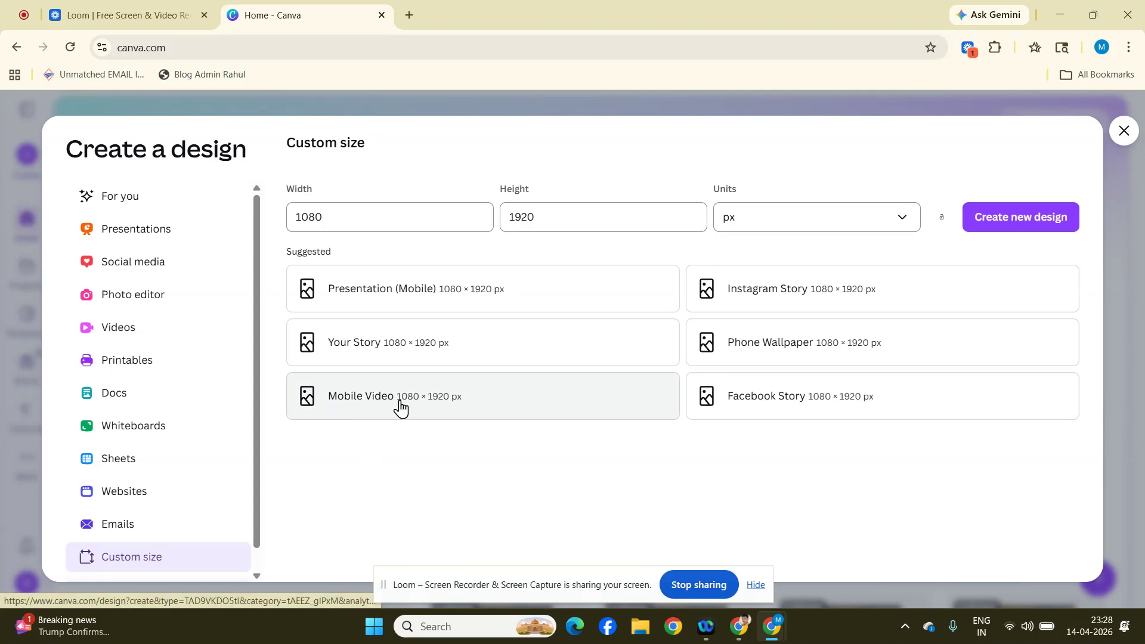
Step: Set the custom size to 2000 × 2000 px and close the design creation dialog without creating a design
drag(376, 210, 280, 222)
text(2000)
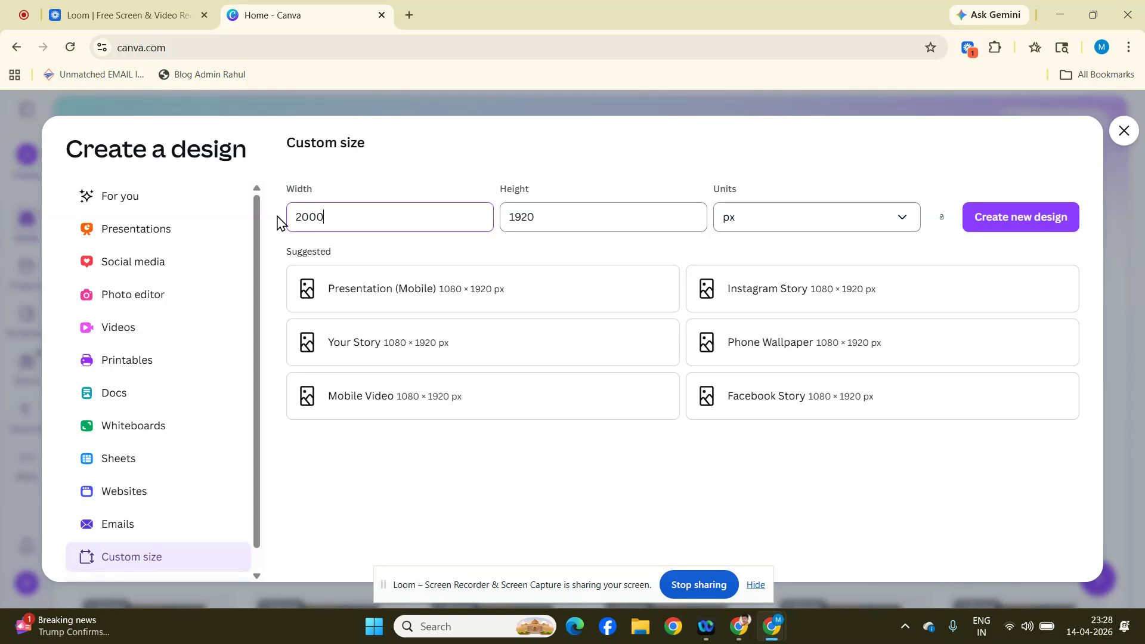
key(Tab)
text(2)
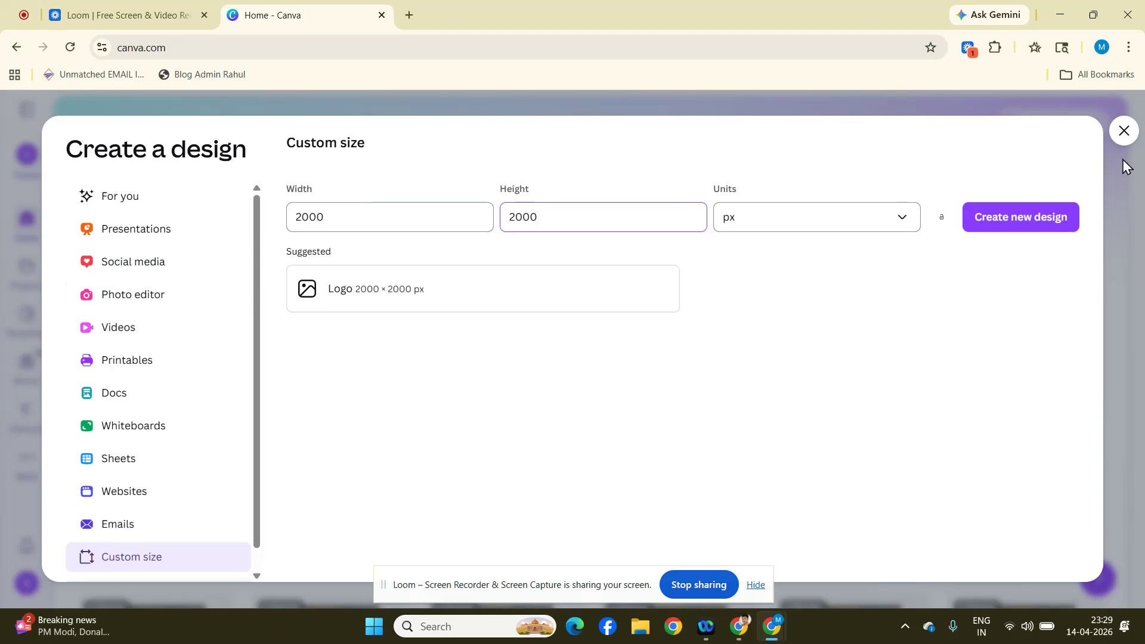
click(1124, 130)
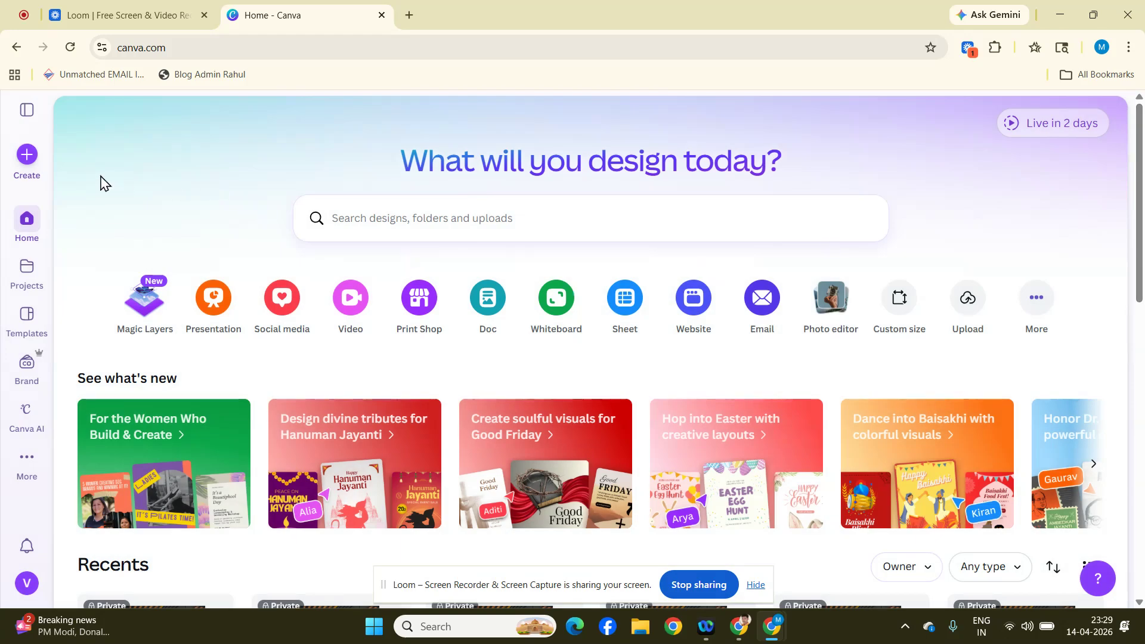
Step: Search the design types for "instagram" and create a blank Instagram Reel design
click(27, 155)
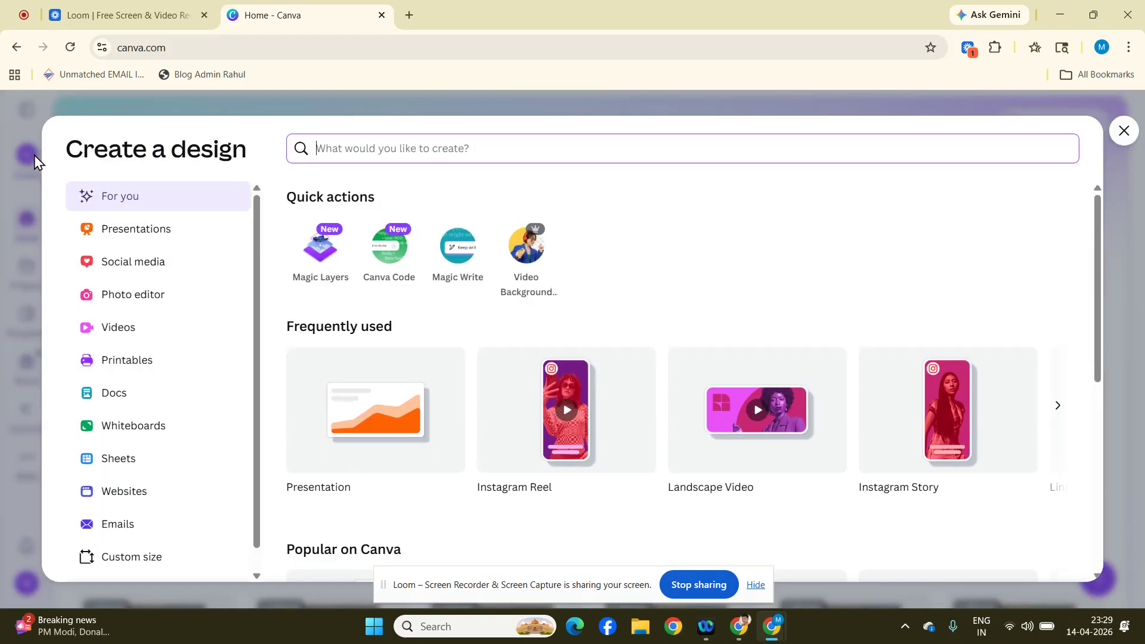
text(instagram)
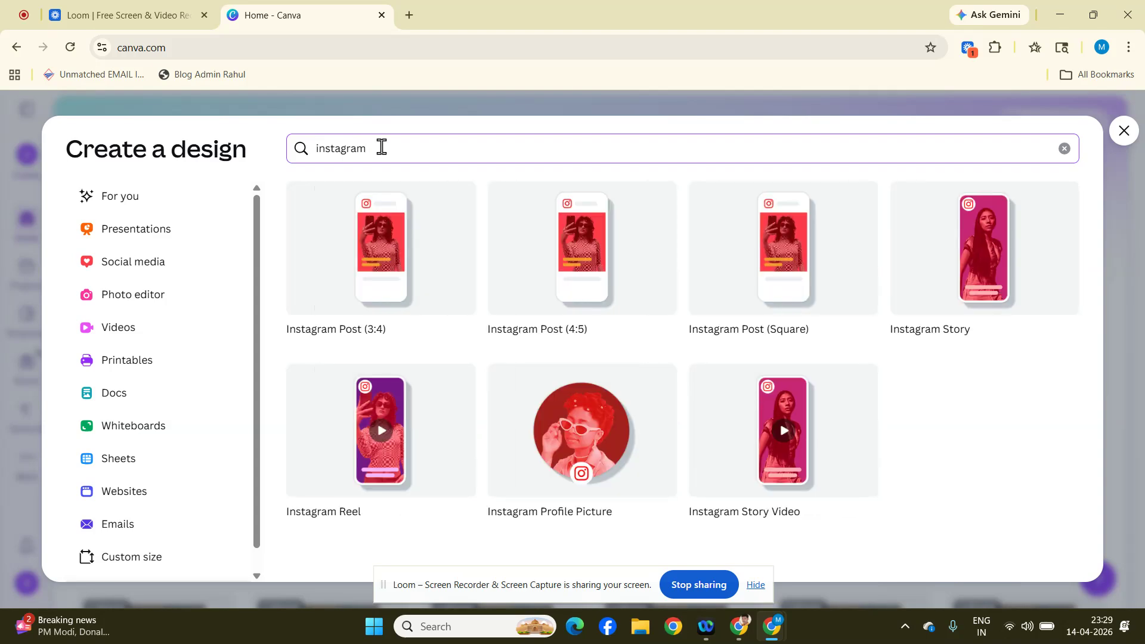
click(362, 463)
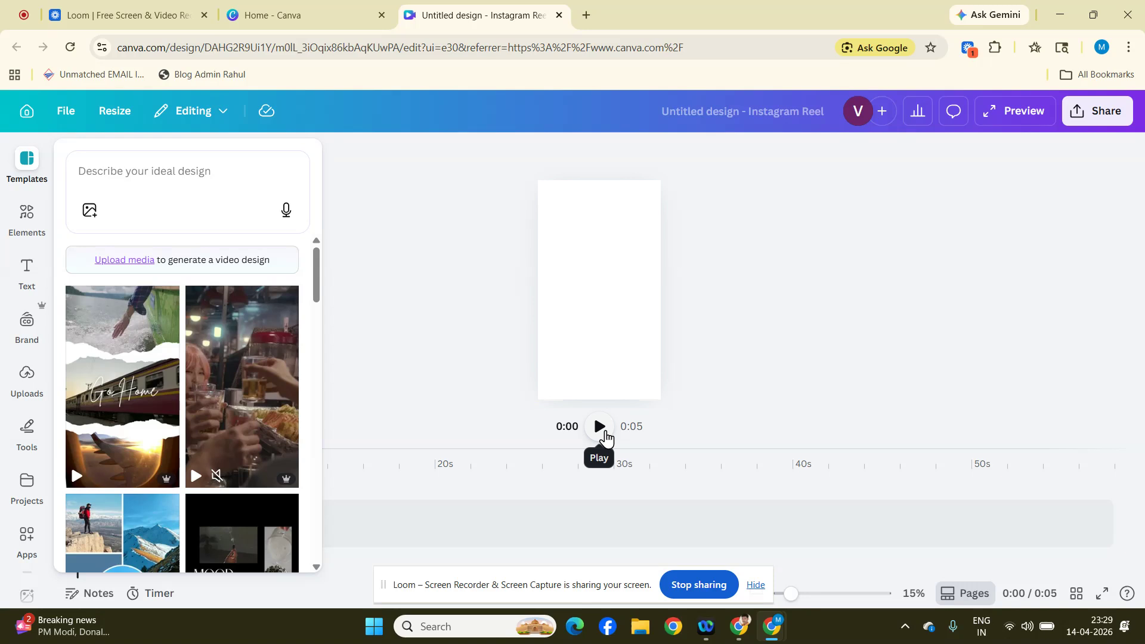
Step: Close the Instagram Reel design and the Canva home page, and reopen the Canva home page in a new tab
click(560, 15)
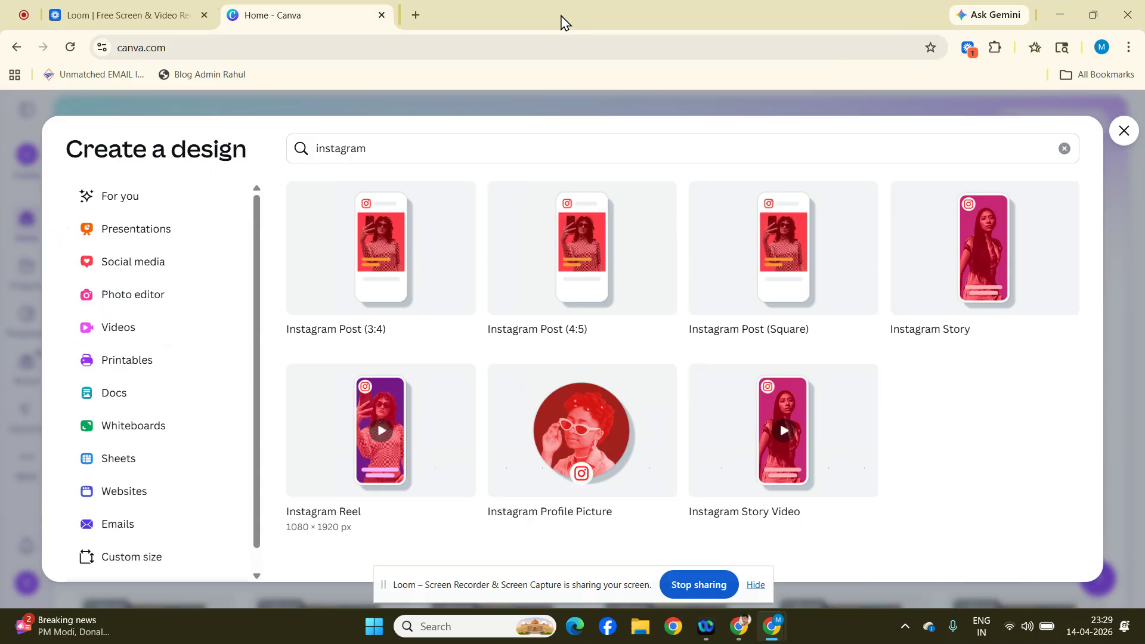
click(381, 15)
click(224, 16)
text(canva)
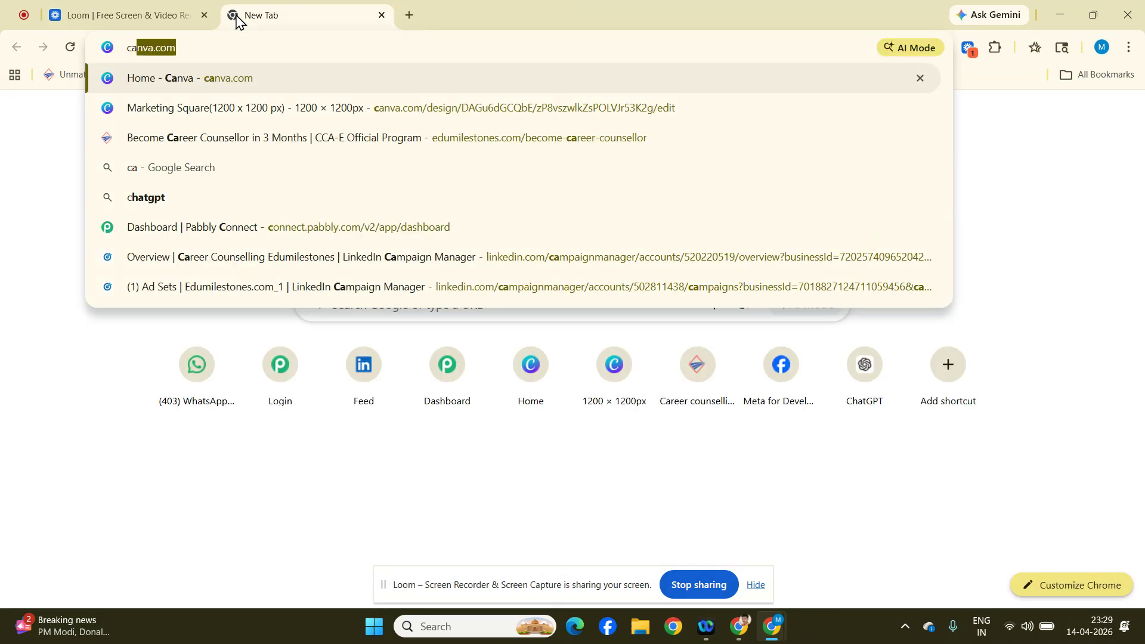
click(243, 79)
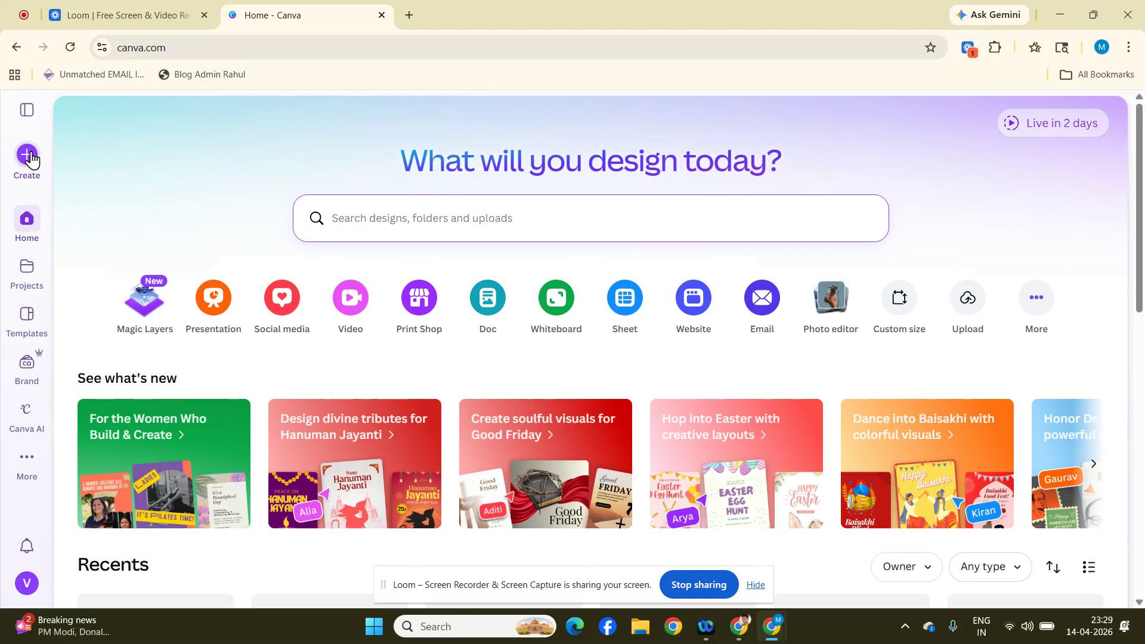
Step: Create a blank custom-size design 1080 px wide and 1920 px high, and select its page
click(30, 154)
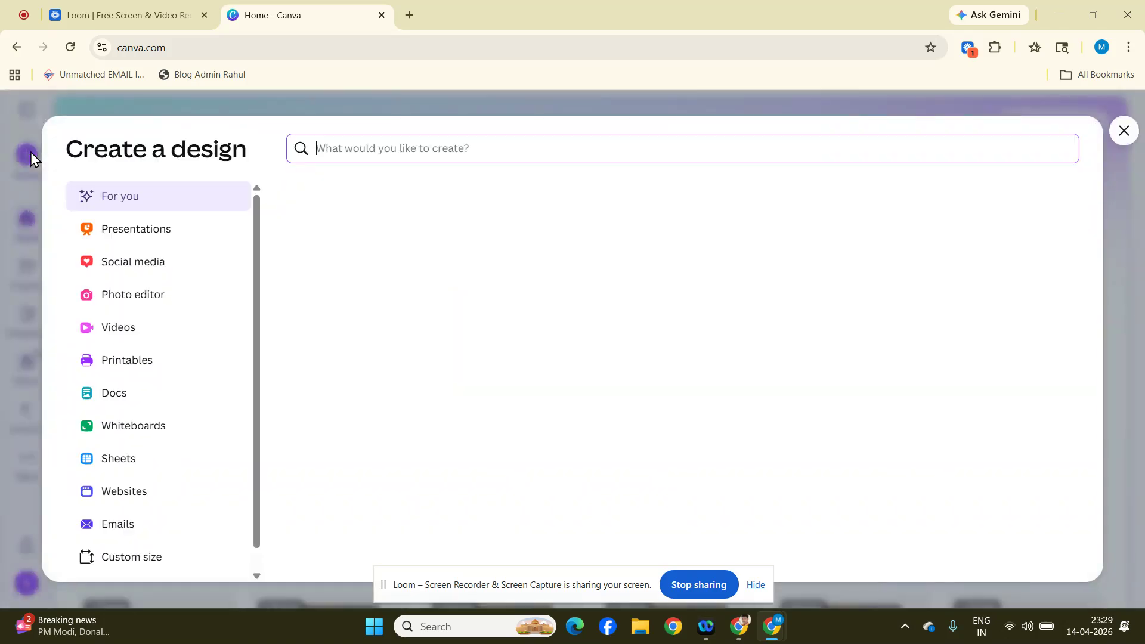
click(132, 565)
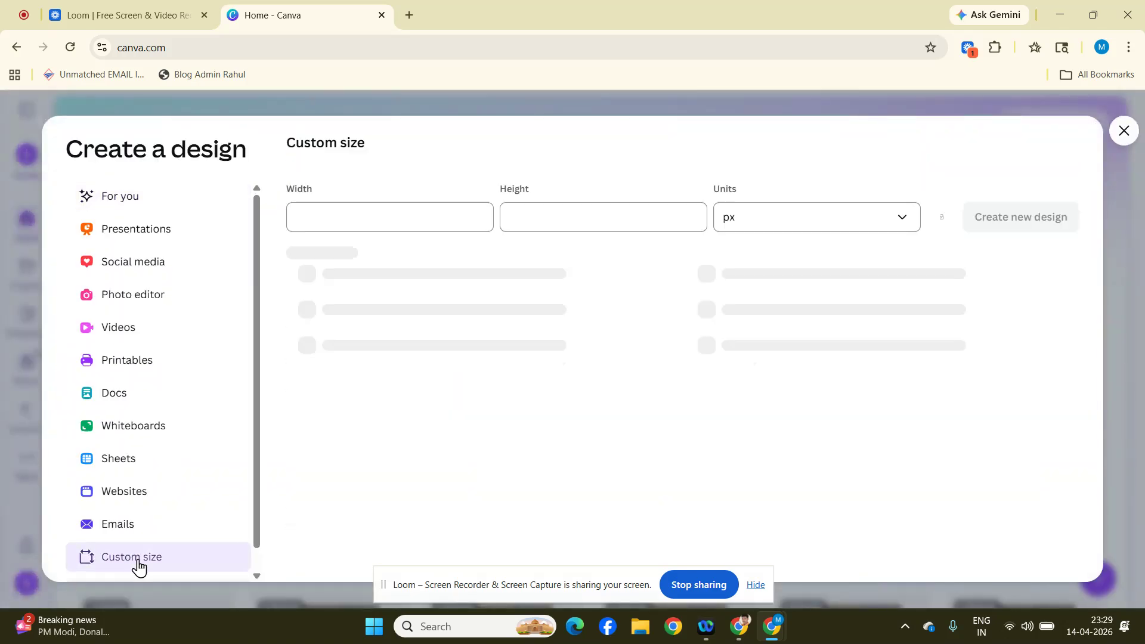
click(352, 209)
text(1)
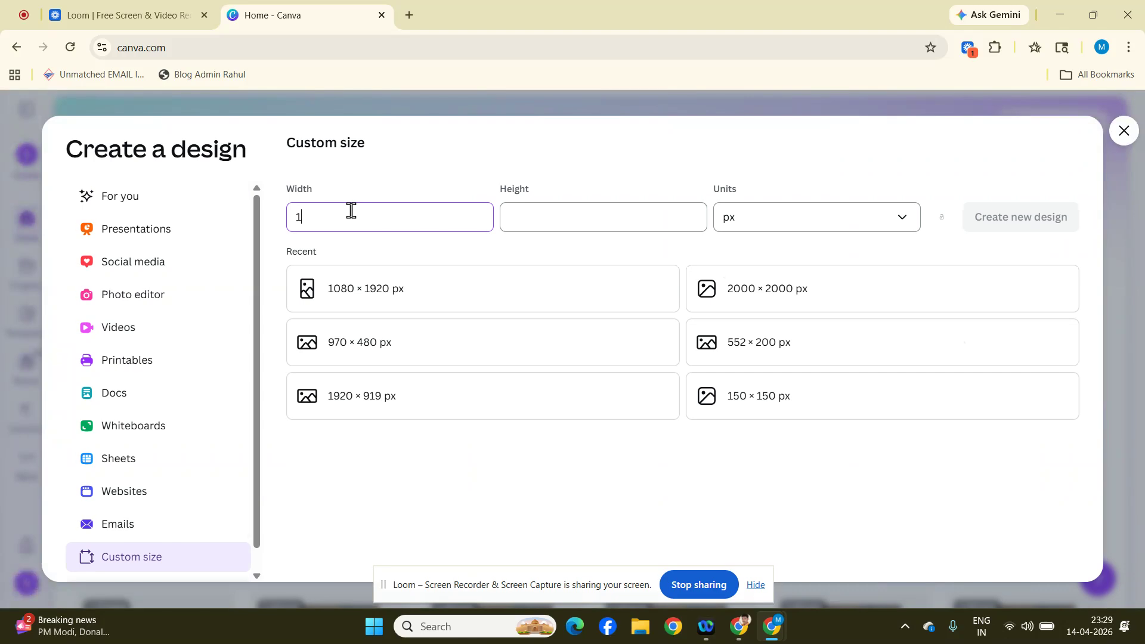
text(080)
click(571, 206)
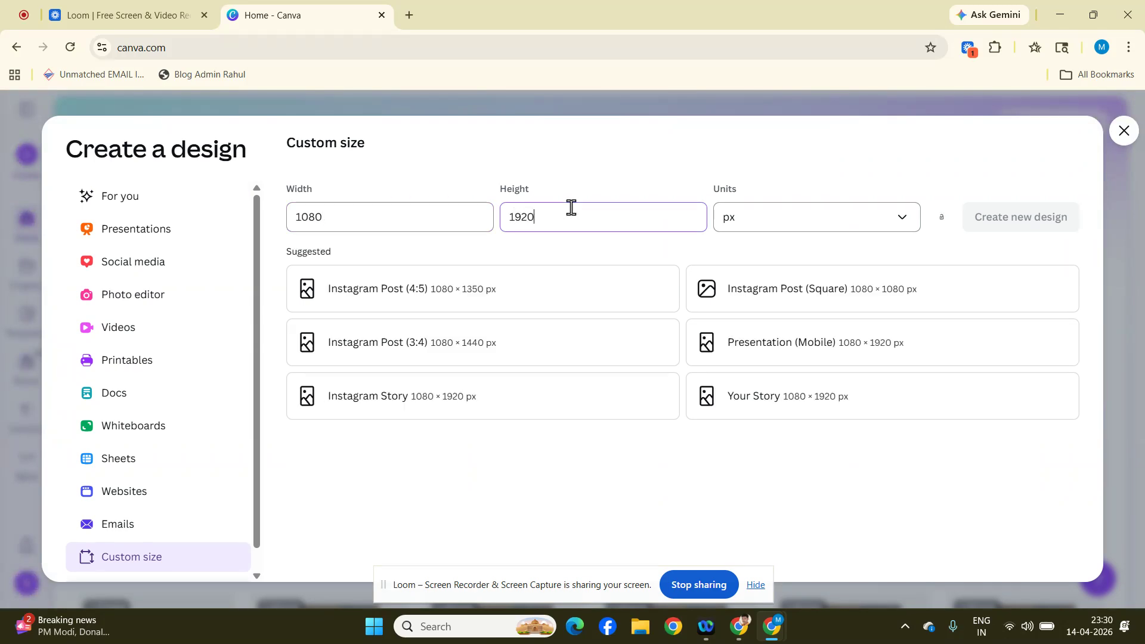
click(998, 218)
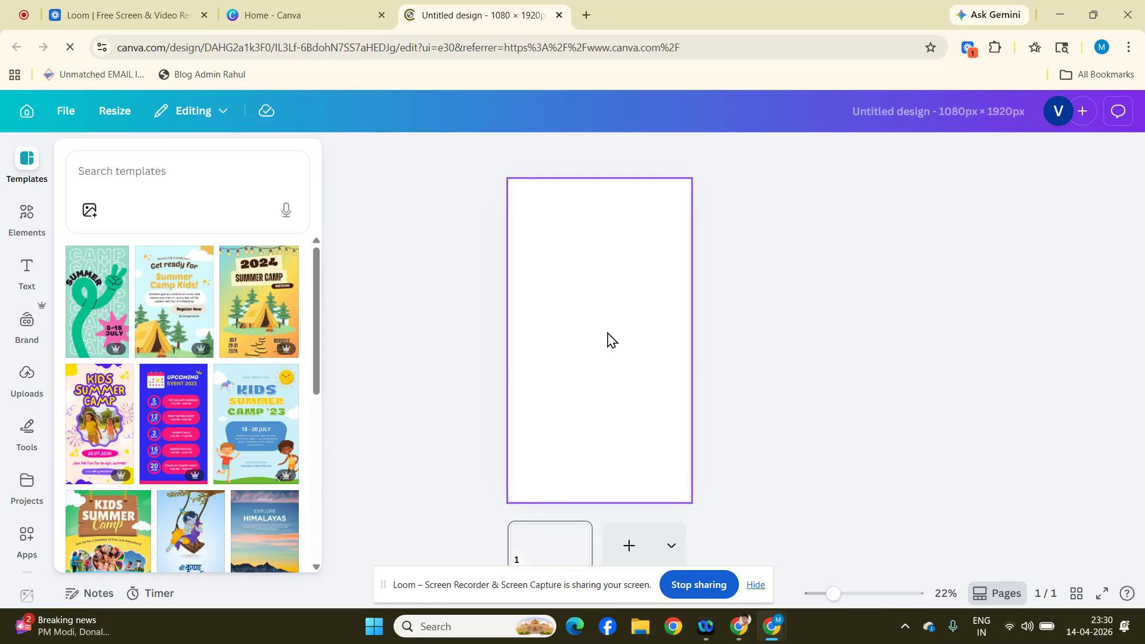
click(608, 335)
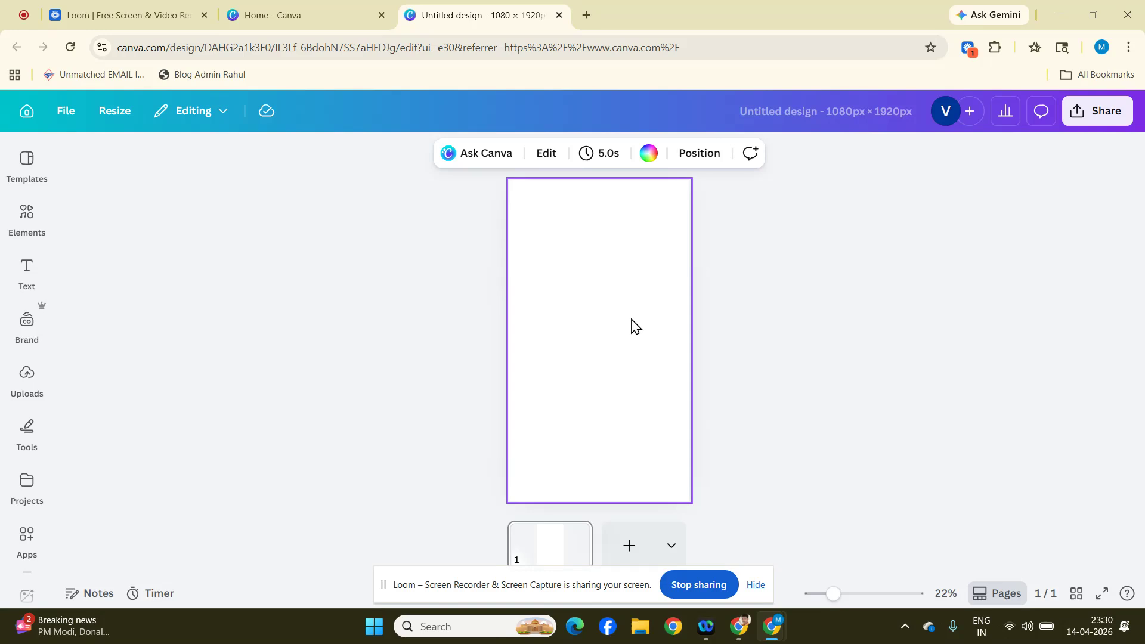
Step: Close the 1080 × 1920 px design and the Canva home page, and load the Canva home page again in a new tab
click(559, 17)
click(382, 16)
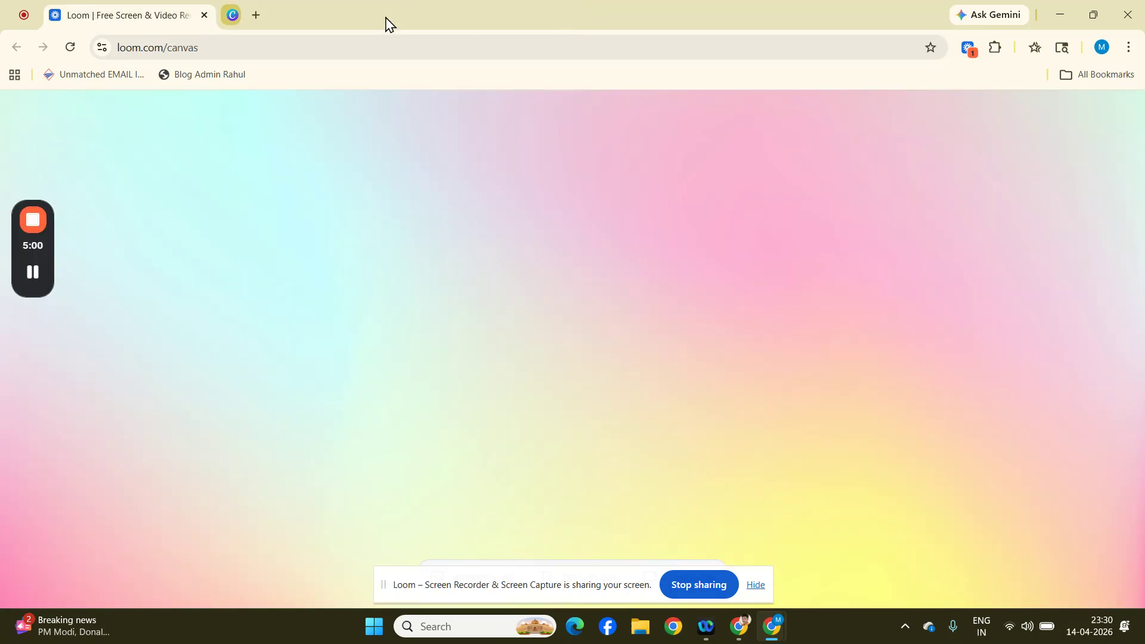
click(235, 19)
text(ca)
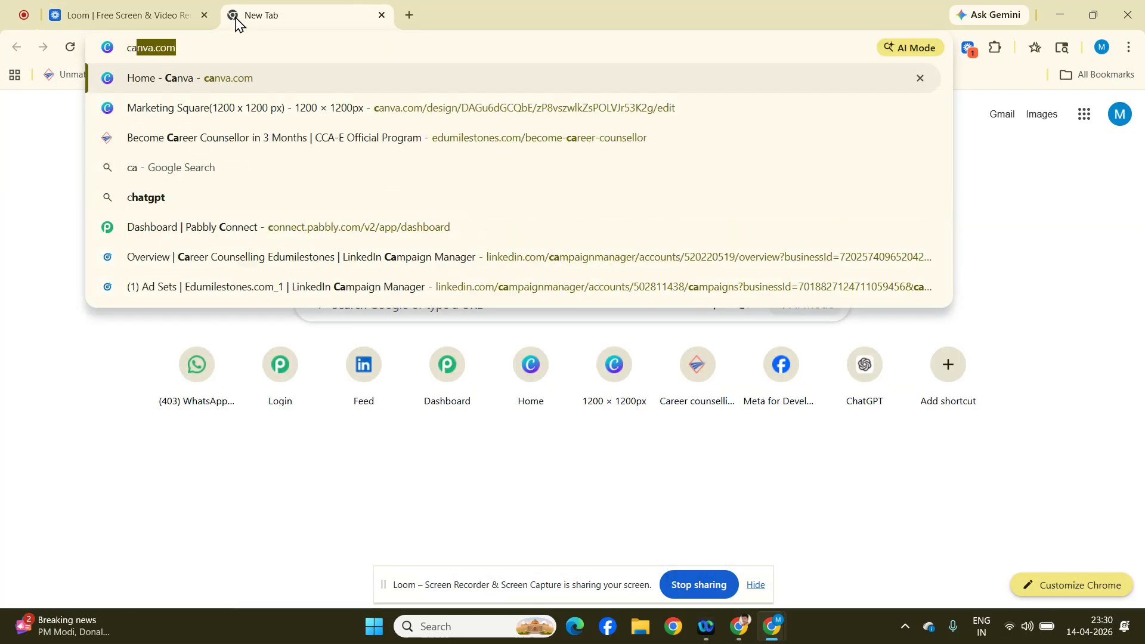
text(nva)
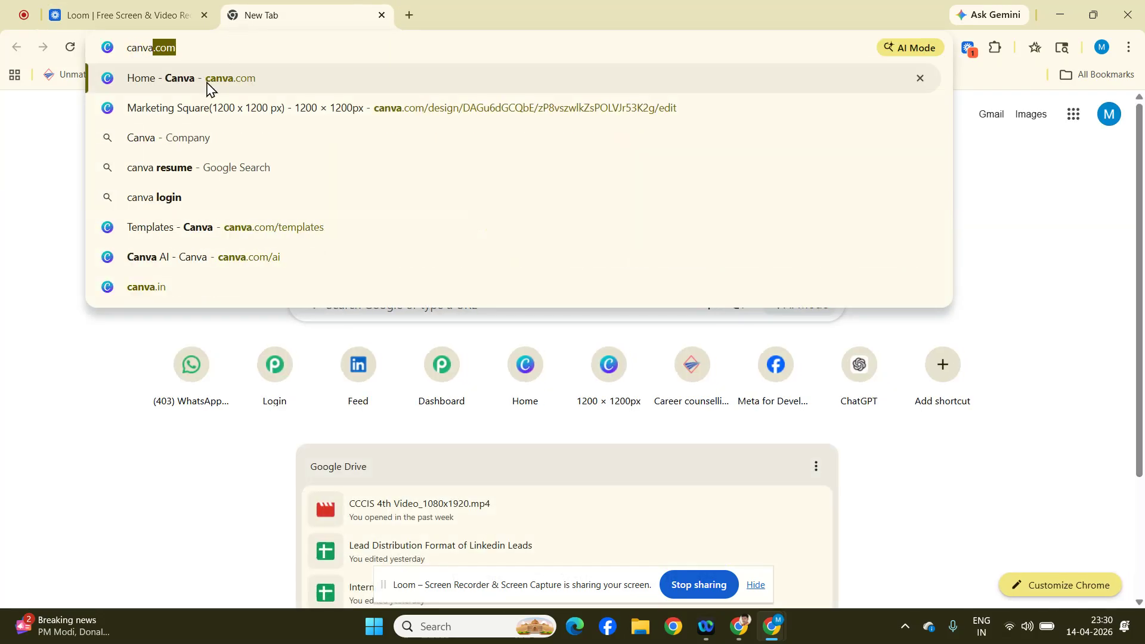
click(207, 84)
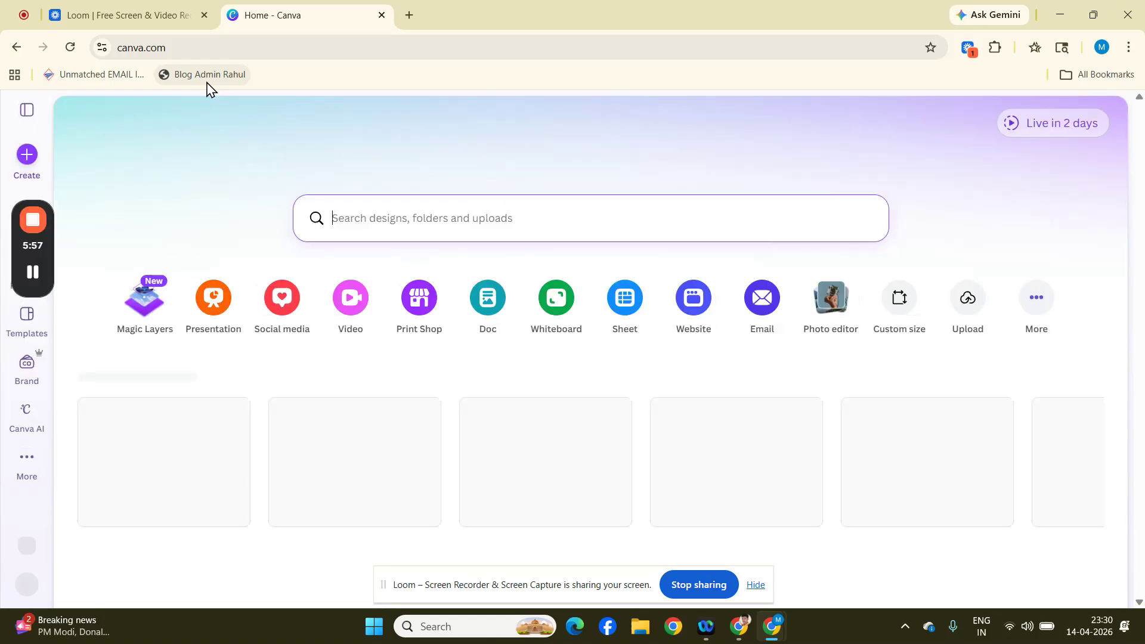
Step: Search the design types for "instagram" and create another blank Instagram Reel design
click(27, 157)
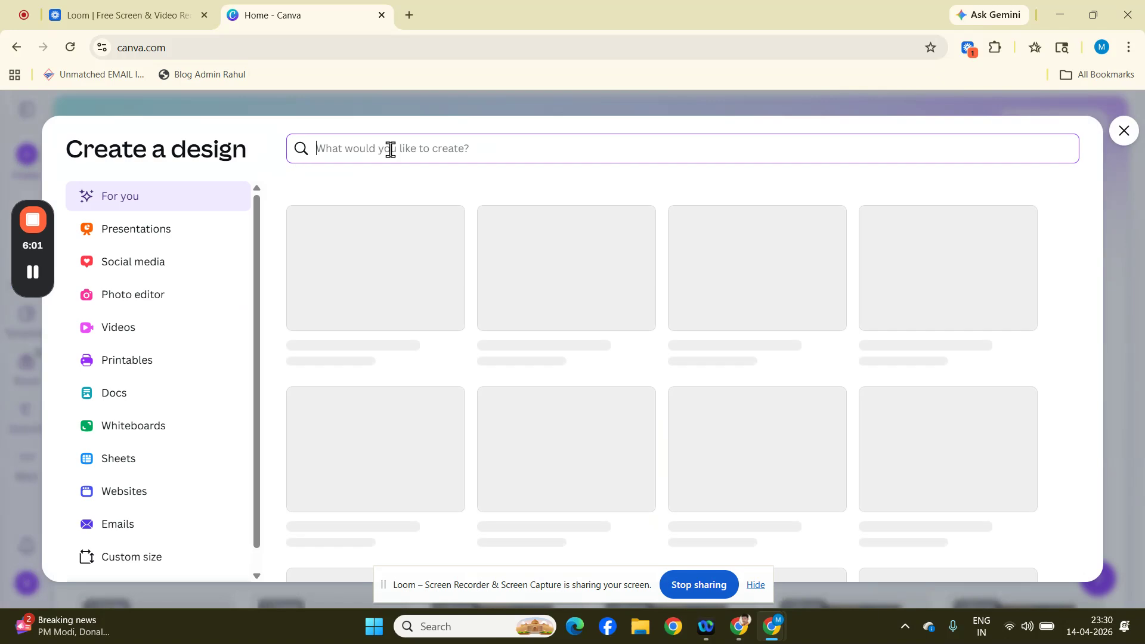
text(instag)
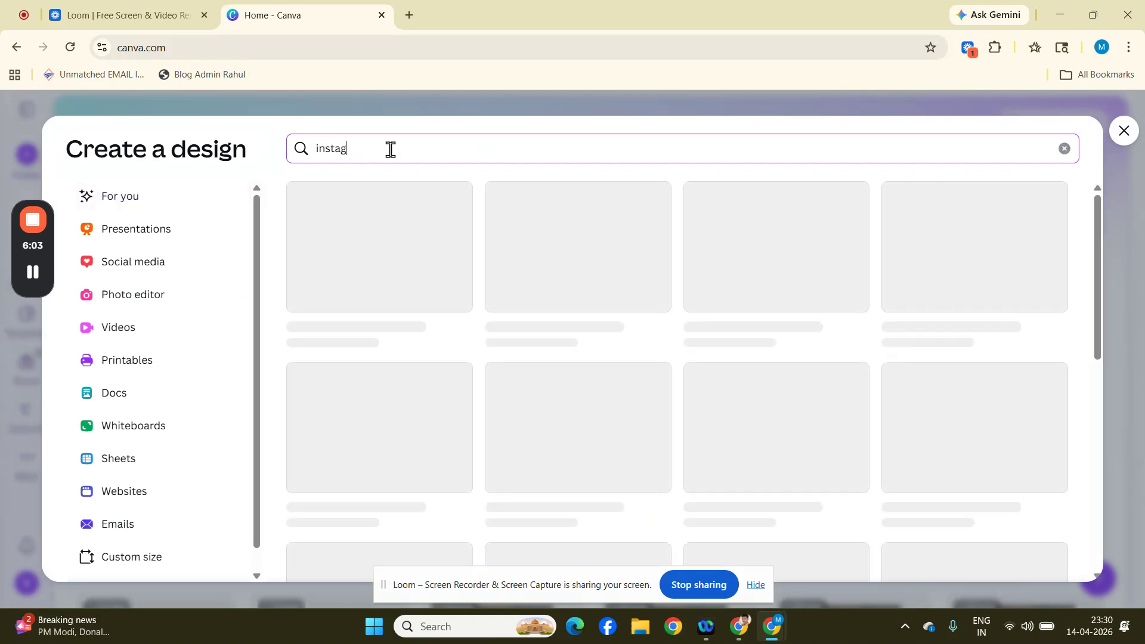
text(ram)
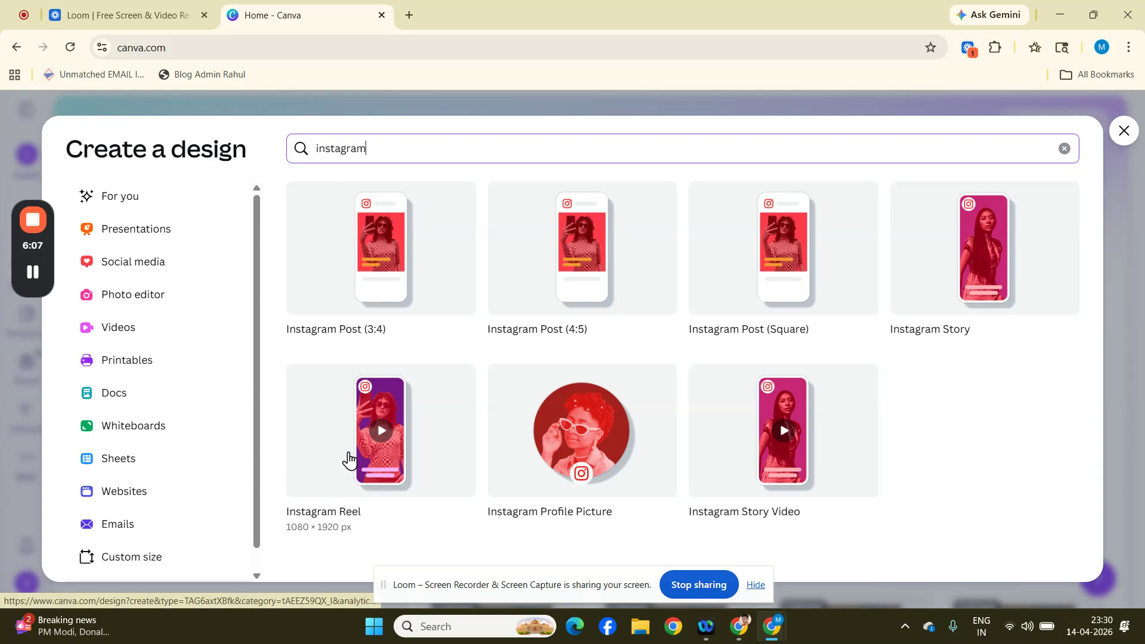
click(364, 452)
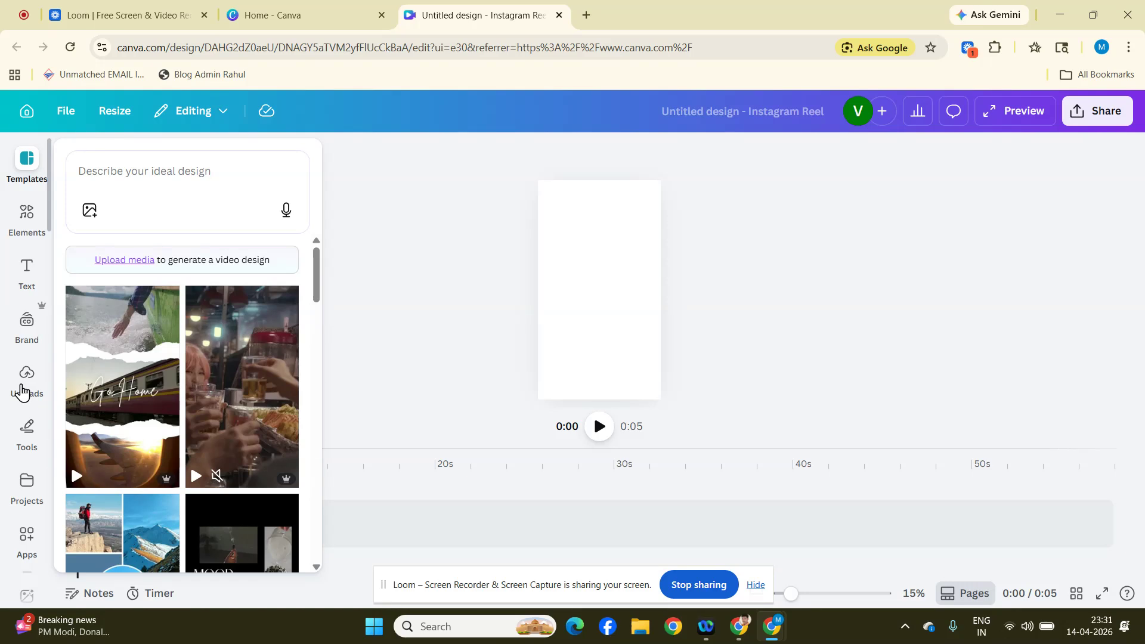
Step: Add the uploaded 1:23 portrait video of the man in a dark suit to the empty reel
click(23, 388)
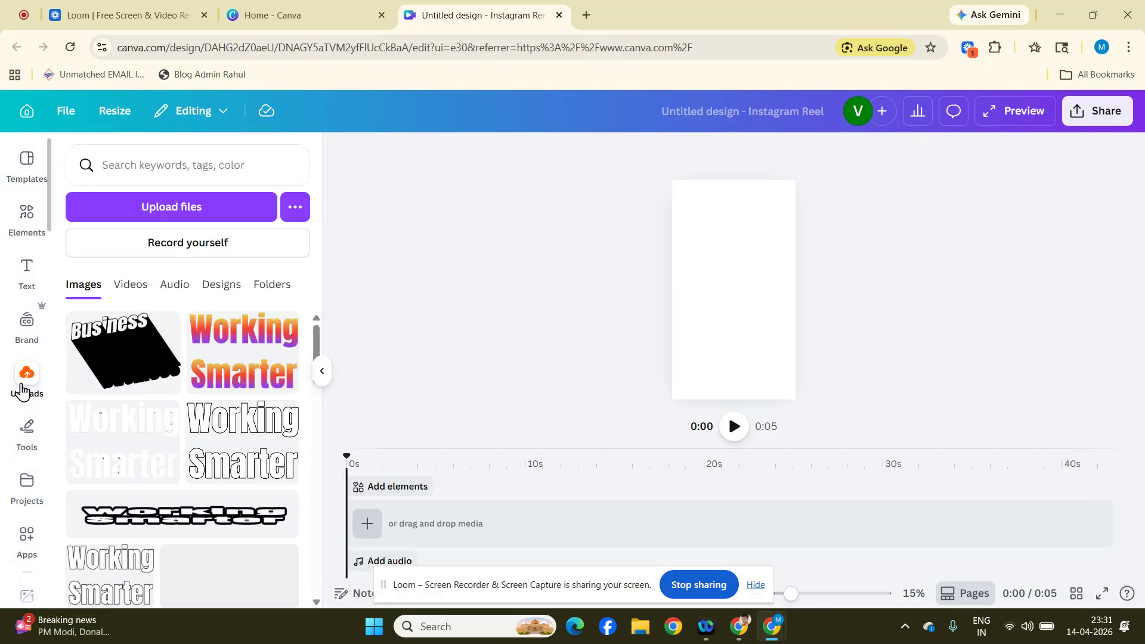
click(132, 289)
scroll(163, 424, down, 5)
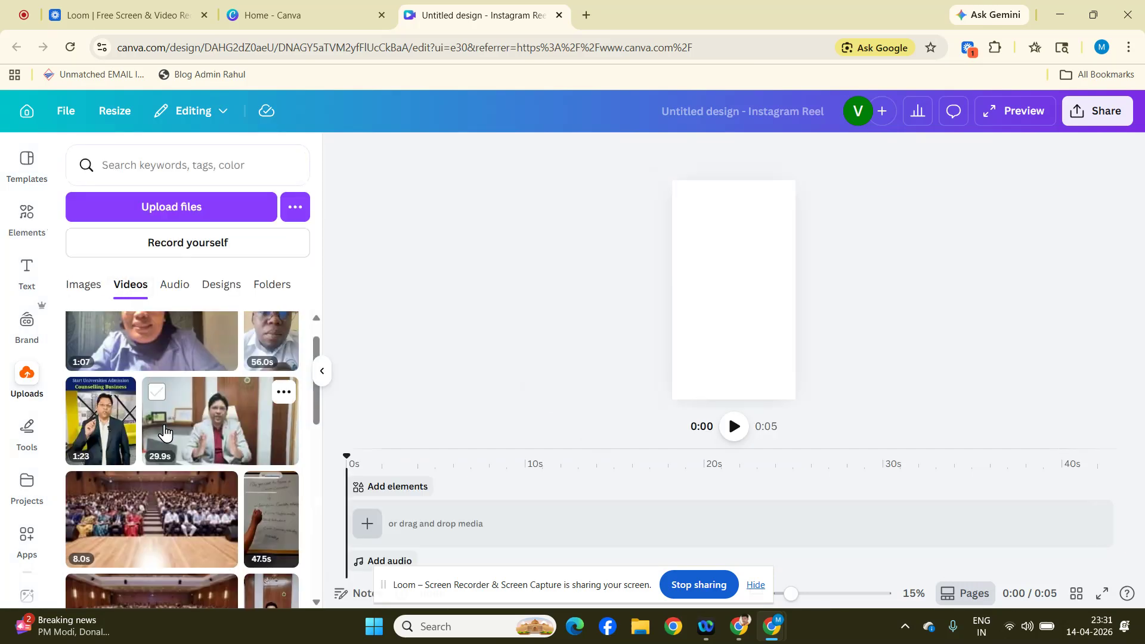
scroll(164, 425, down, 4)
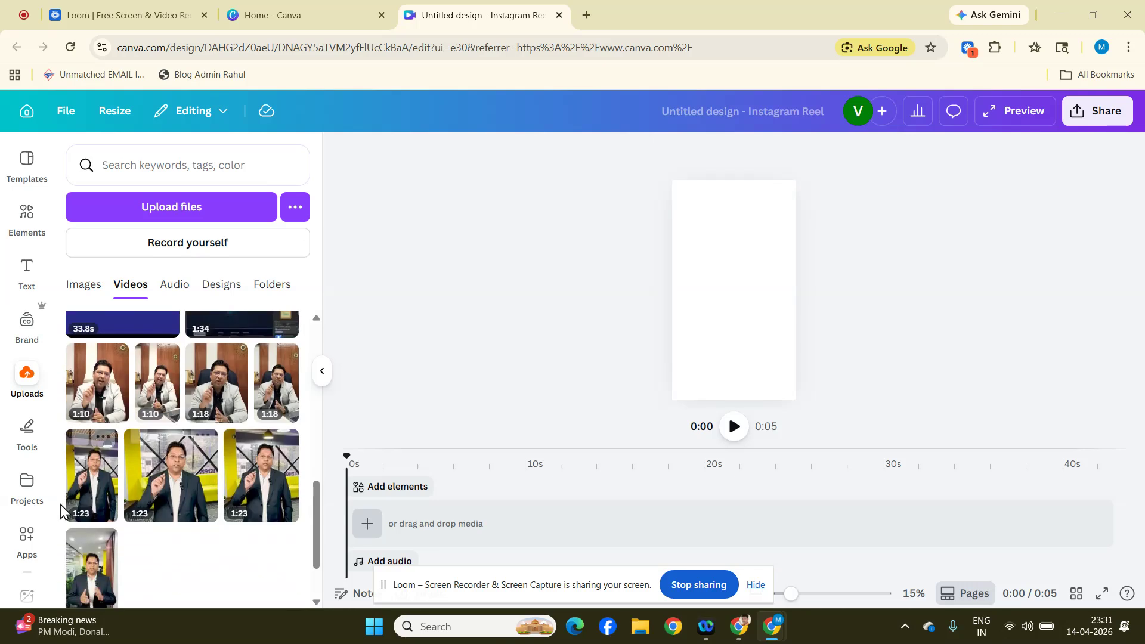
click(82, 489)
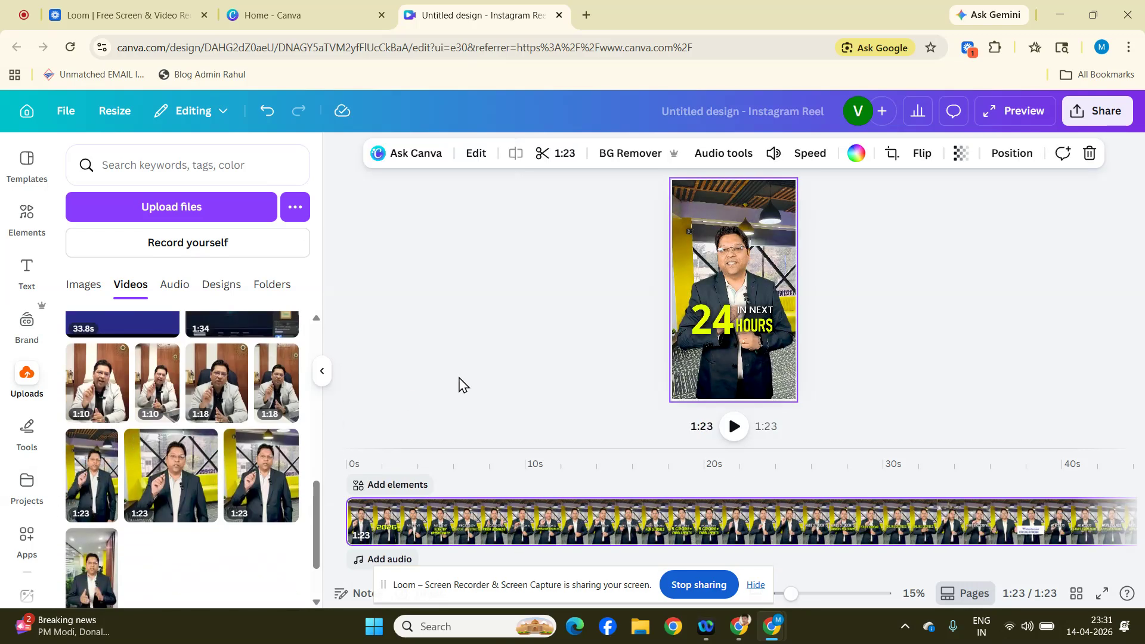
Step: Extract the audio from the video clip onto its own track
click(576, 534)
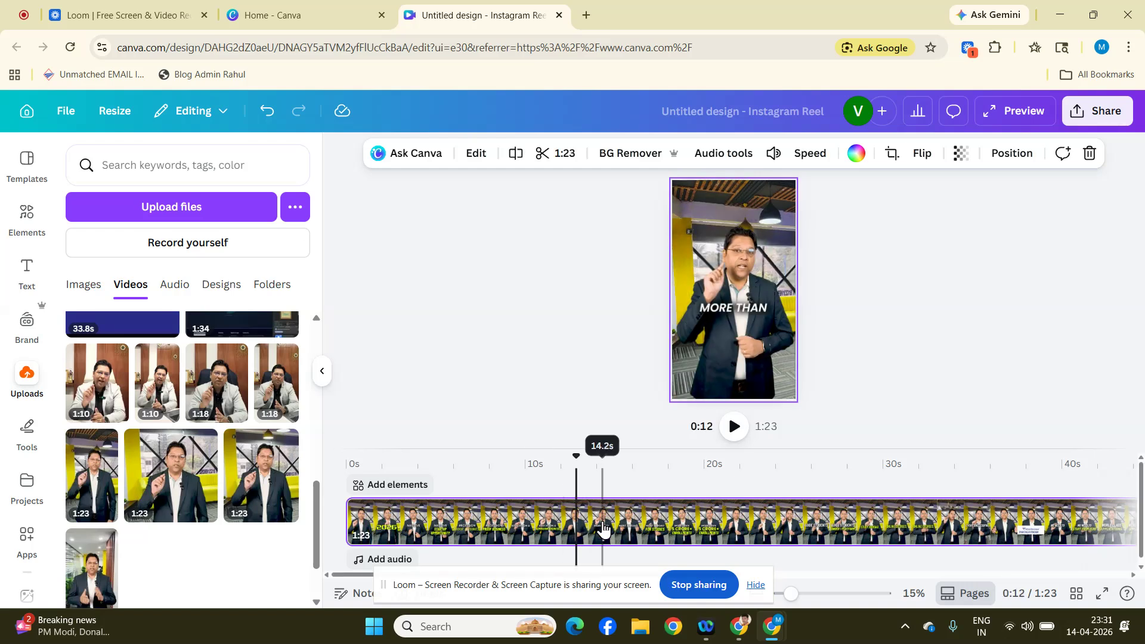
click(723, 157)
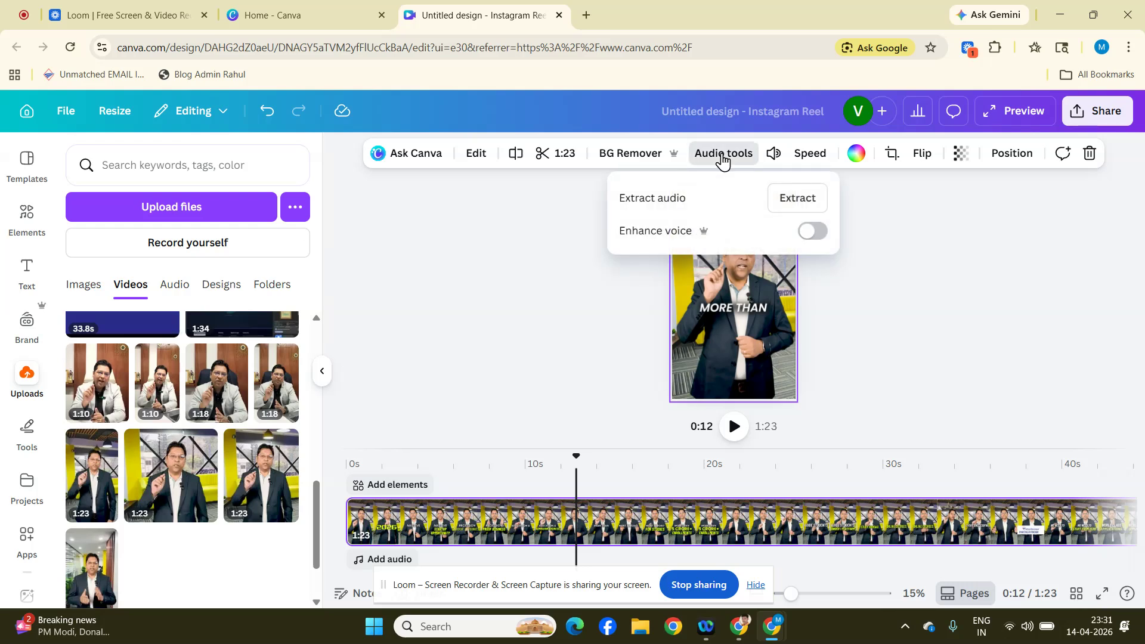
click(793, 201)
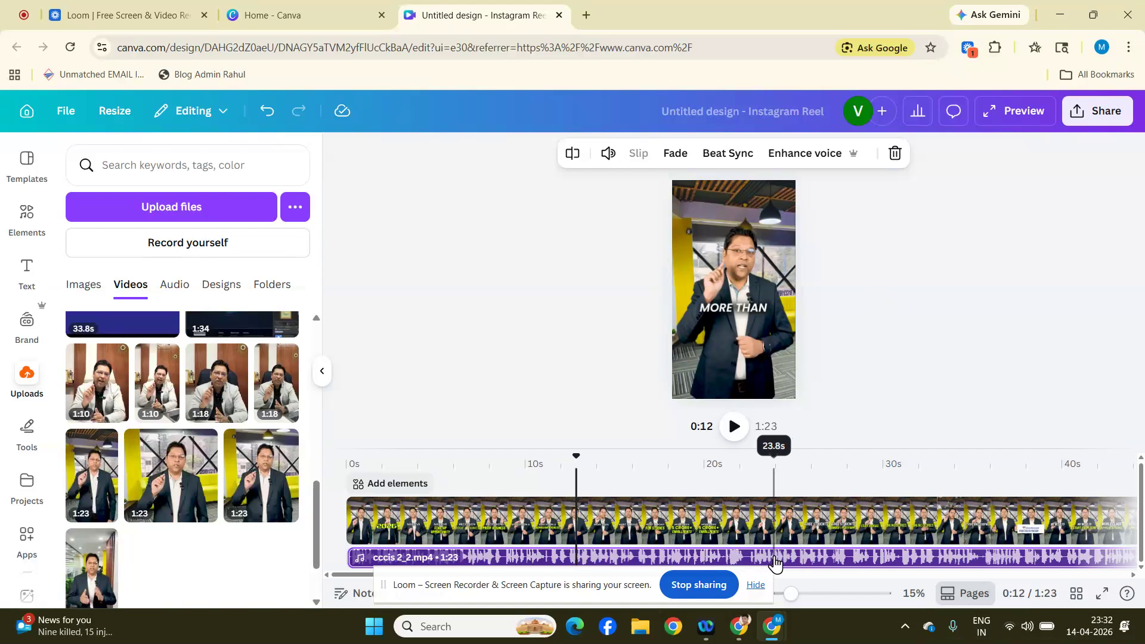
Step: Select the video clip and the extracted audio track in turn to examine them as separate items
click(771, 519)
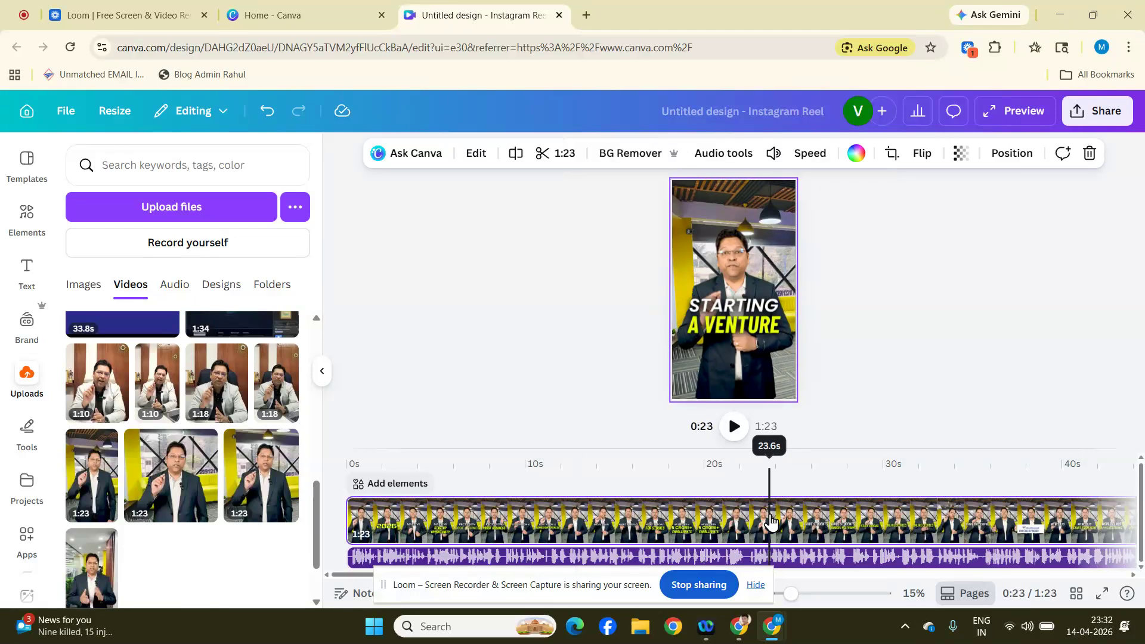
click(831, 519)
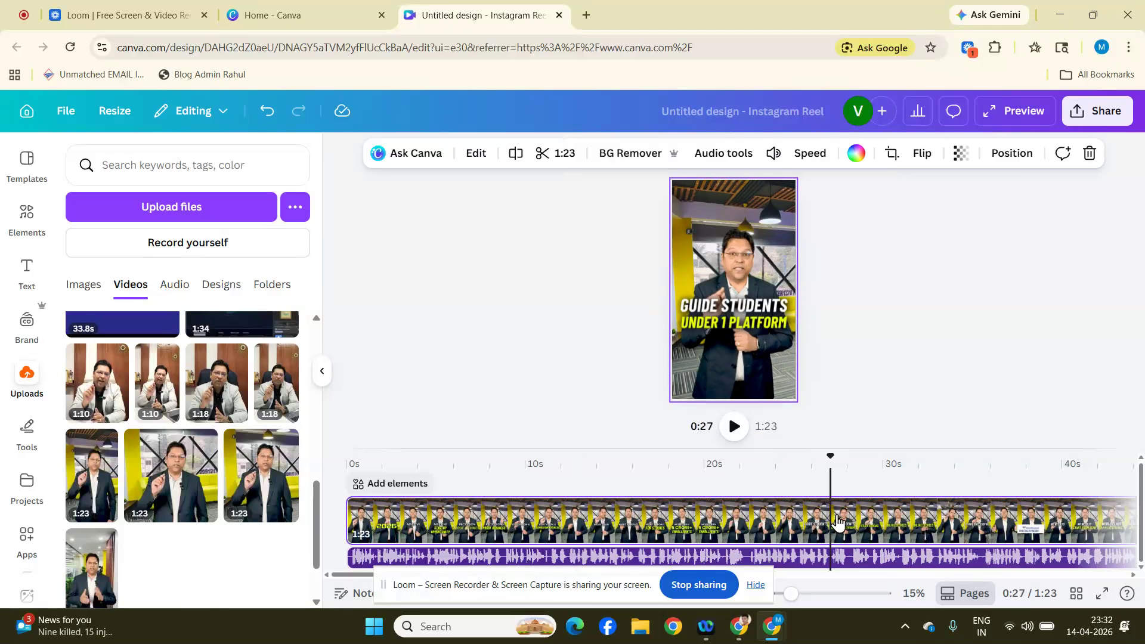
click(841, 561)
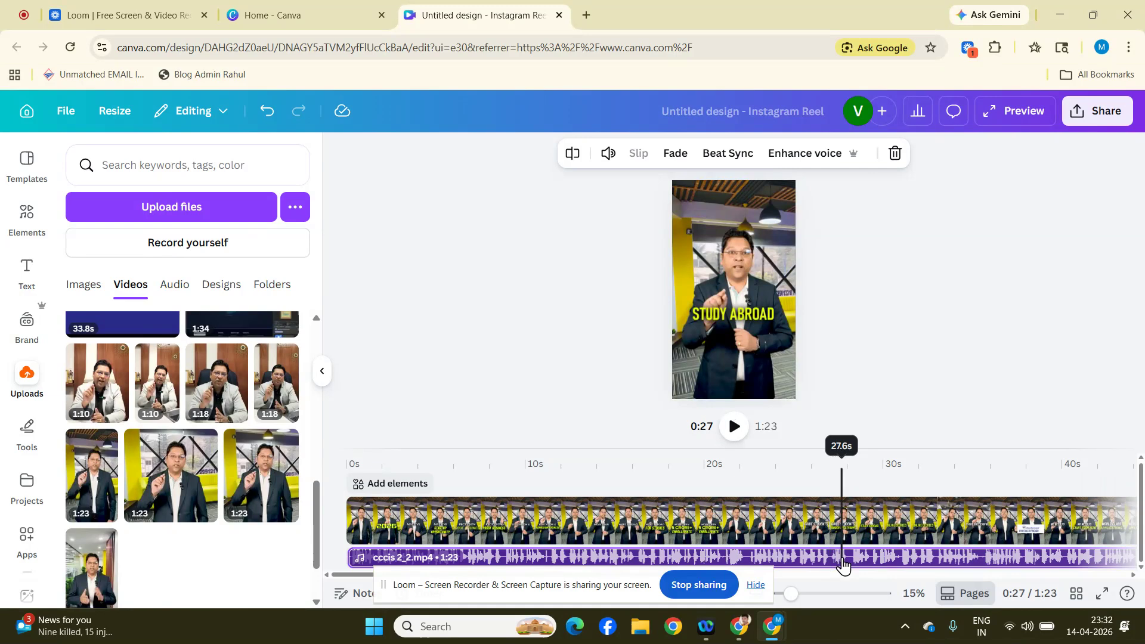
click(788, 525)
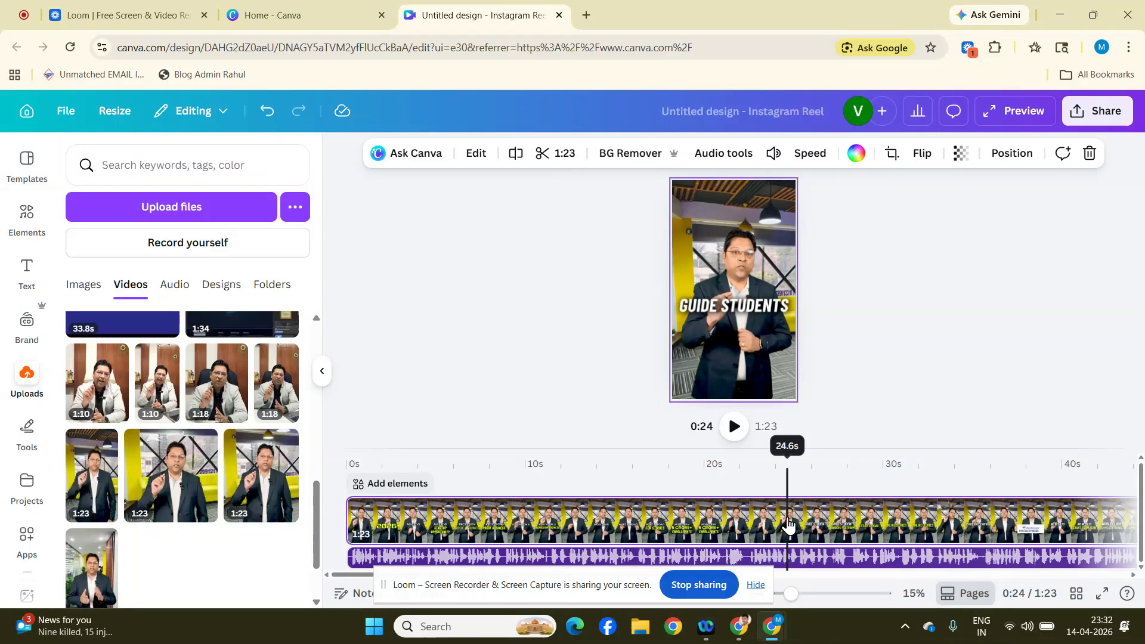
Step: Play the reel from the start, split the video at 10.6 s and again 5.2 s further on, and select the middle clip
drag(788, 459, 348, 458)
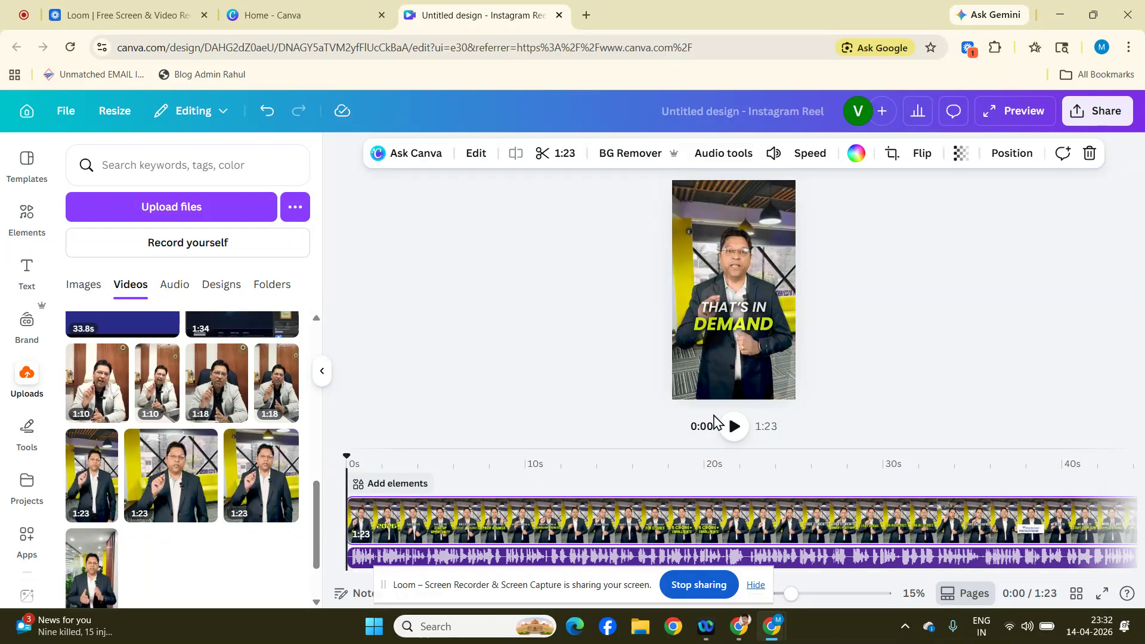
click(733, 427)
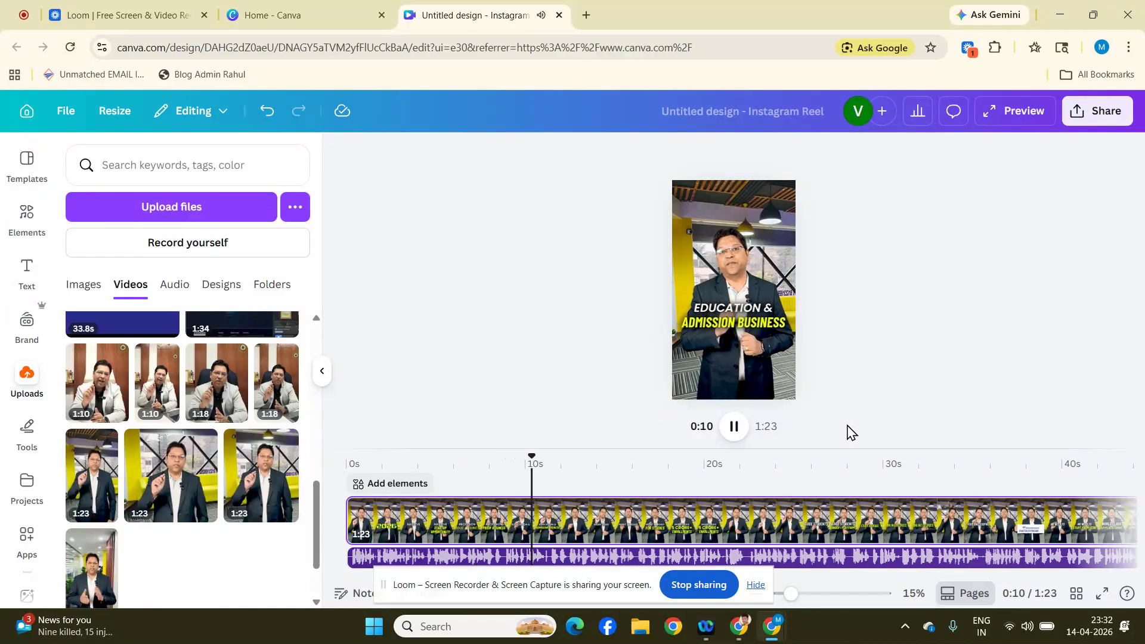
key(s)
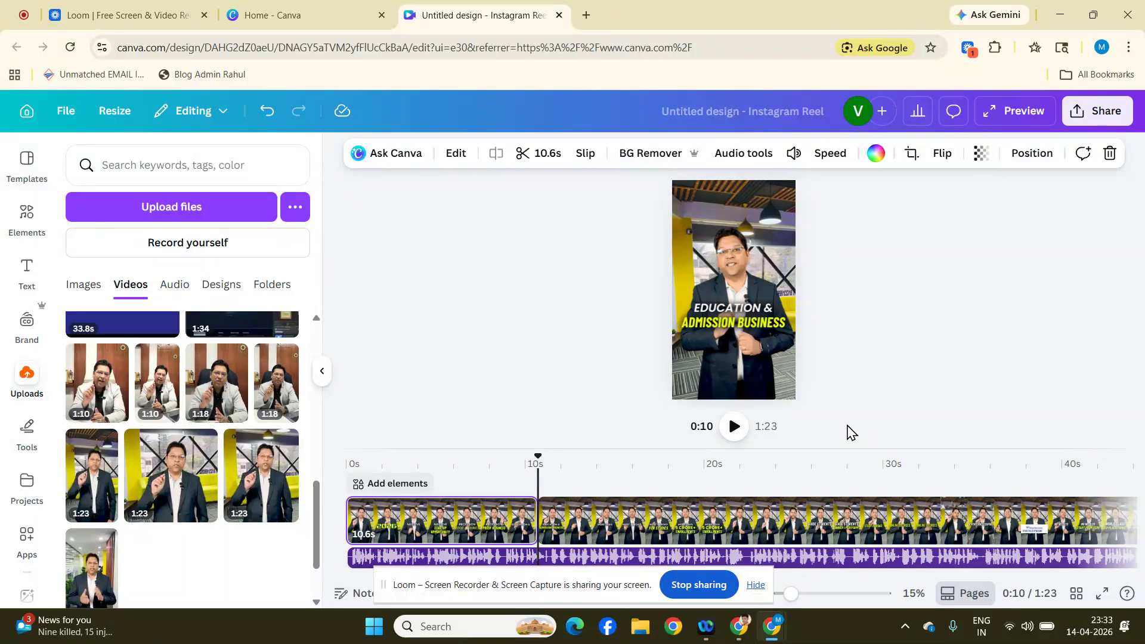
click(734, 427)
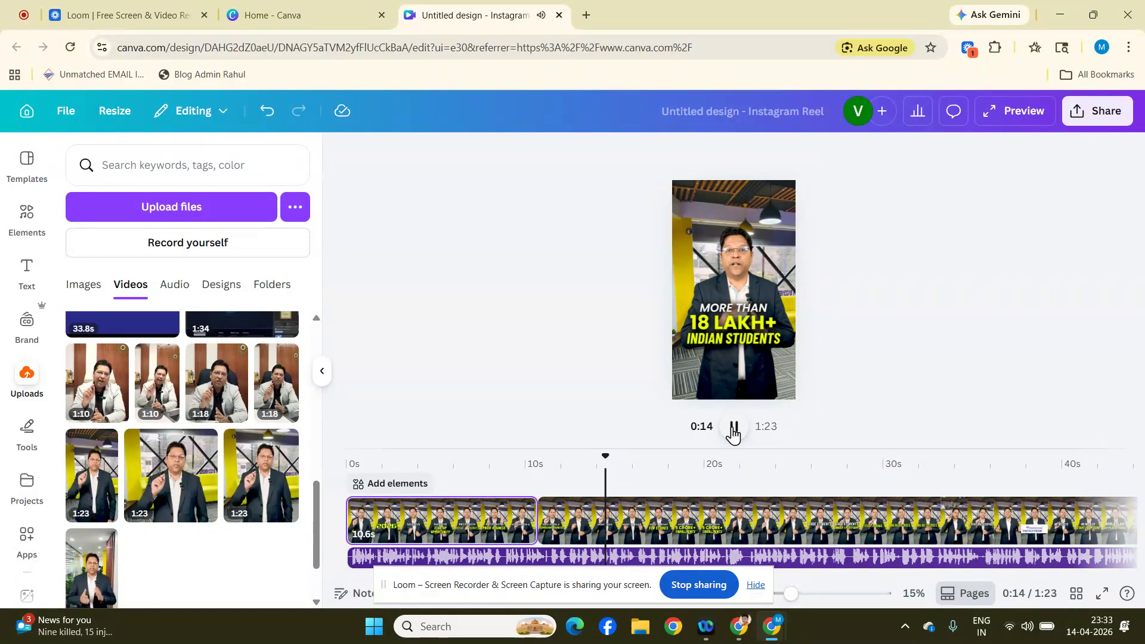
click(732, 426)
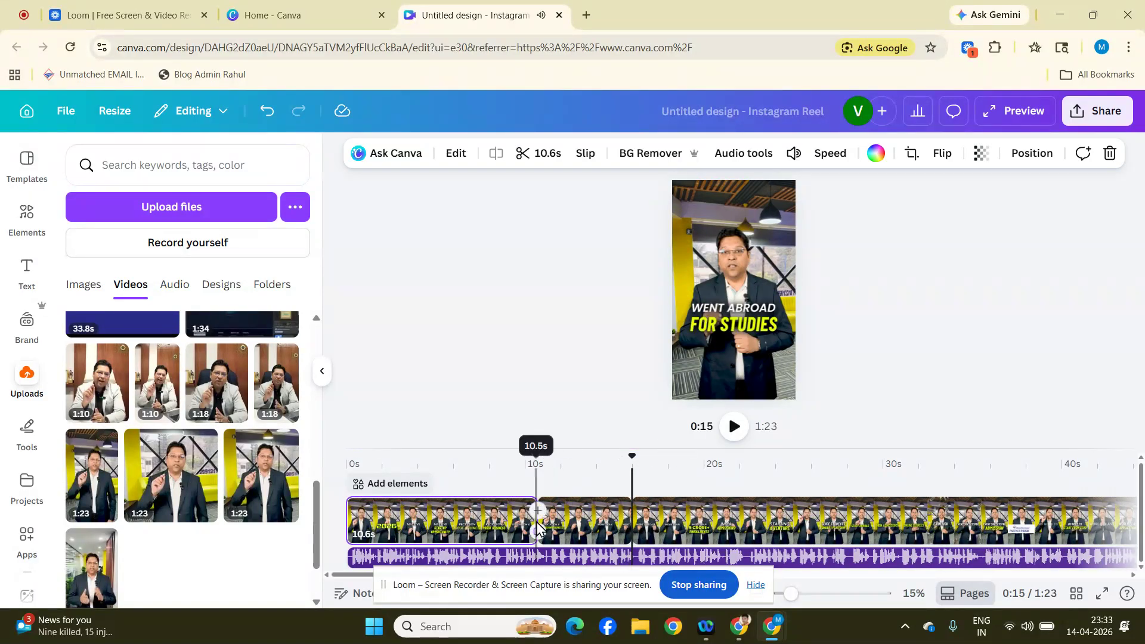
click(584, 520)
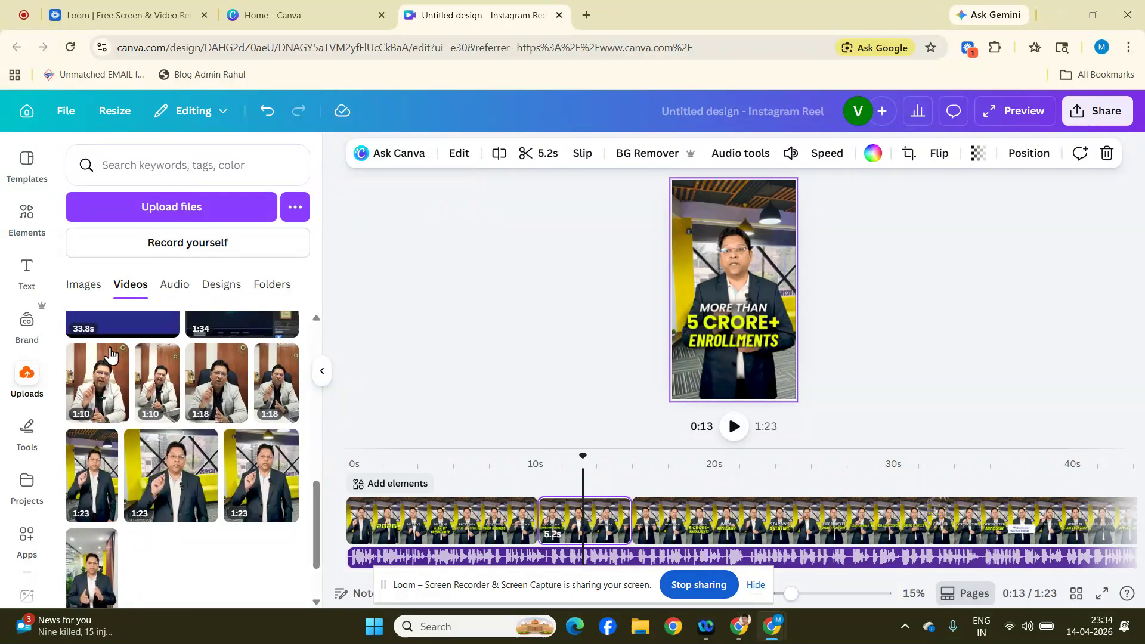
Step: Search the elements for "university admission" and place the 12.0 s stock video of the woman with a laptop above the middle clip
click(27, 215)
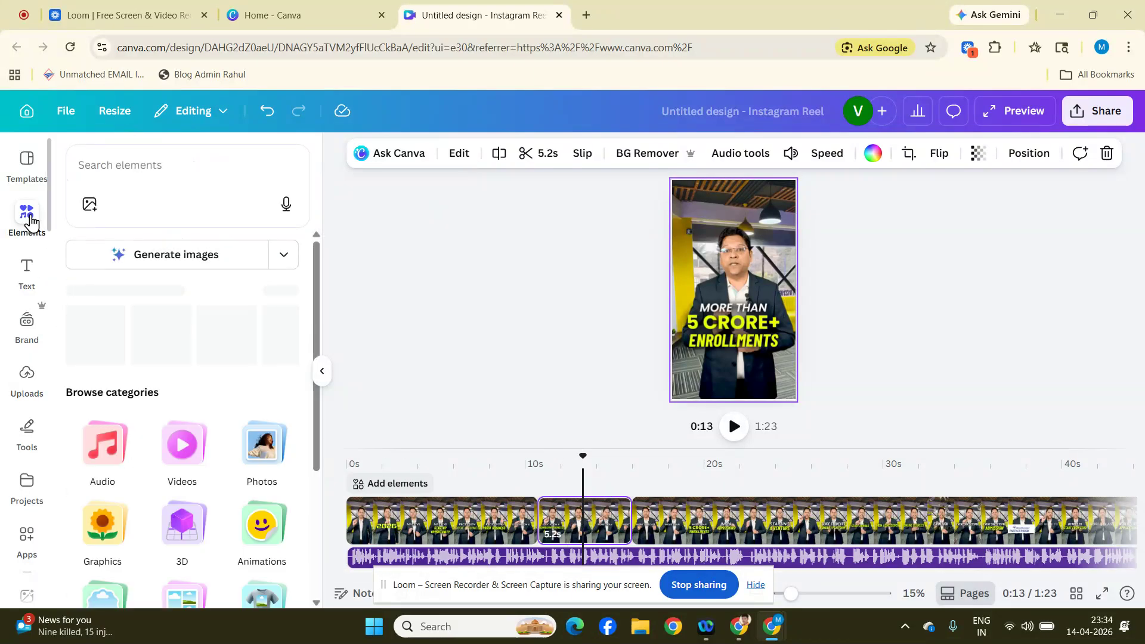
click(166, 166)
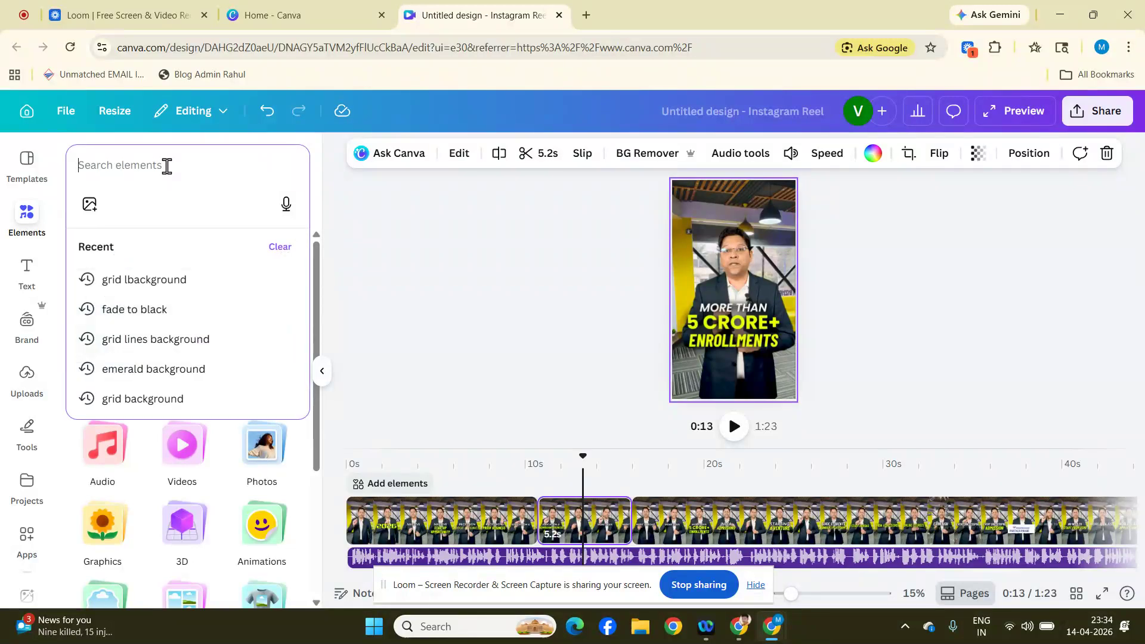
text(univer)
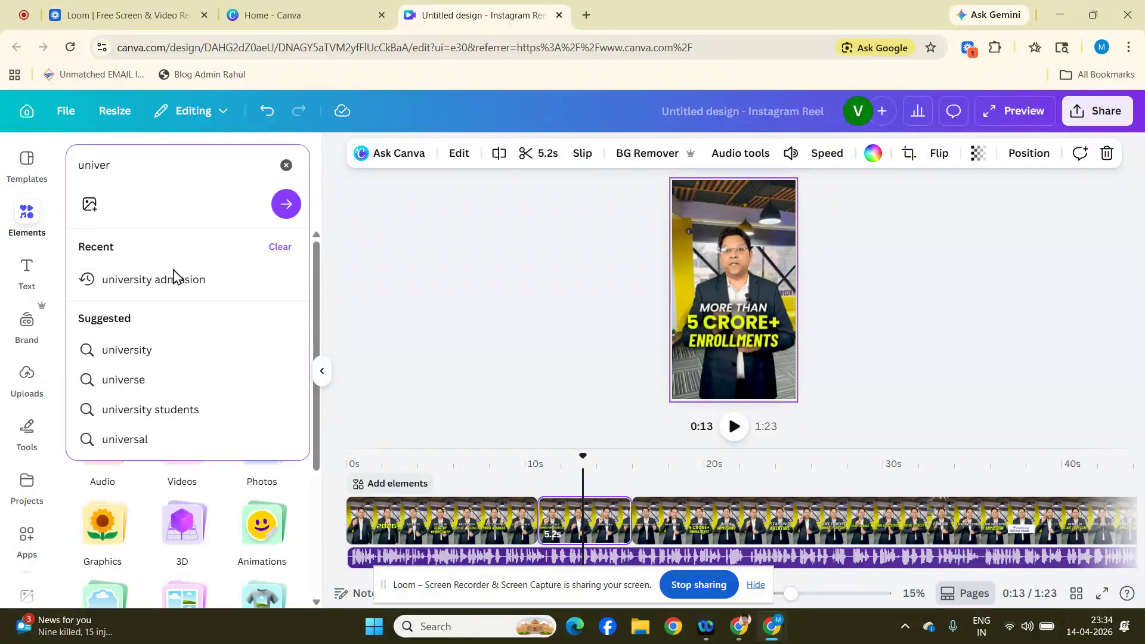
click(169, 279)
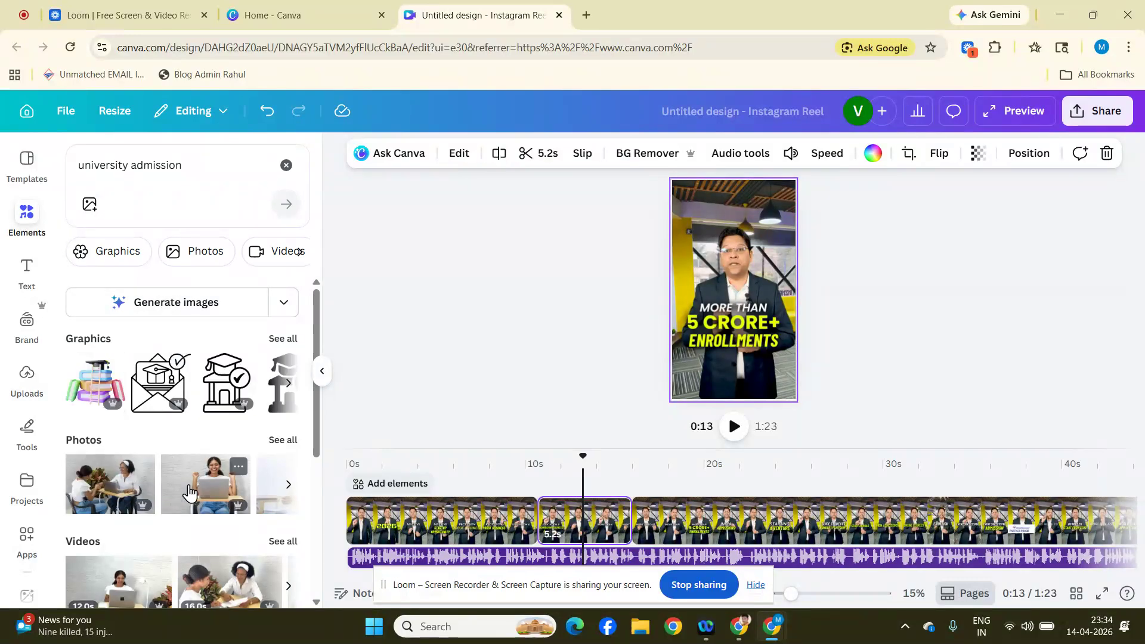
scroll(159, 456, down, 1)
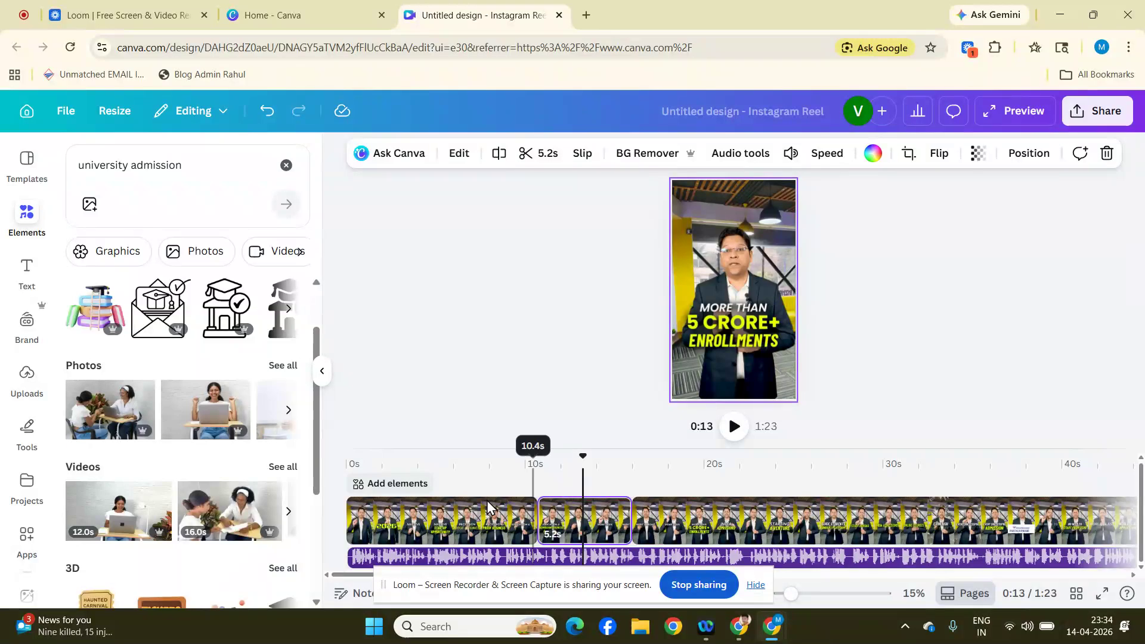
drag(91, 543, 582, 484)
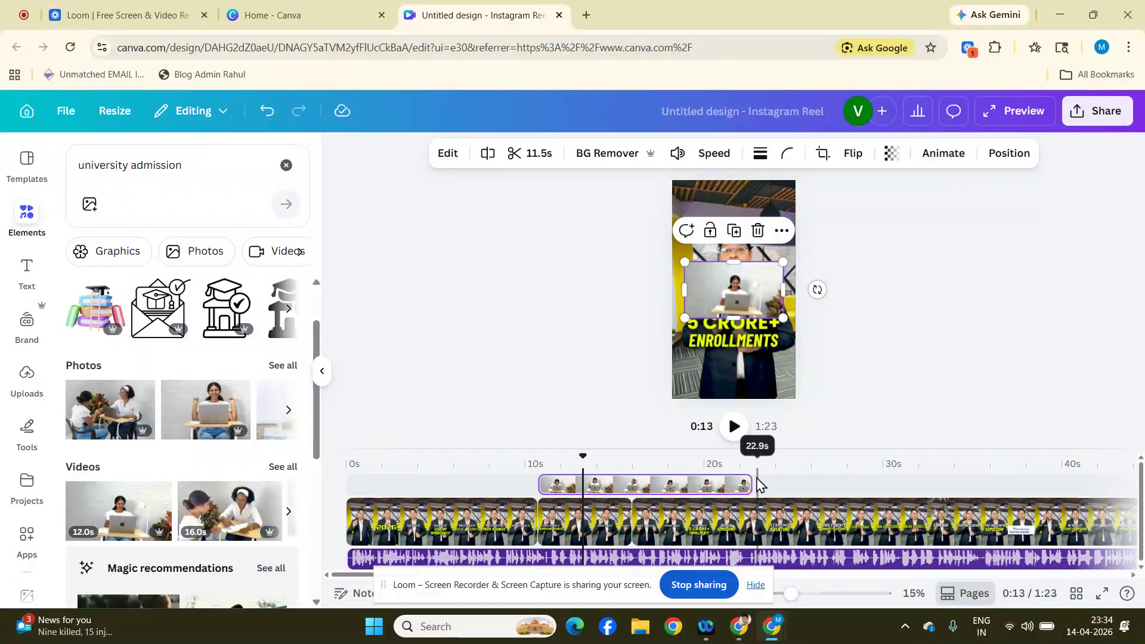
Step: Trim the stock video's end to 5.2 s so it spans exactly the middle clip
drag(743, 484, 633, 485)
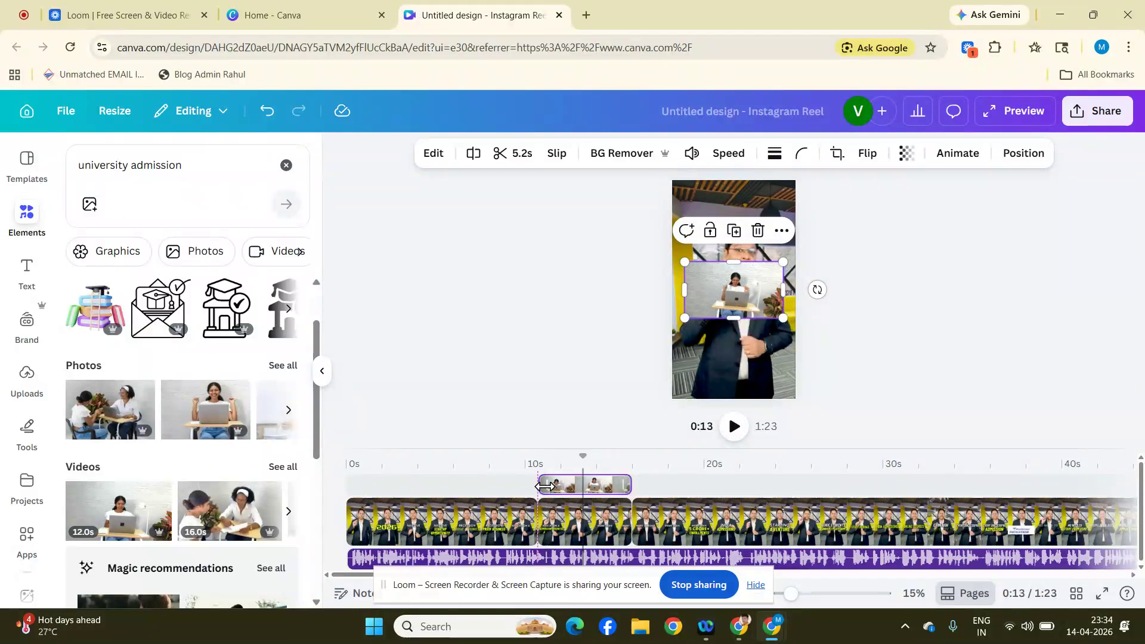
drag(539, 486, 547, 487)
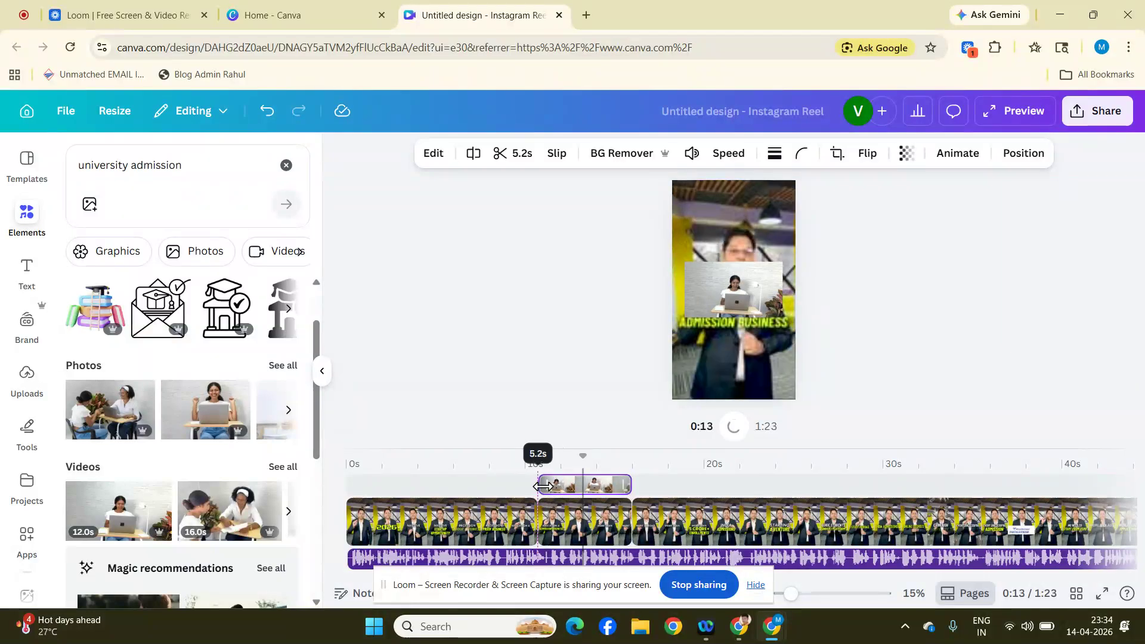
drag(543, 487, 543, 487)
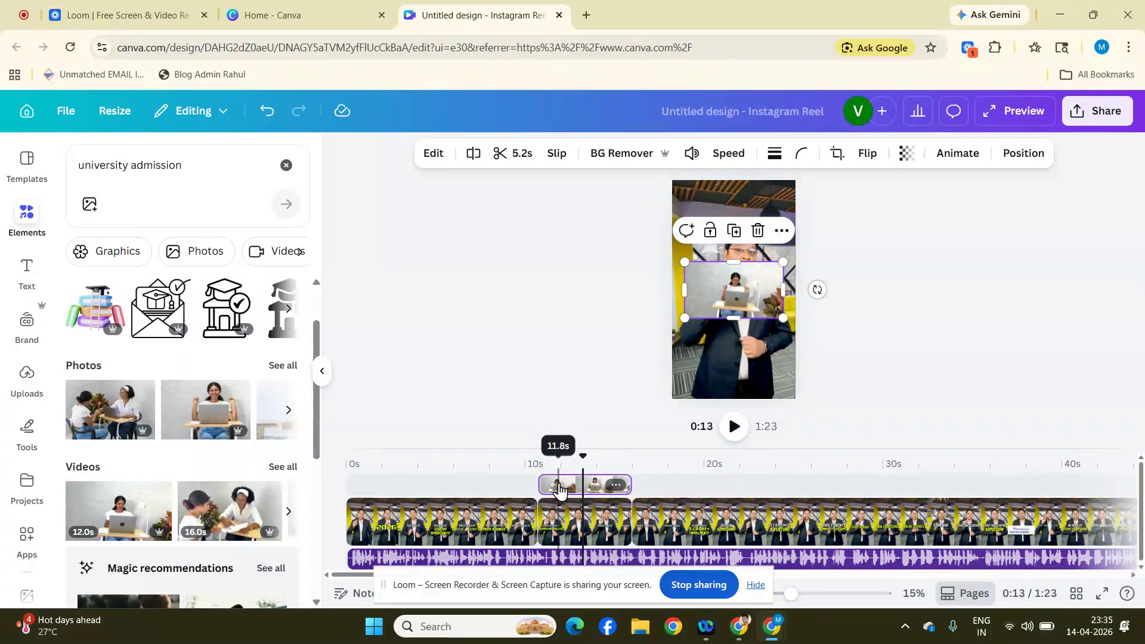
Step: Move the 5.2 s stock video of the woman with a laptop from the overlay into the main video track, before the middle clip
click(690, 520)
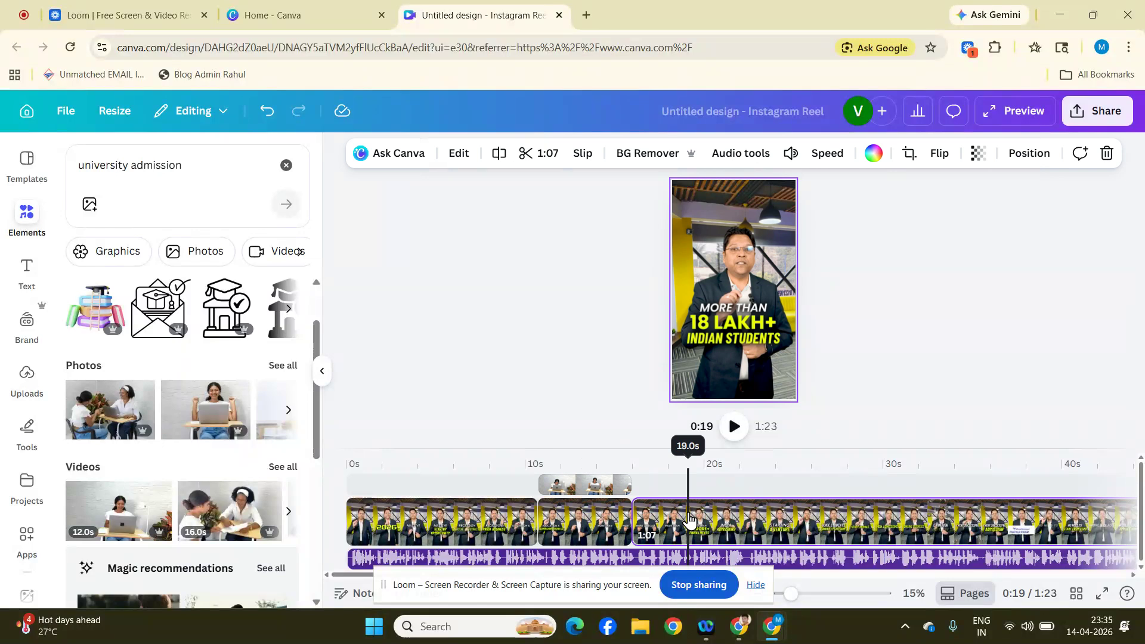
click(589, 506)
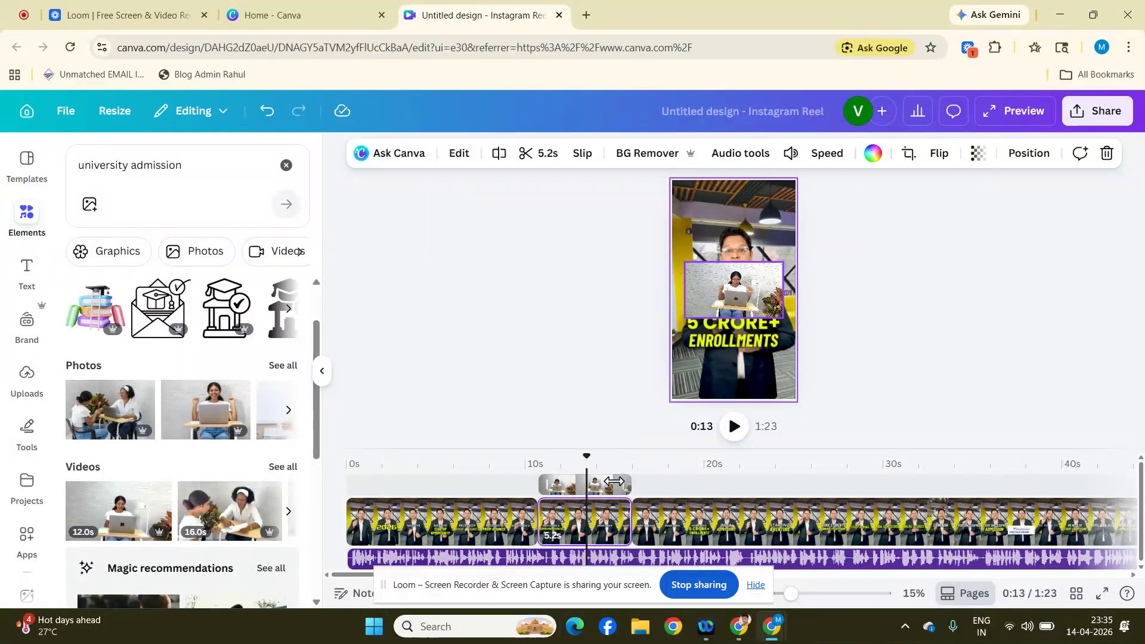
click(566, 489)
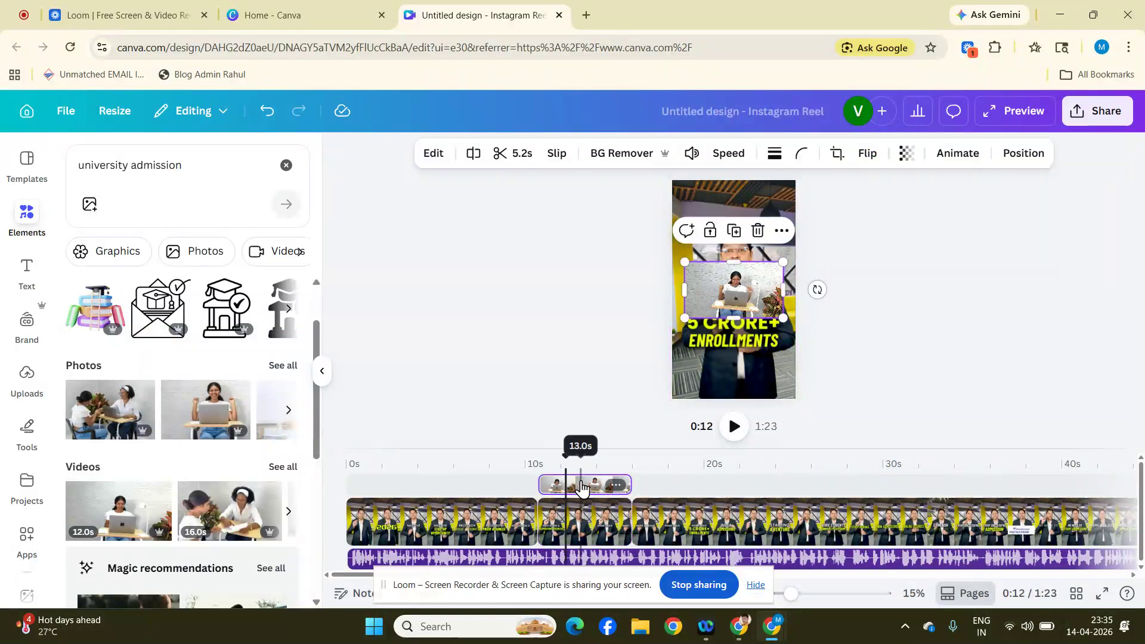
drag(580, 485, 582, 528)
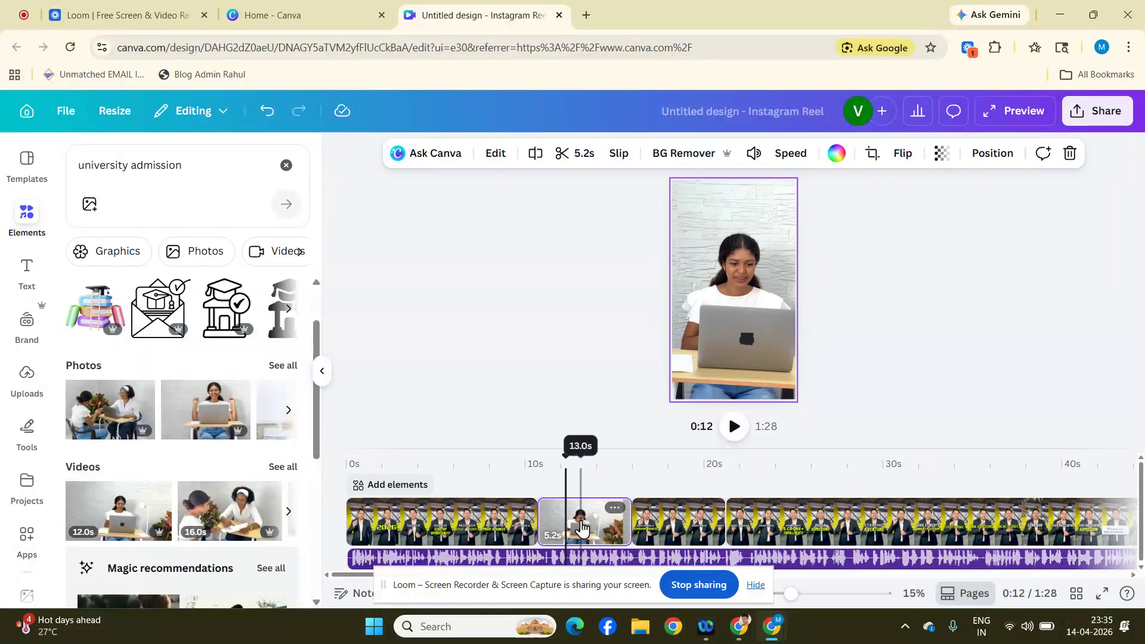
Step: Delete the original 5.2 s middle clip after the stock video, then select the stock video in the main track
click(676, 528)
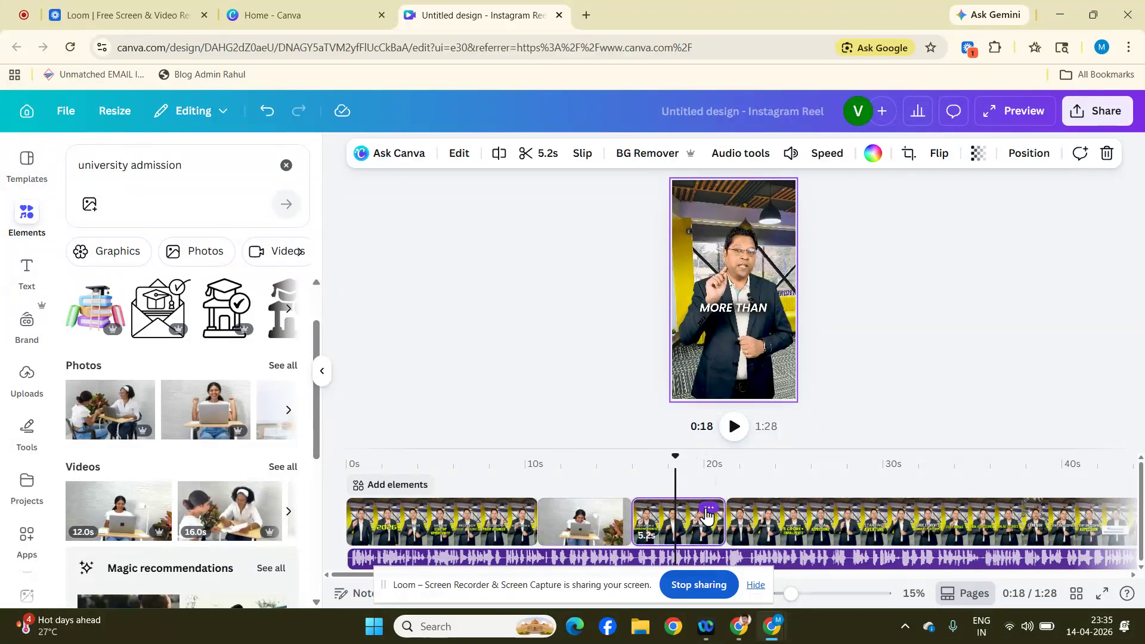
click(708, 508)
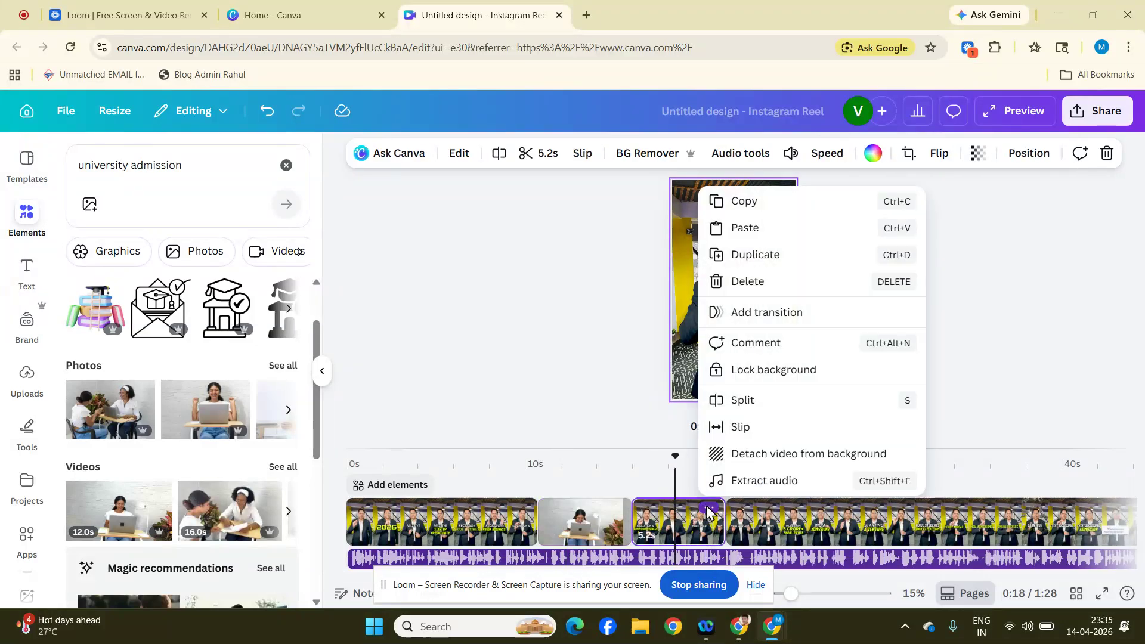
click(747, 285)
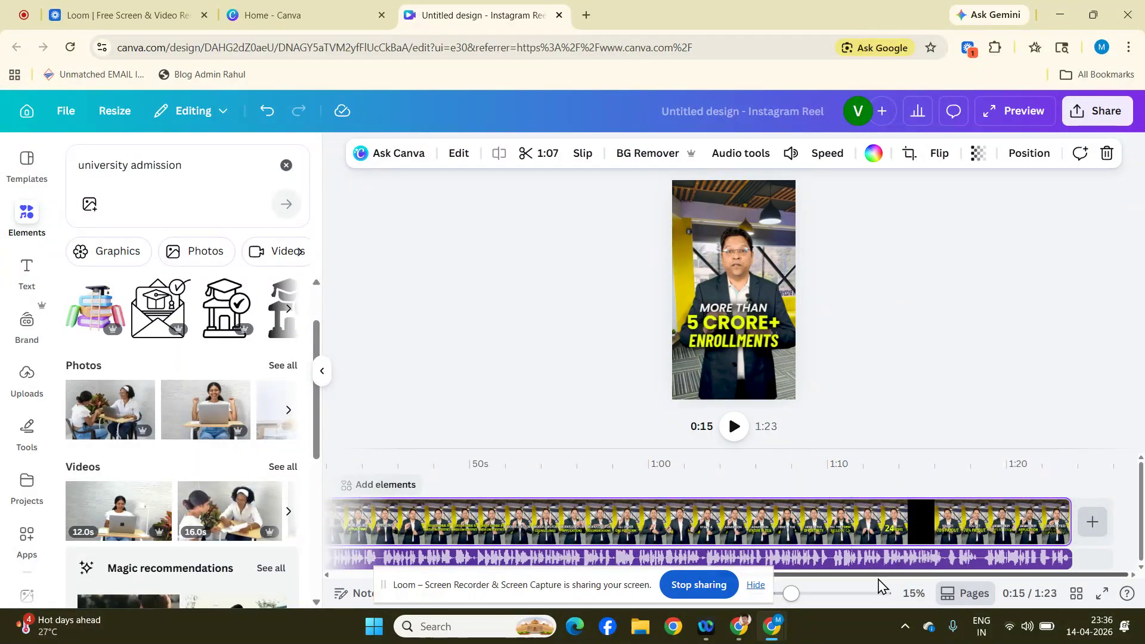
drag(875, 576, 437, 595)
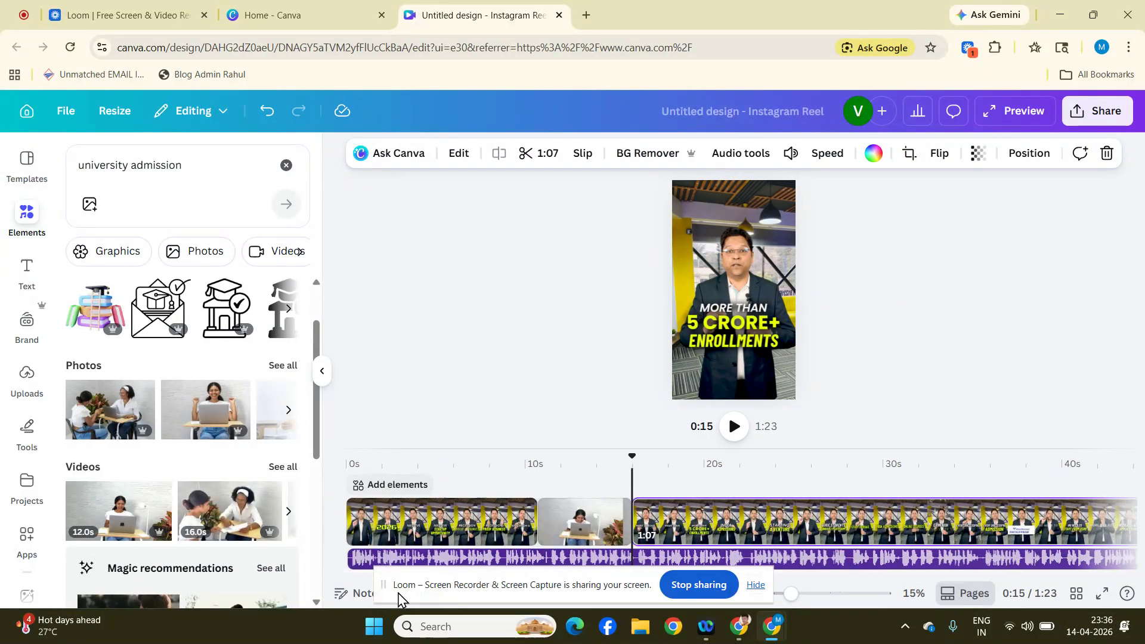
click(575, 529)
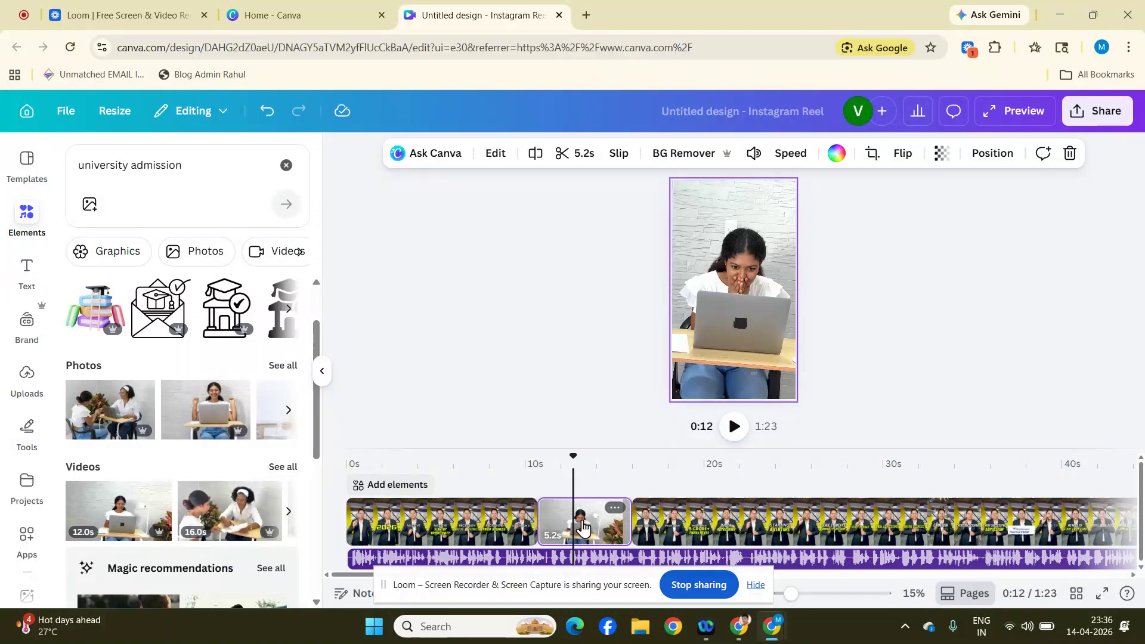
Step: Play the long clip after the stock video from about 25 s and pause at 28 s
click(749, 525)
click(867, 528)
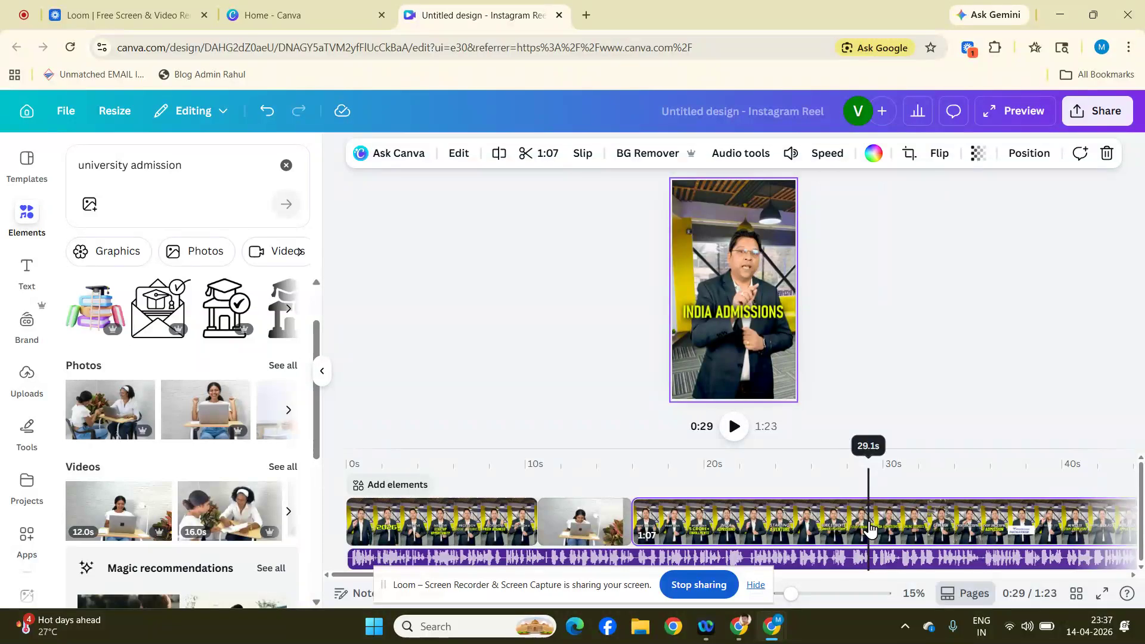
click(794, 525)
click(731, 427)
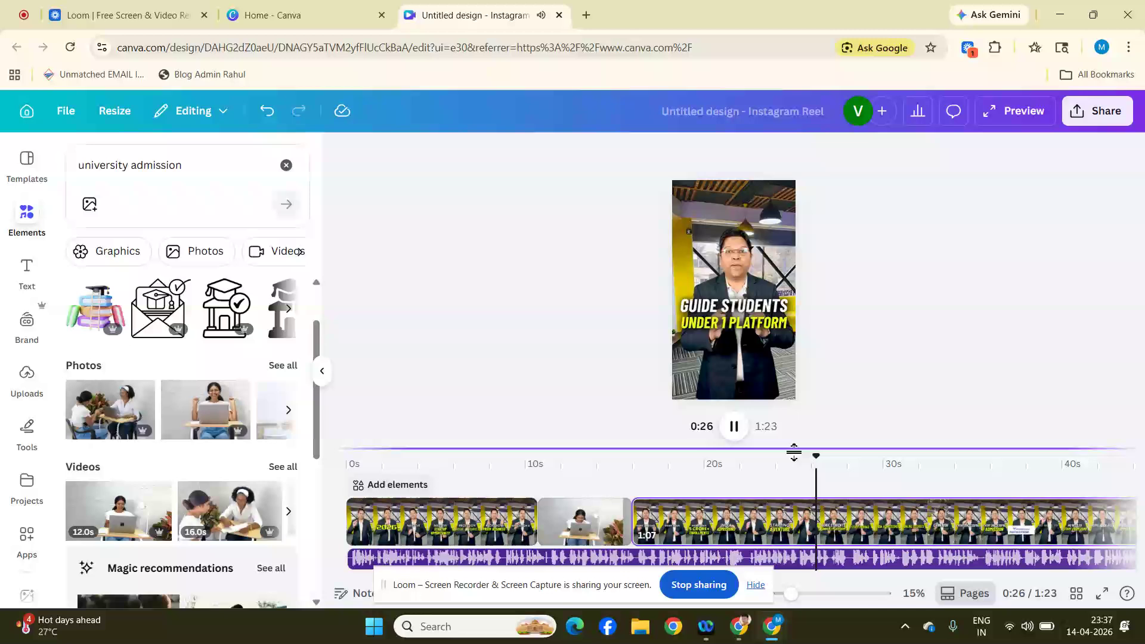
click(735, 427)
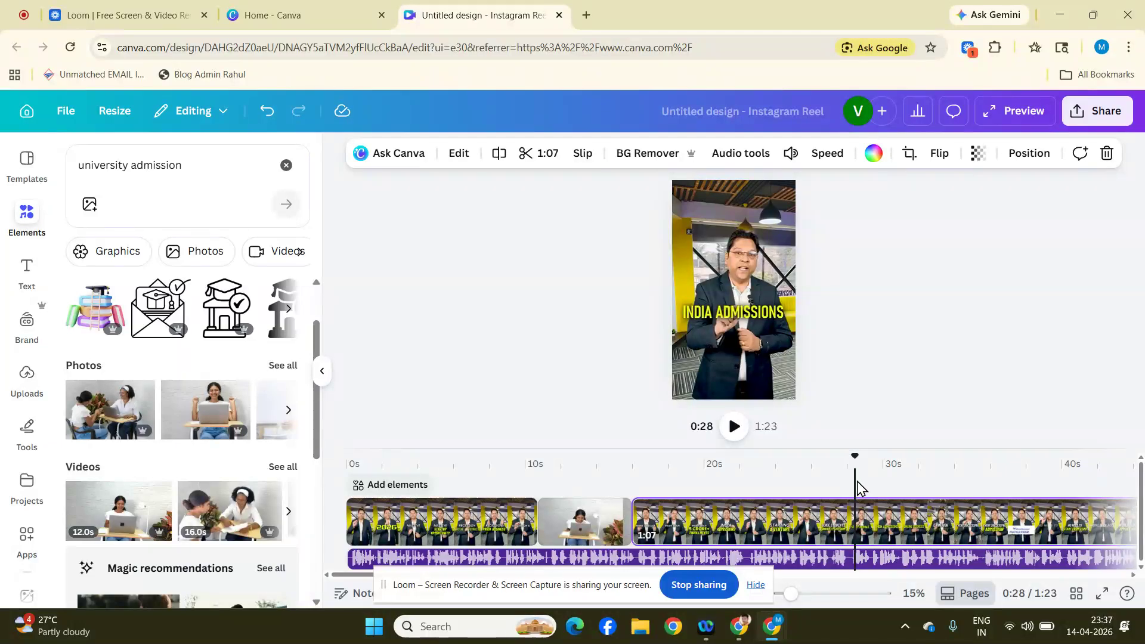
Step: Scrub the long clip between about 21 s and 36 s to examine its captions for the next footage insert
click(910, 510)
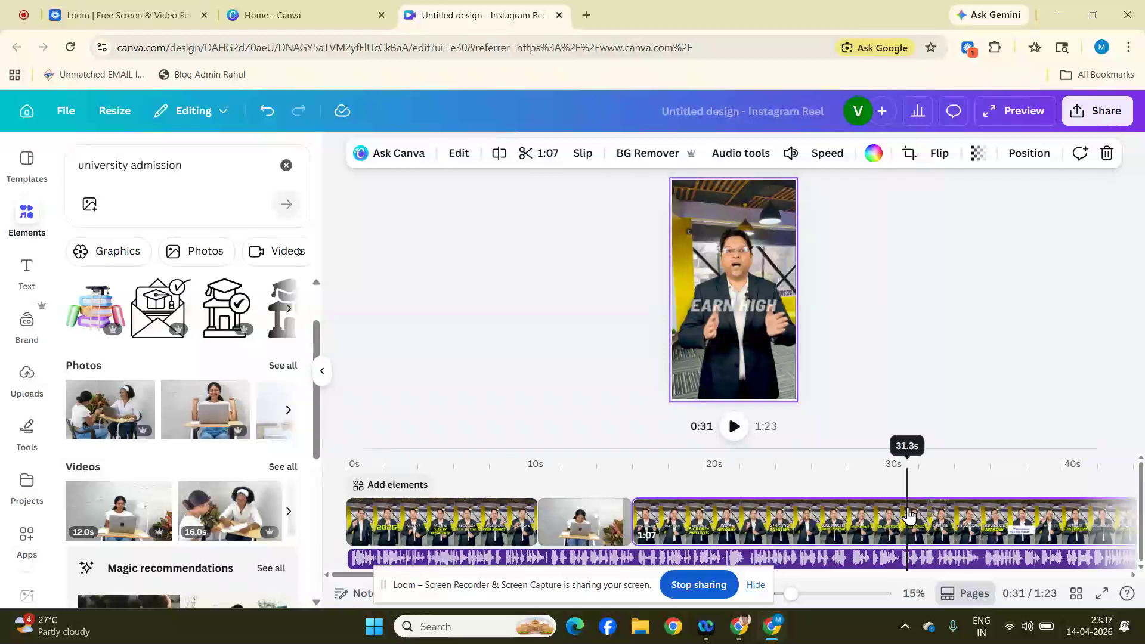
click(958, 519)
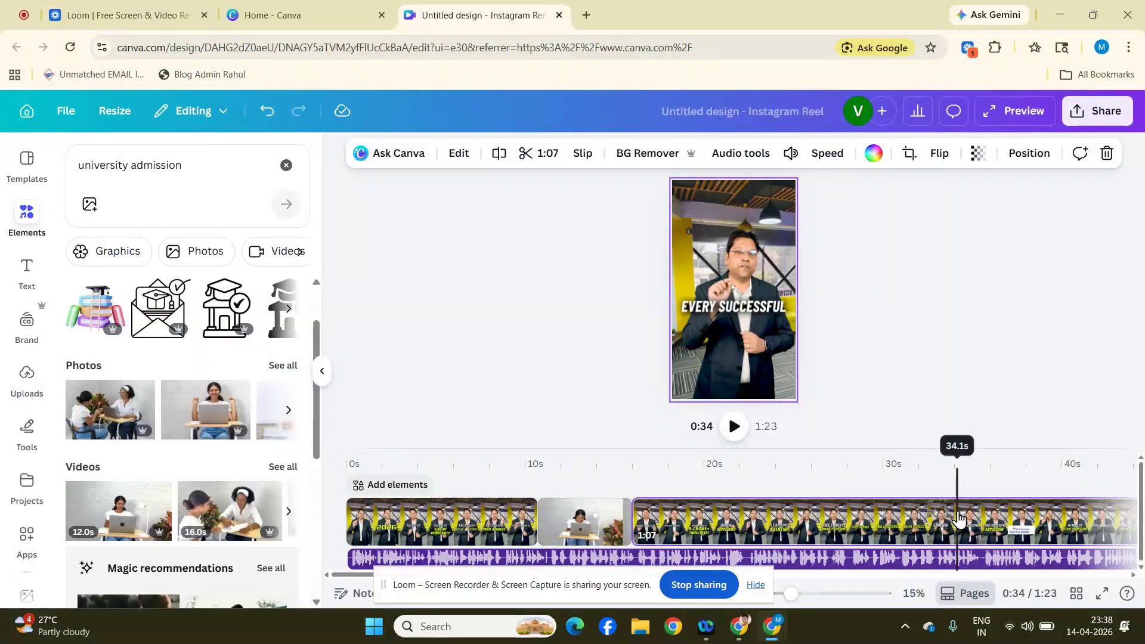
click(728, 508)
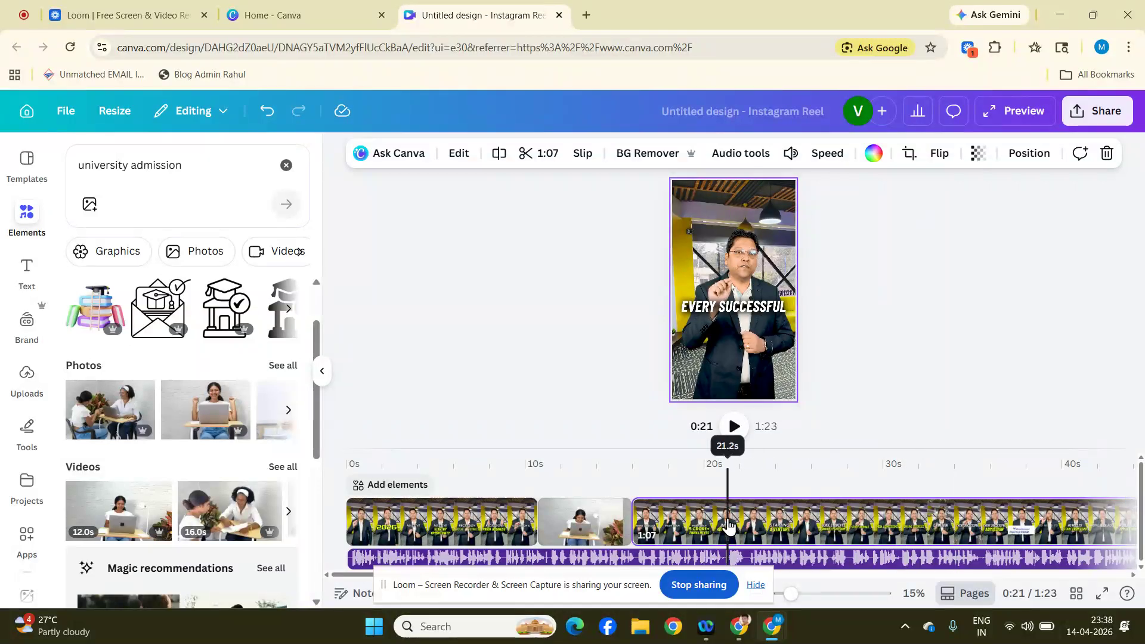
click(809, 516)
click(889, 519)
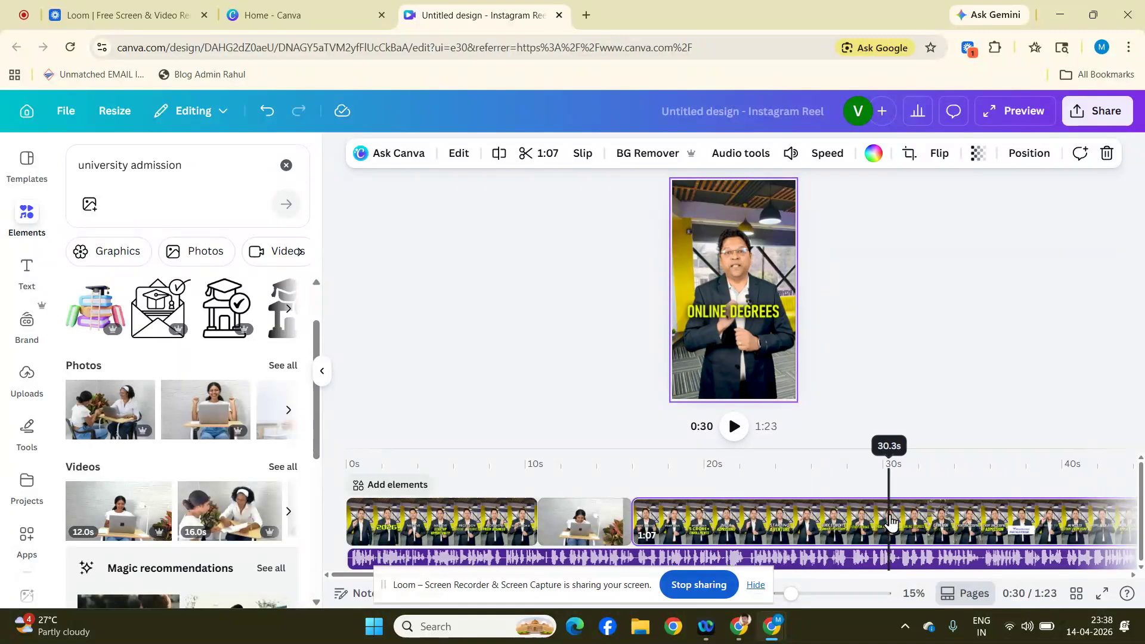
click(949, 520)
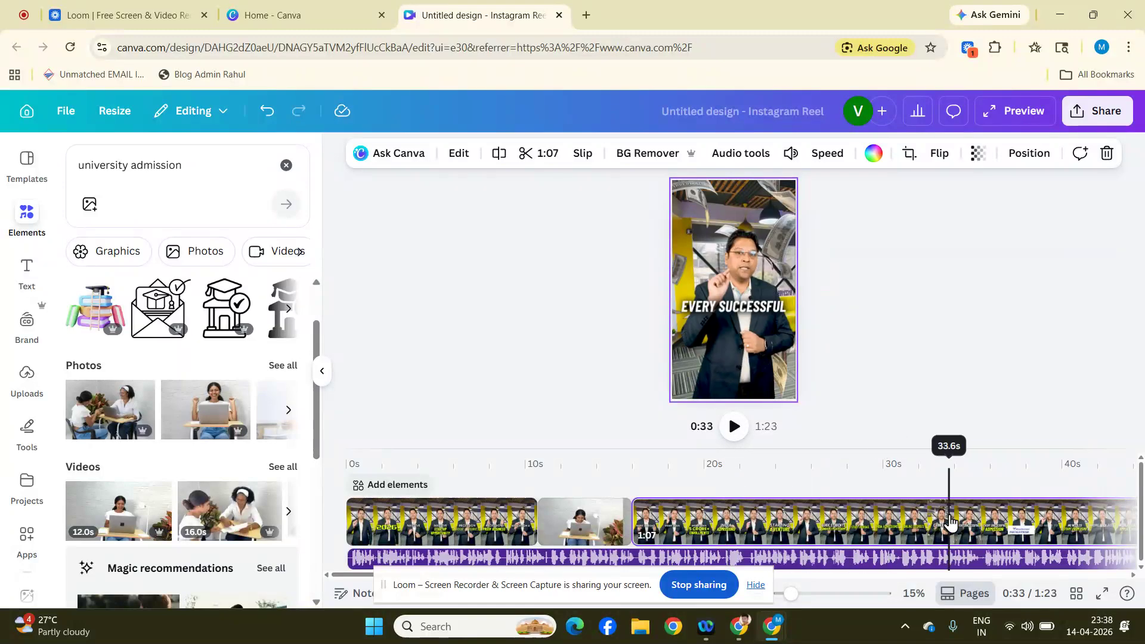
click(1002, 520)
click(791, 519)
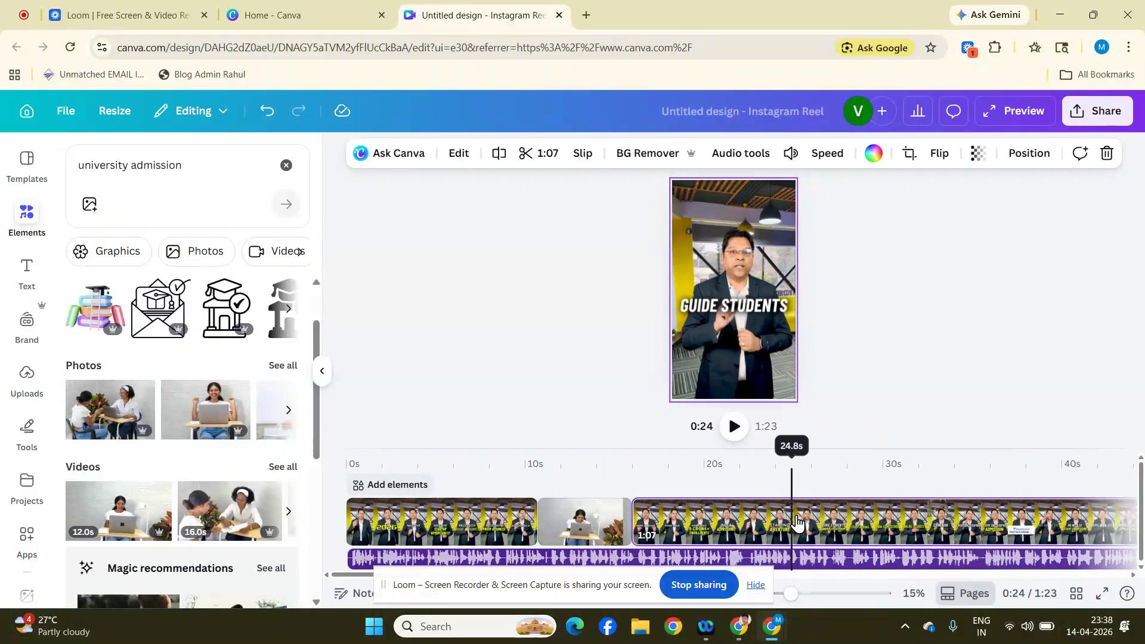
click(826, 520)
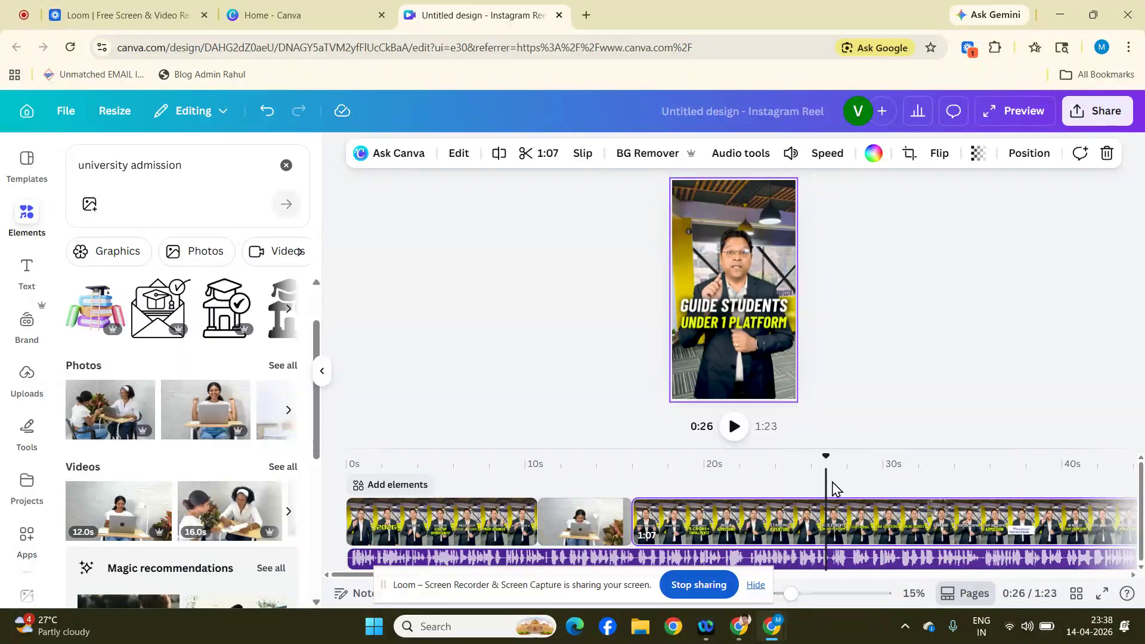
Step: Search the elements for "money" and place the 21.0 s stock video of hands counting banknotes above the main track at 30 s
click(889, 517)
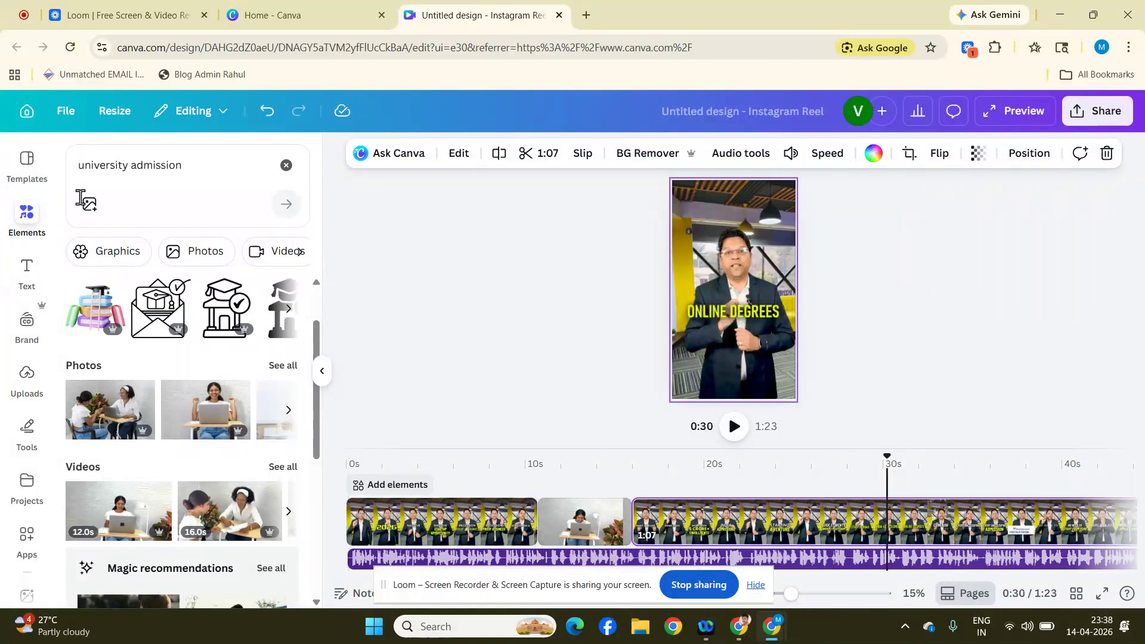
drag(196, 171, 72, 168)
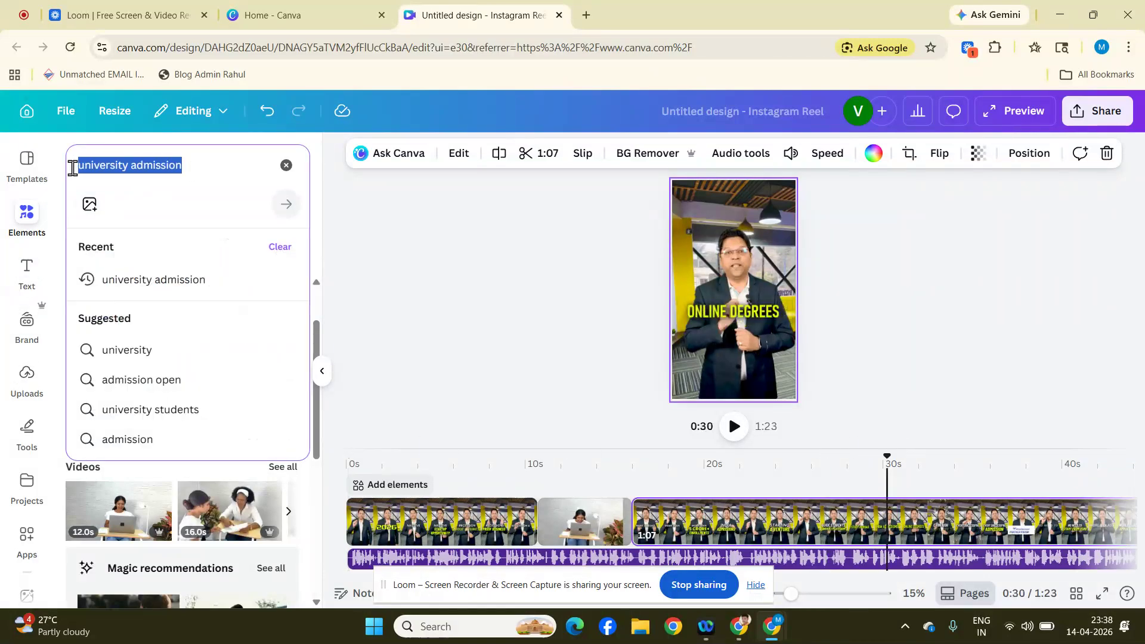
text(money)
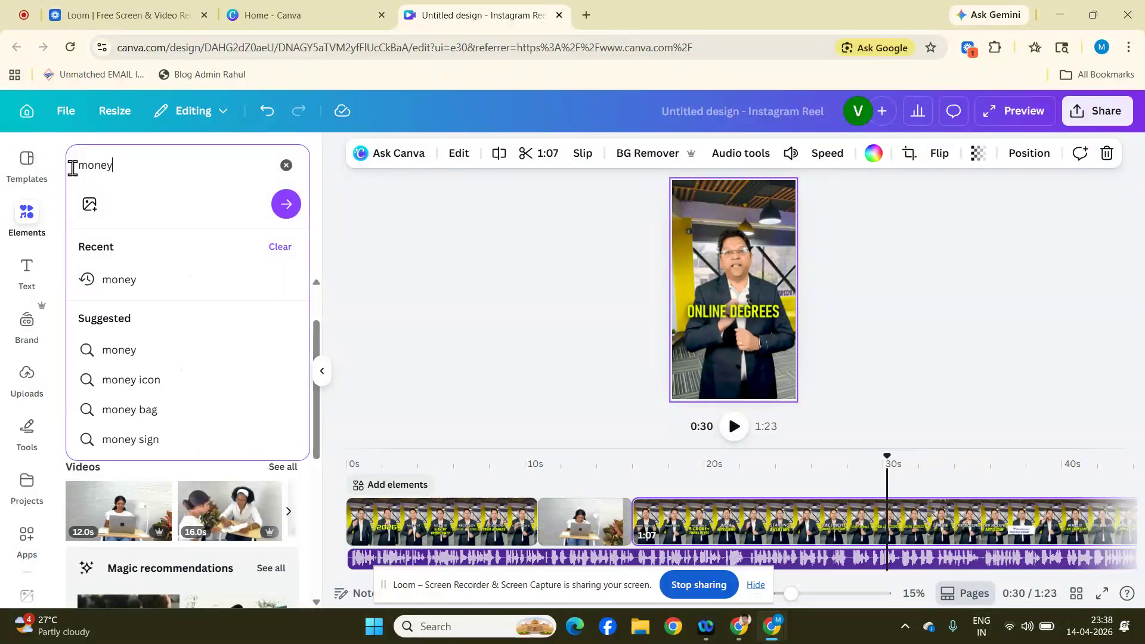
key(Return)
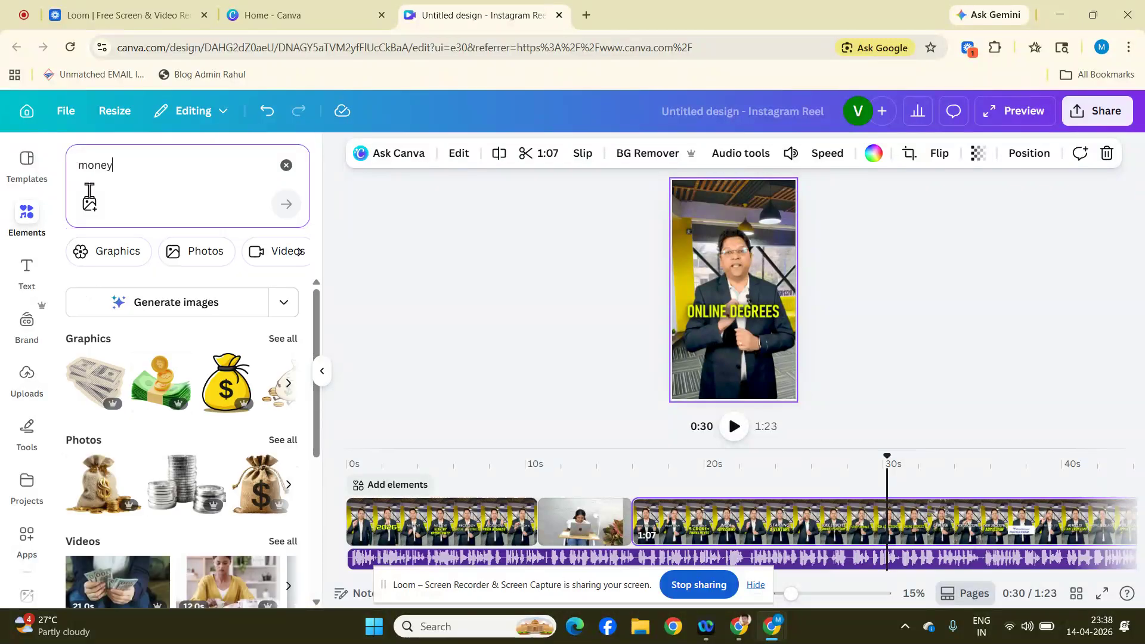
scroll(215, 448, down, 3)
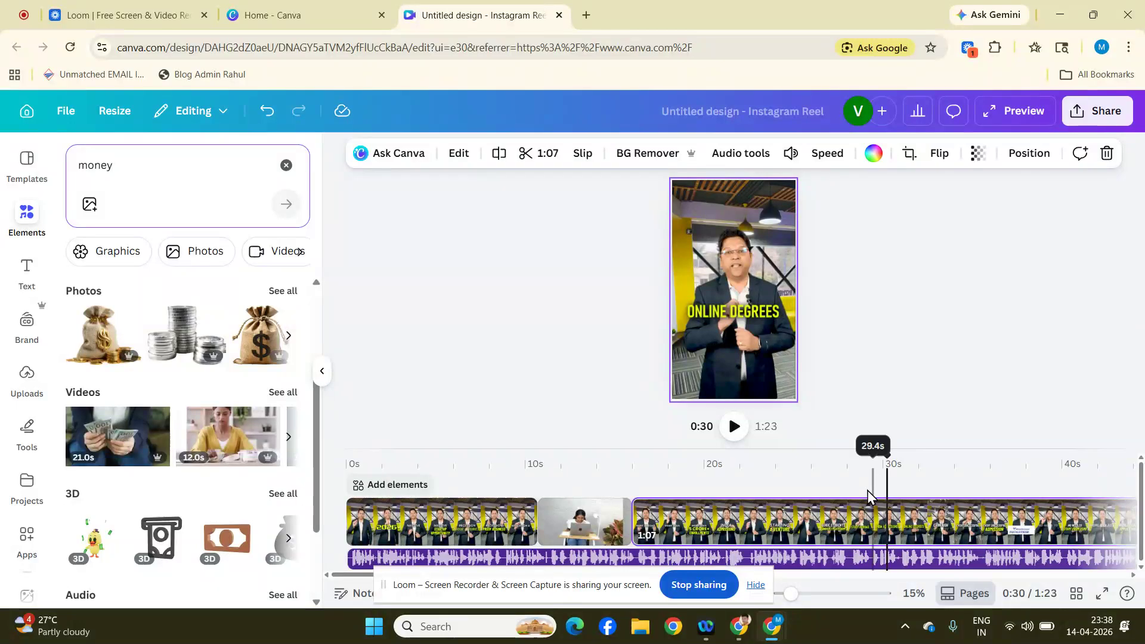
drag(139, 448, 953, 489)
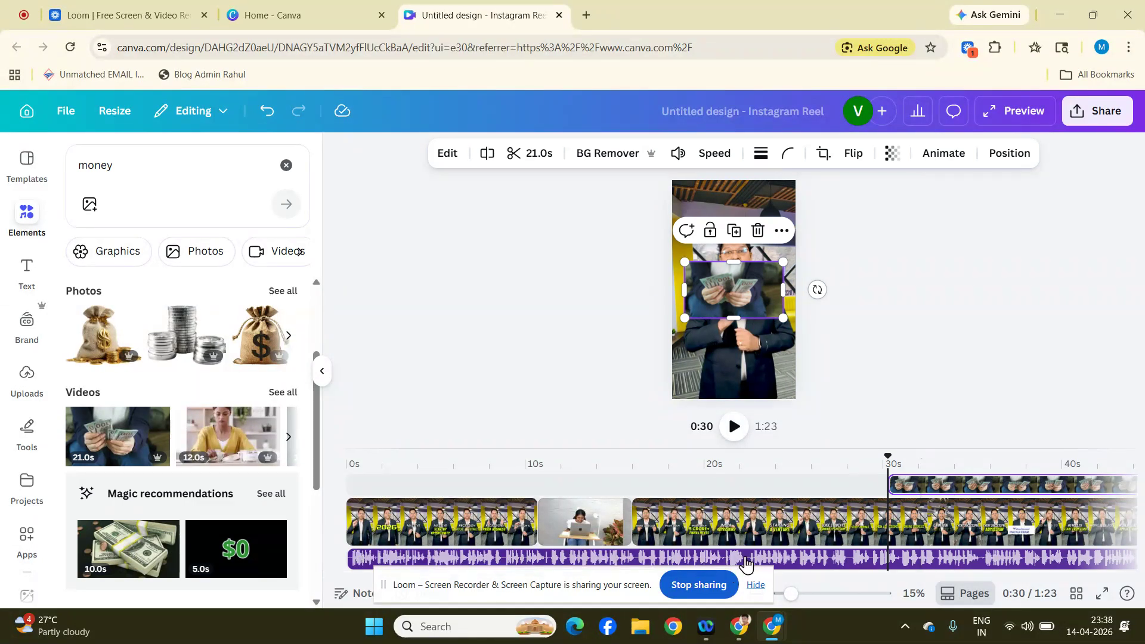
Step: Play the reel from 30 s to 35 s and trim the money video's end there, leaving it 4.7 s long
scroll(403, 582, right, 3)
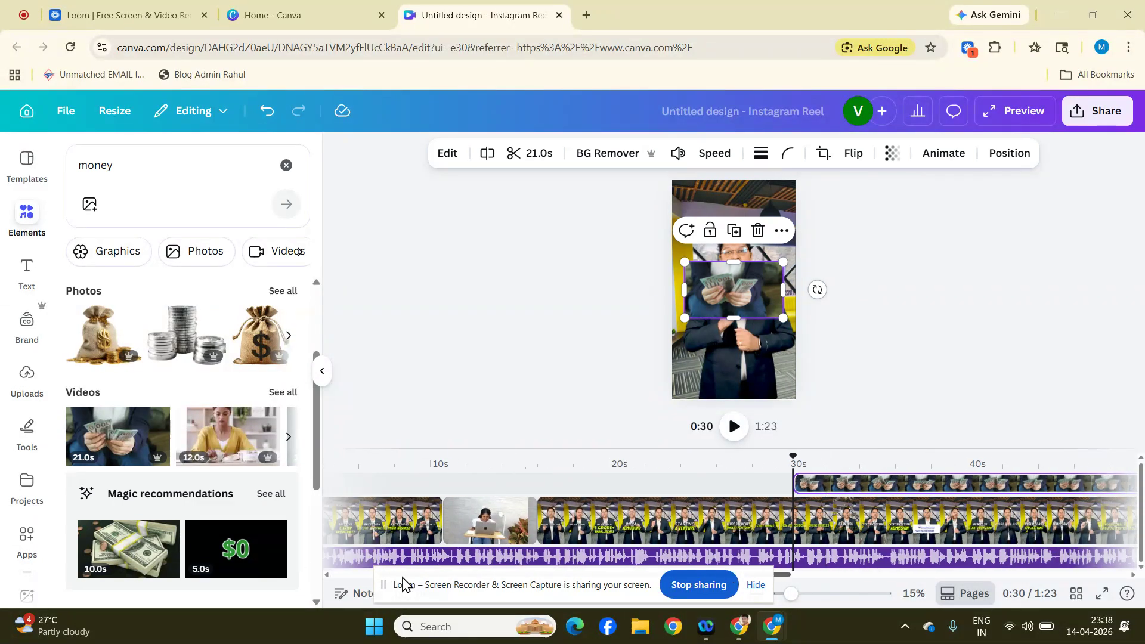
scroll(403, 581, right, 4)
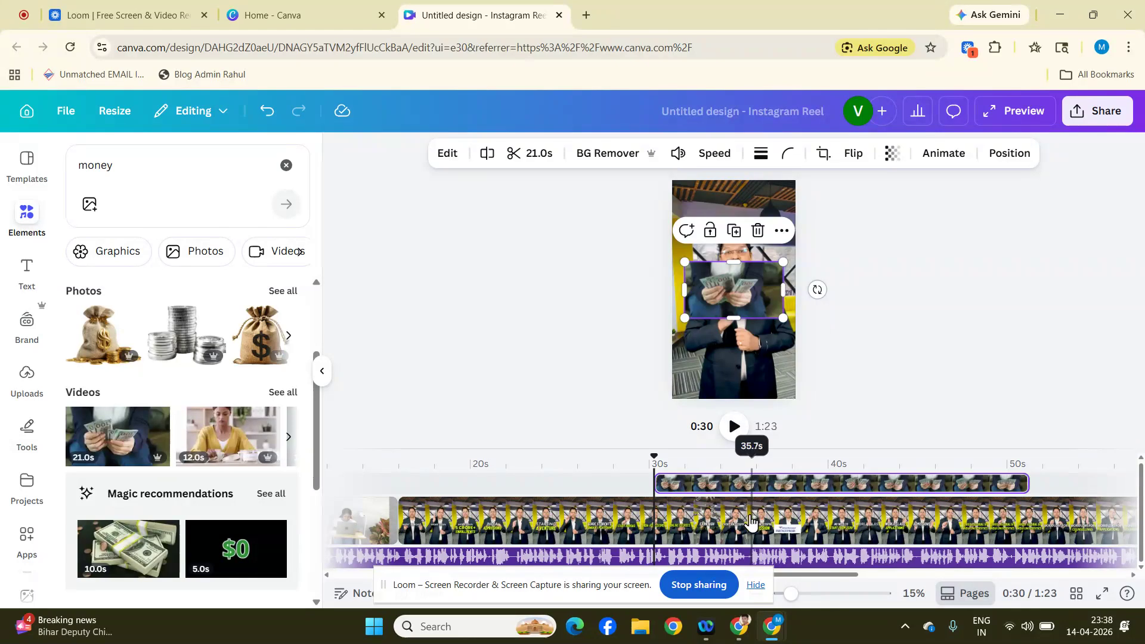
click(733, 427)
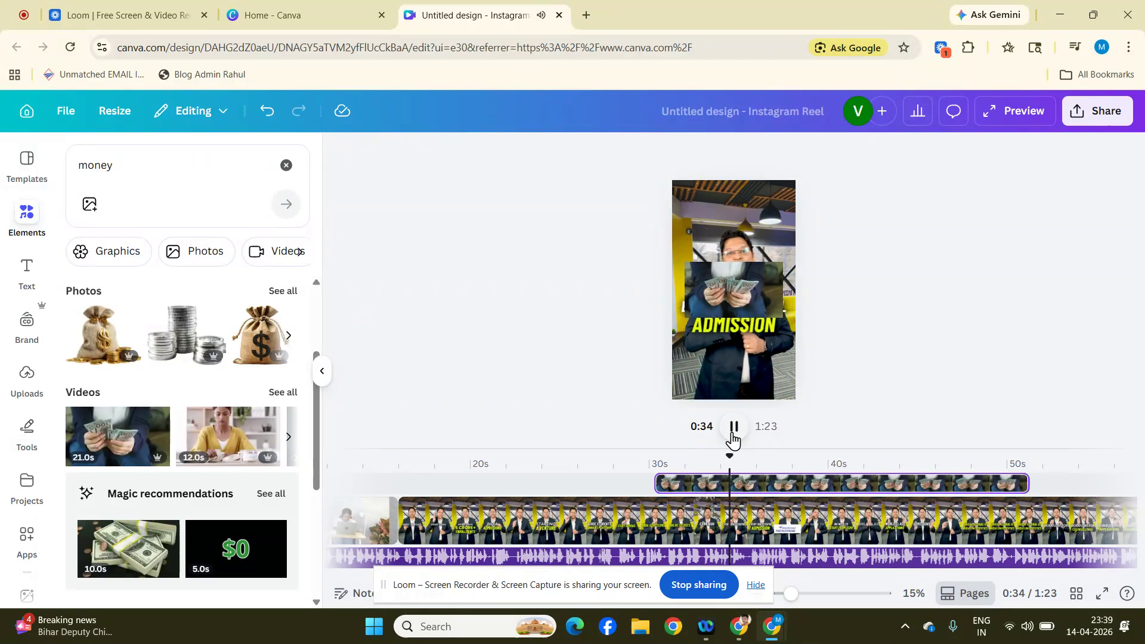
click(733, 437)
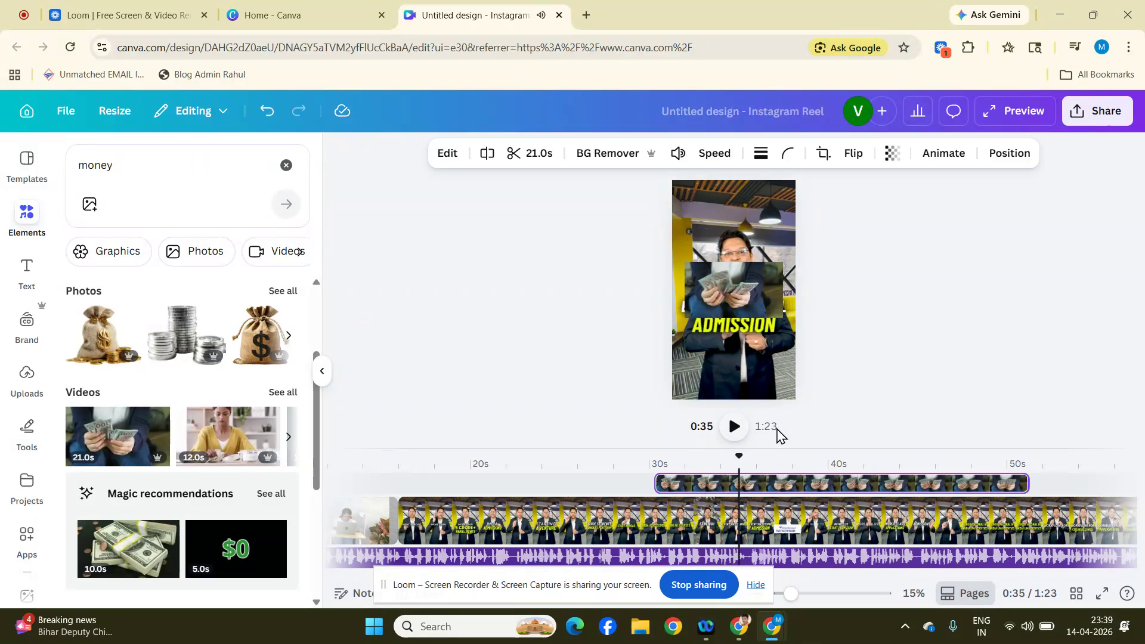
drag(1026, 484, 716, 489)
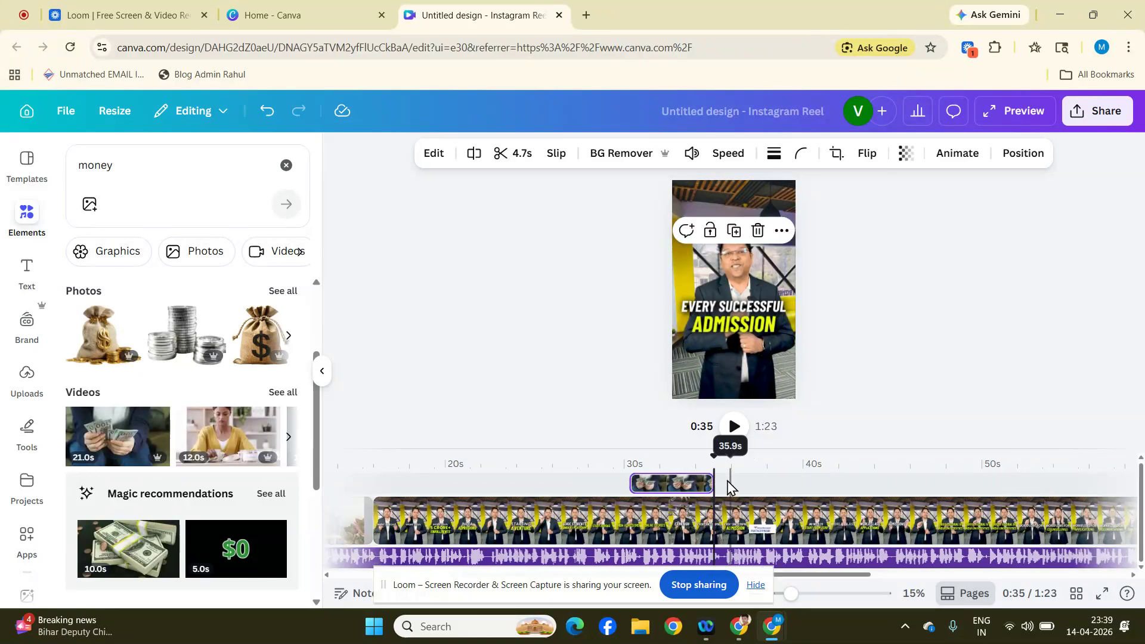
Step: Enlarge the money video to the full frame width and move it to the lower part of the reel, below the caption
click(631, 516)
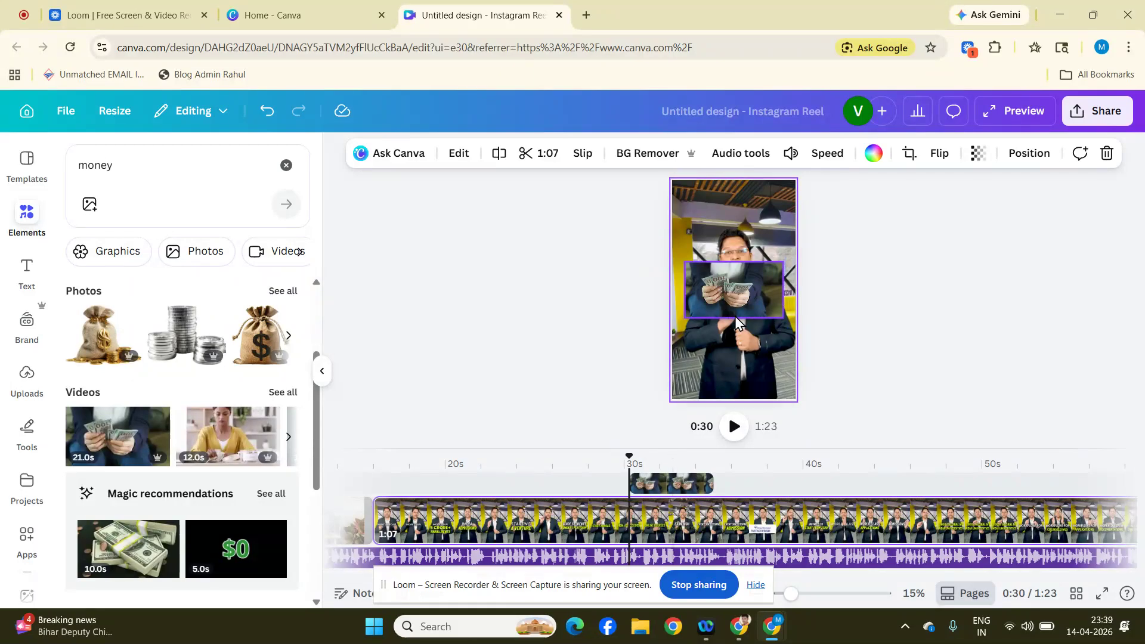
click(738, 300)
drag(738, 301, 676, 249)
drag(783, 254, 753, 369)
Step: Play the reel from 28 s and revisit the section around 30 s to review the money video overlay
click(598, 519)
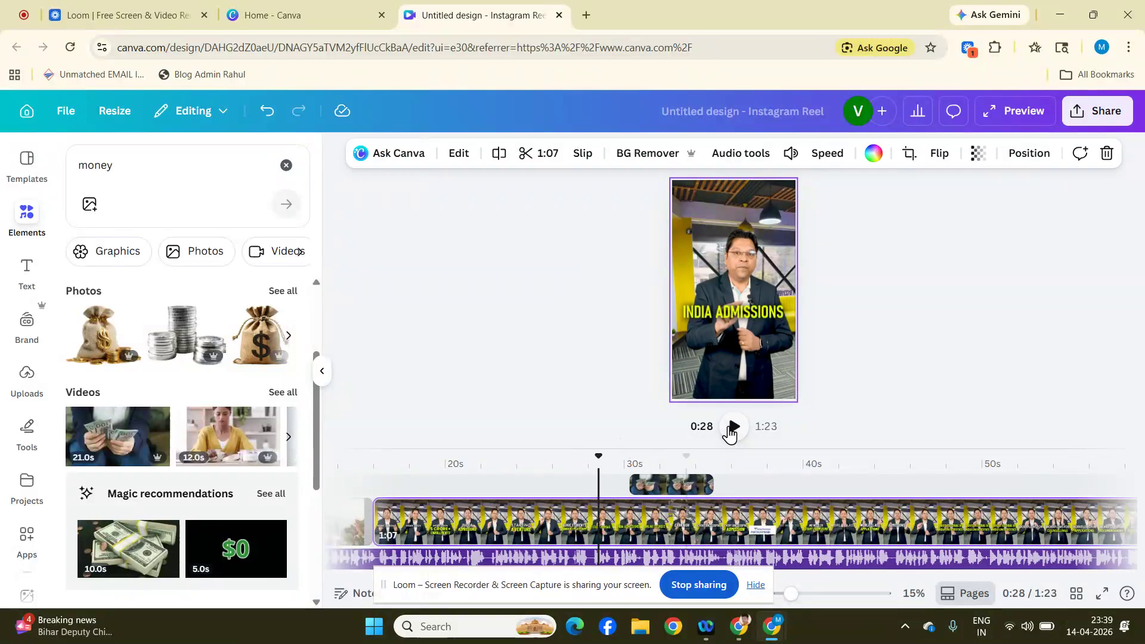
click(732, 428)
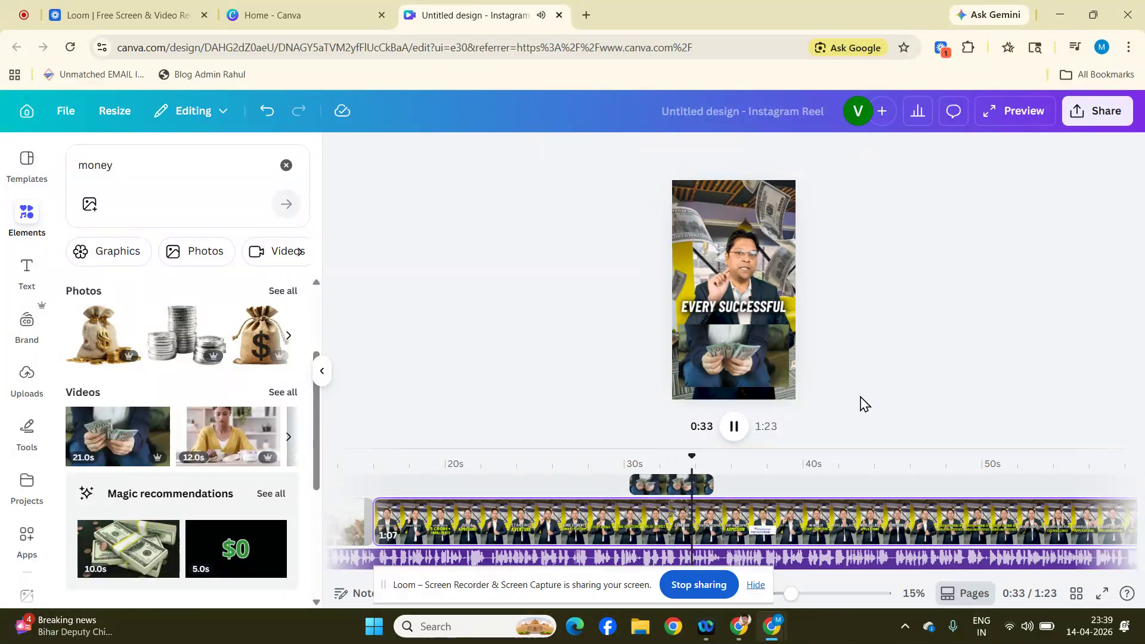
click(658, 503)
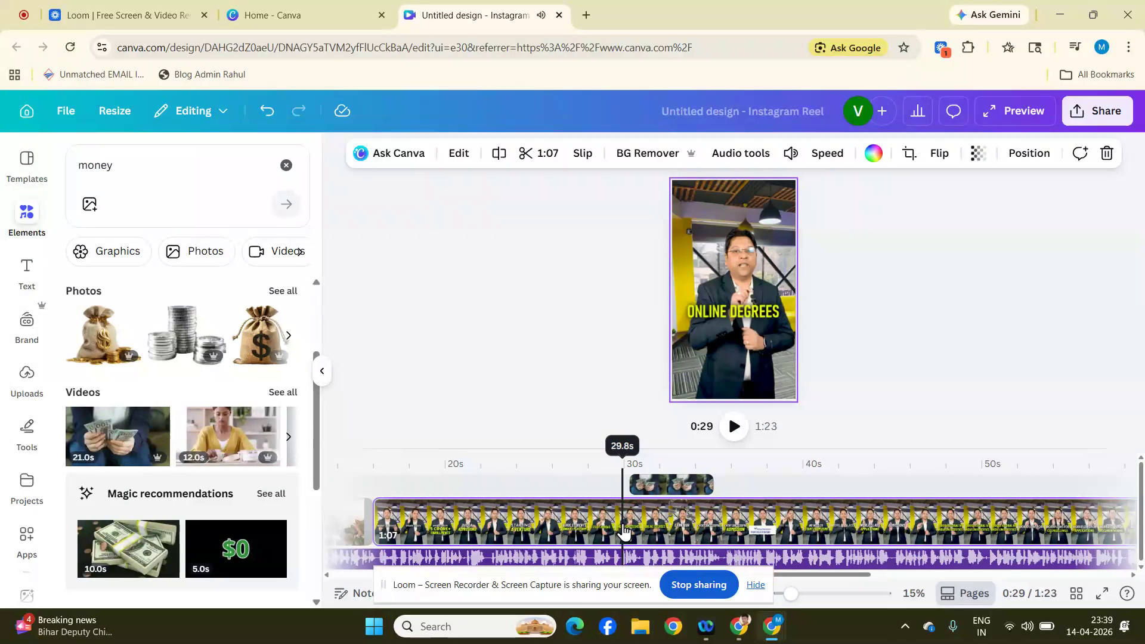
click(659, 498)
click(925, 364)
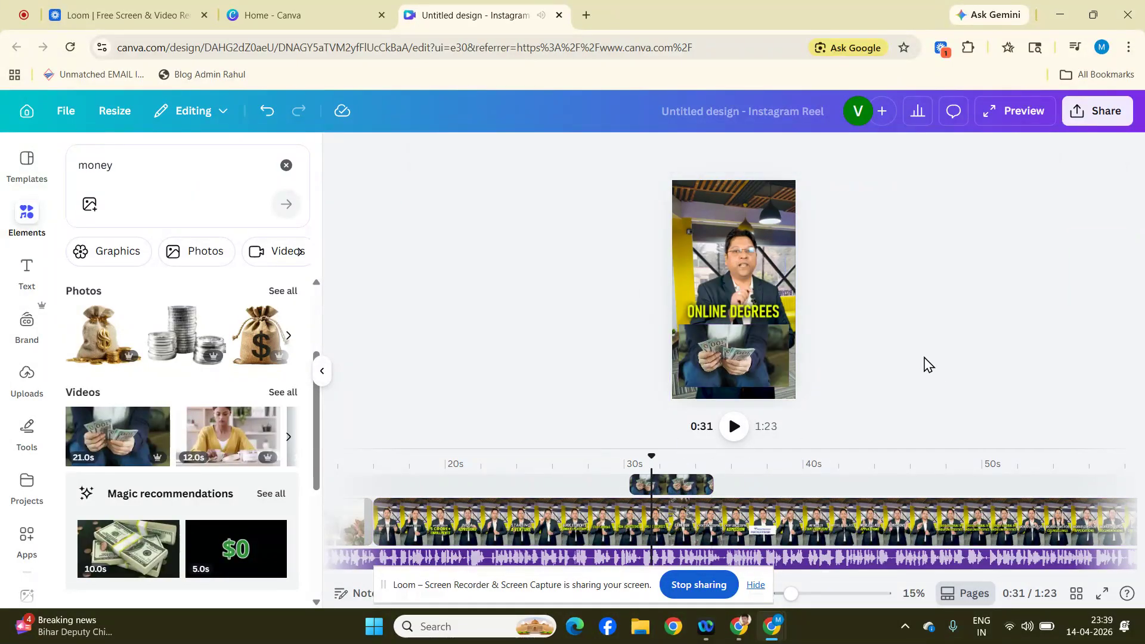
Step: Try a lower transparency value on the money video and restore it to 100
click(757, 365)
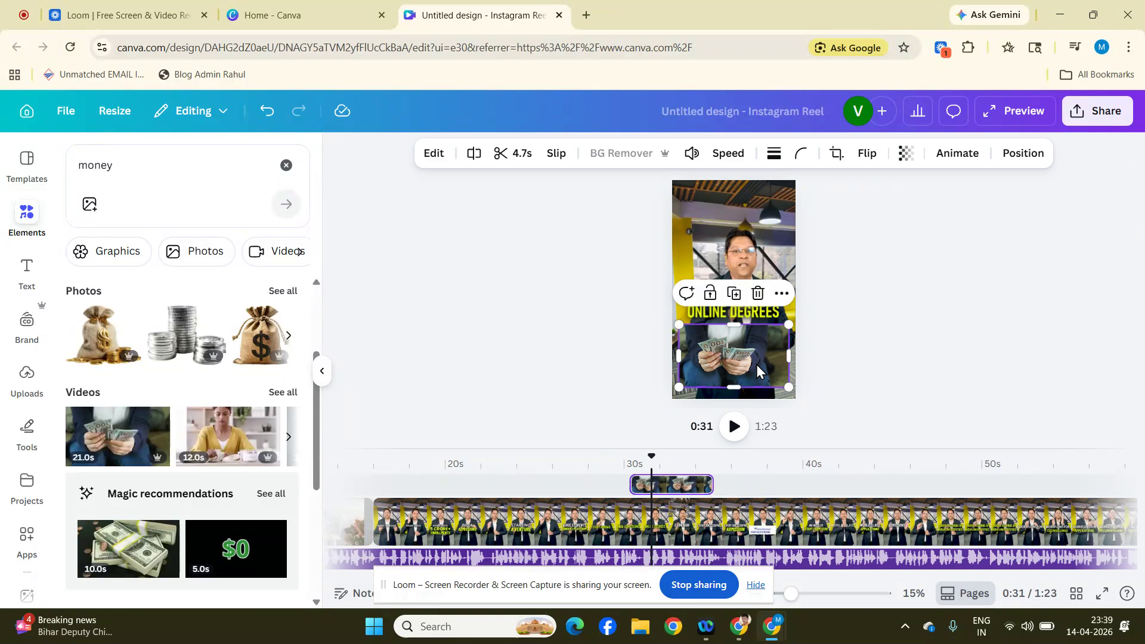
click(907, 157)
mouse_move(934, 225)
mouse_down()
mouse_move(879, 232)
mouse_move(892, 223)
mouse_move(920, 237)
mouse_up()
click(919, 285)
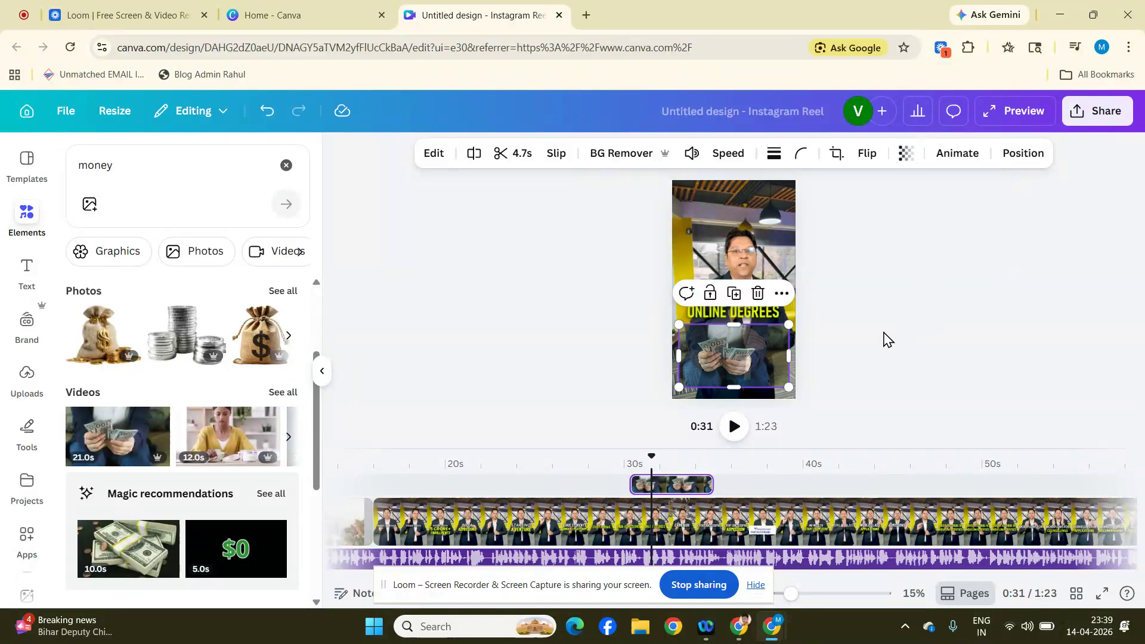
click(640, 380)
click(746, 349)
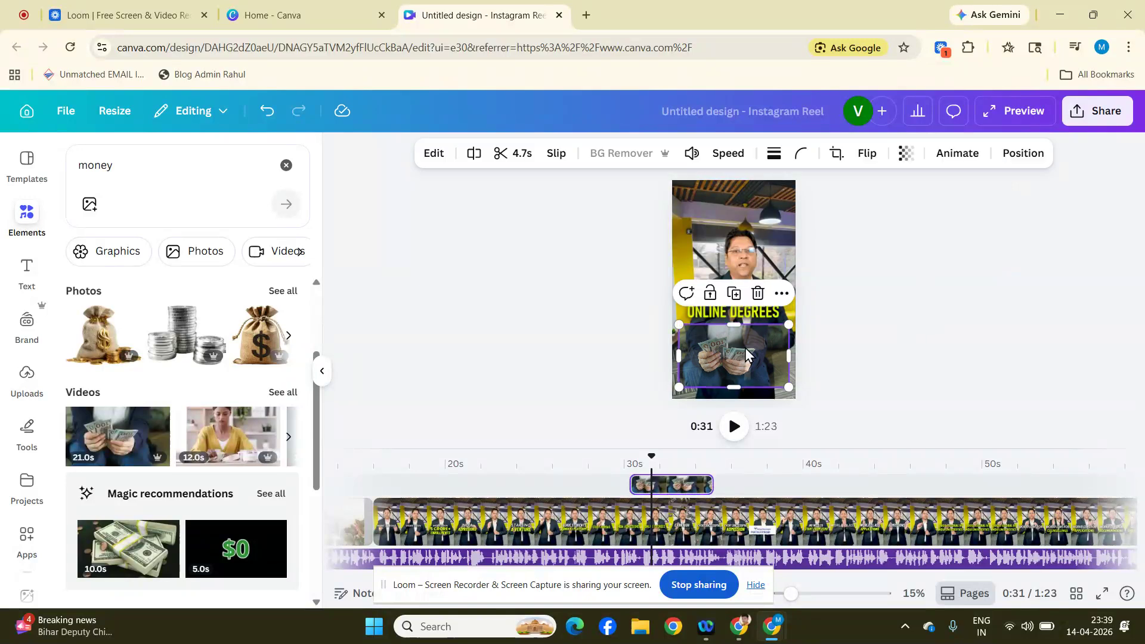
click(912, 159)
drag(915, 215, 962, 225)
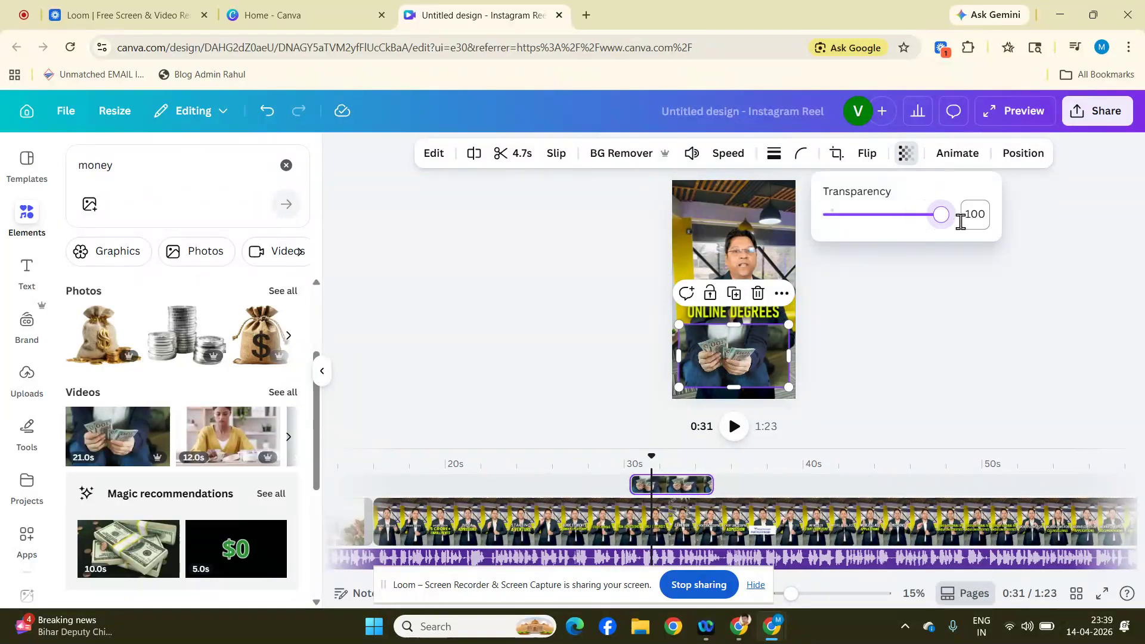
Step: Add a solid border with a stroke weight of 20 to the money video
click(774, 156)
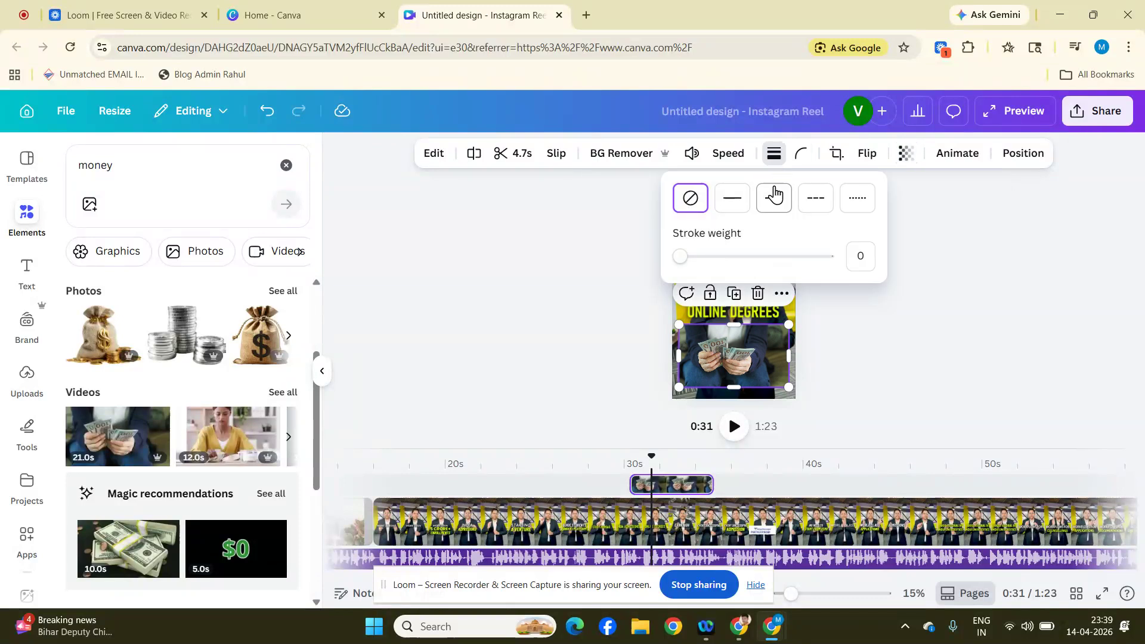
click(740, 205)
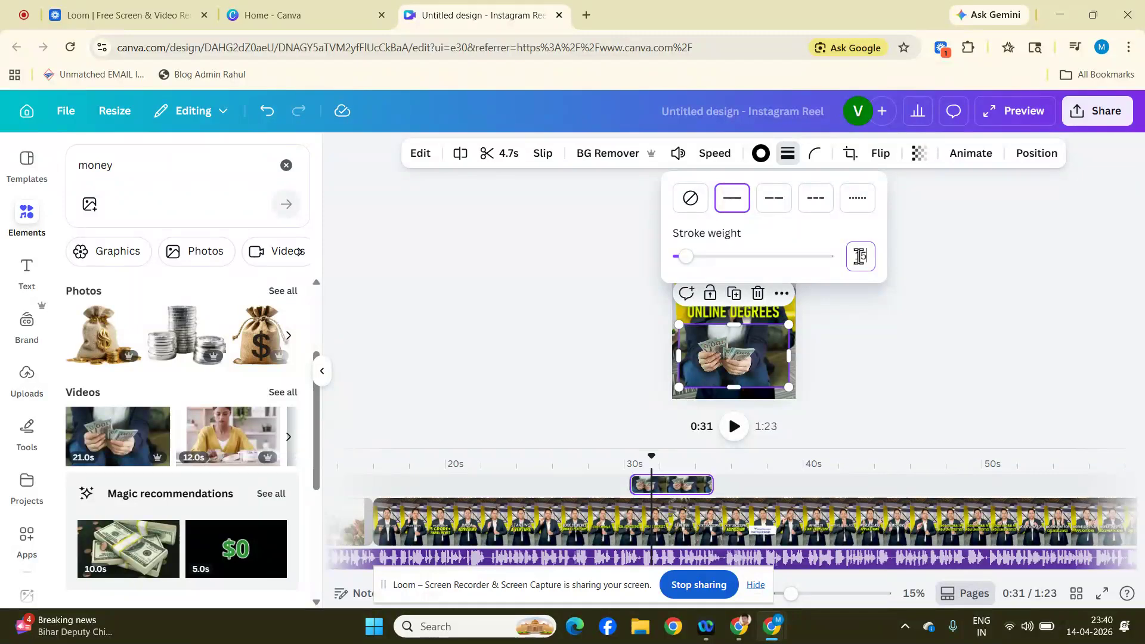
double_click(860, 256)
key(Return)
click(915, 339)
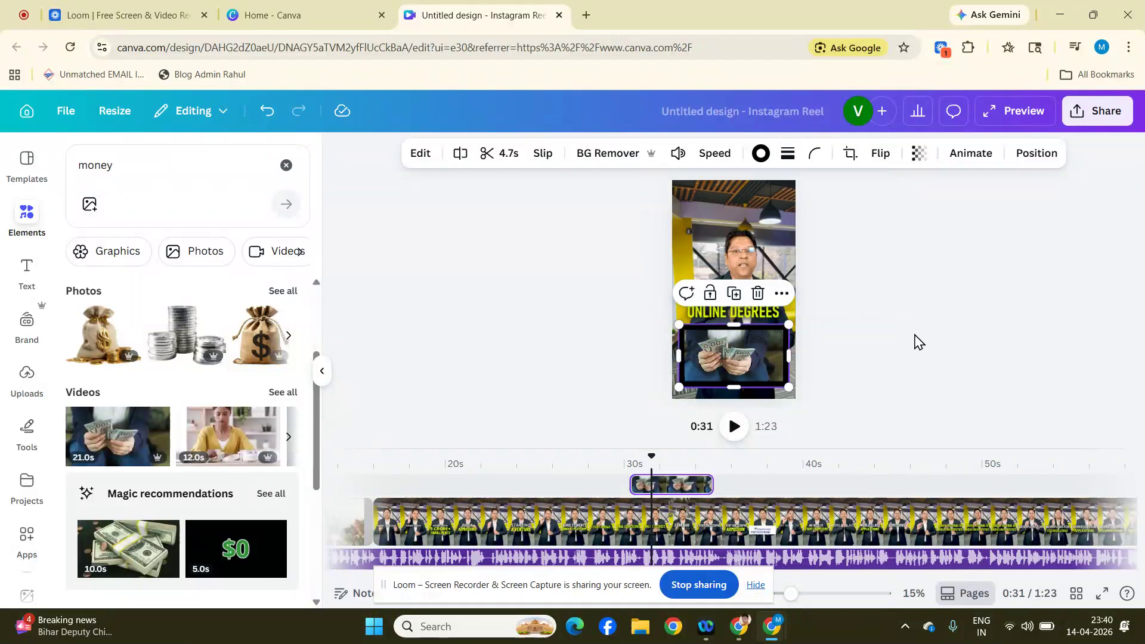
click(746, 363)
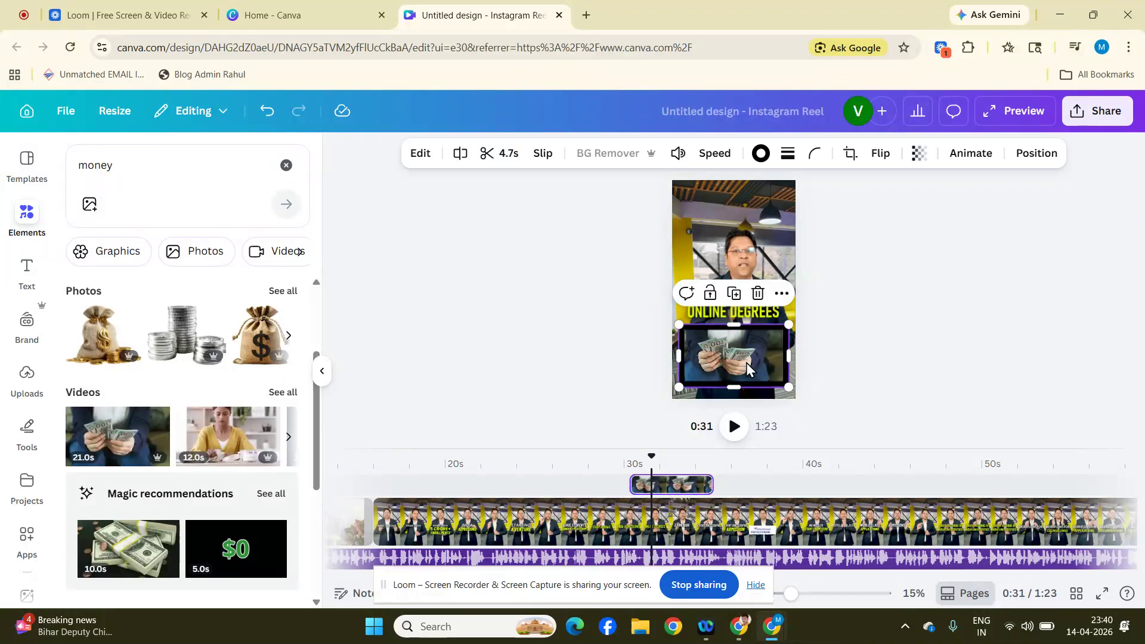
click(787, 157)
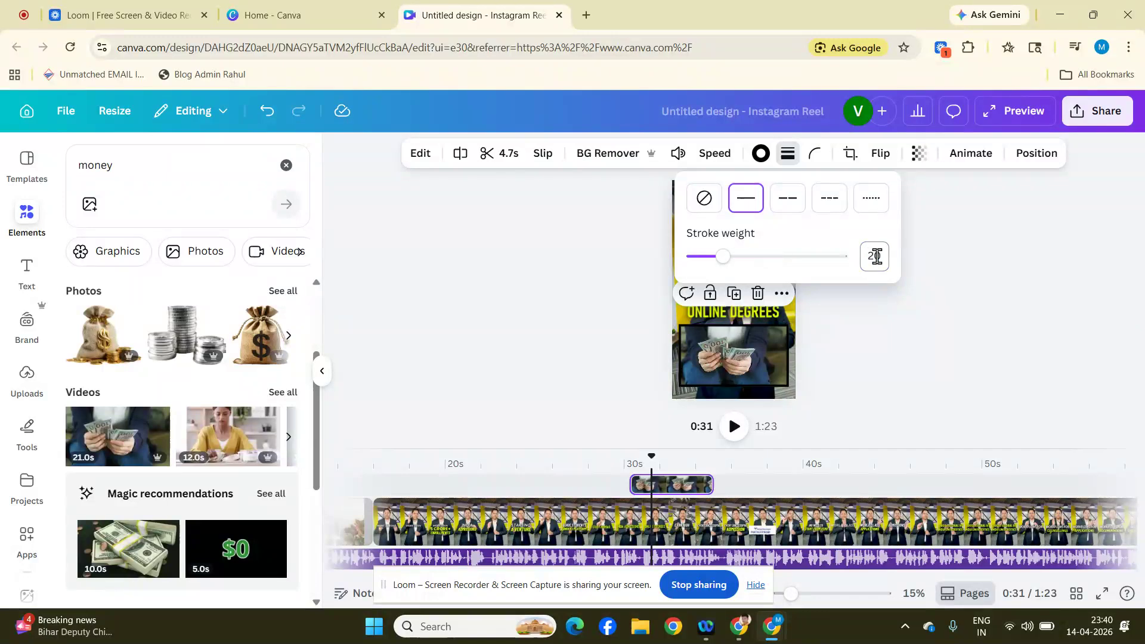
click(958, 312)
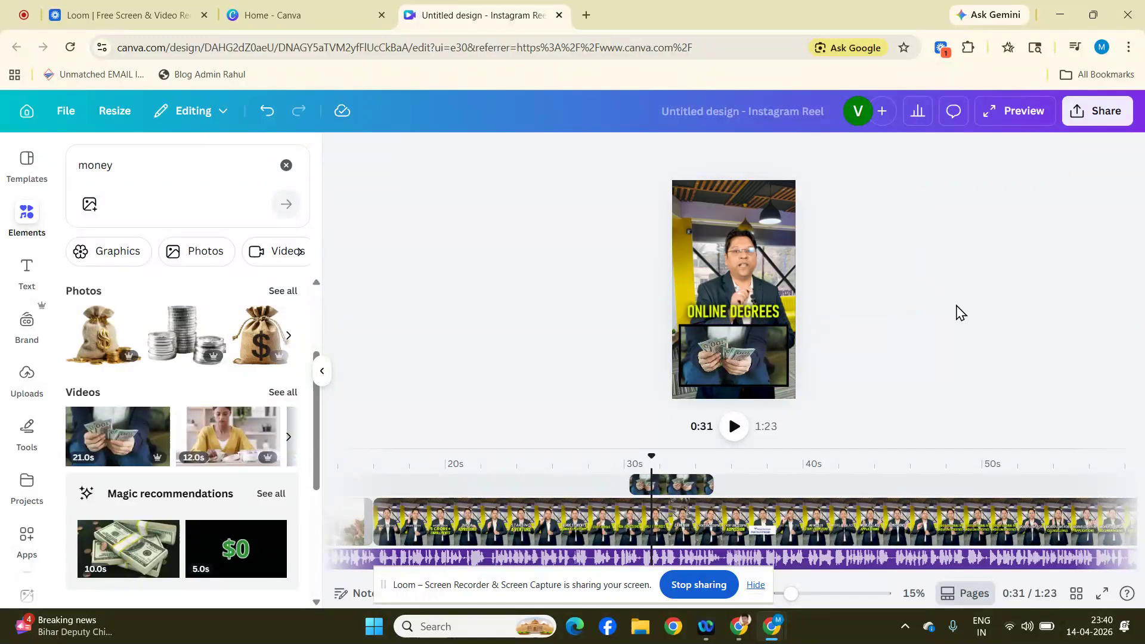
Step: Try the Shake Zoom, Whip Slide, Old TV, Brush, Ink and Digital animations on the money video and remove the applied animation
click(740, 358)
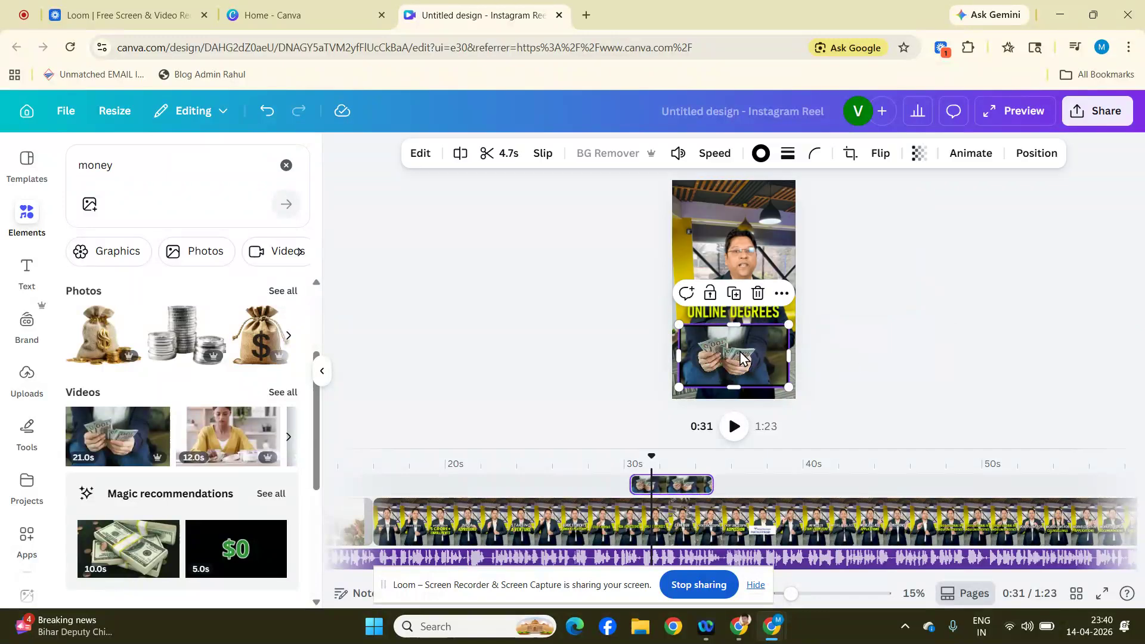
click(982, 159)
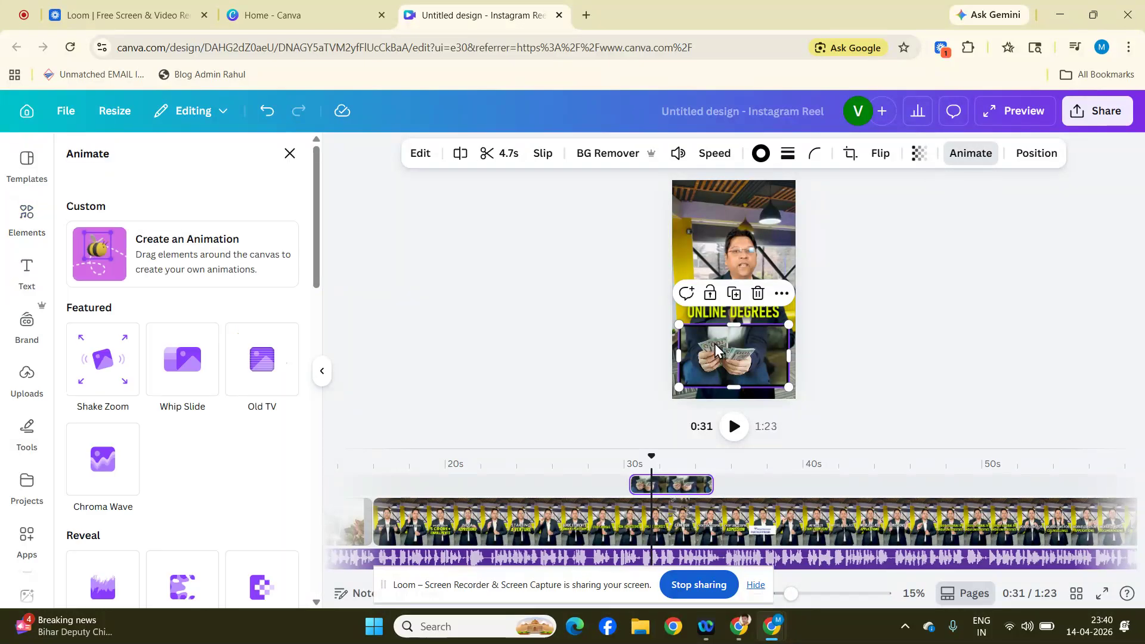
click(105, 370)
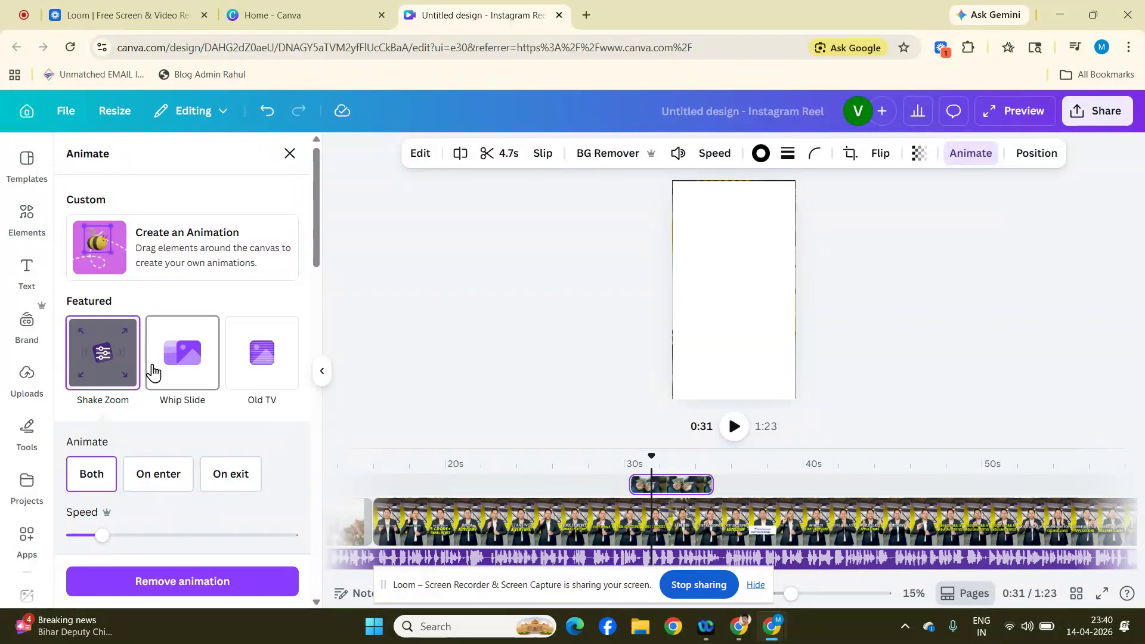
click(153, 372)
scroll(170, 367, down, 1)
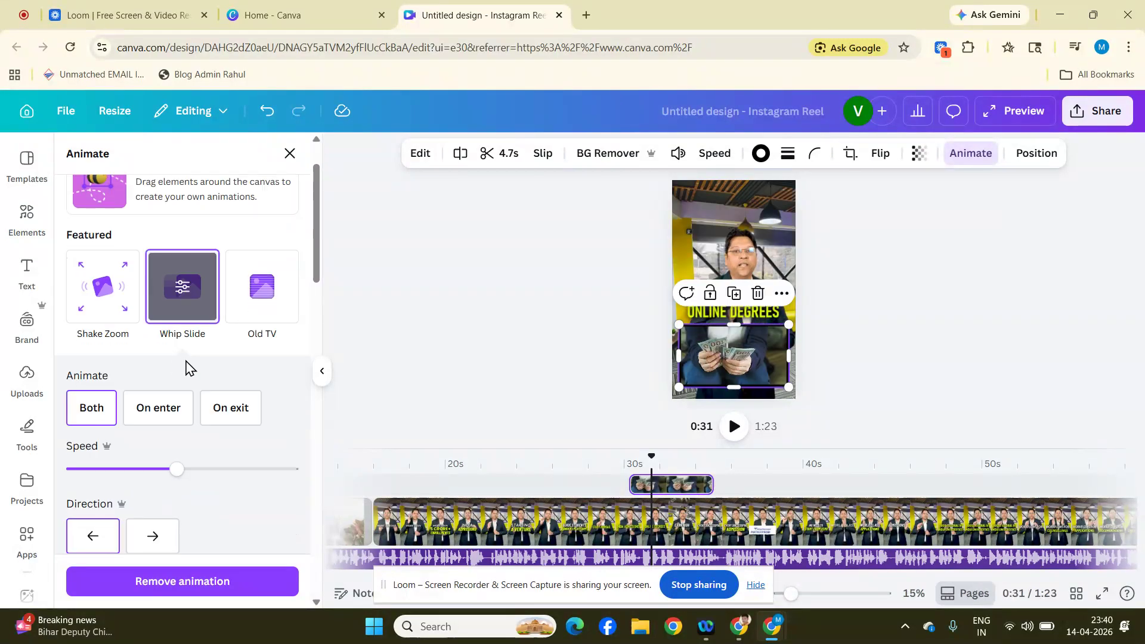
click(264, 291)
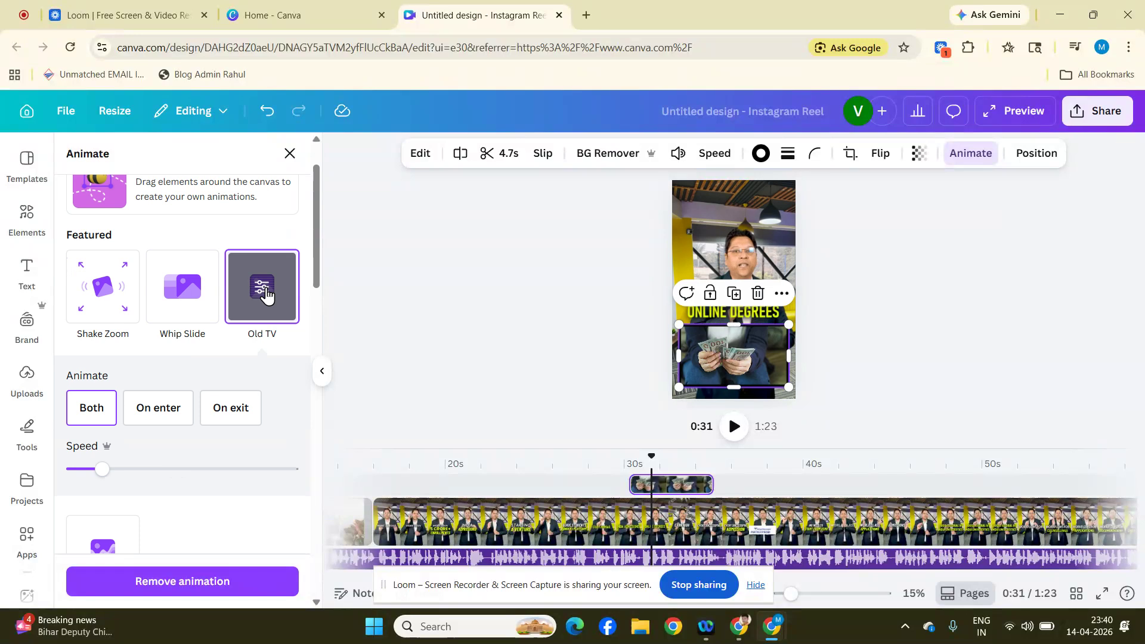
scroll(266, 294, down, 6)
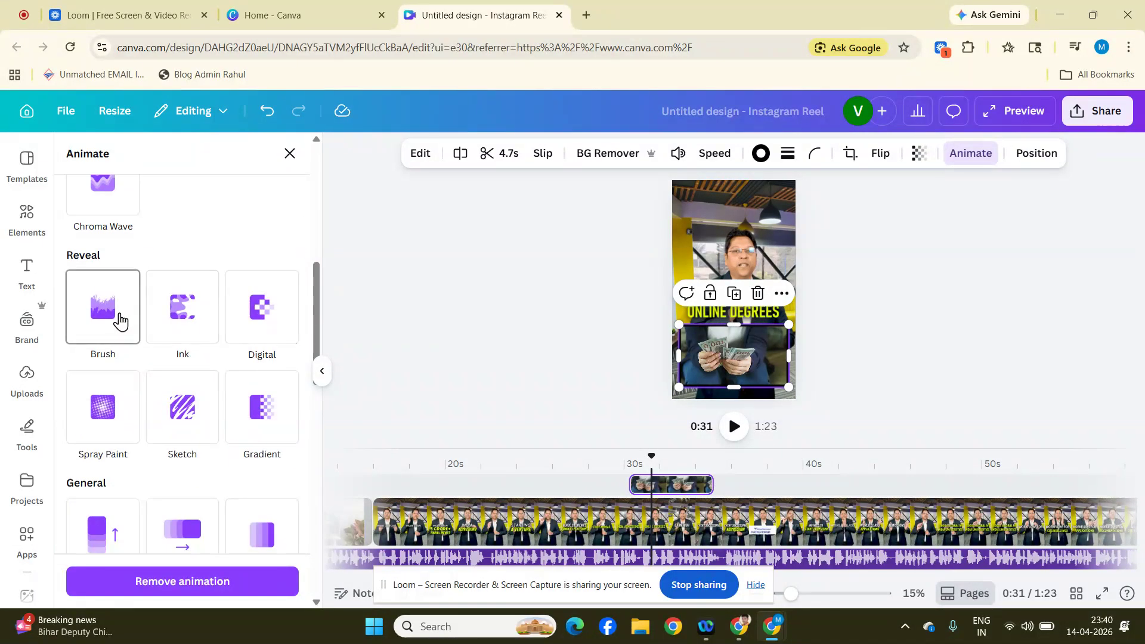
click(119, 320)
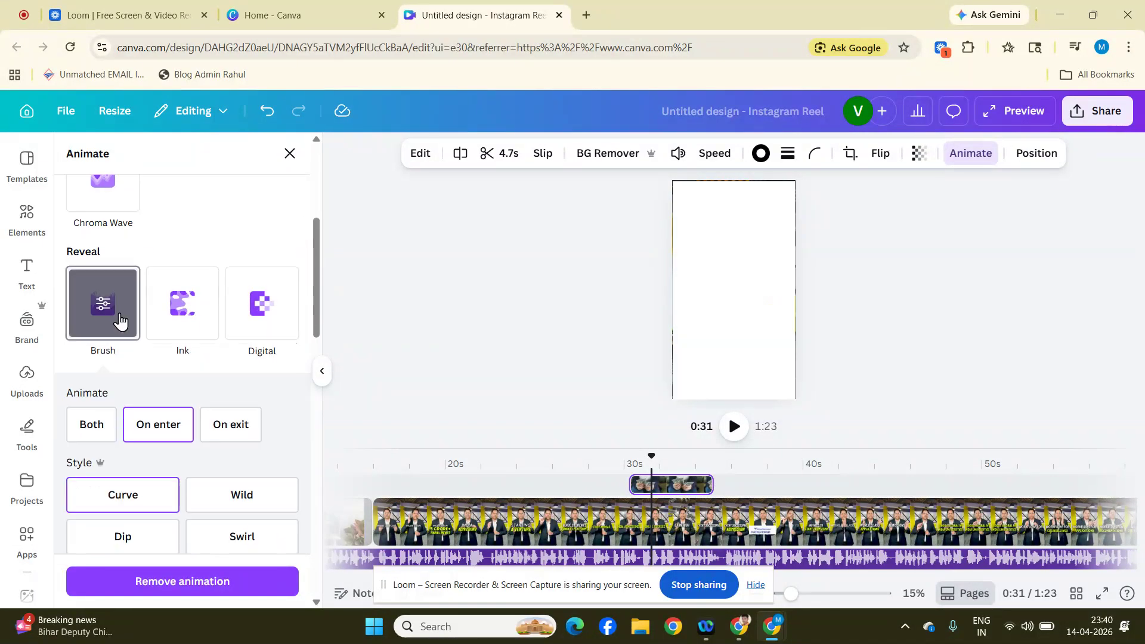
click(173, 317)
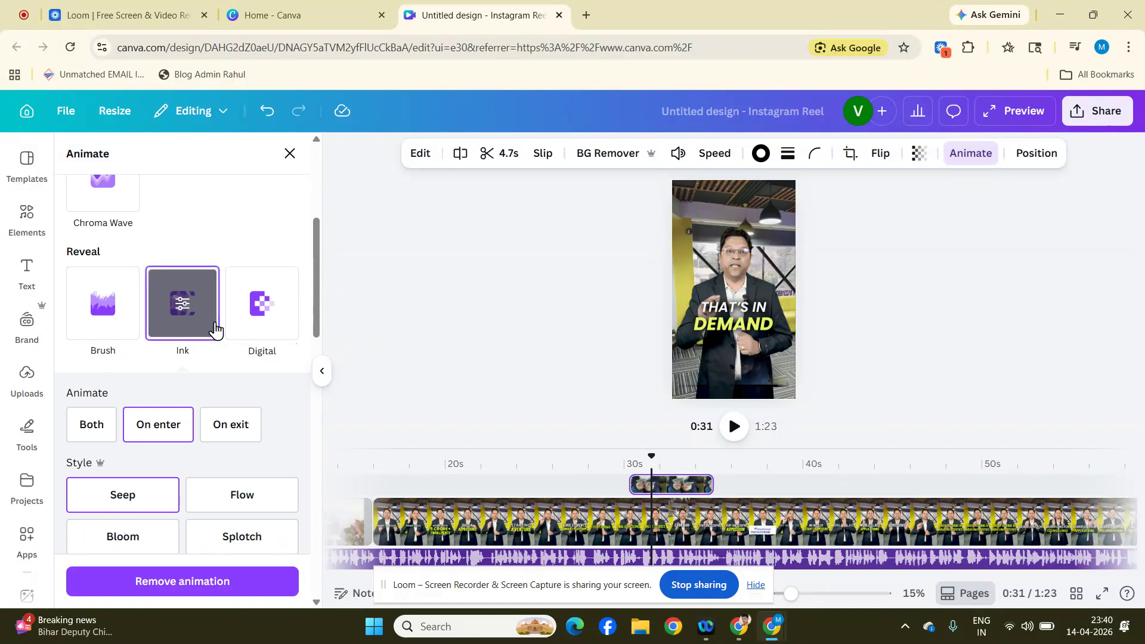
click(262, 304)
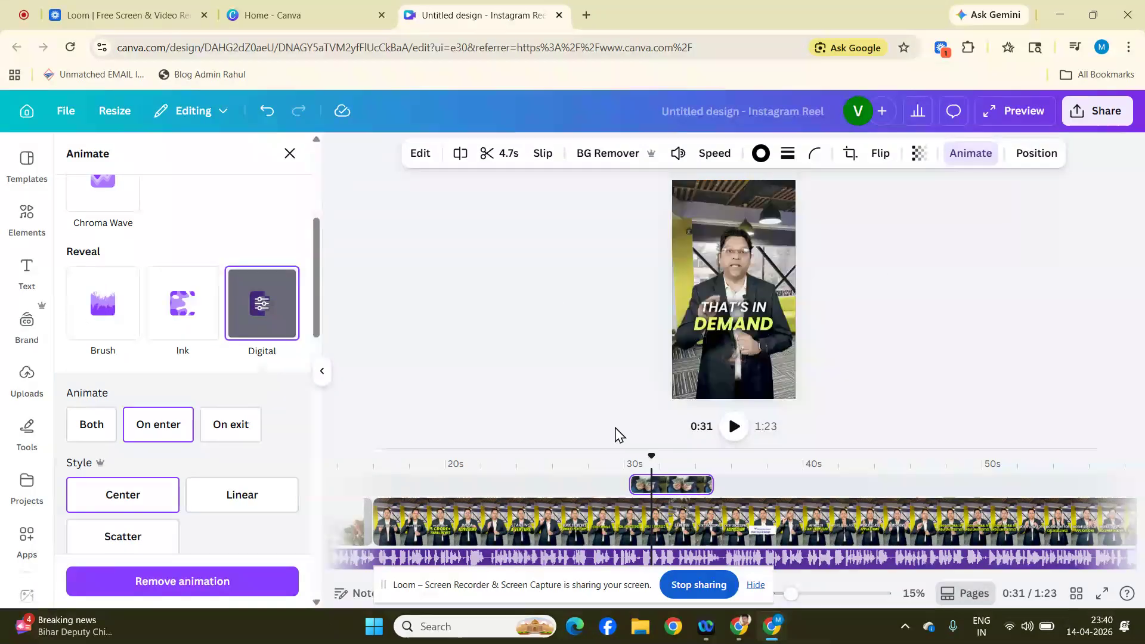
click(159, 590)
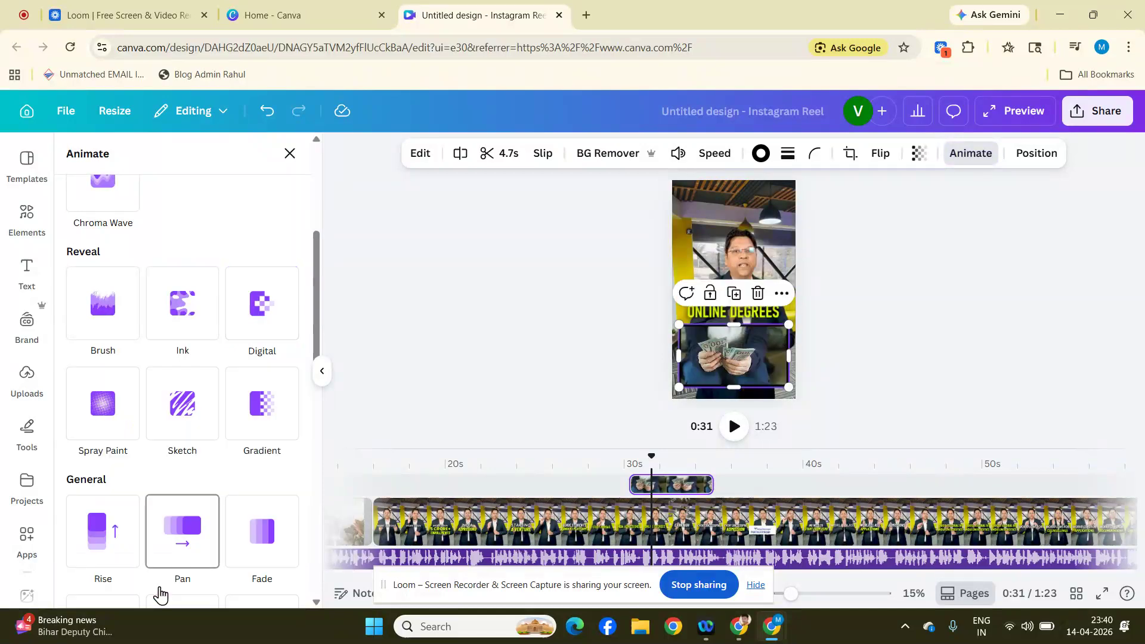
click(1004, 261)
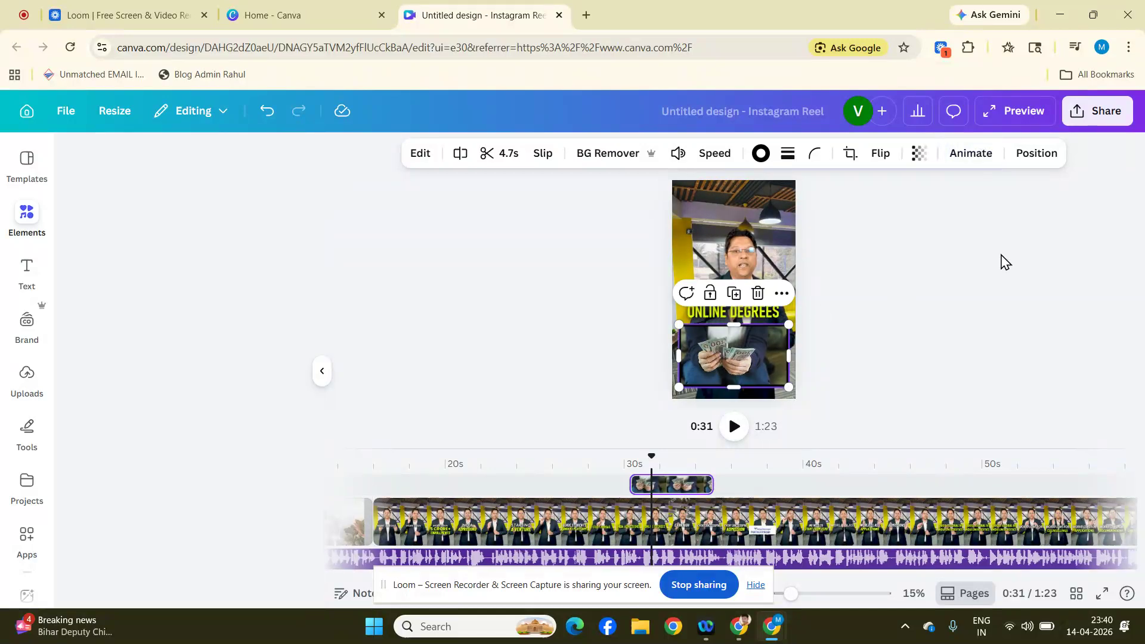
Step: Create a custom animation for the money video by moving it along a freehand path around the frame, keeping the Original movement style
click(730, 360)
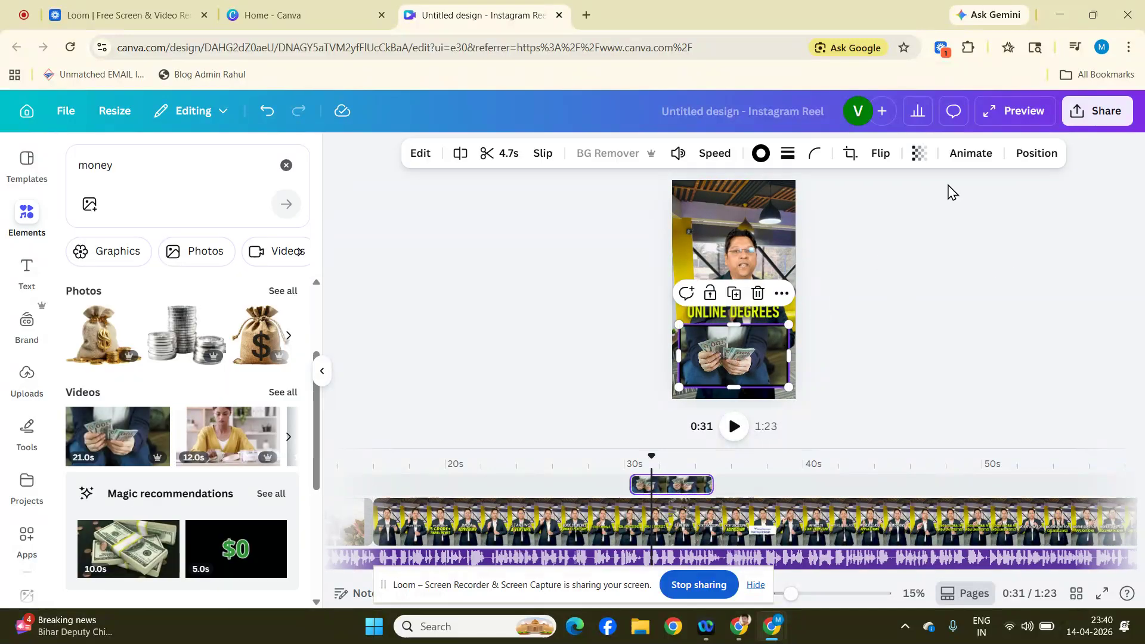
click(983, 157)
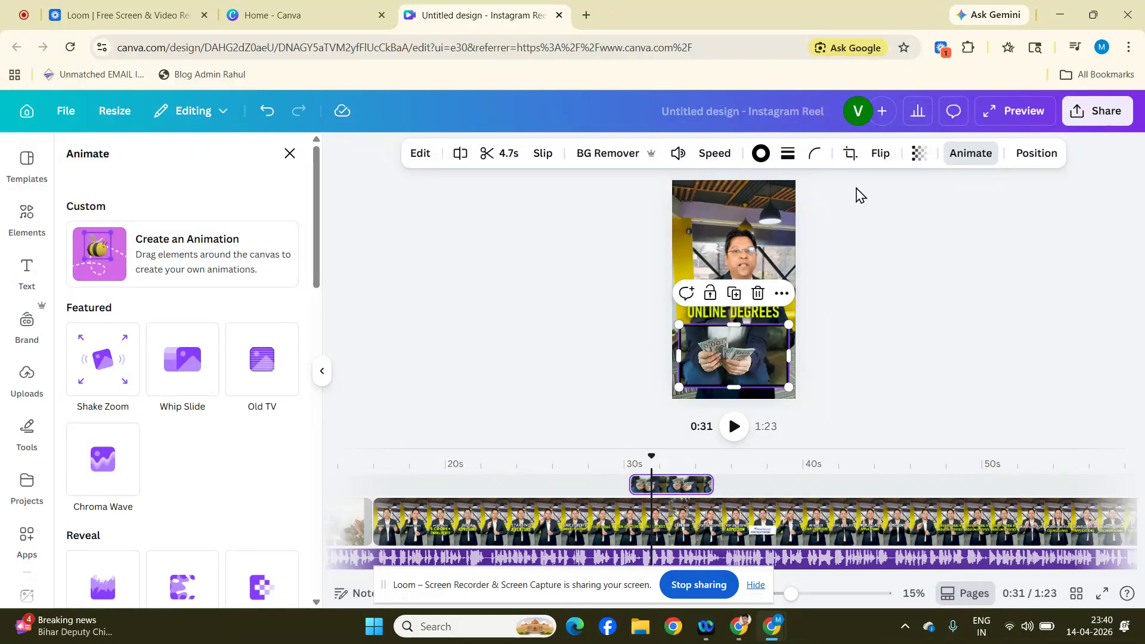
click(972, 157)
click(973, 156)
click(105, 266)
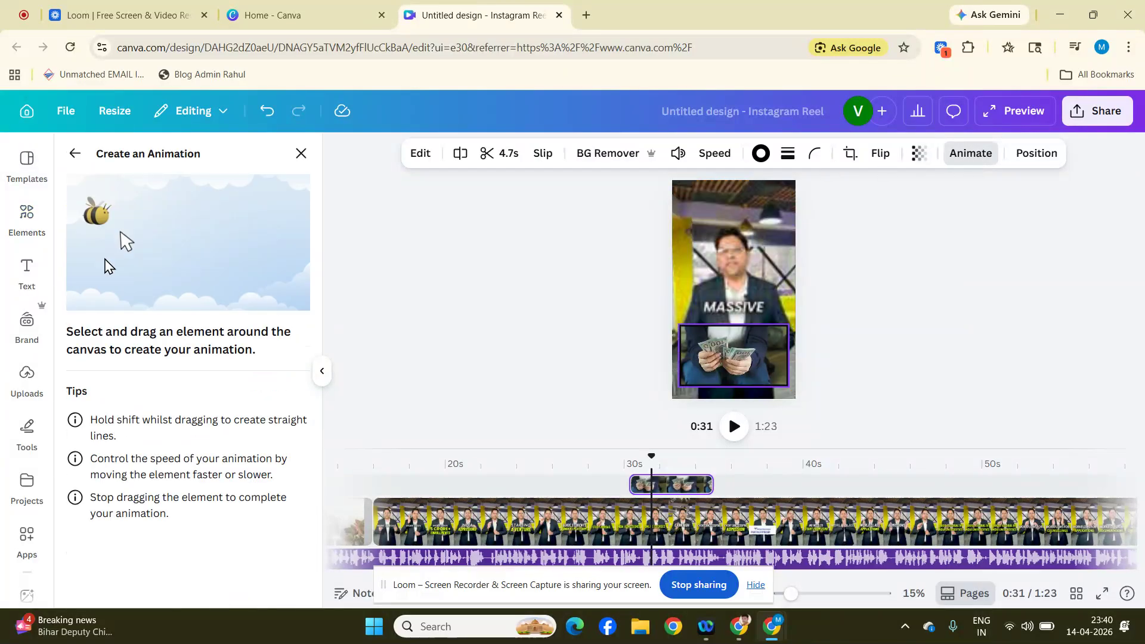
mouse_move(738, 370)
mouse_down()
mouse_move(773, 338)
mouse_move(744, 305)
mouse_move(752, 312)
mouse_move(763, 254)
mouse_move(722, 270)
mouse_move(751, 230)
mouse_move(743, 255)
mouse_move(746, 214)
mouse_move(774, 208)
mouse_move(739, 248)
mouse_move(703, 254)
mouse_move(714, 326)
mouse_move(684, 364)
mouse_move(701, 363)
mouse_move(723, 394)
mouse_up()
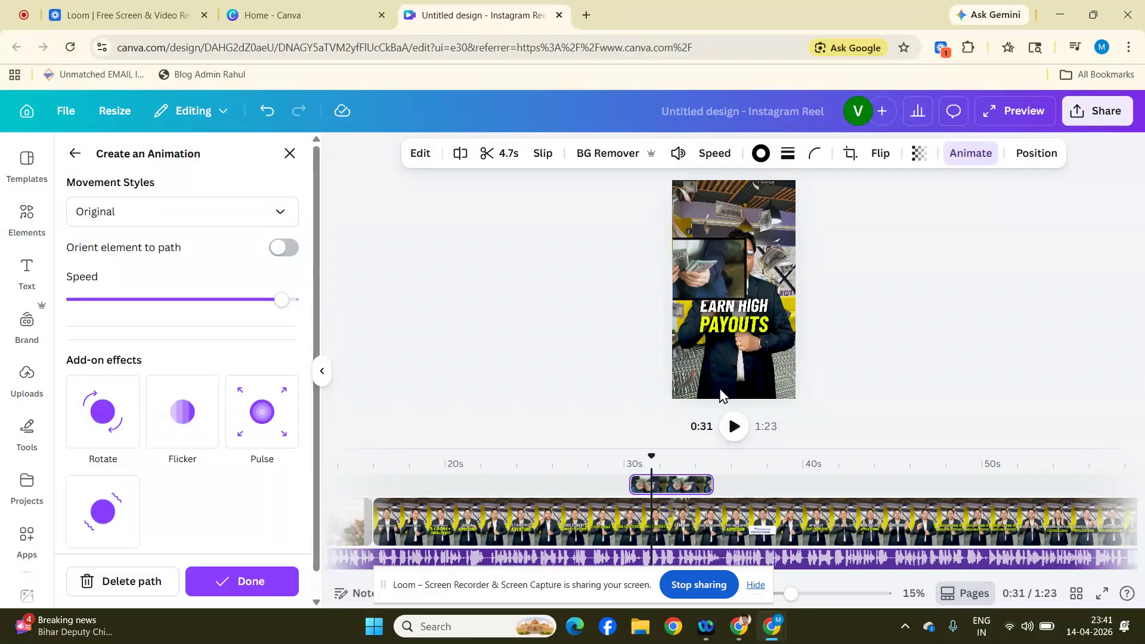
click(256, 588)
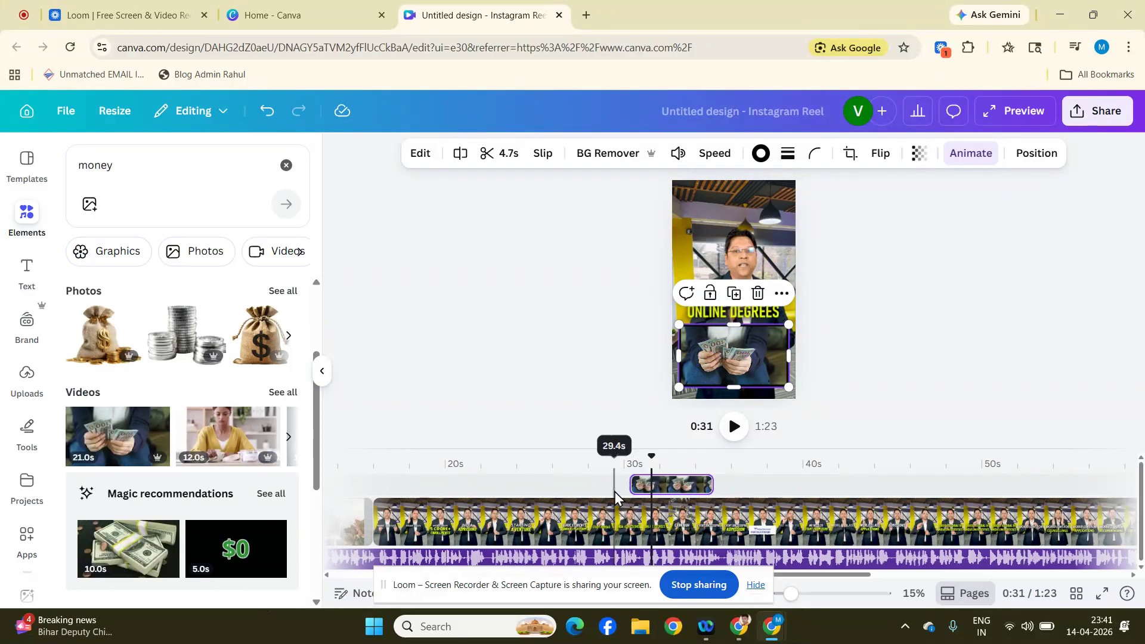
Step: Play the reel from about 29.4 s to 35 s to review the money video's custom motion
click(615, 491)
click(734, 426)
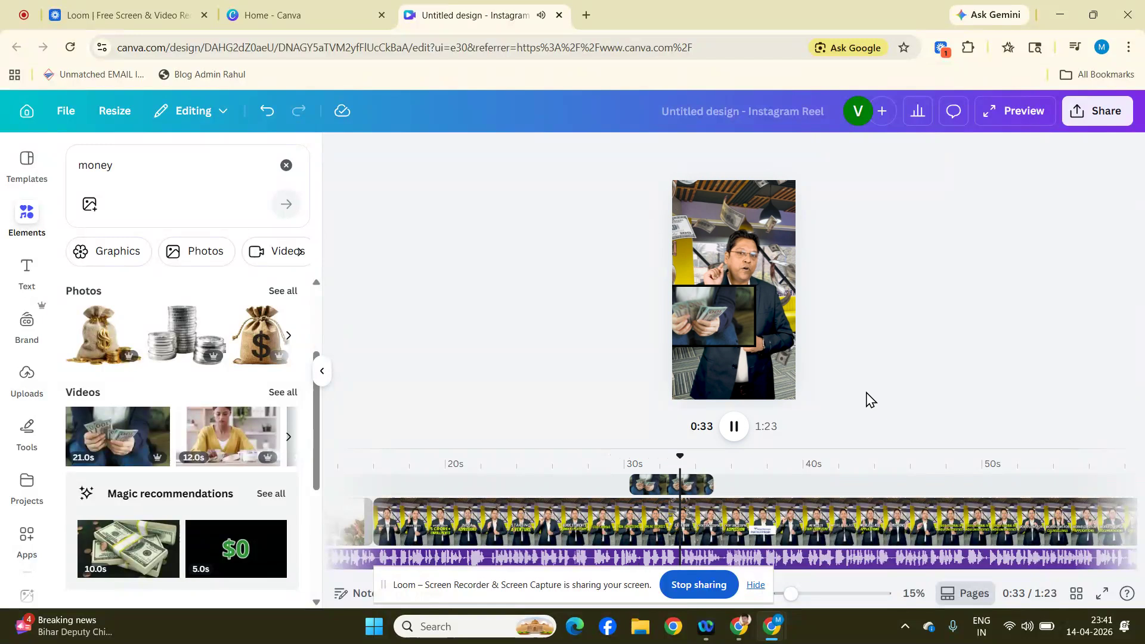
click(734, 438)
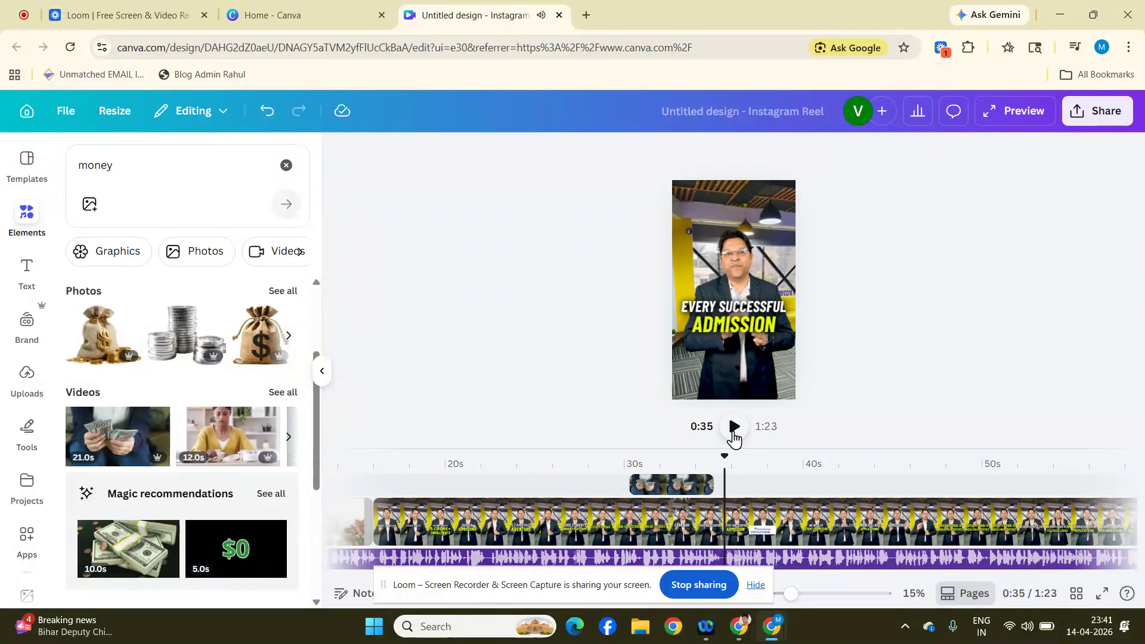
click(657, 486)
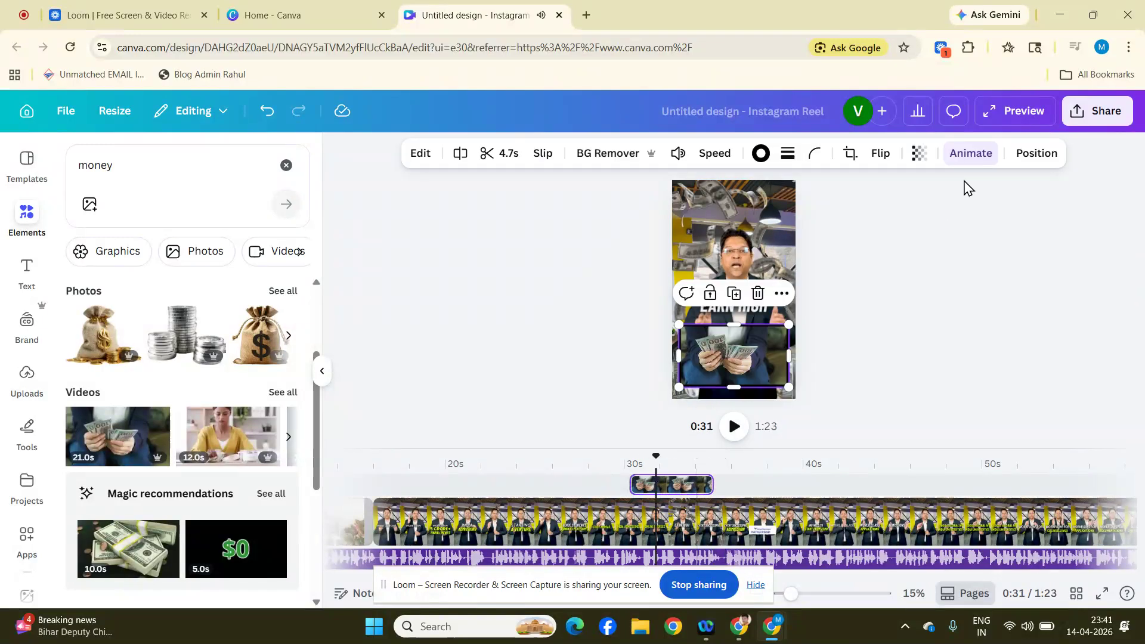
click(949, 291)
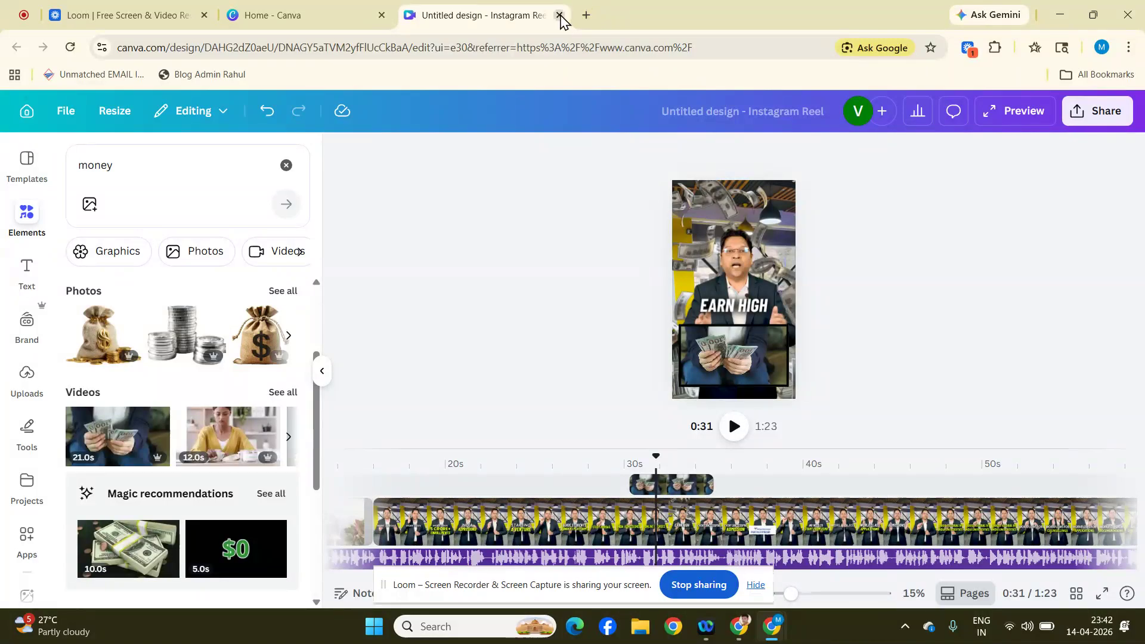
Step: Close the edited reel and create a new blank 1080 × 1920 px Instagram Reel design
click(560, 15)
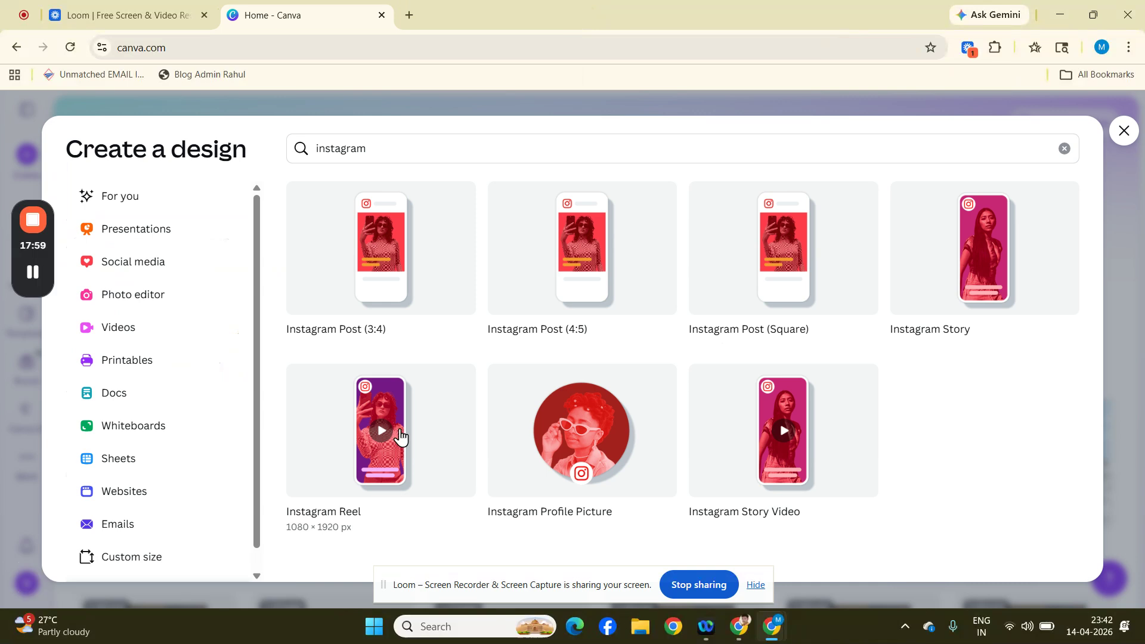
click(389, 444)
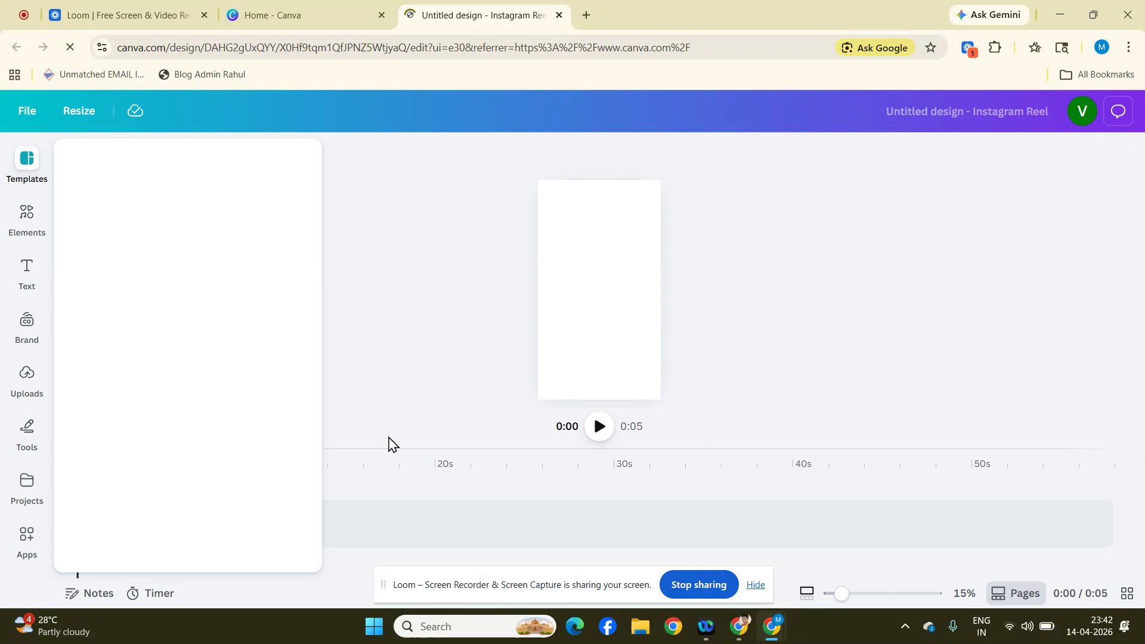
Step: Move the screen recorder's controls clear of the Elements entry and open the elements library in the new reel
mouse_move(29, 215)
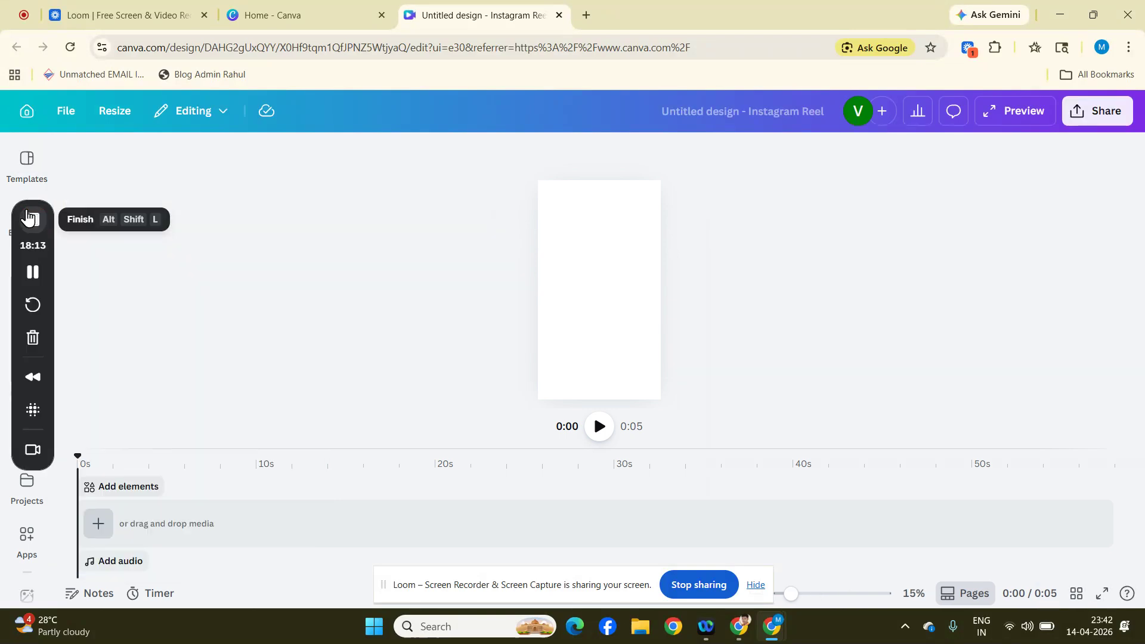
drag(27, 217, 6, 352)
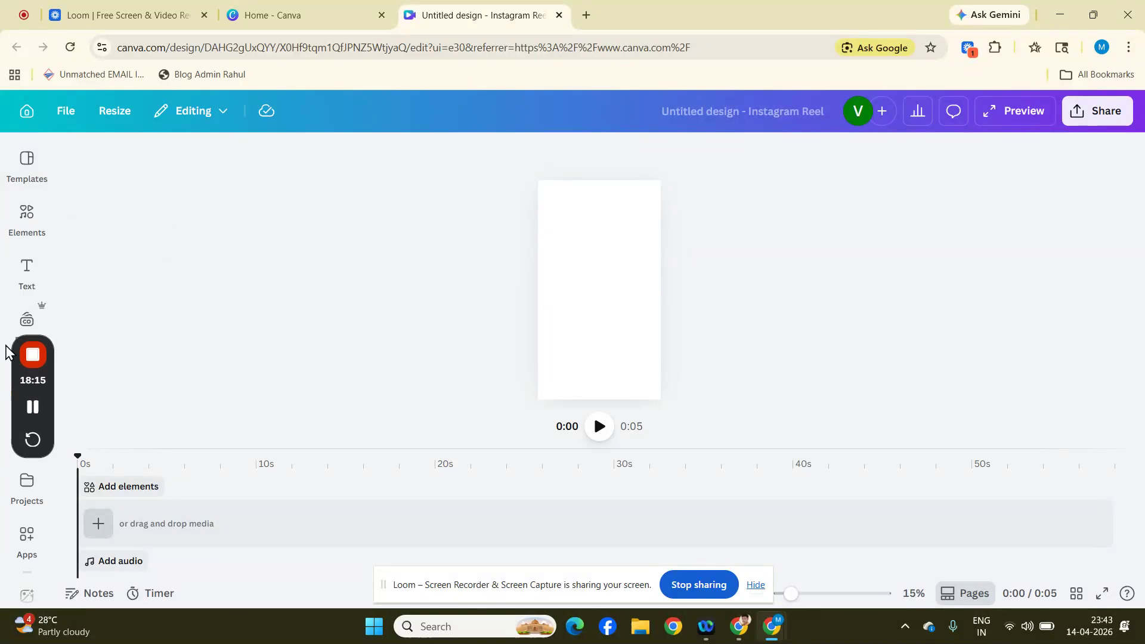
click(22, 218)
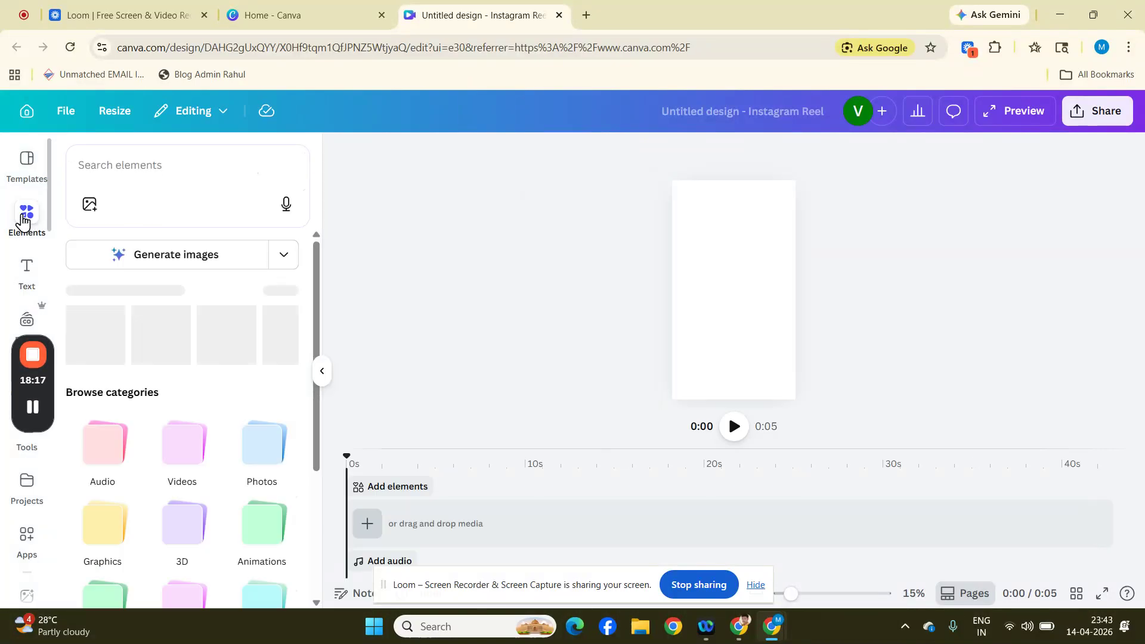
Step: Search the elements library for "grid background"
click(157, 168)
text(grid)
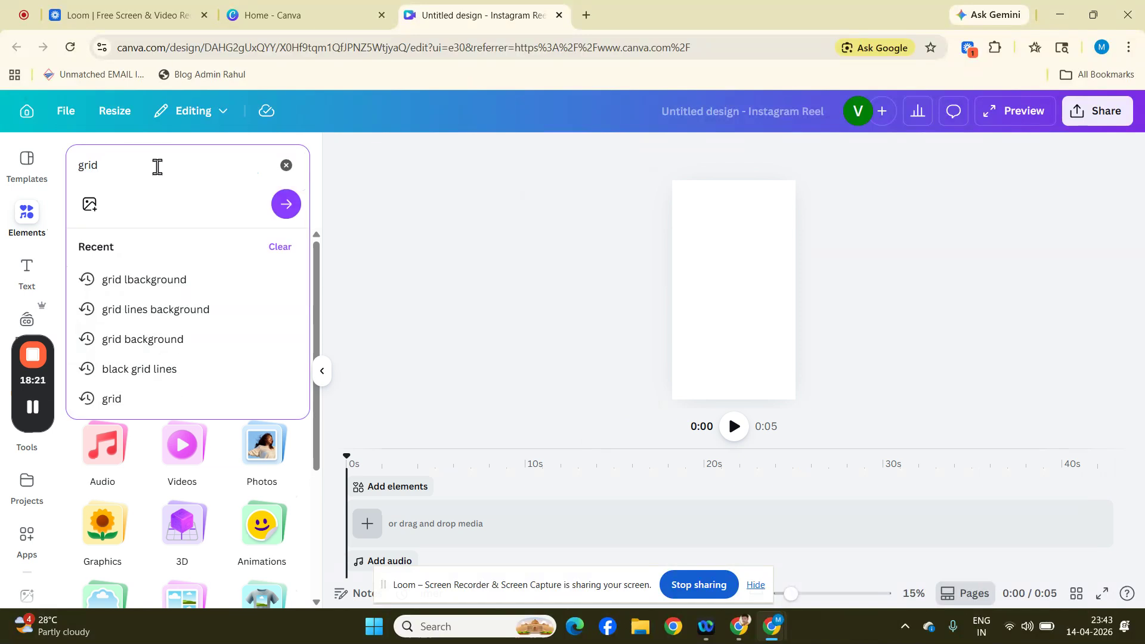
text( bac)
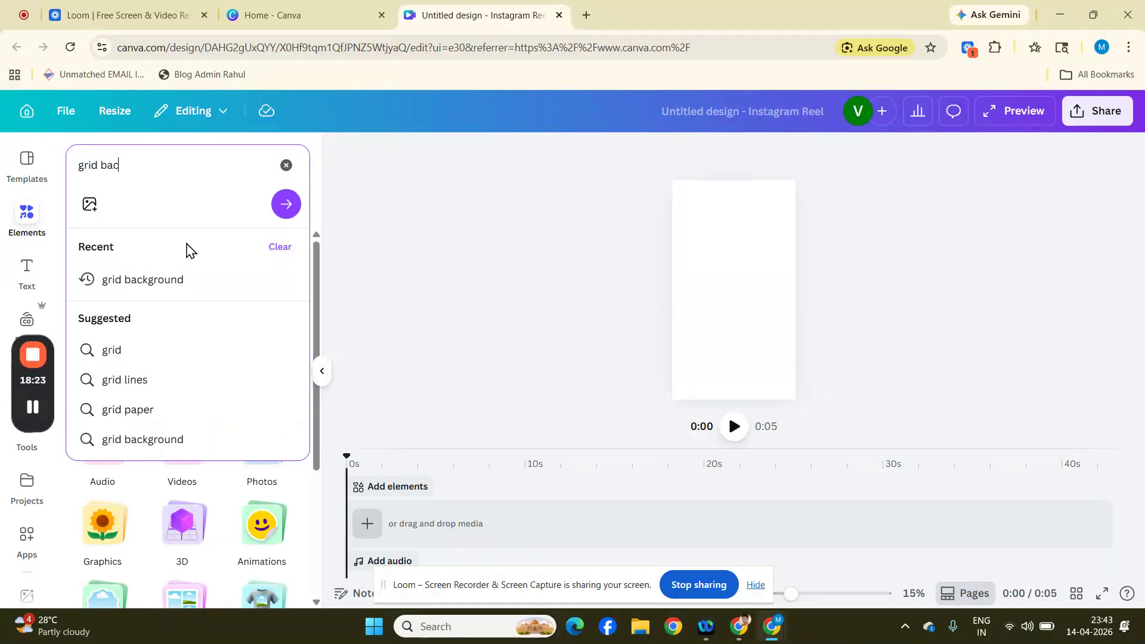
text(kgroun)
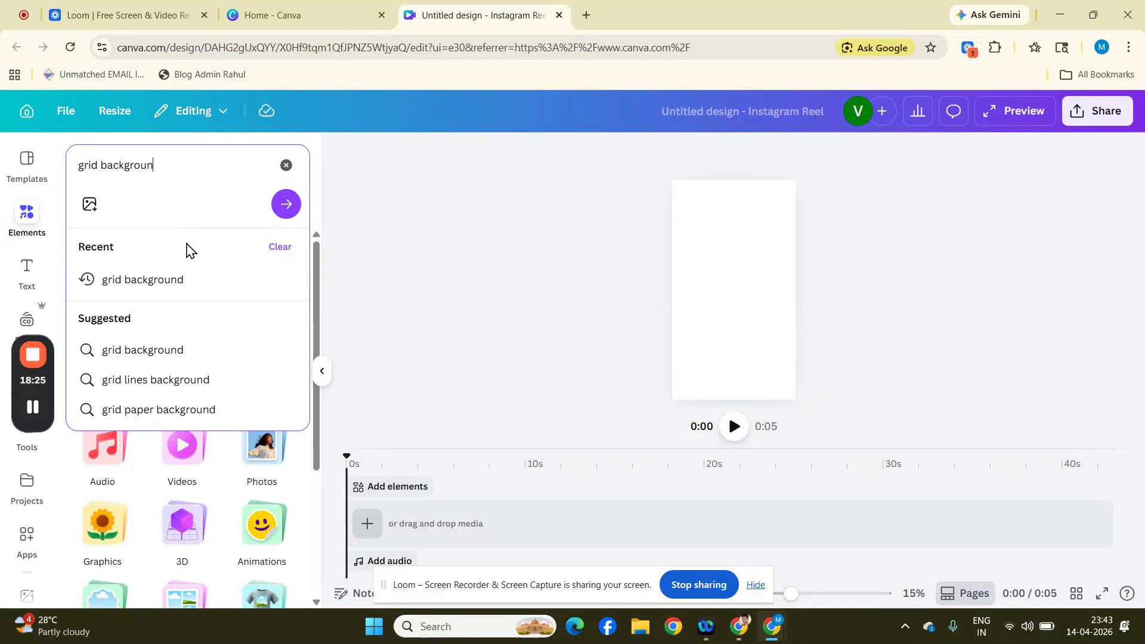
text(d)
key(Return)
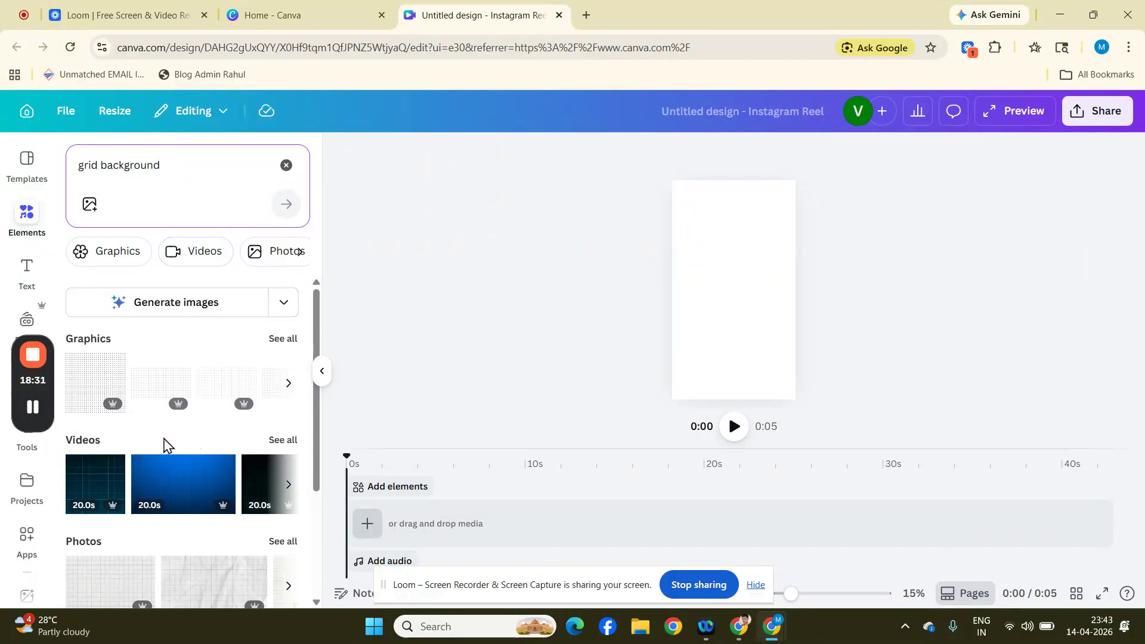
Step: Limit the grid background results to videos and add the 20-second purple grid video to the blank reel
click(273, 446)
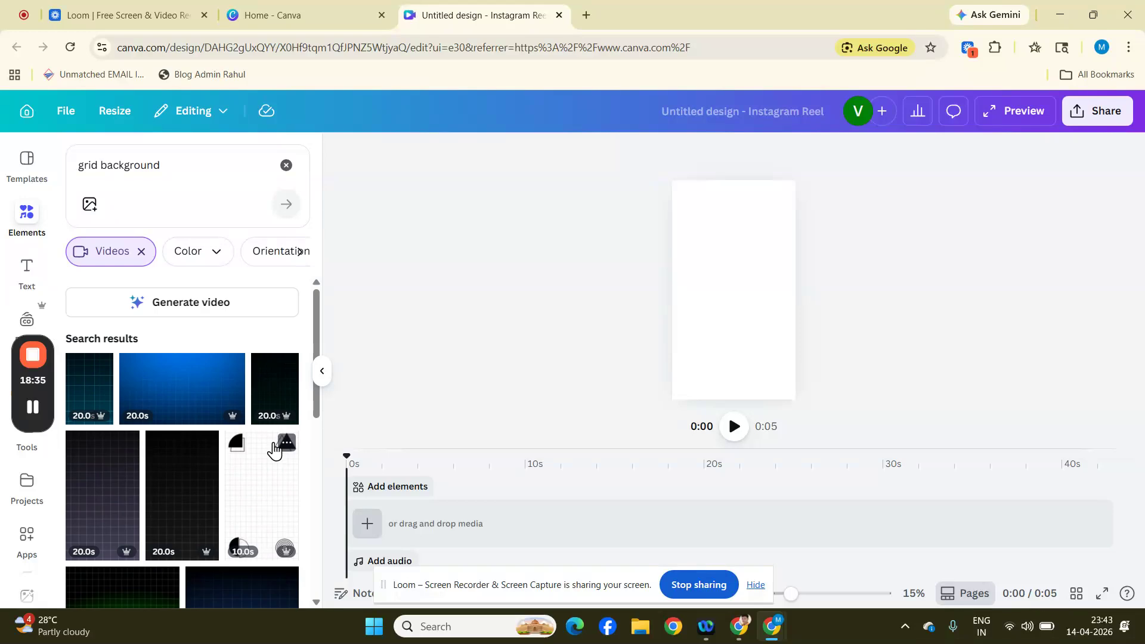
scroll(206, 458, down, 3)
scroll(232, 432, down, 3)
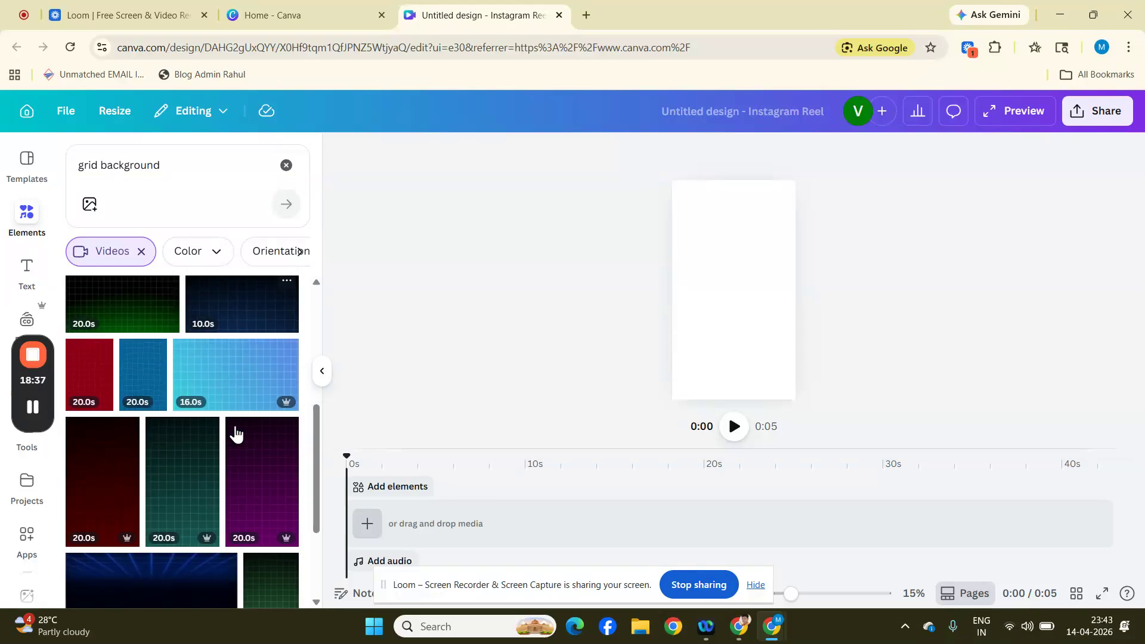
click(246, 472)
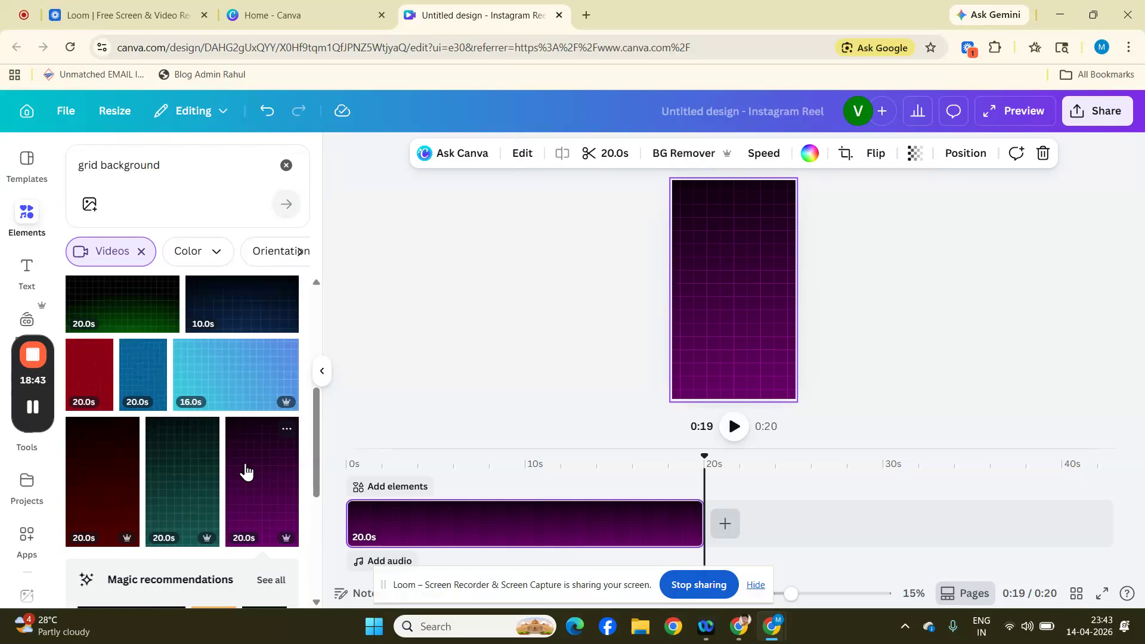
Step: Search the stock videos for "grid background" and add the 20-second blue grid video after the purple clip
click(732, 532)
click(732, 532)
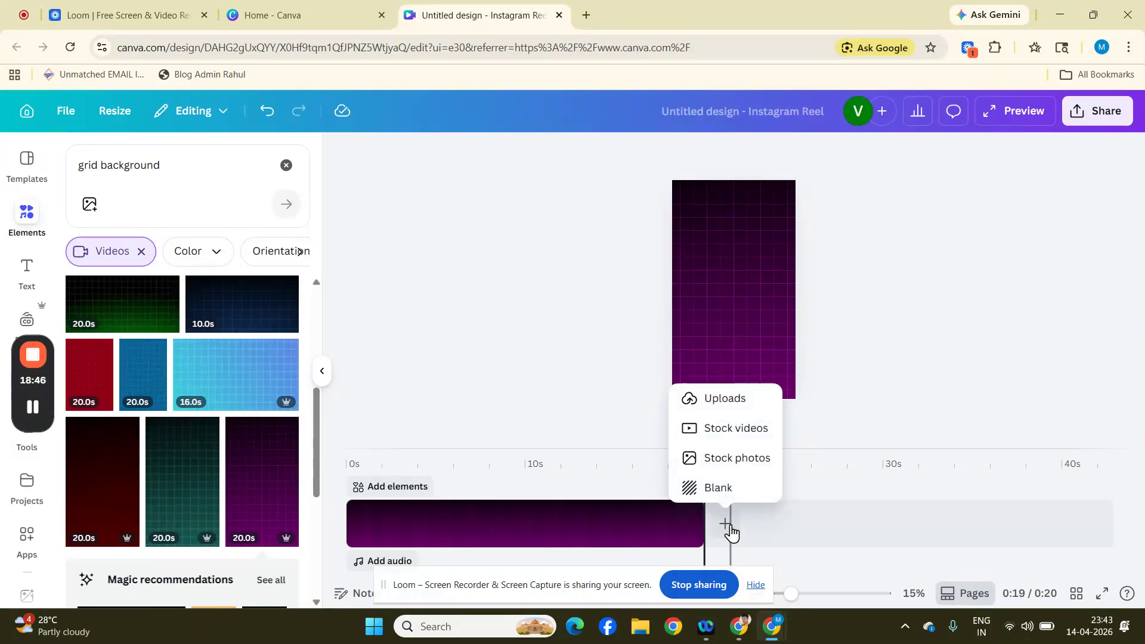
click(737, 429)
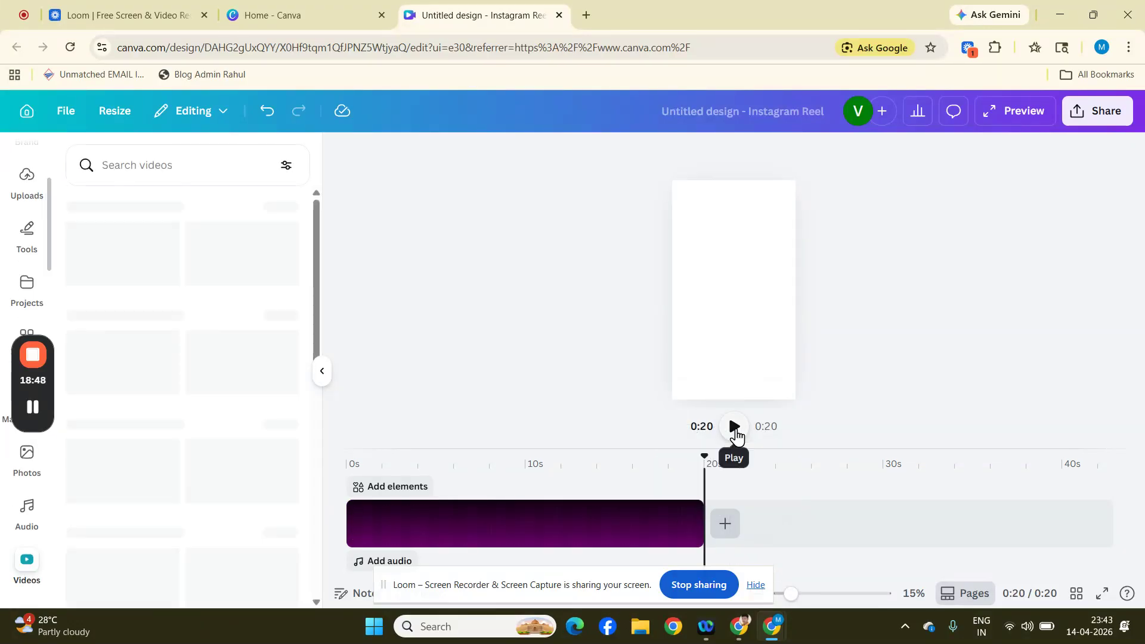
click(148, 165)
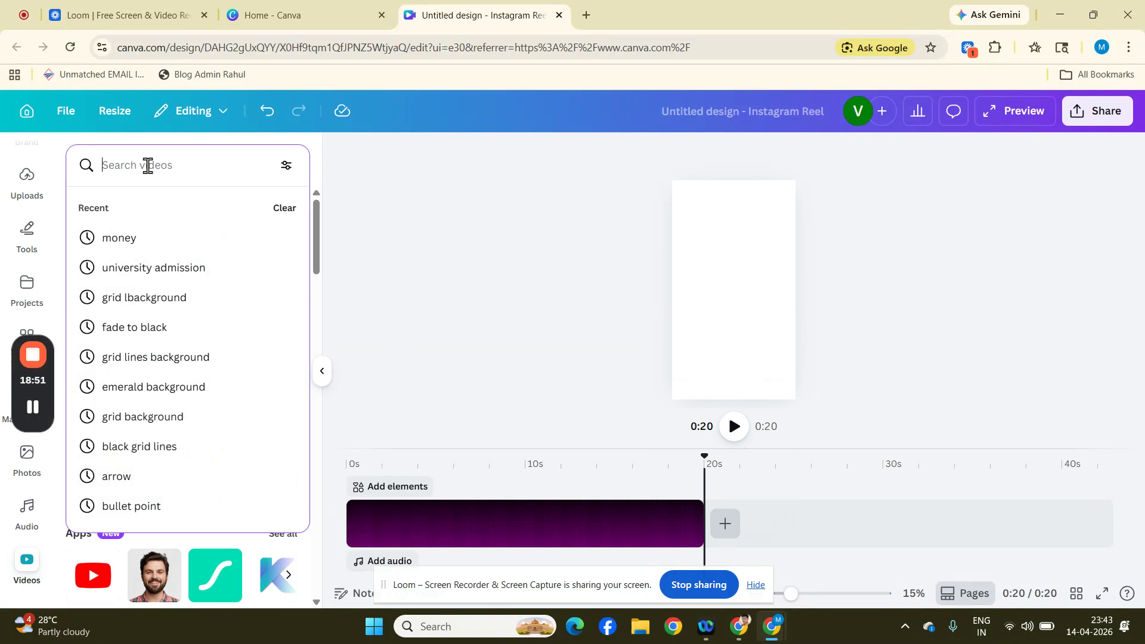
text(grid ba)
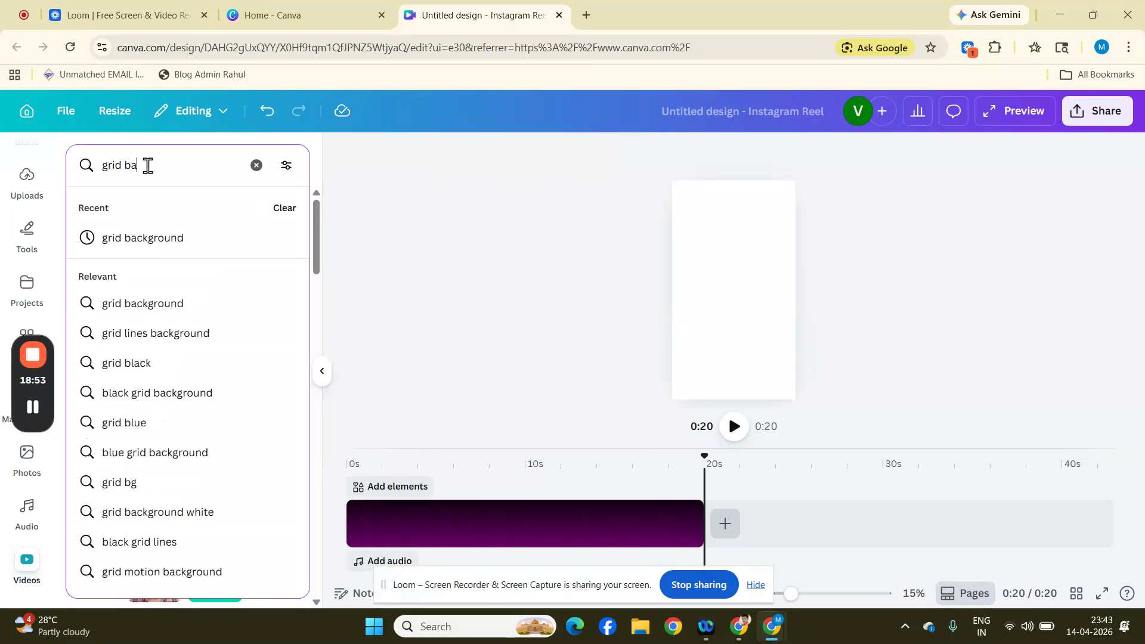
text(ckgroun)
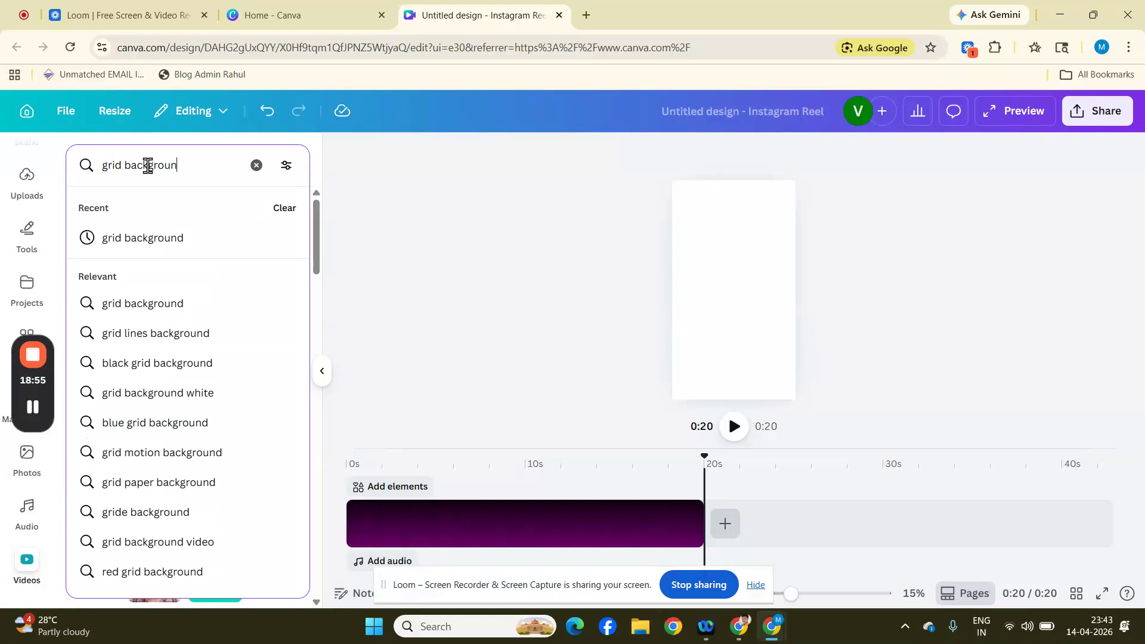
text(d)
key(Return)
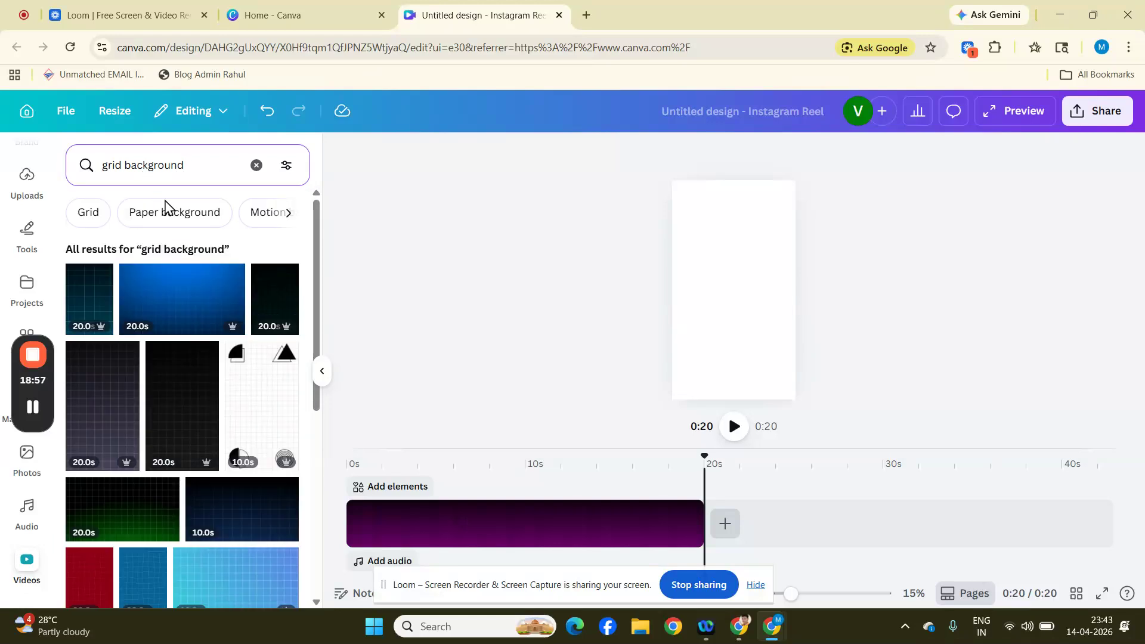
click(191, 320)
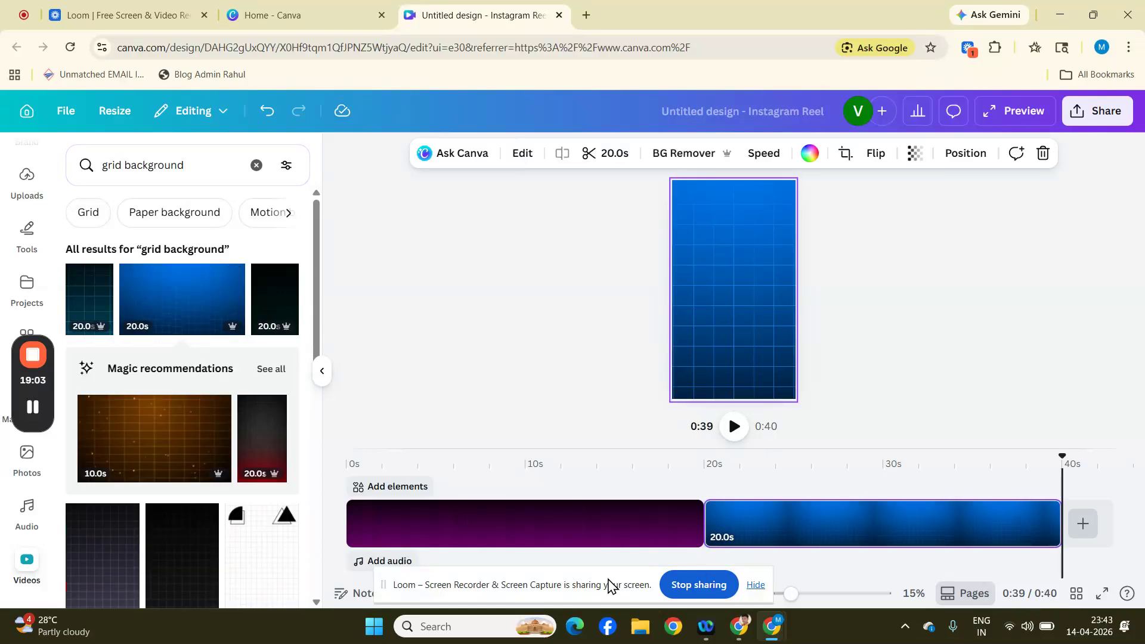
Step: Move the screen-sharing bar clear of the timeline and open the stock videos for a new clip after the blue grid
mouse_move(576, 583)
mouse_down()
mouse_move(671, 447)
mouse_move(676, 396)
mouse_up()
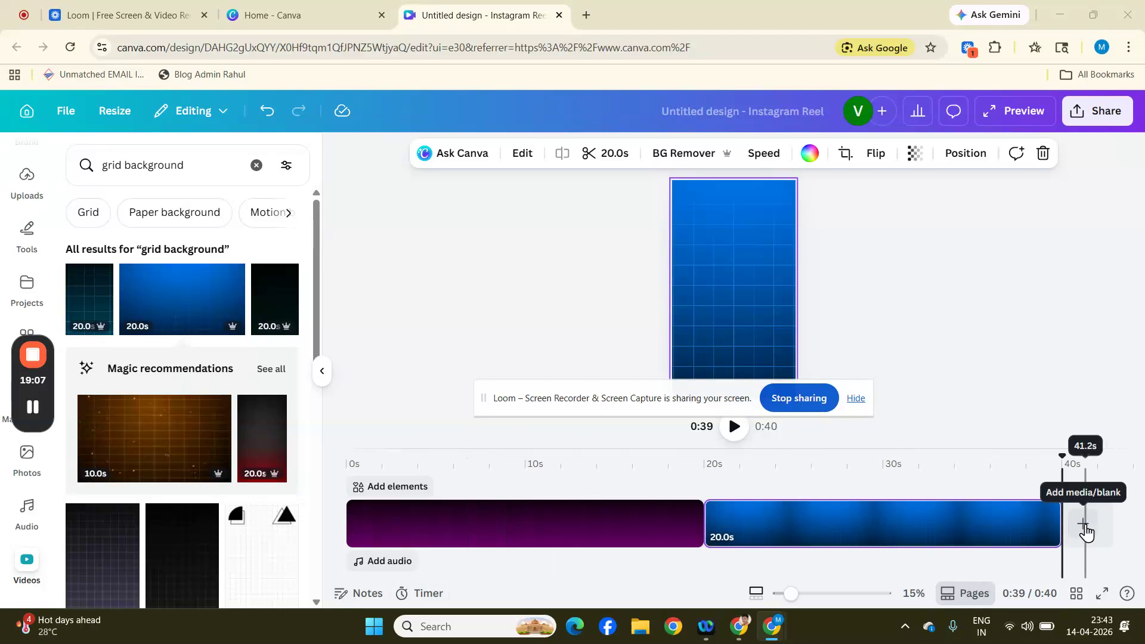
click(1085, 528)
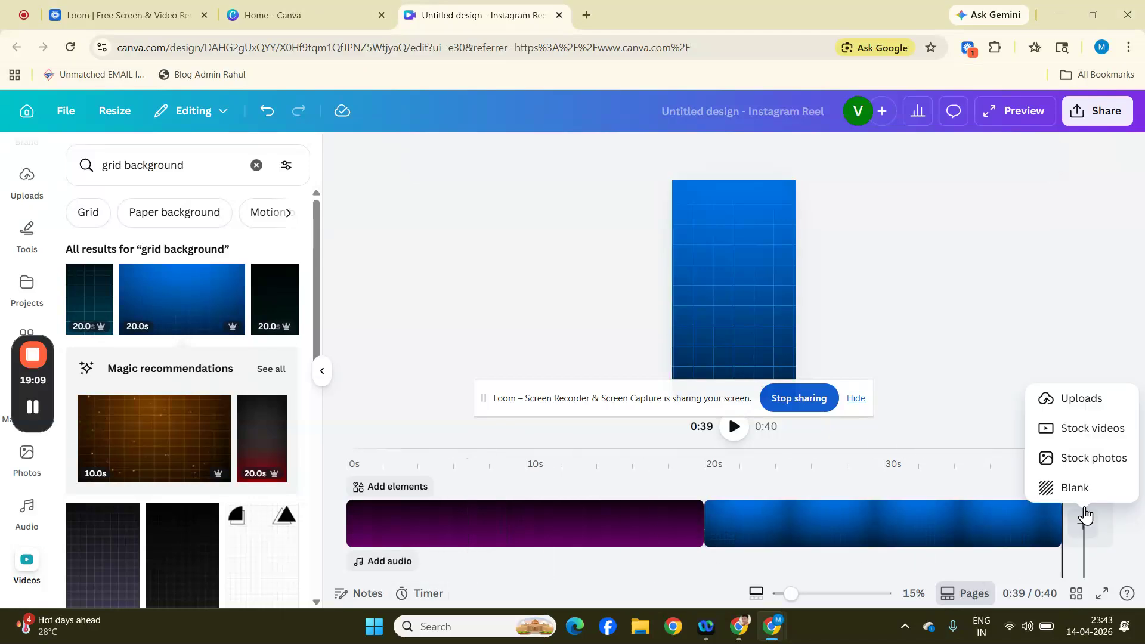
click(1086, 431)
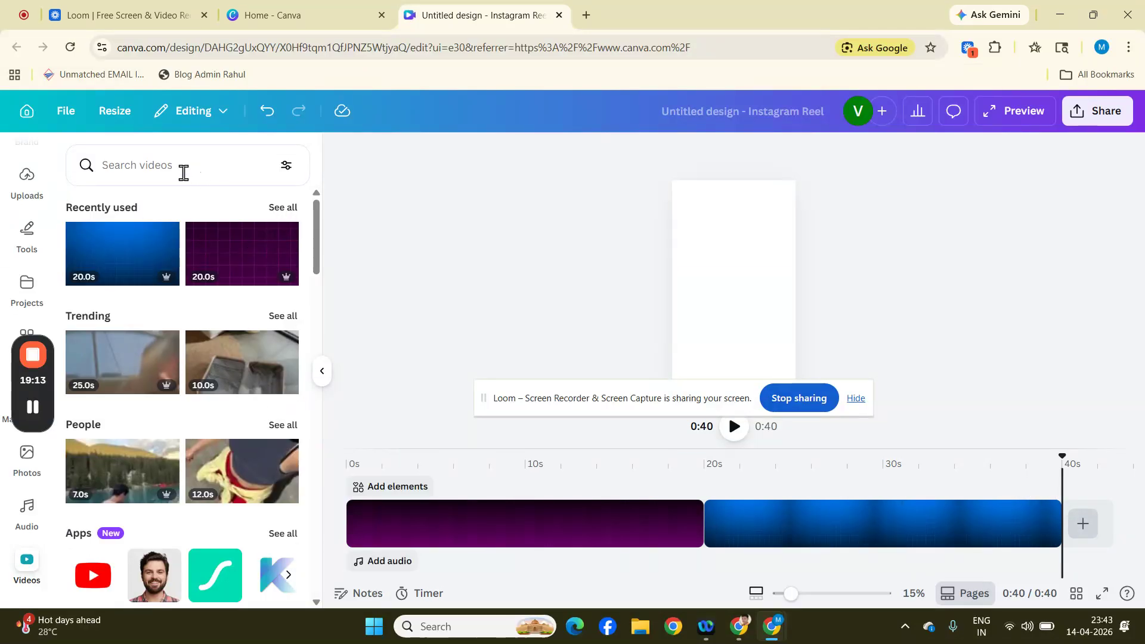
click(183, 173)
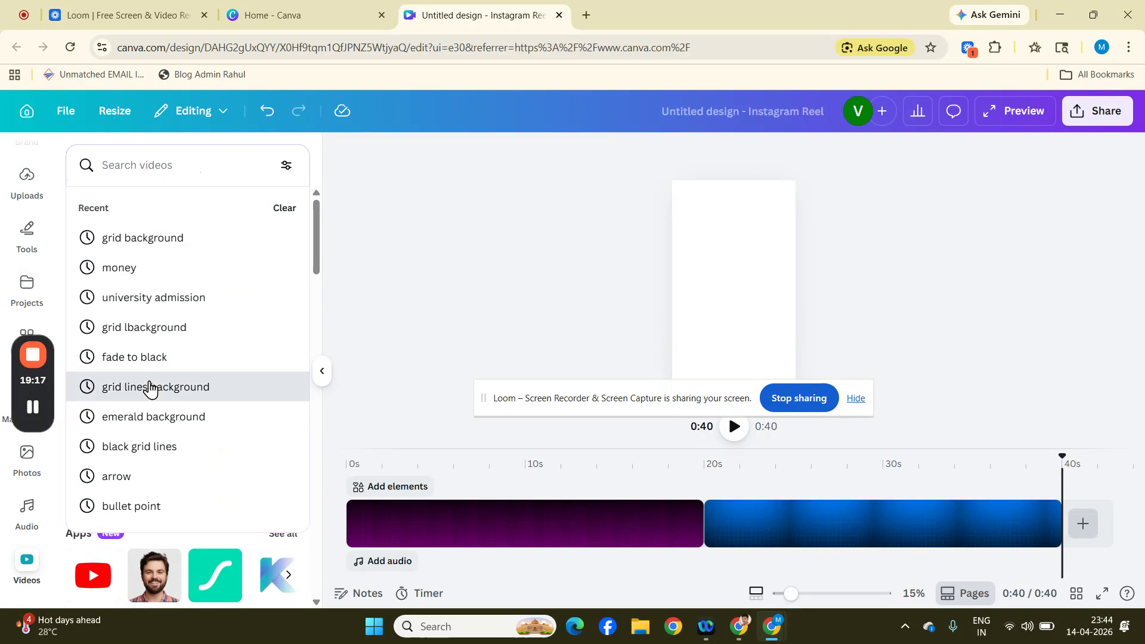
click(149, 387)
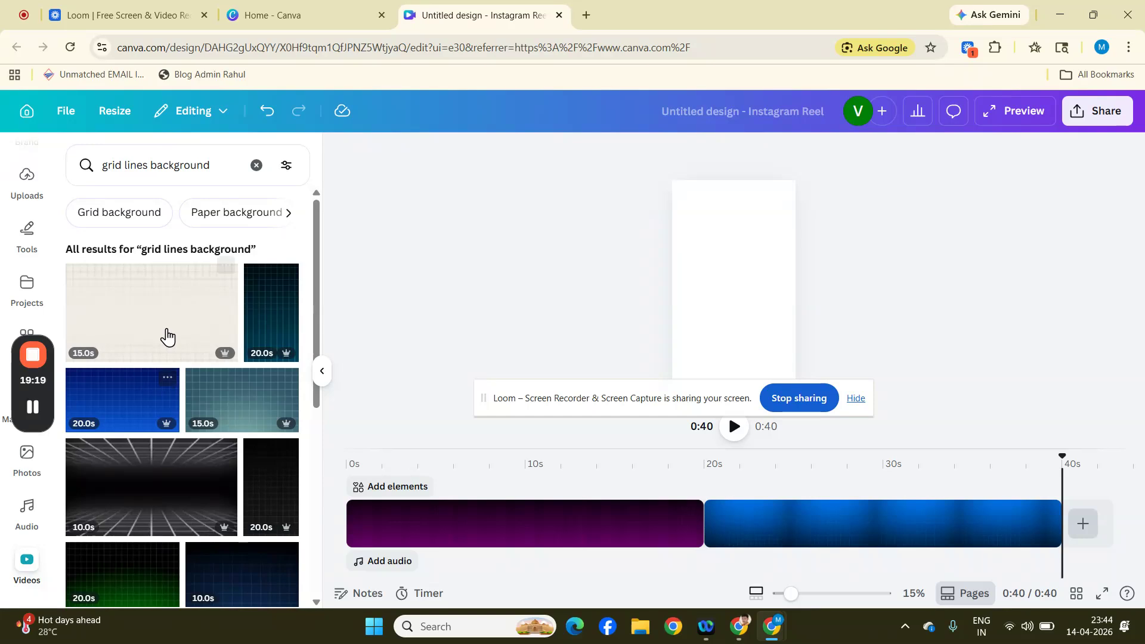
scroll(202, 421, down, 3)
scroll(206, 412, down, 4)
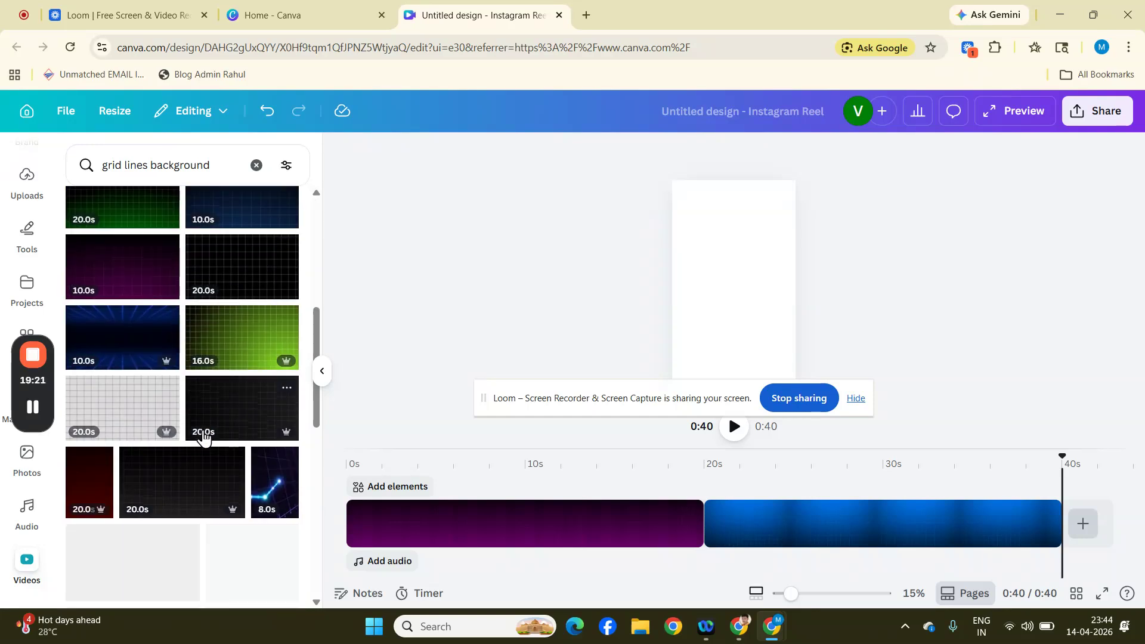
scroll(209, 394, up, 2)
click(254, 167)
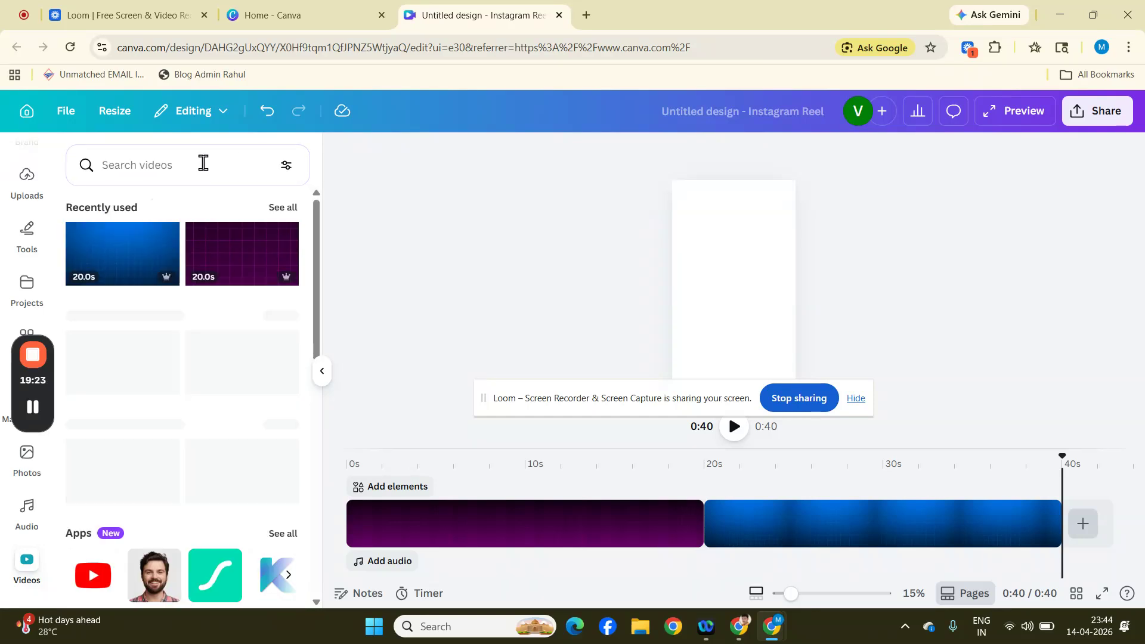
Step: Search the stock videos for "emerald background" and add the 11-second green streaked video after the blue grid clip
click(202, 162)
text(enmd)
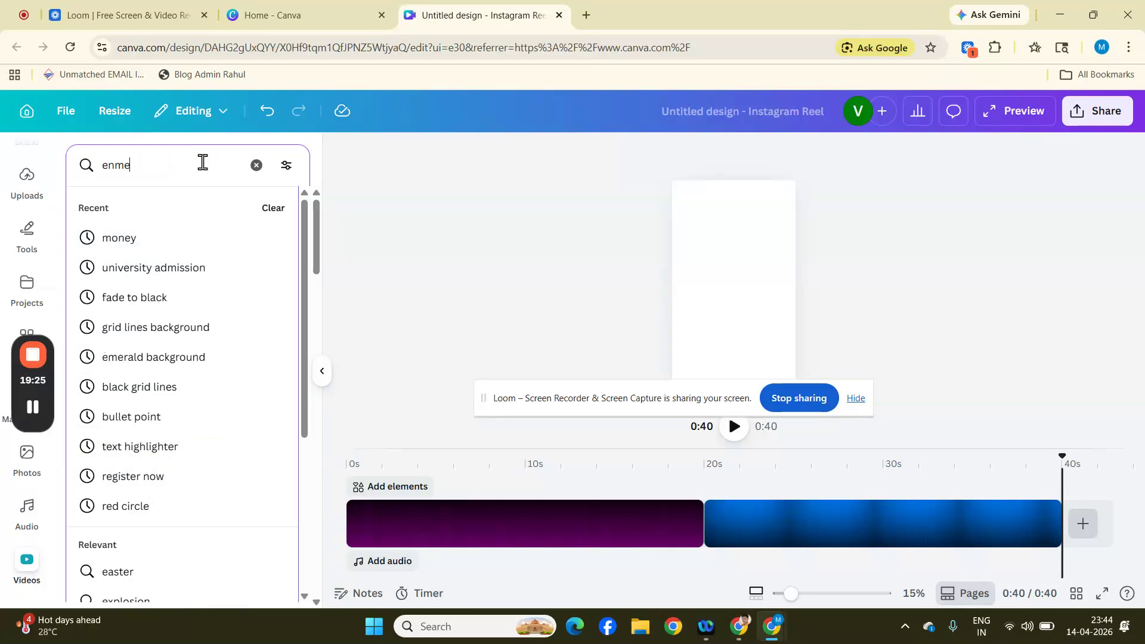
key(BackSpace)
key(BackSpace)
key(BackSpace)
text(mewr)
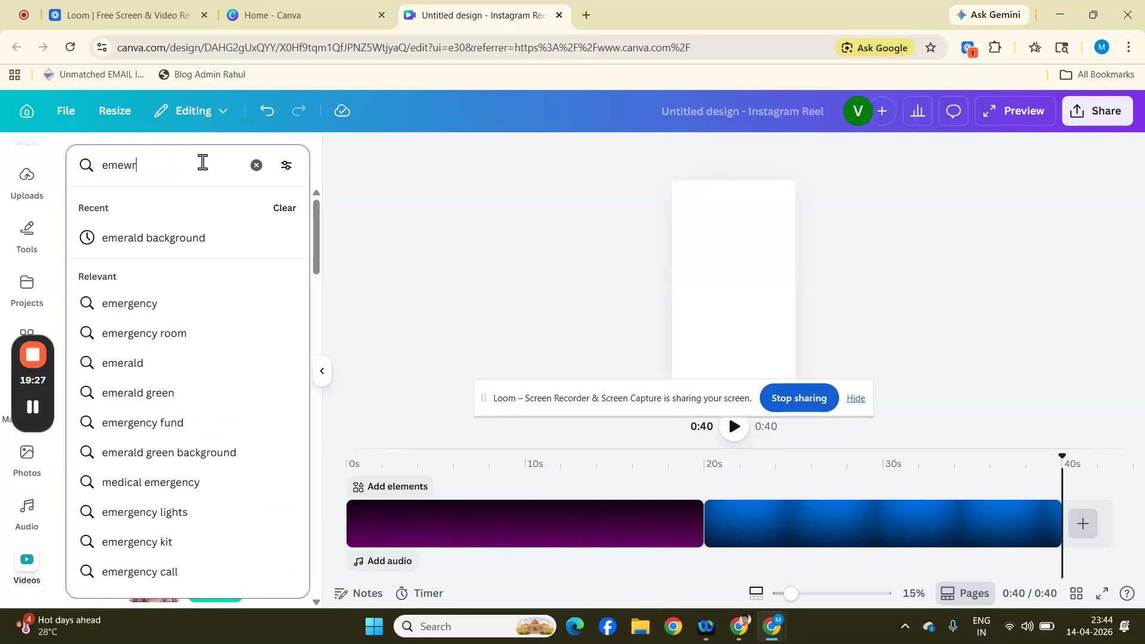
key(BackSpace)
key(BackSpace)
text(ral)
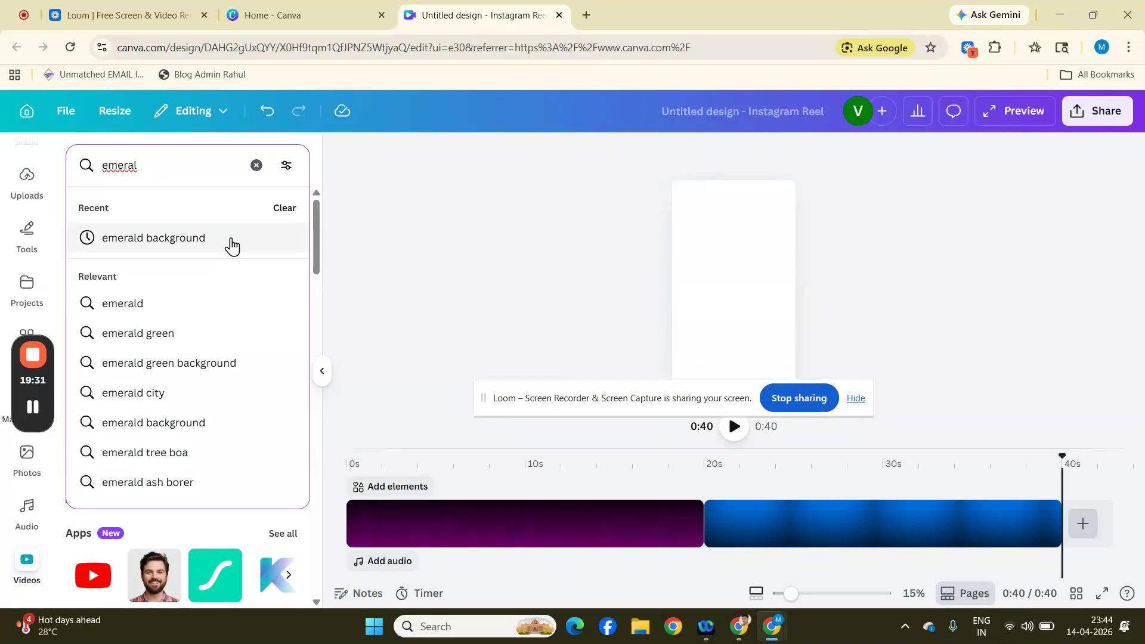
click(232, 245)
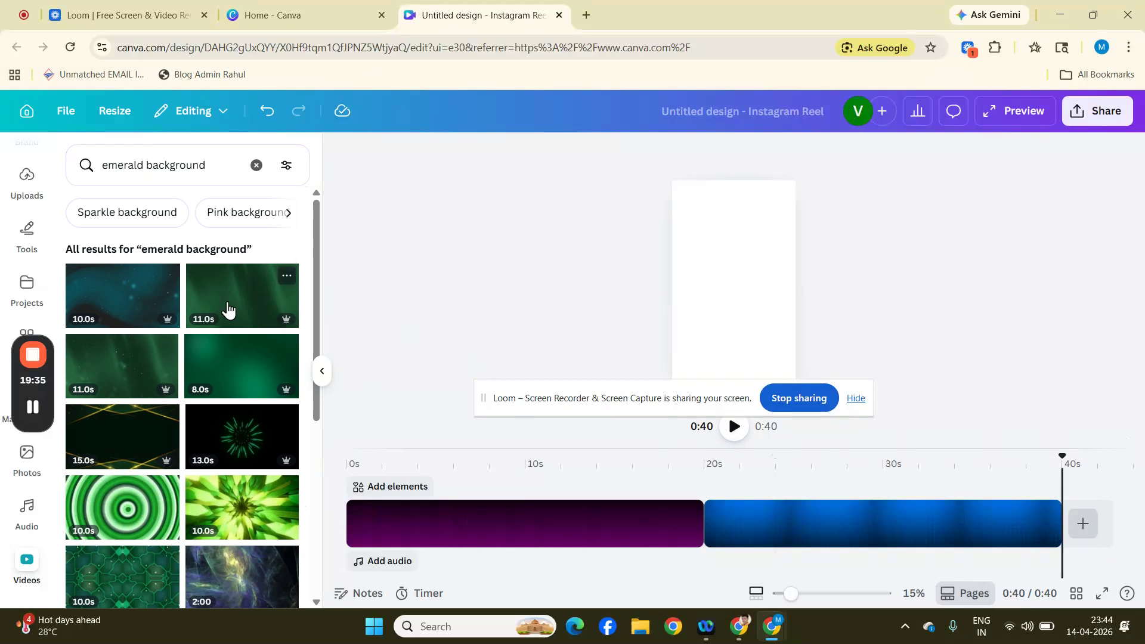
click(228, 308)
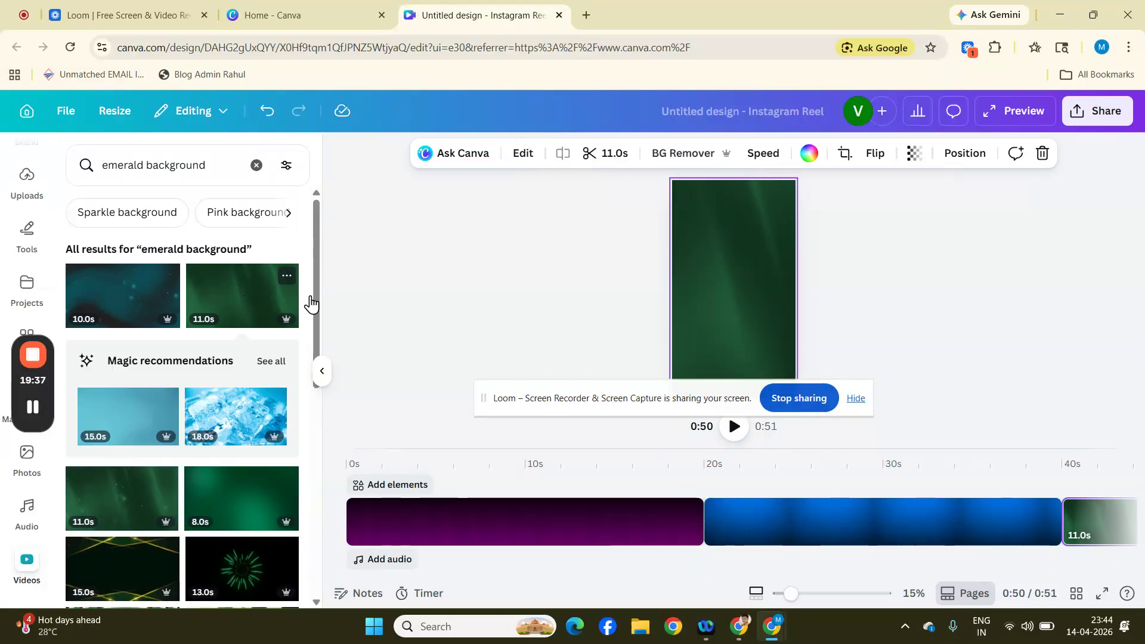
Step: Add the 8-second blurred green video from the emerald background results at the end of the timeline
drag(646, 576, 902, 592)
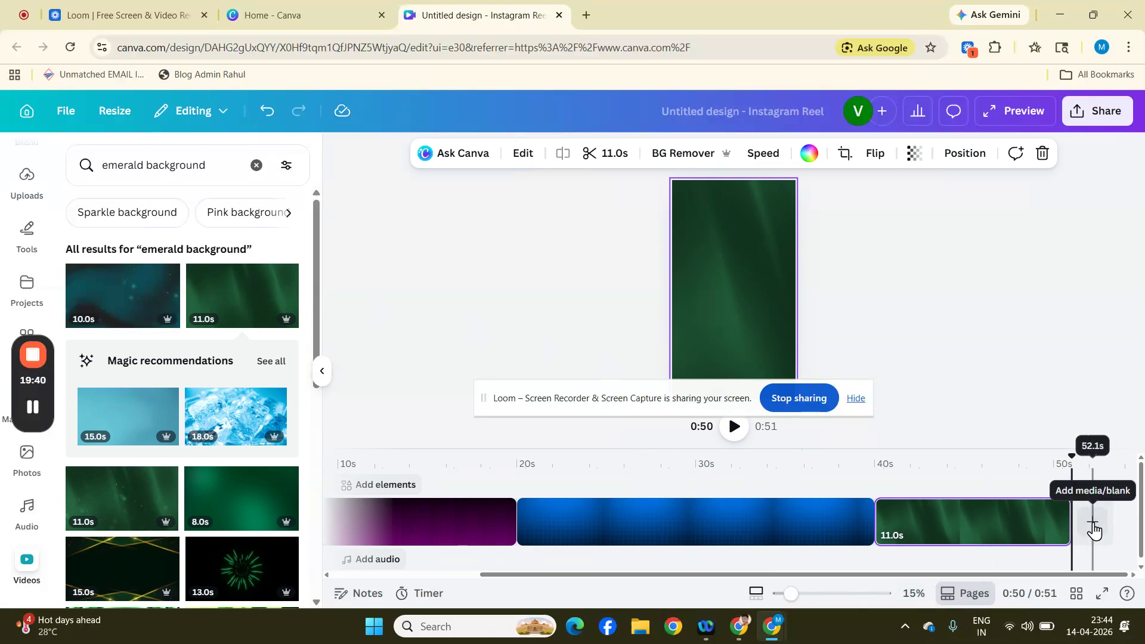
click(1093, 527)
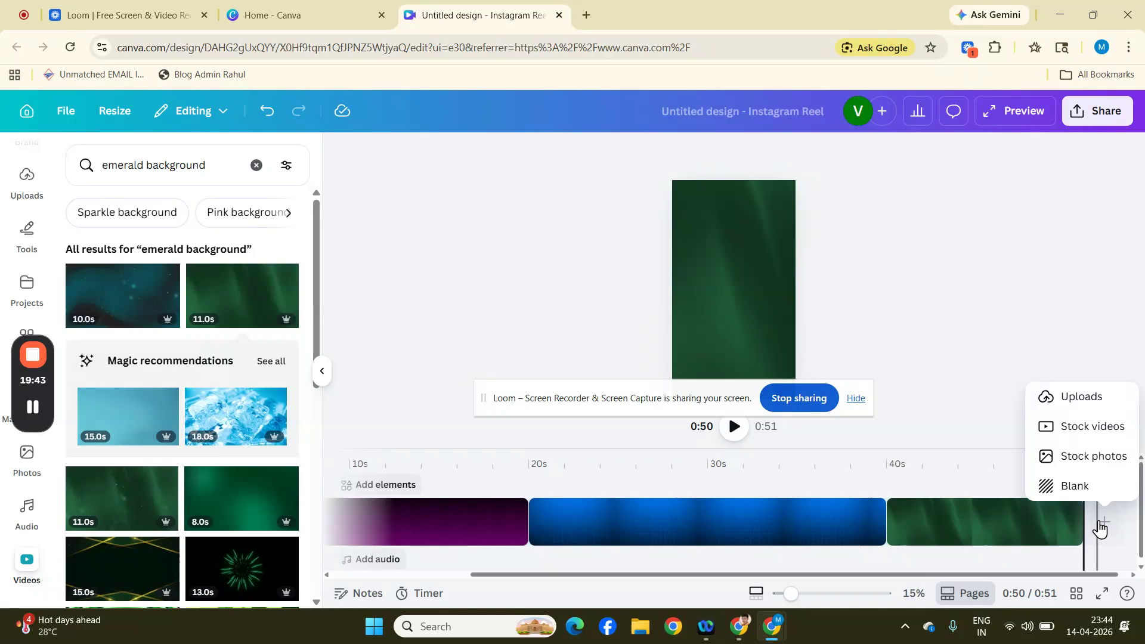
click(283, 520)
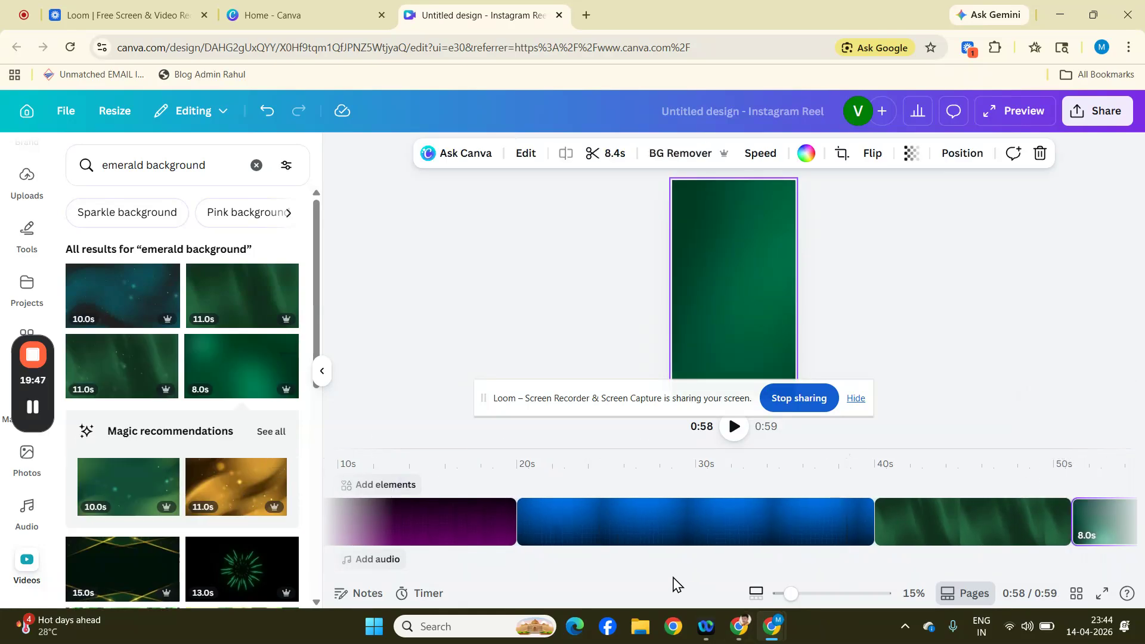
Step: Add the middle 15-second green video with diagonal stripes from the emerald results after the 8-second clip
scroll(723, 576, right, 1)
drag(722, 575, 862, 577)
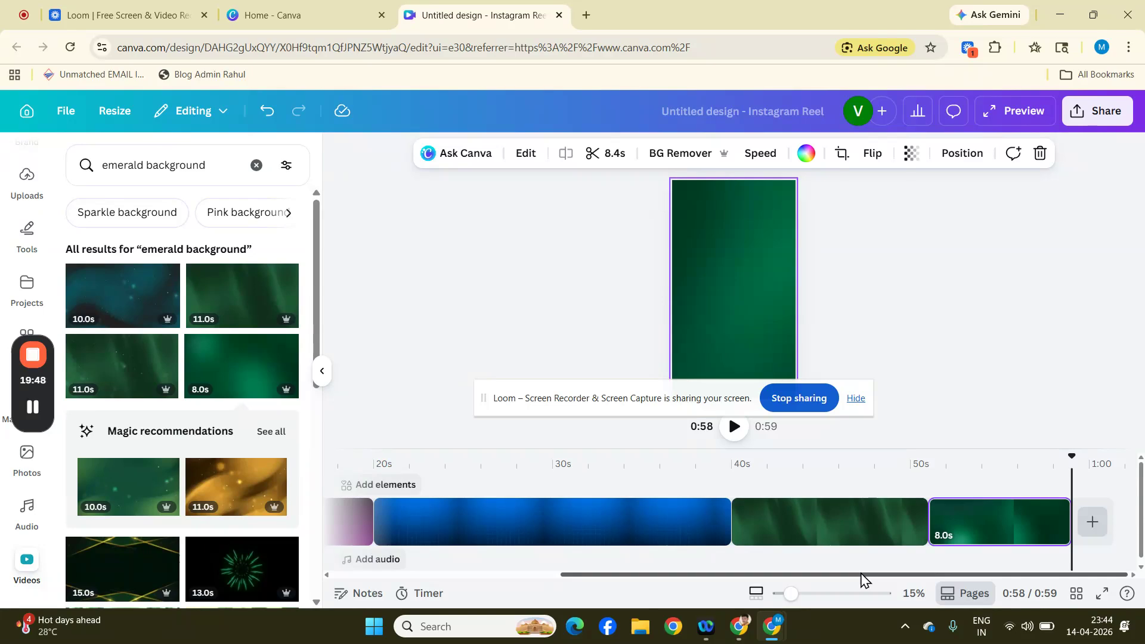
click(1093, 522)
scroll(220, 483, down, 4)
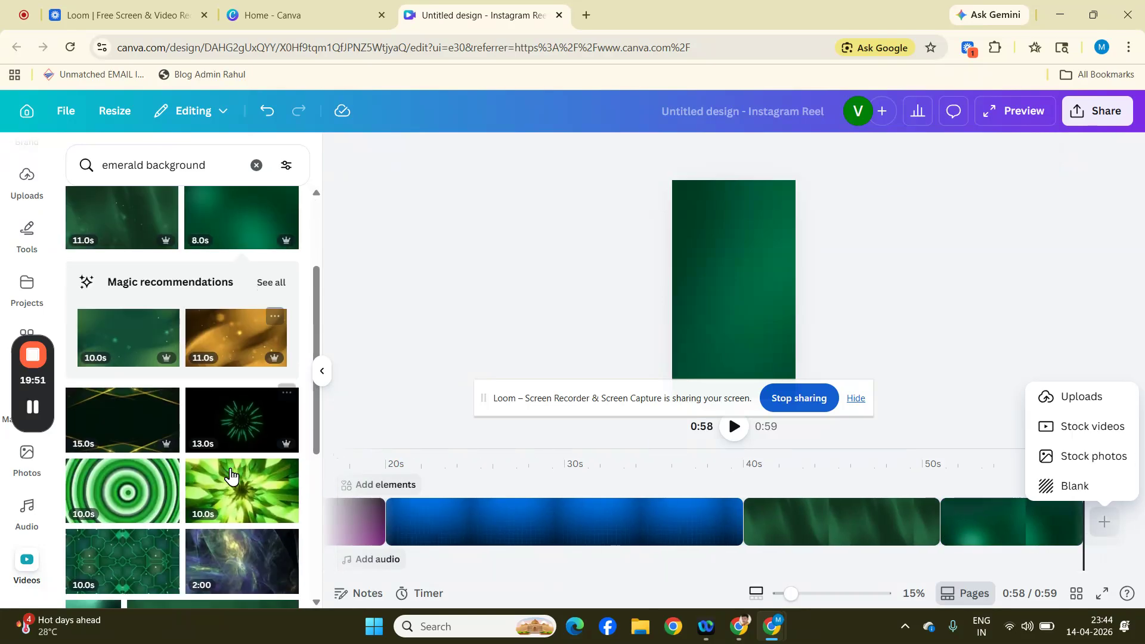
scroll(217, 490, down, 3)
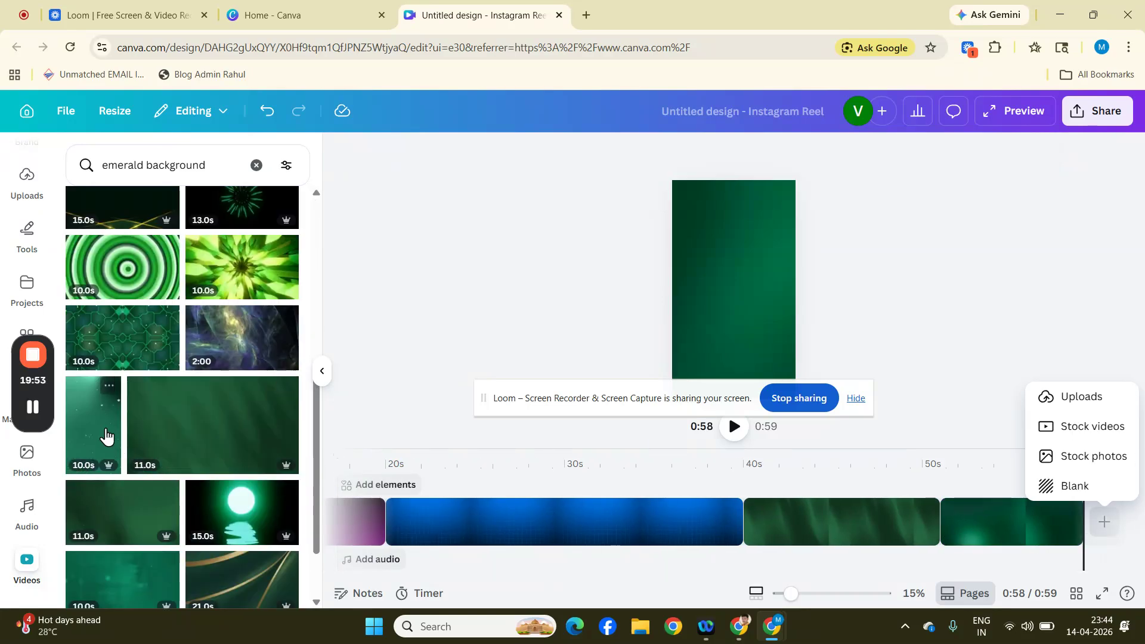
scroll(120, 443, down, 4)
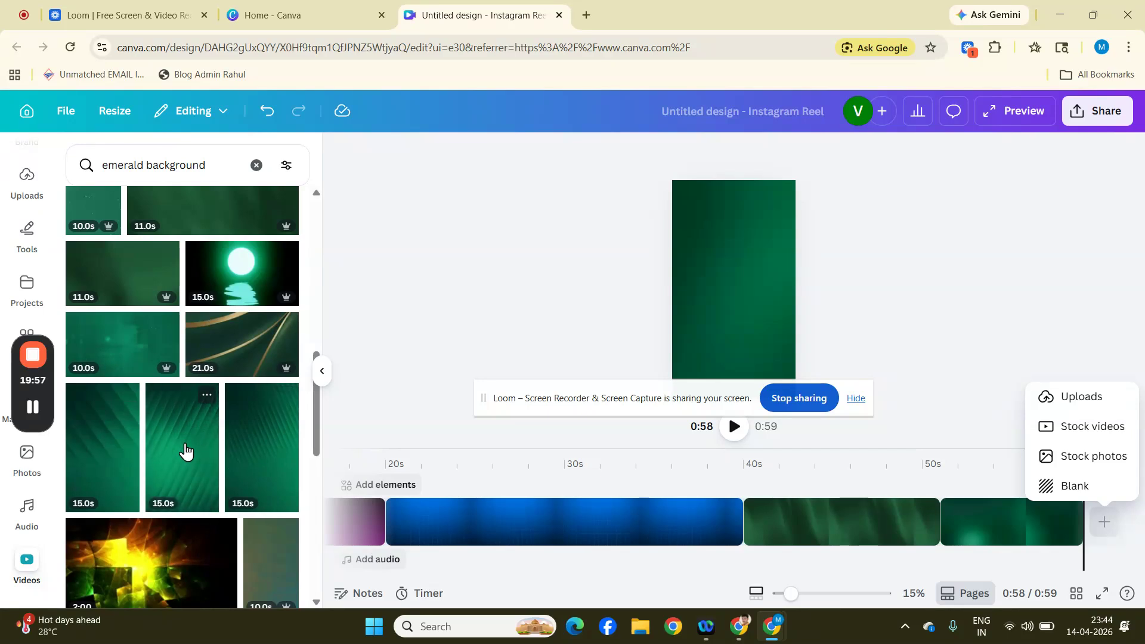
click(185, 451)
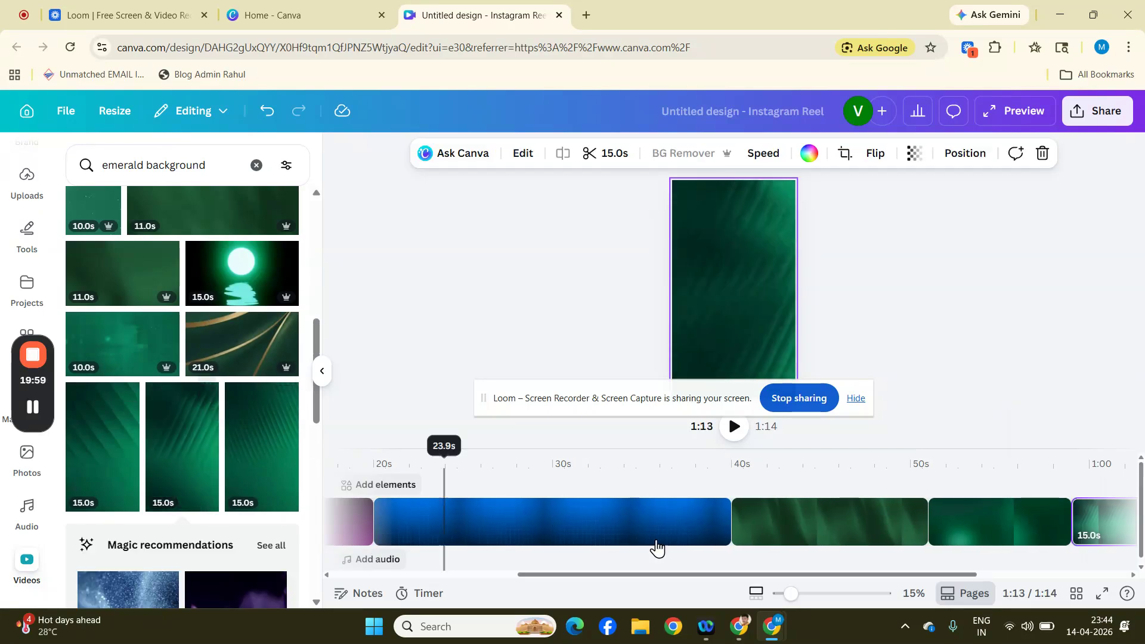
drag(834, 575, 901, 576)
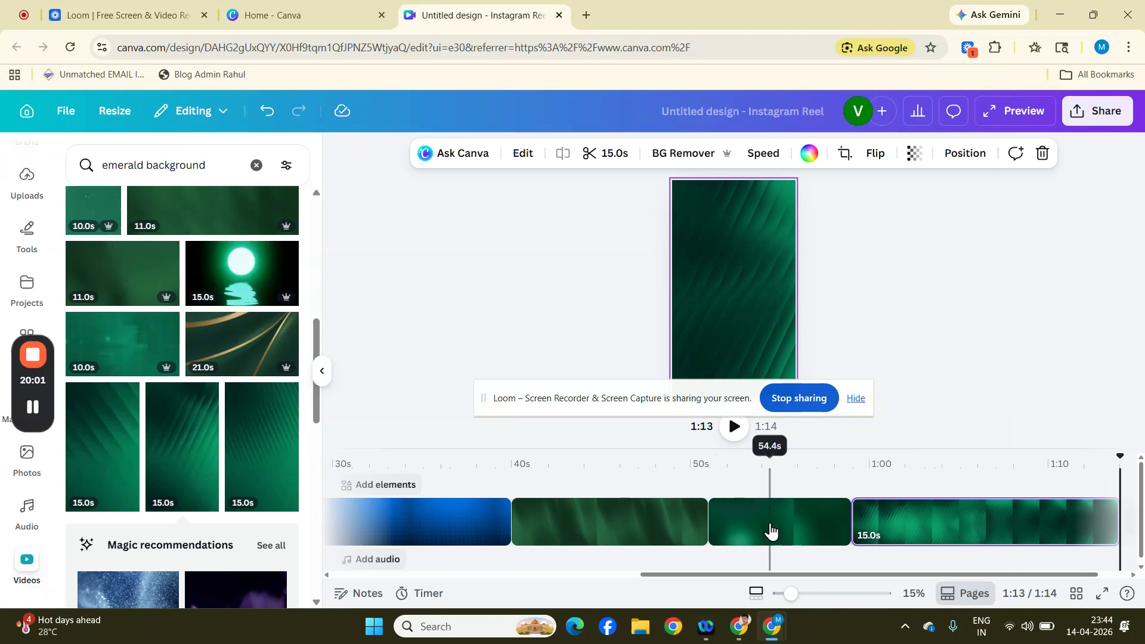
Step: Delete the 8-second blurred green clip from the timeline and select the 11-second green streaked clip
click(768, 527)
click(834, 510)
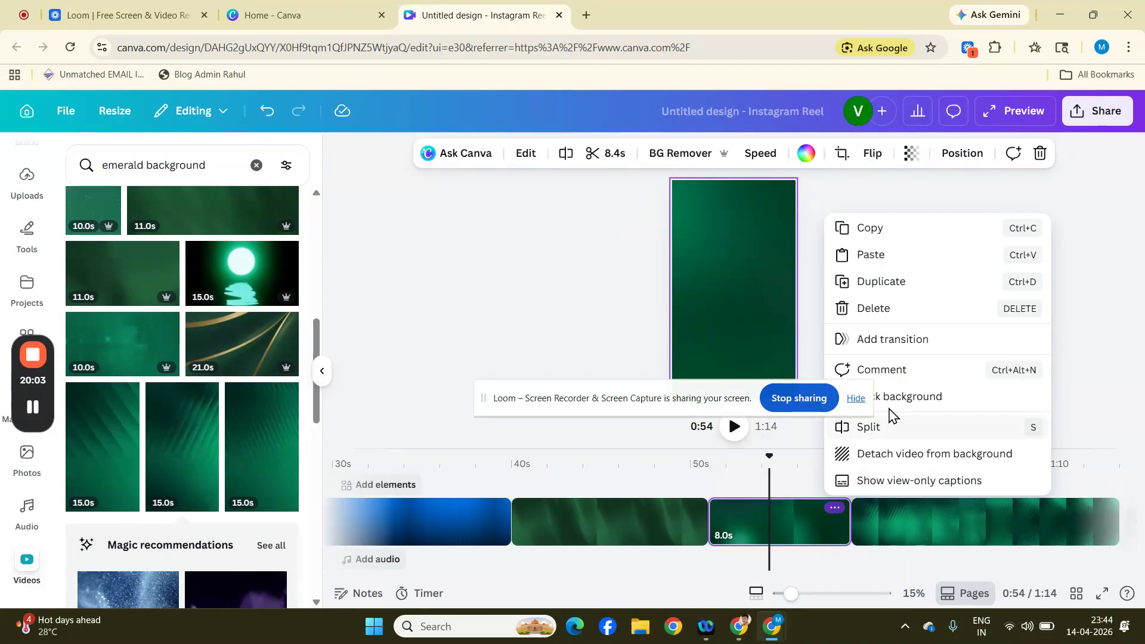
click(870, 312)
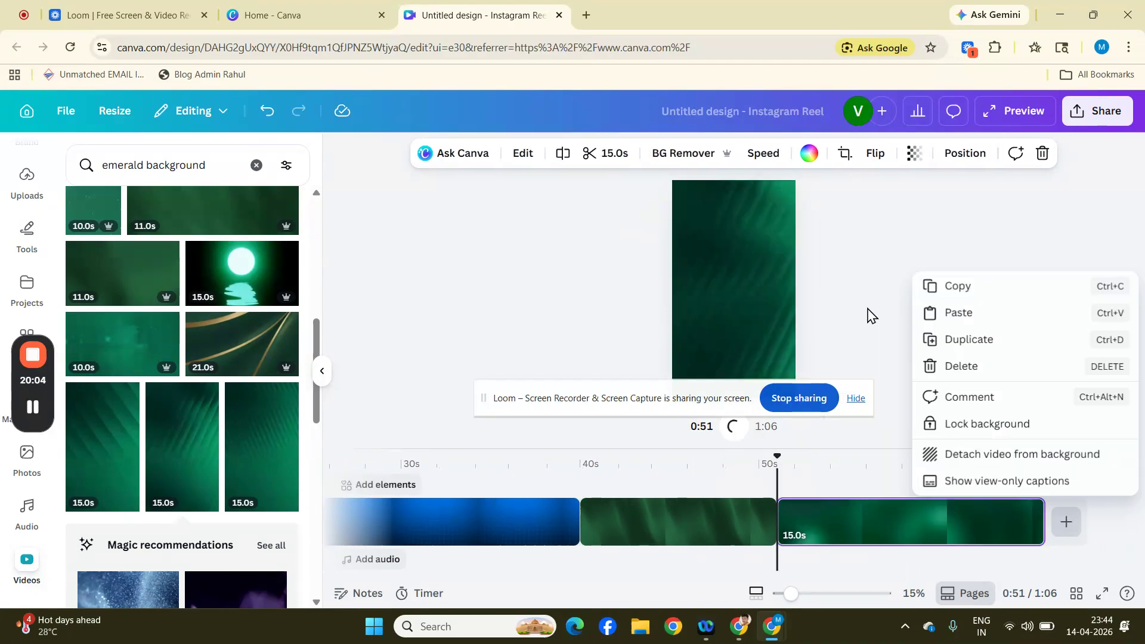
click(638, 534)
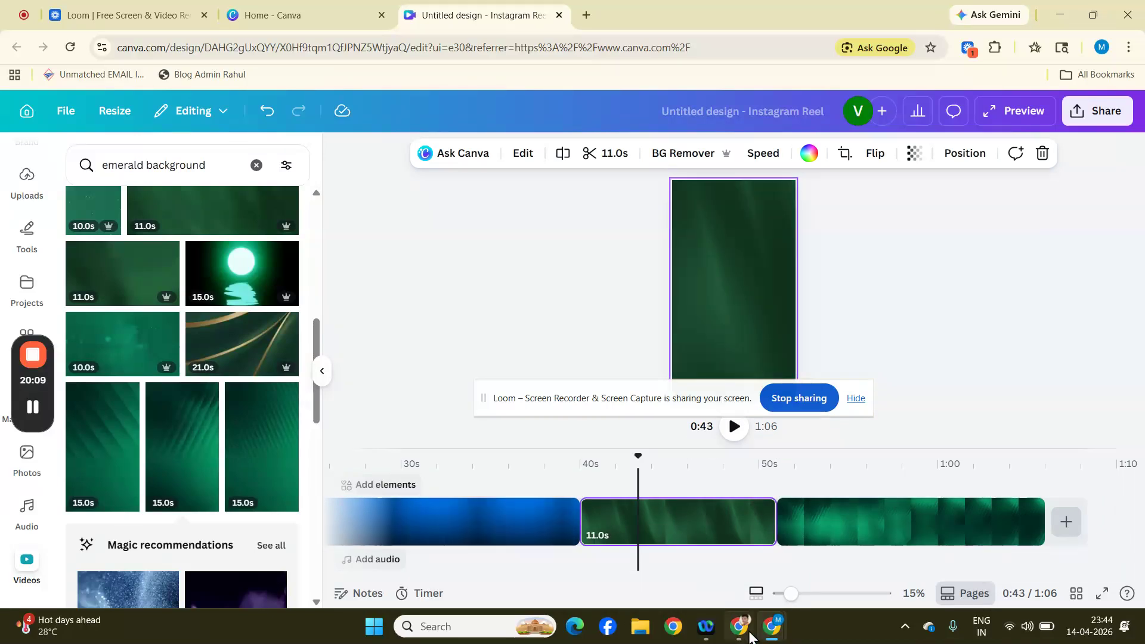
Step: Switch to Gmail and open the sent email "Canva Video Editing : Best Backgrounds To Use For Videos : Digi Market"
click(749, 636)
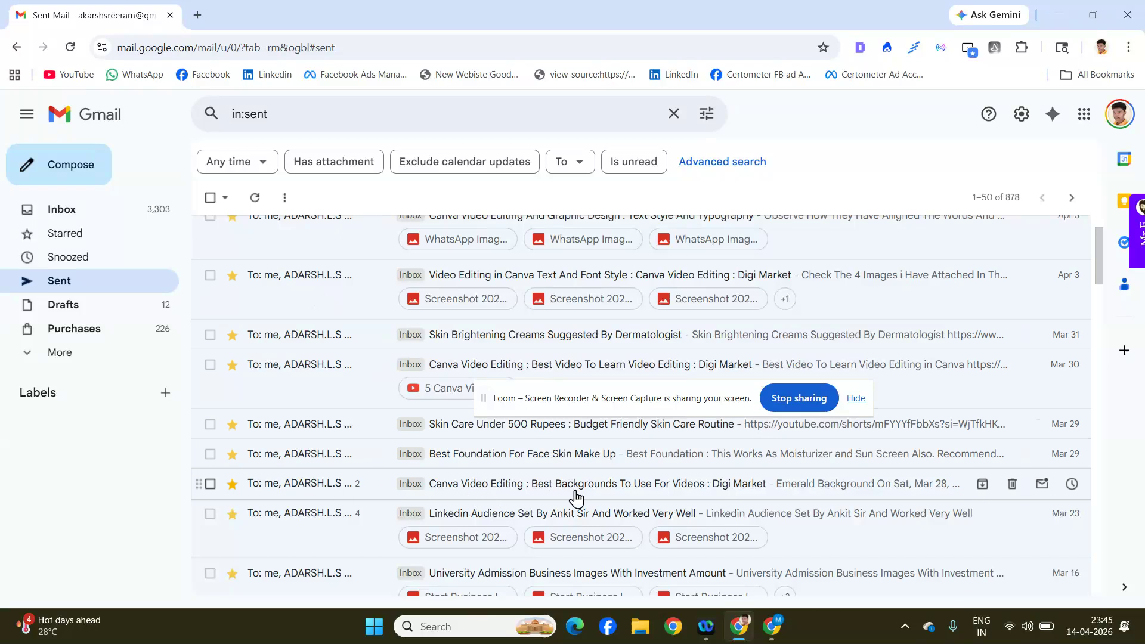
click(608, 485)
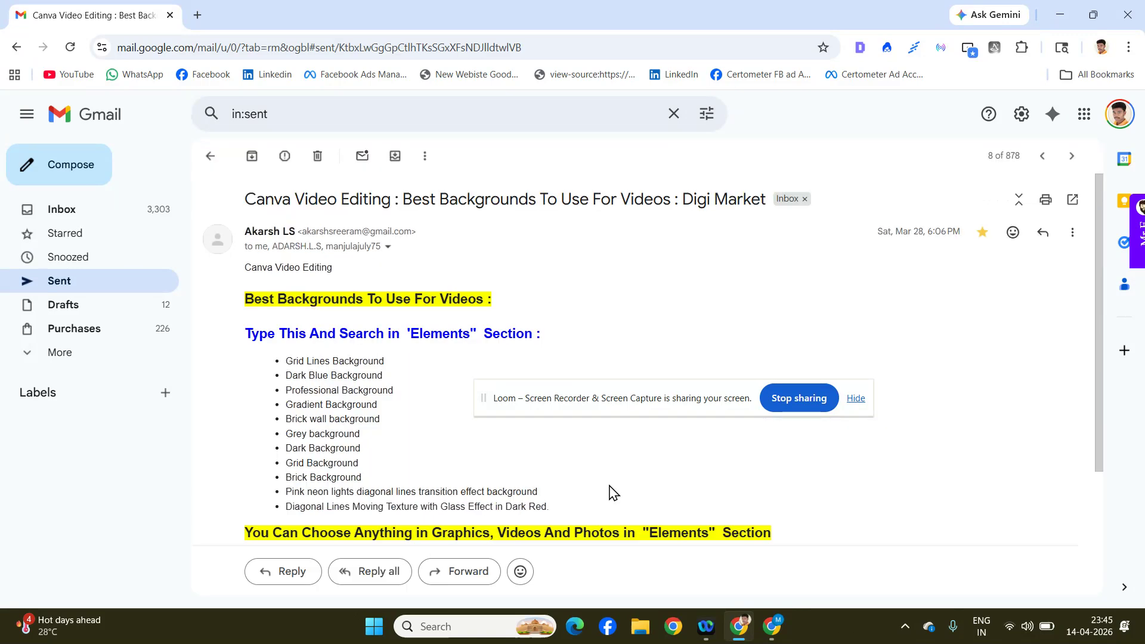
drag(245, 199, 392, 199)
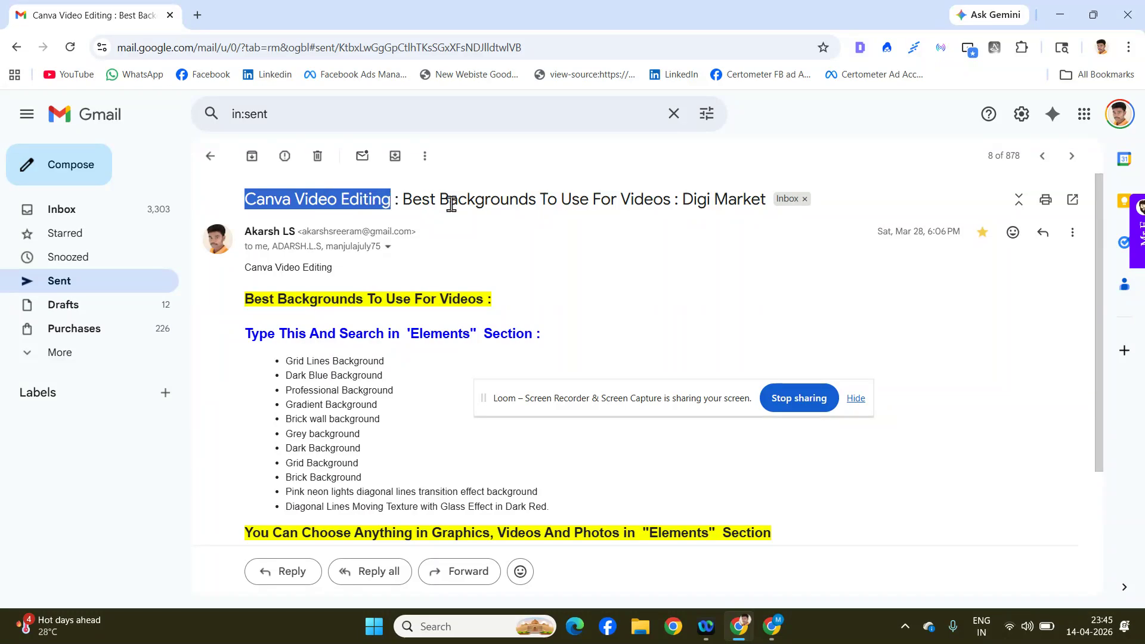
scroll(504, 289, down, 2)
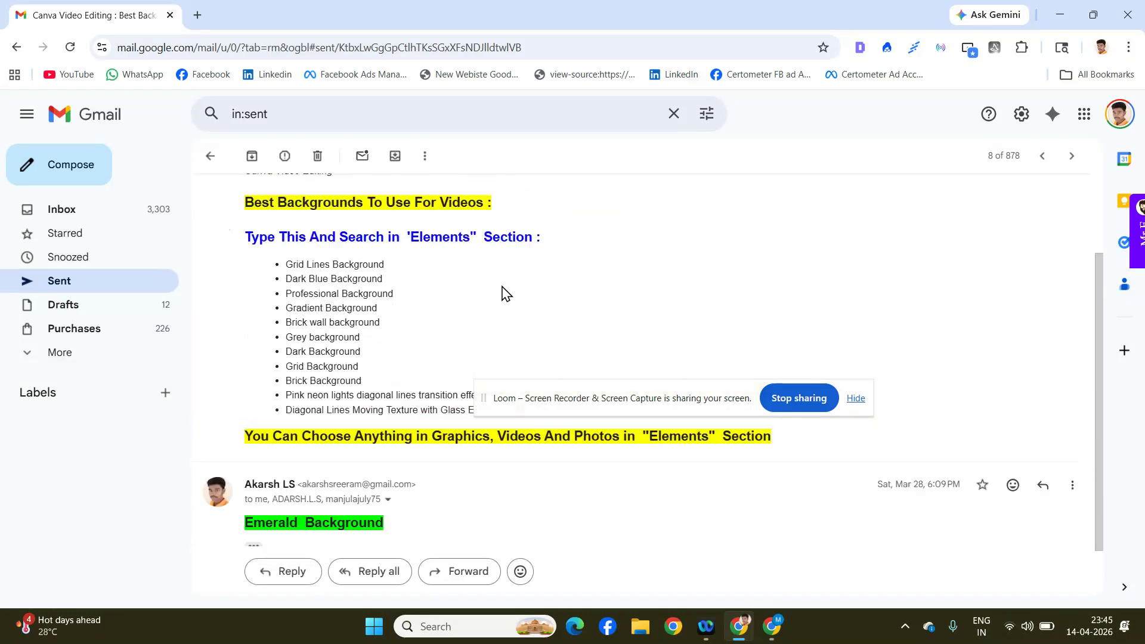
scroll(503, 292, up, 2)
scroll(322, 301, down, 2)
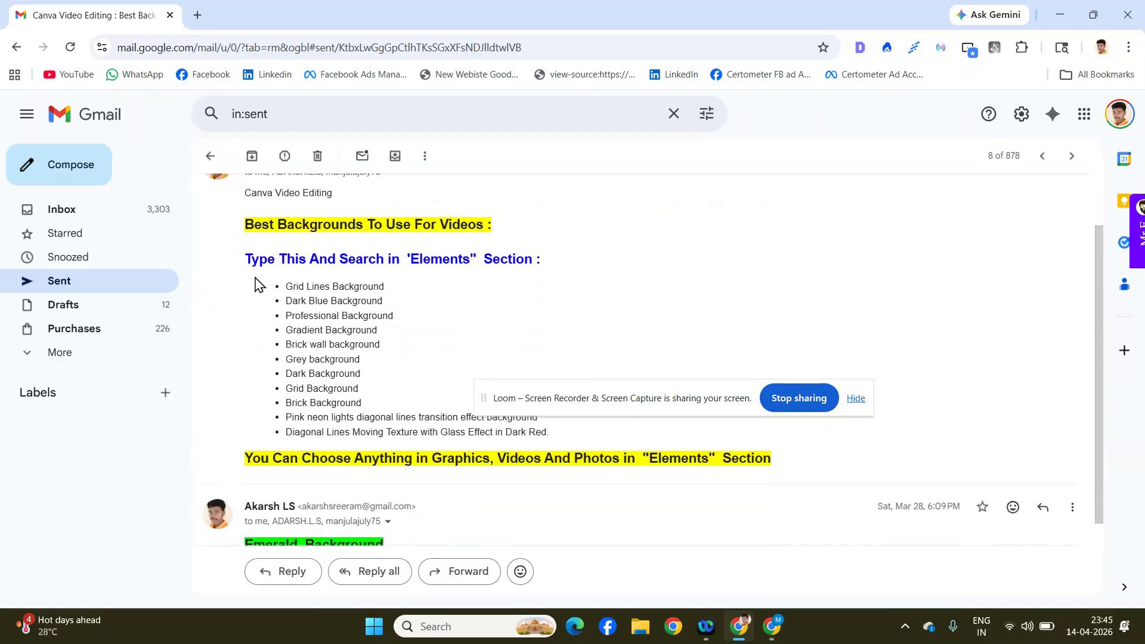
Step: Review the email's suggested background search terms, from Grid Lines Background through the dark red diagonal lines, and the Emerald Background reply
drag(386, 287, 298, 290)
drag(384, 303, 286, 301)
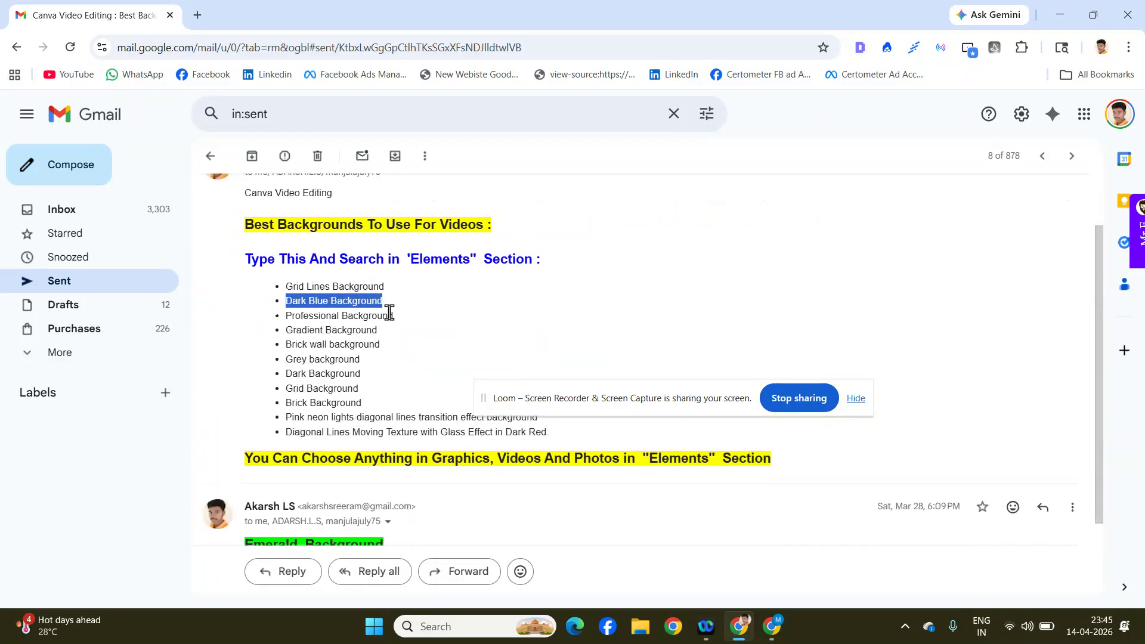
click(393, 318)
drag(393, 318, 286, 315)
drag(398, 334, 322, 330)
click(418, 341)
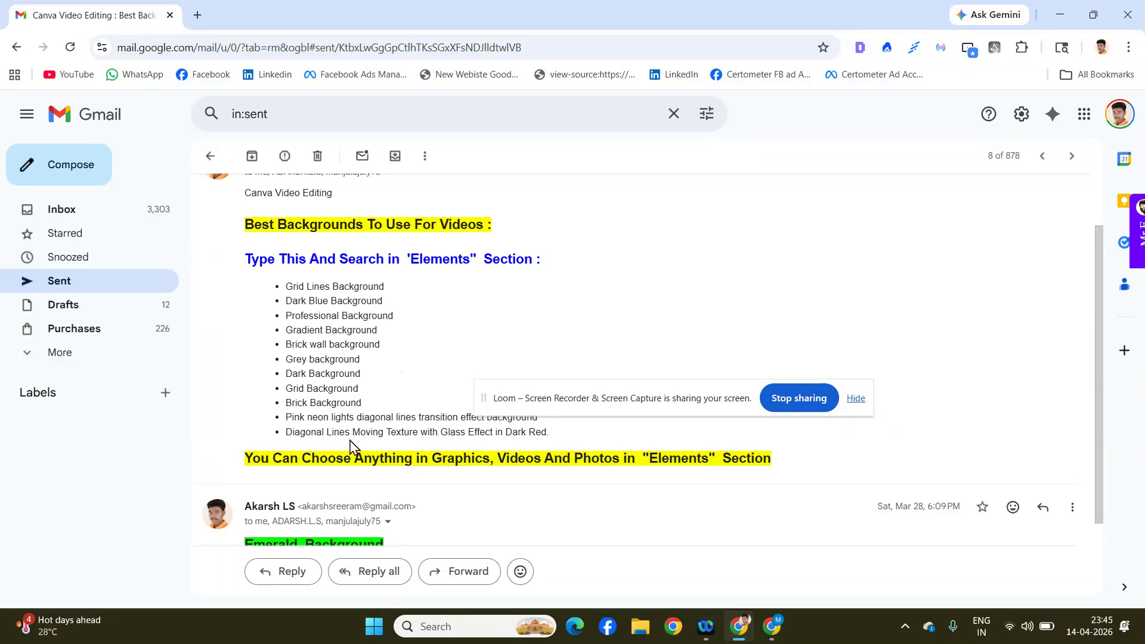
scroll(543, 489, up, 1)
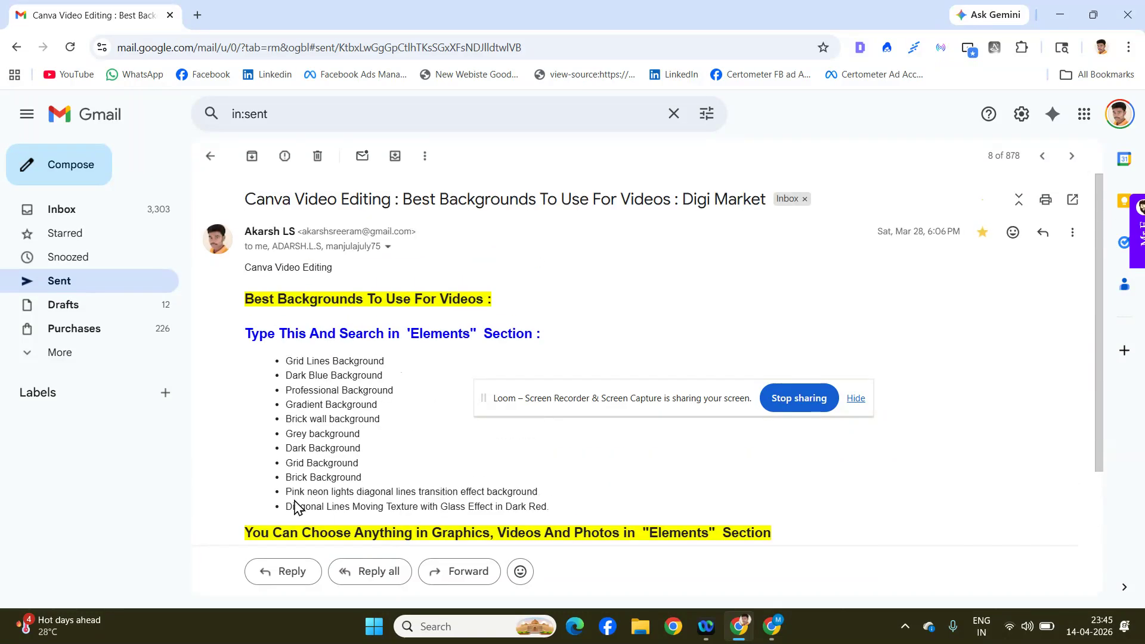
drag(287, 491, 280, 514)
click(584, 498)
click(605, 486)
scroll(606, 485, down, 3)
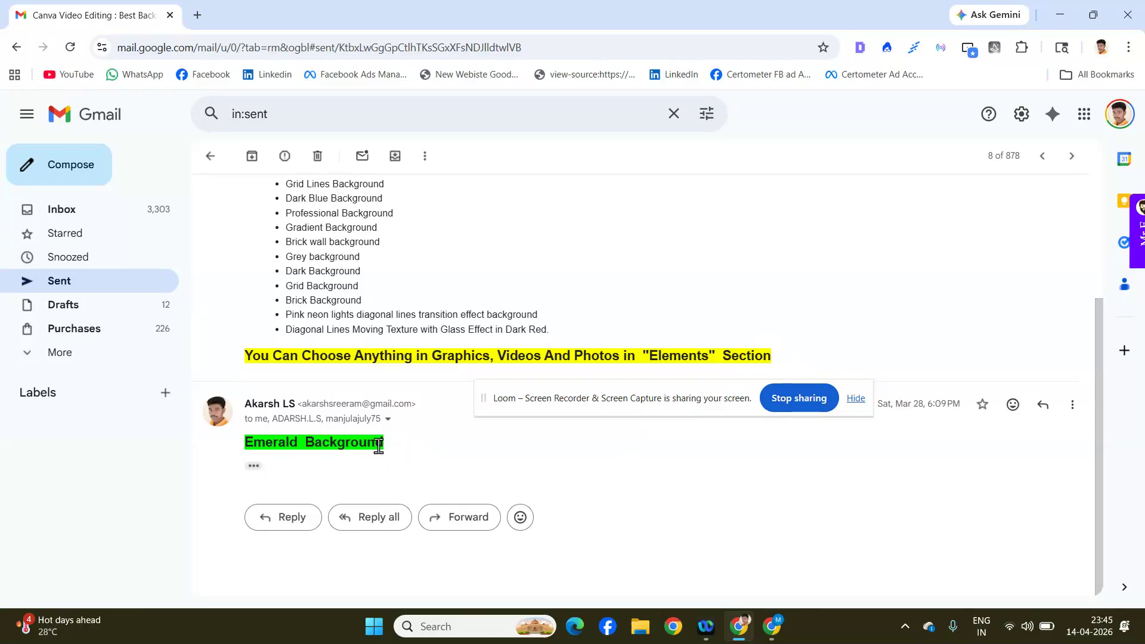
scroll(379, 446, up, 3)
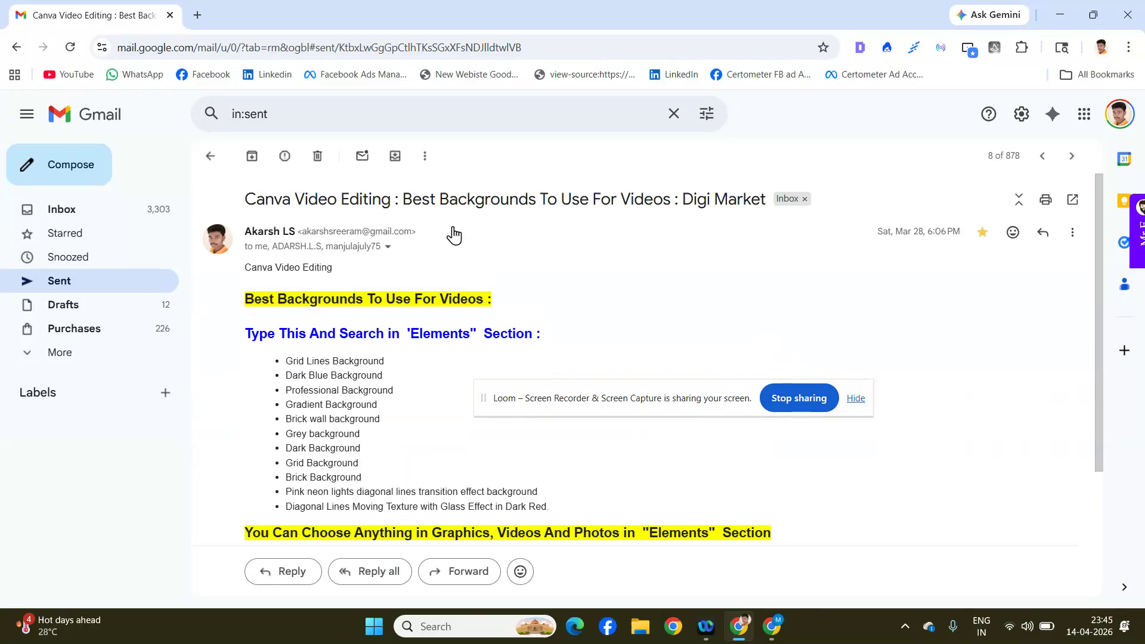
Step: Switch back to the Canva reel and add a text box at 3.0 s over the purple grid clip
mouse_move(771, 626)
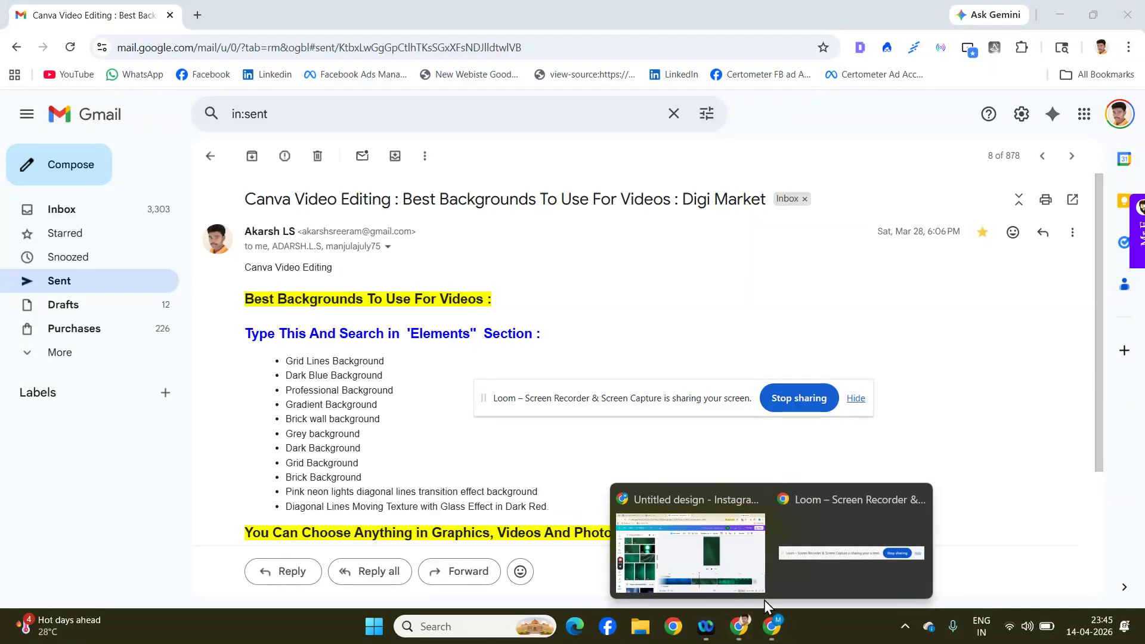
click(713, 565)
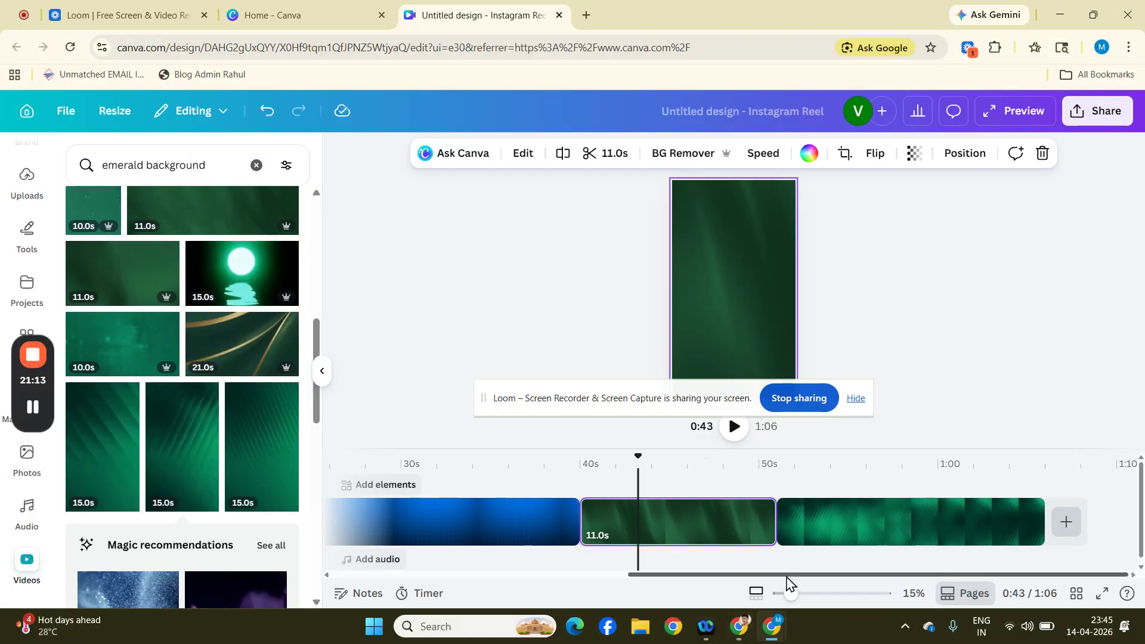
drag(786, 575, 447, 585)
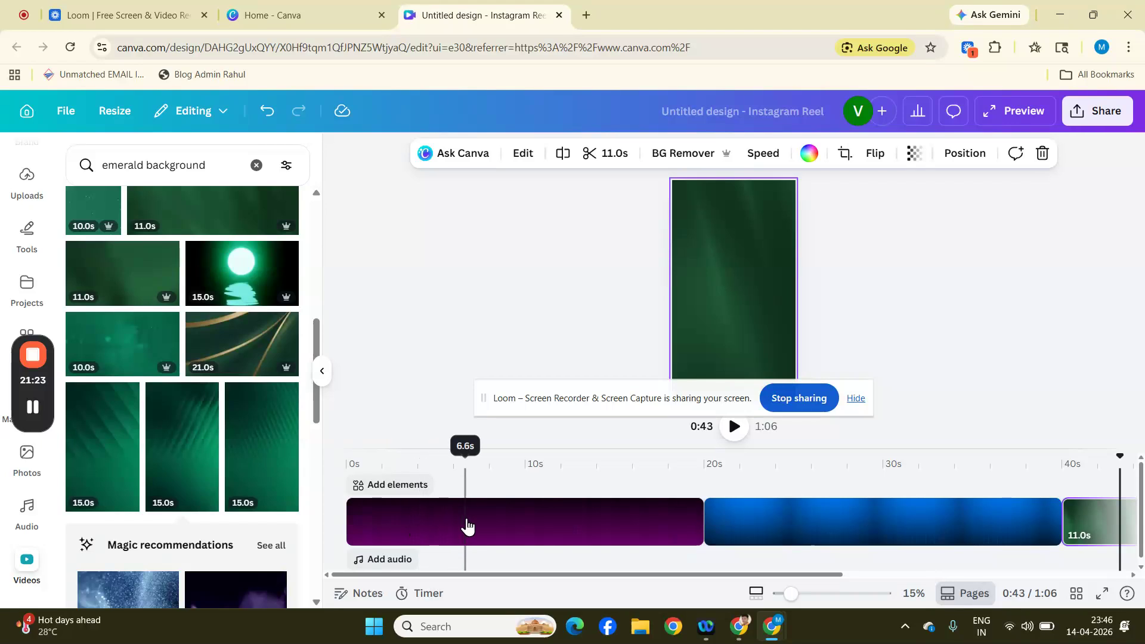
click(401, 523)
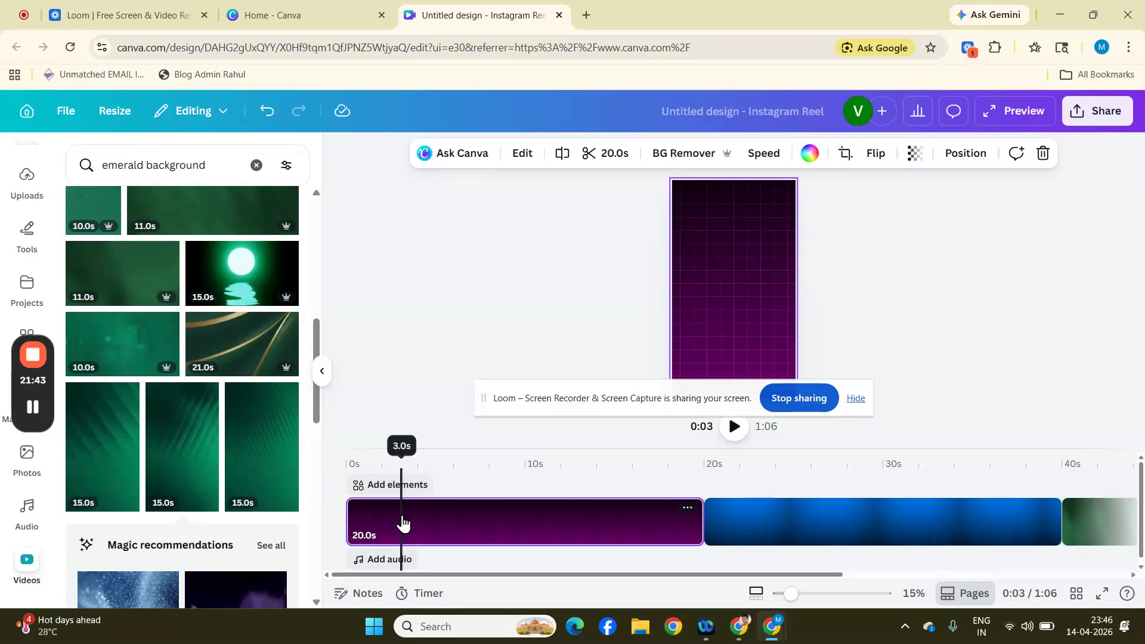
key(t)
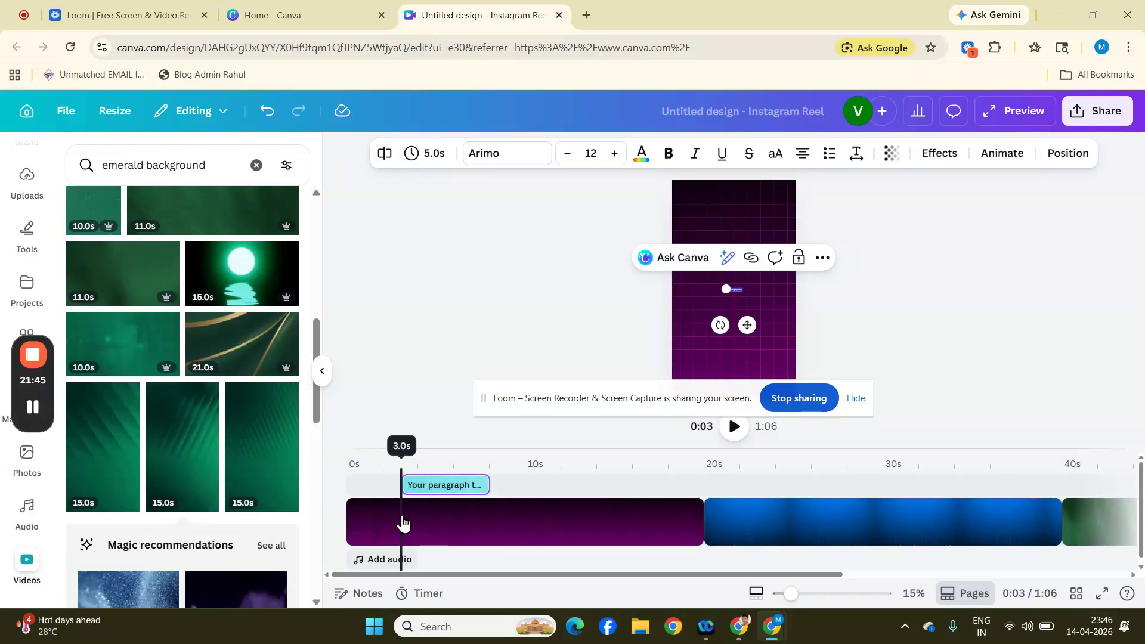
Step: Set the new text box's font size to 72 and replace its placeholder with "Best Business"
click(590, 153)
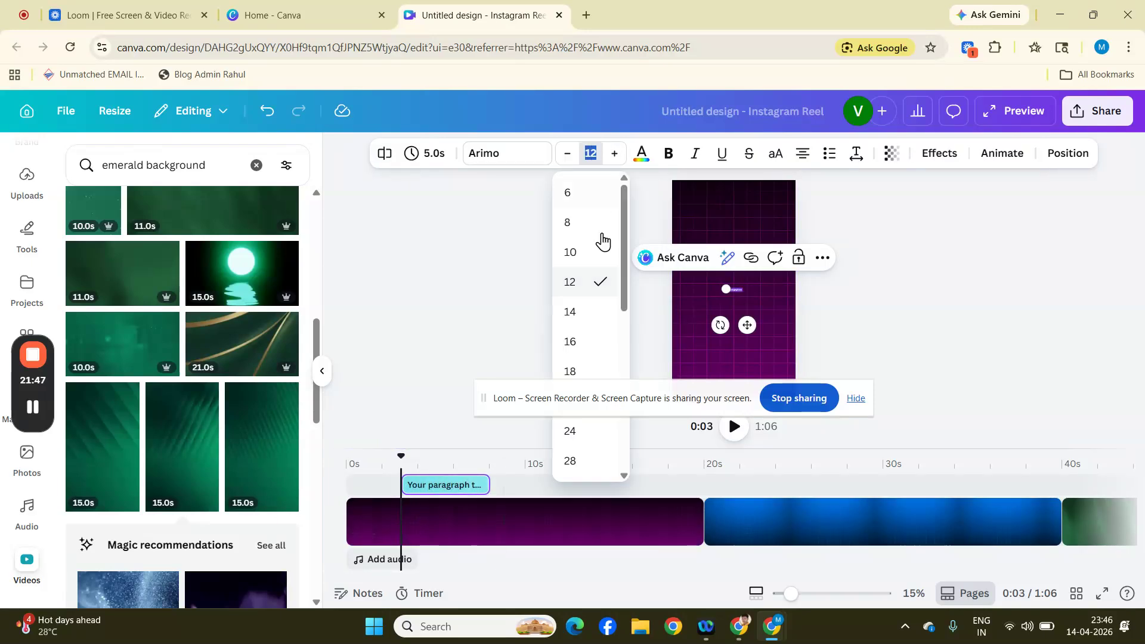
scroll(602, 240, down, 7)
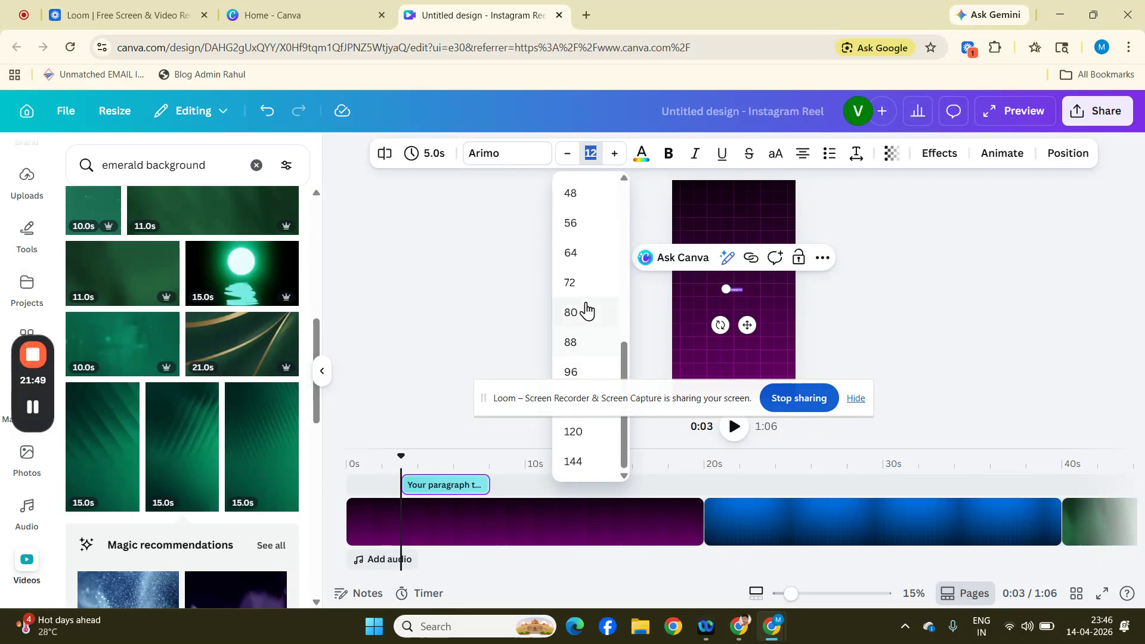
click(584, 289)
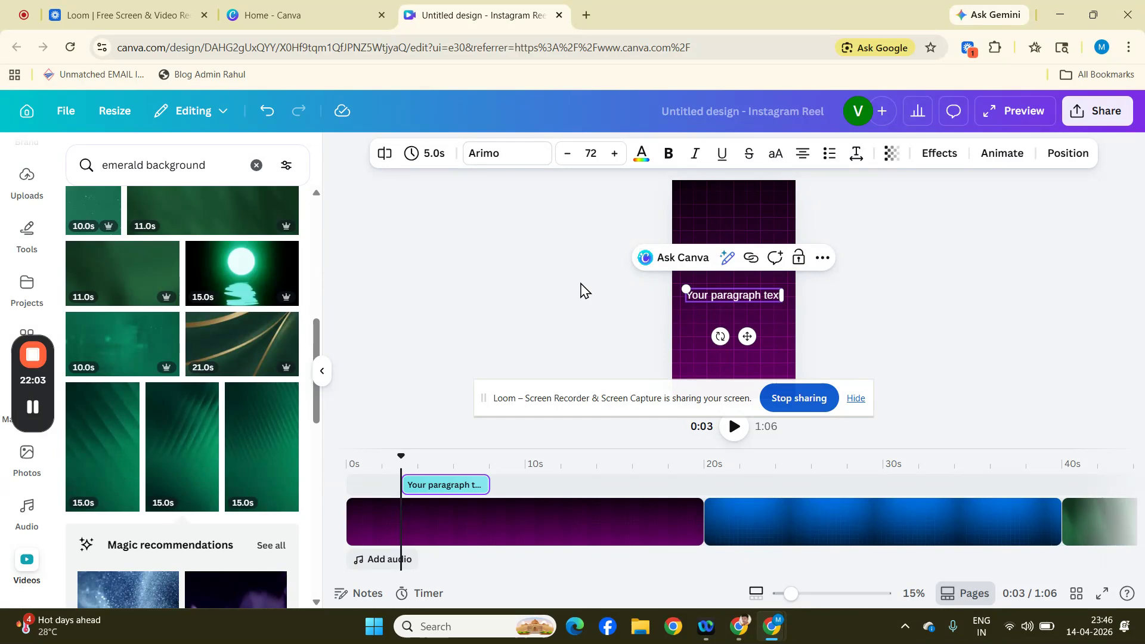
double_click(720, 296)
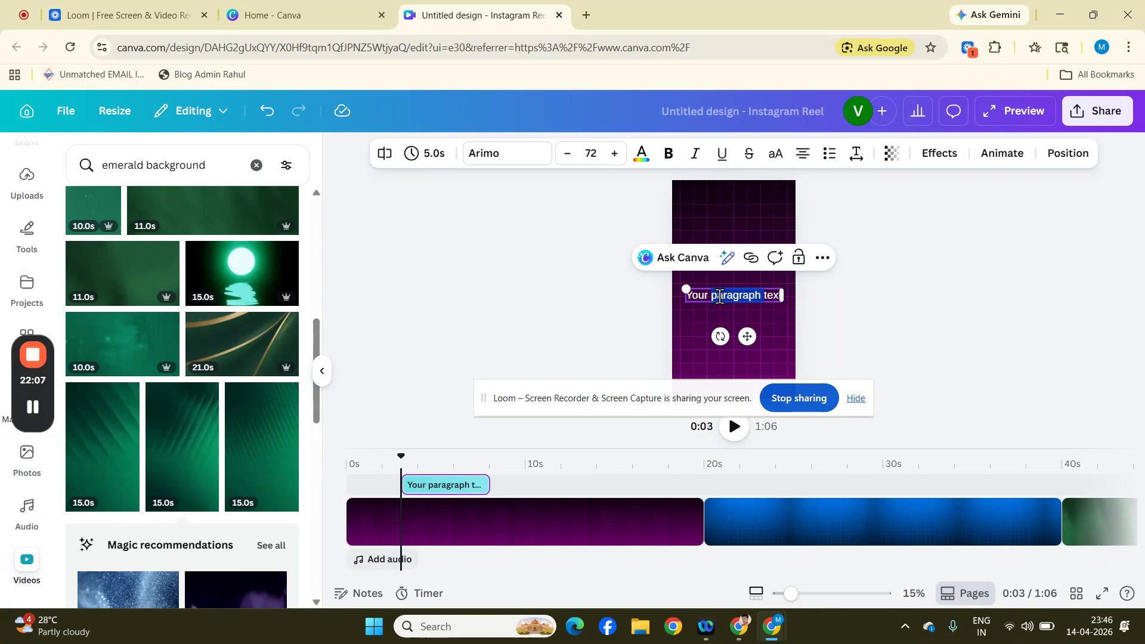
key(ctrl+a)
key(BackSpace)
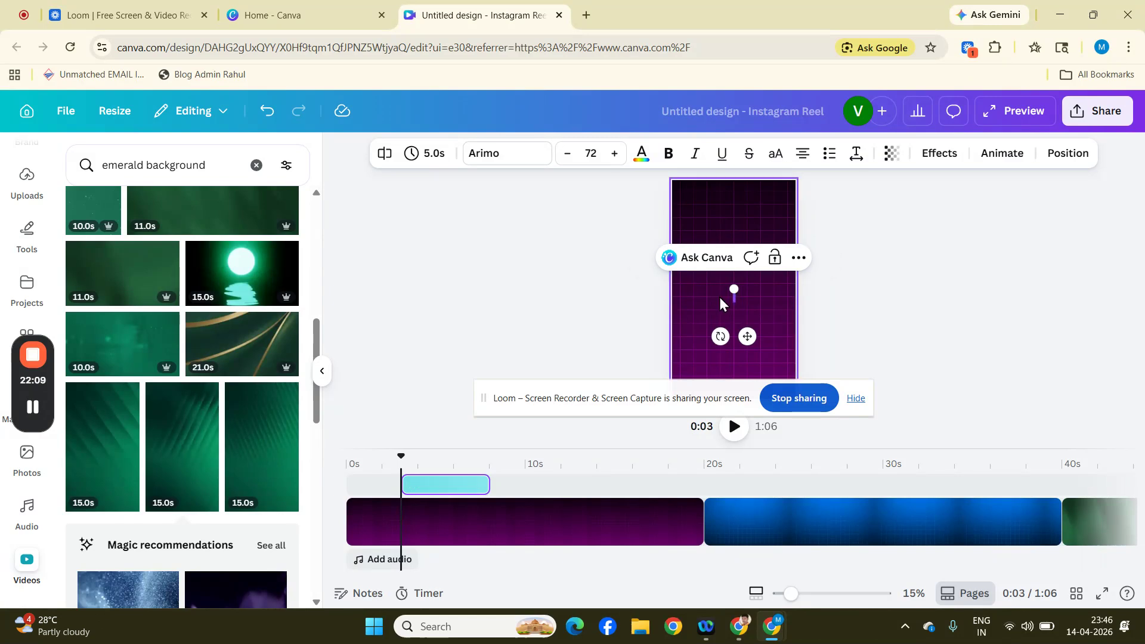
text(Best Bu)
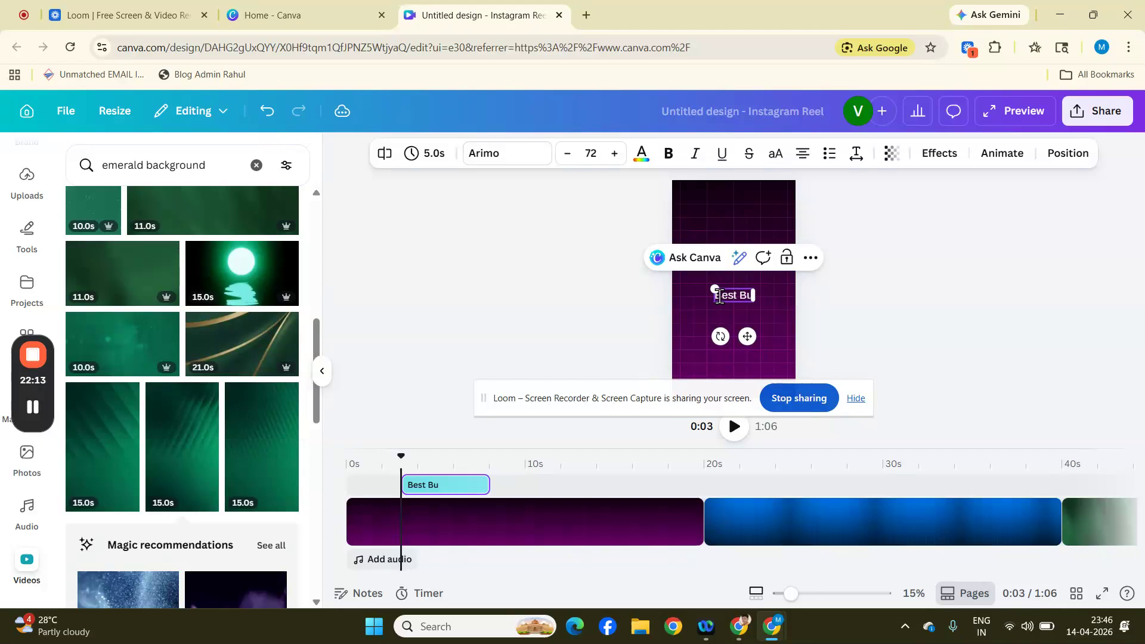
text(siness)
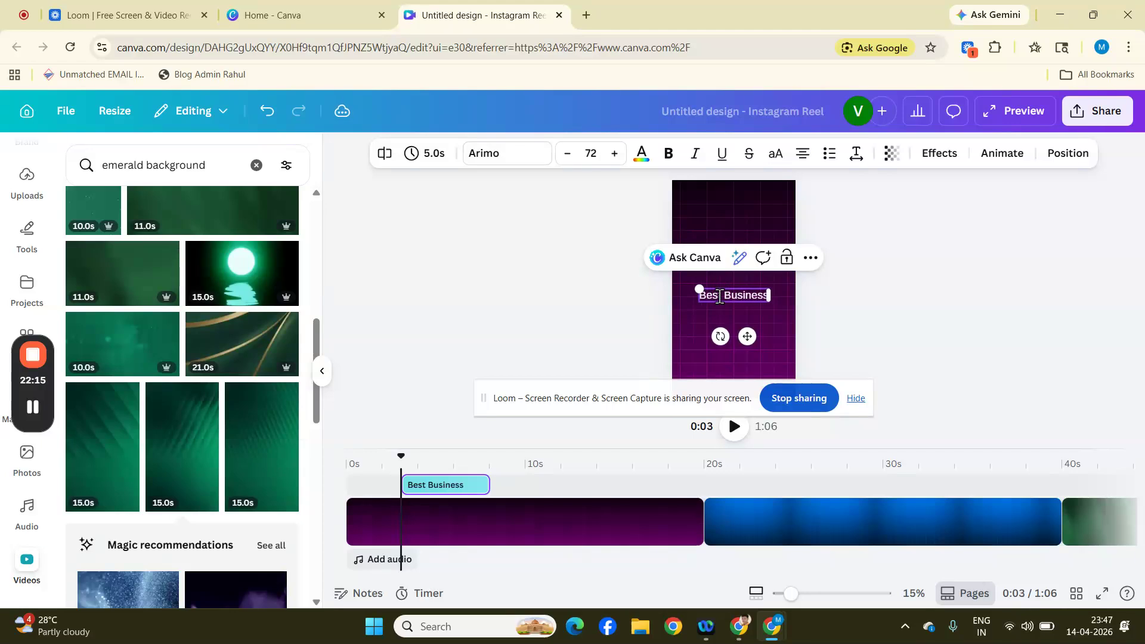
Step: Search the fonts for "barlow" and choose Barlow Condensed Bold for the "Best Business" text
click(494, 156)
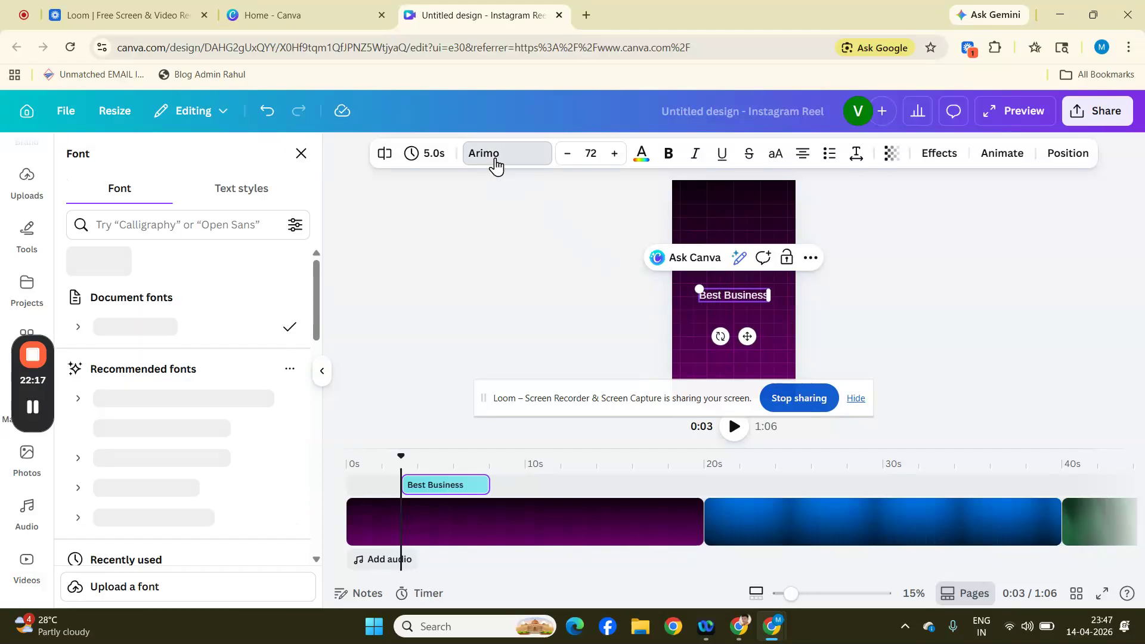
click(133, 225)
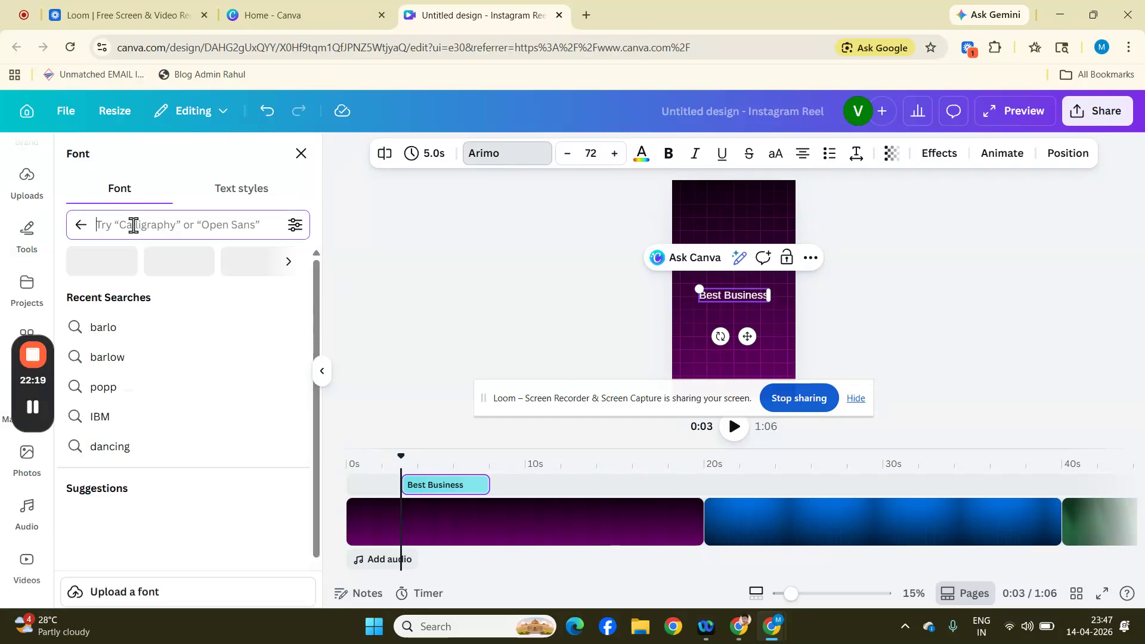
text(barlow)
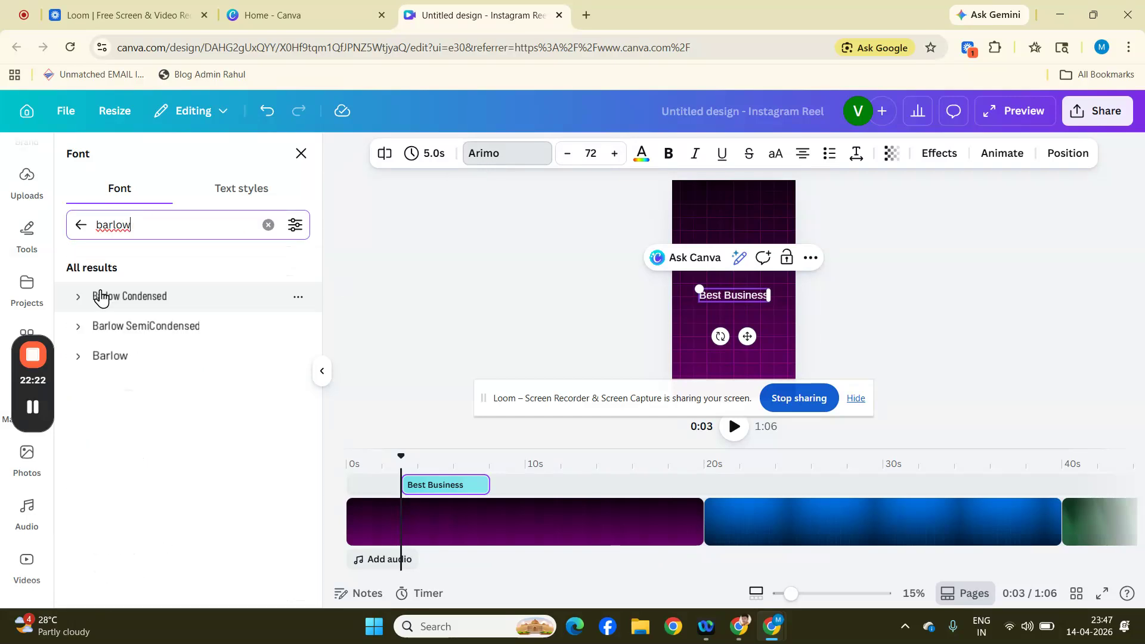
click(79, 297)
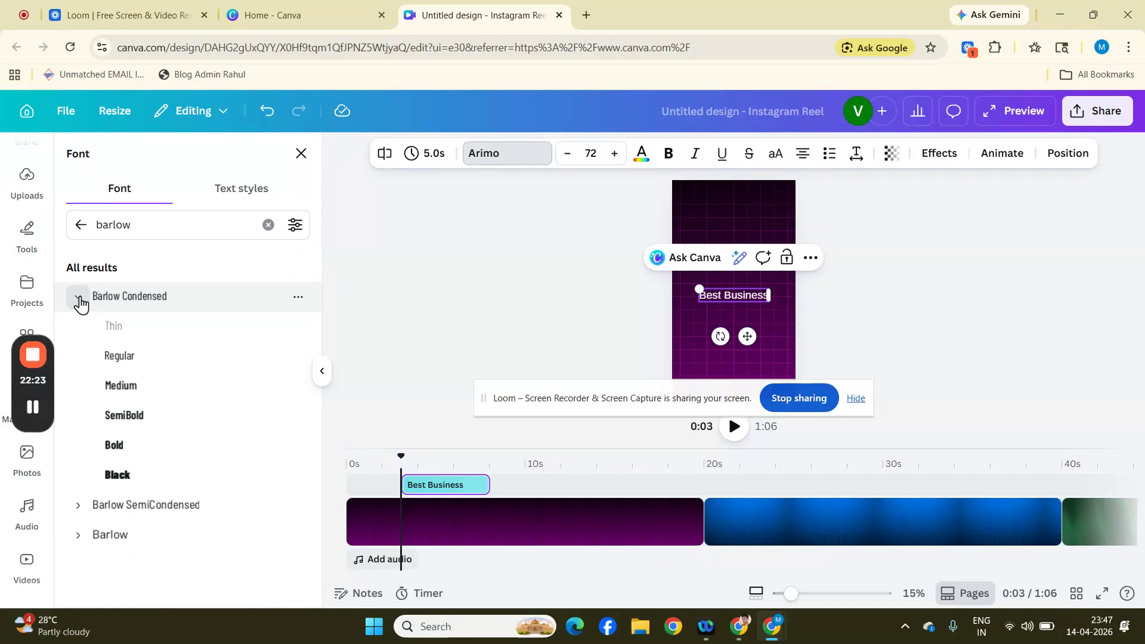
click(132, 452)
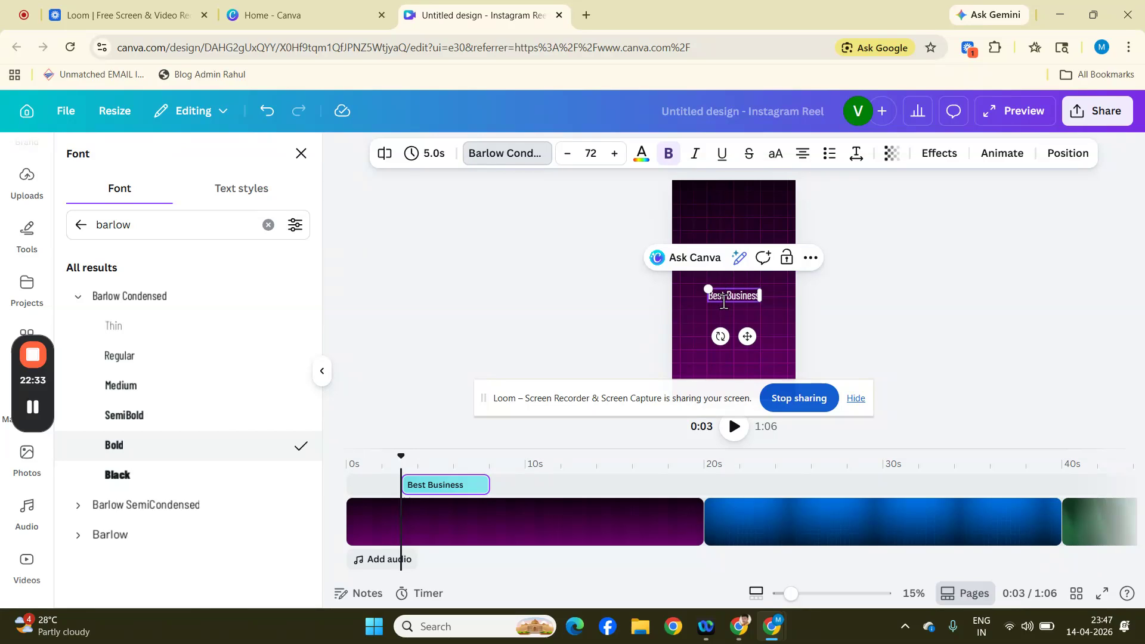
Step: Set the "Best Business" text's font size to 120 and leave text editing
click(590, 154)
scroll(585, 310, down, 1)
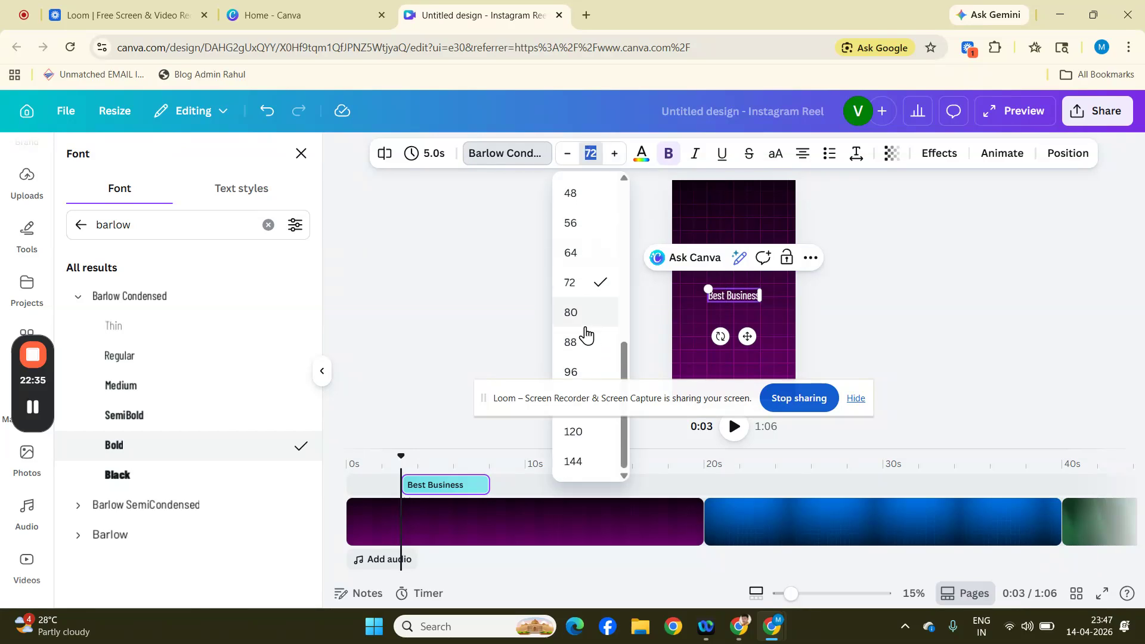
click(574, 431)
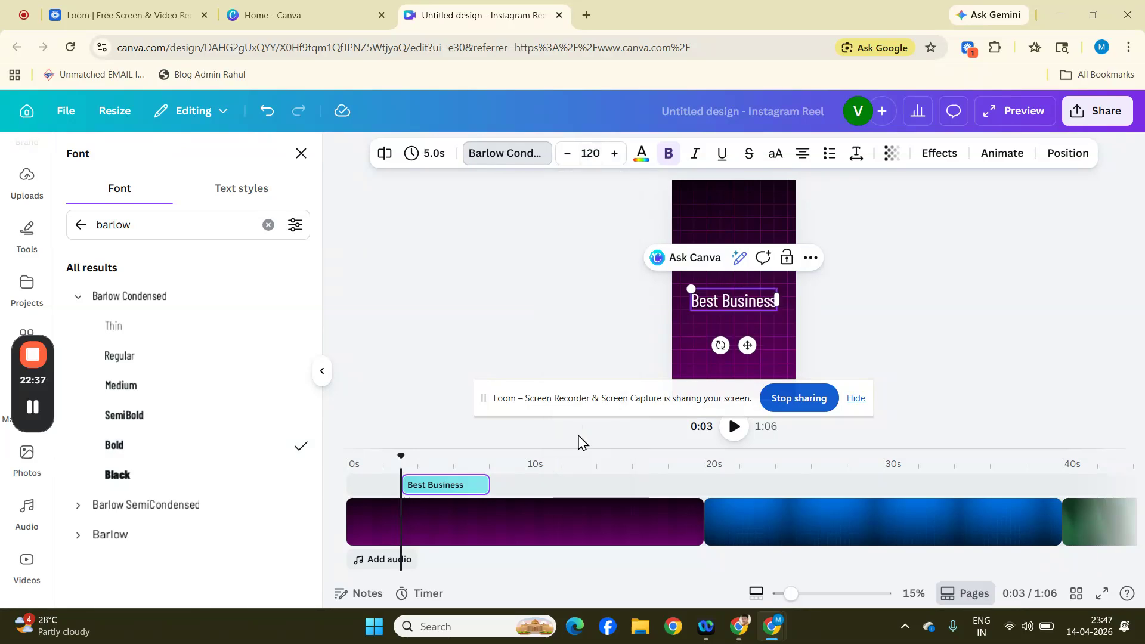
key(Escape)
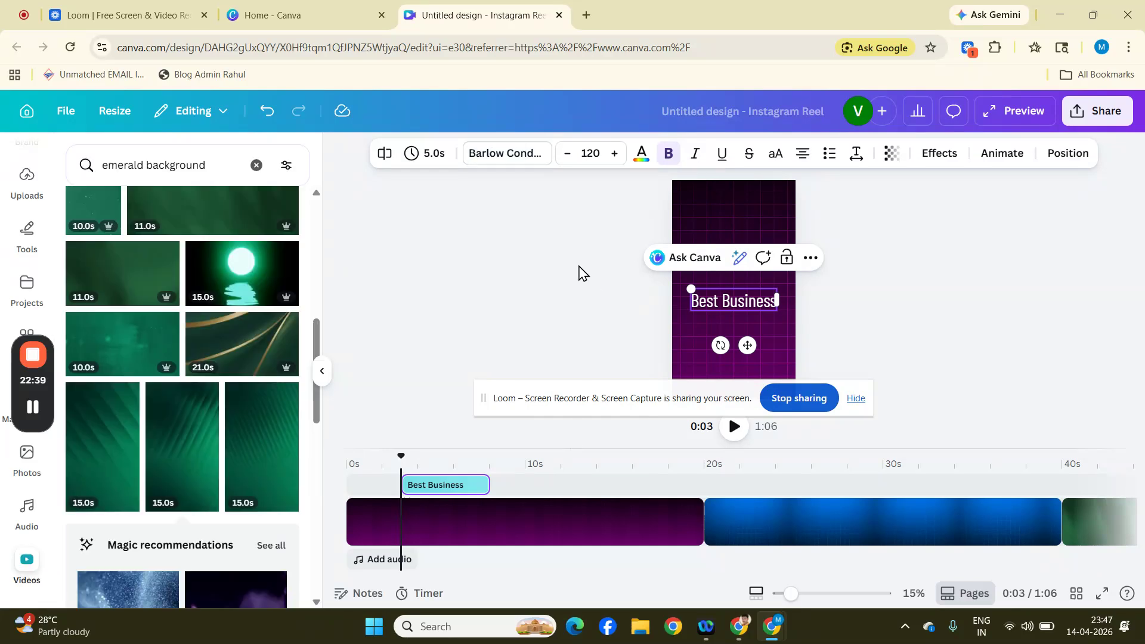
key(Escape)
Step: Apply the Bold weight of Barlow Condensed to the whole "Best Business" text and leave text editing
click(679, 291)
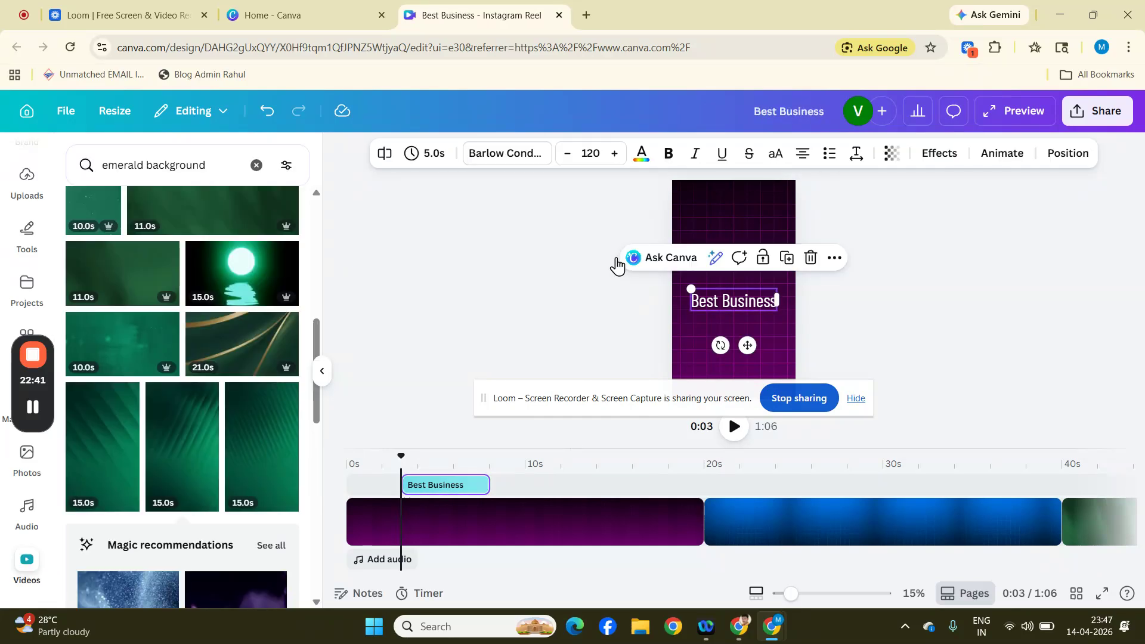
click(508, 155)
click(77, 297)
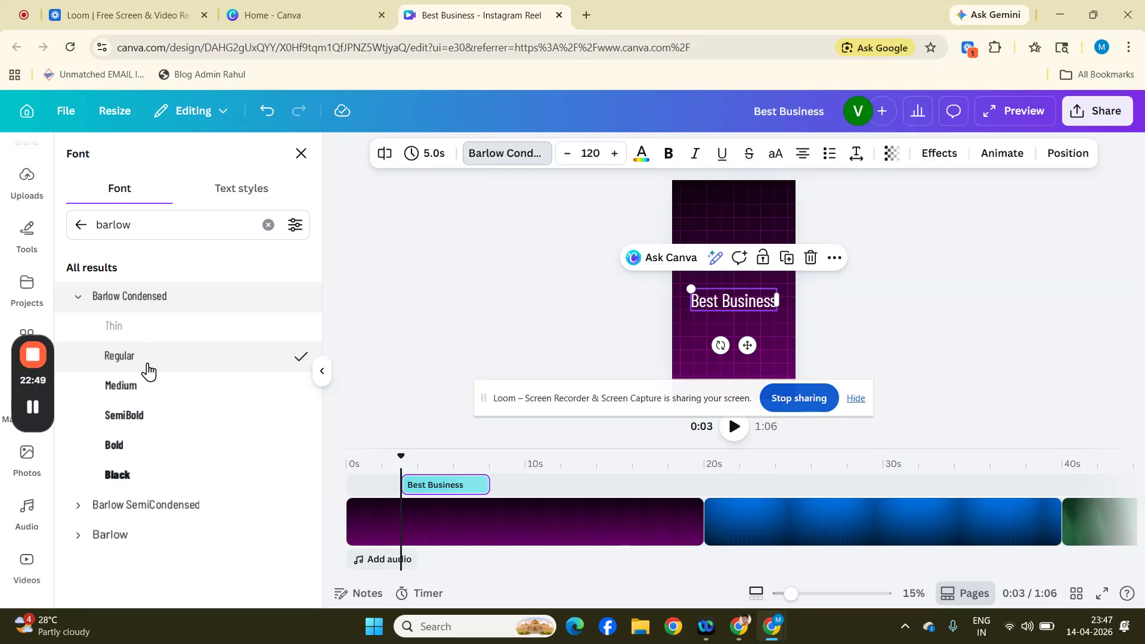
click(754, 304)
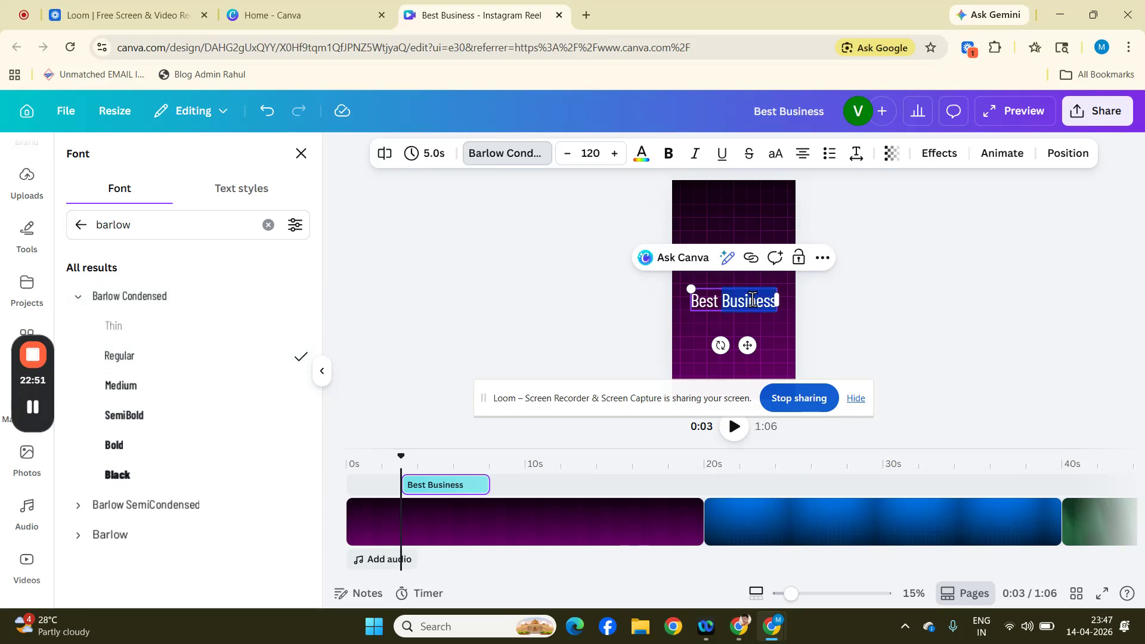
key(ctrl+a)
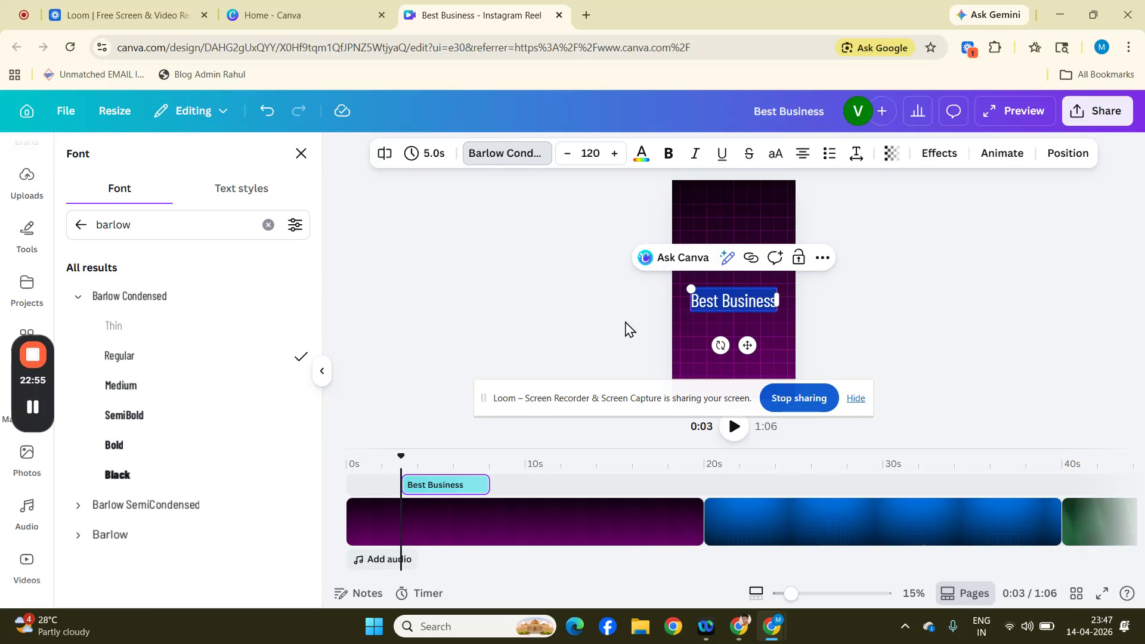
click(158, 455)
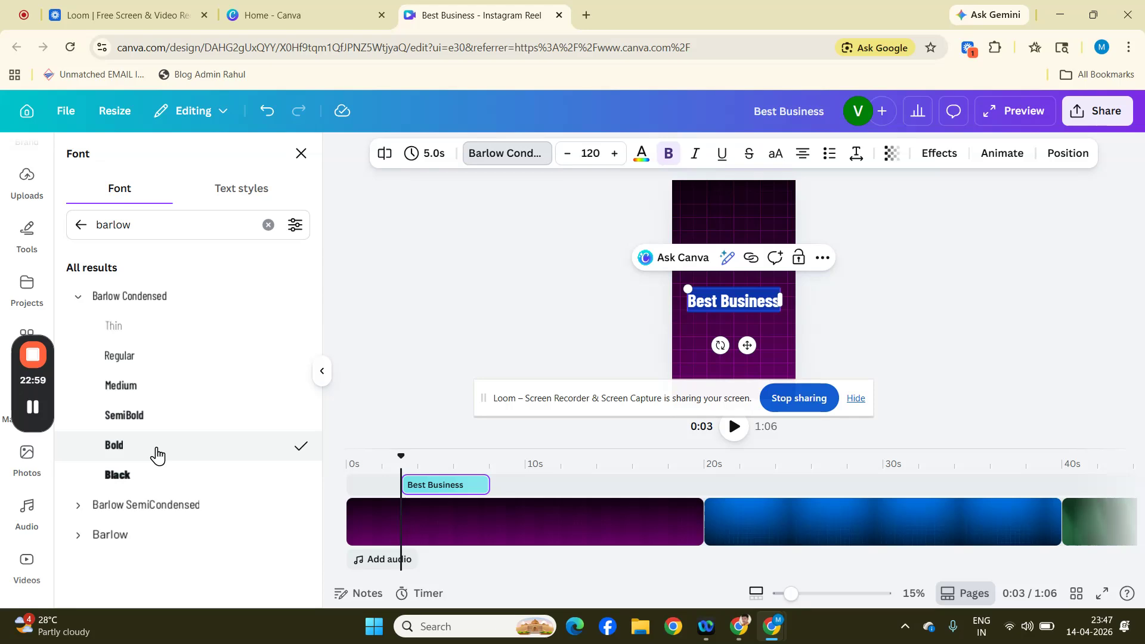
click(918, 275)
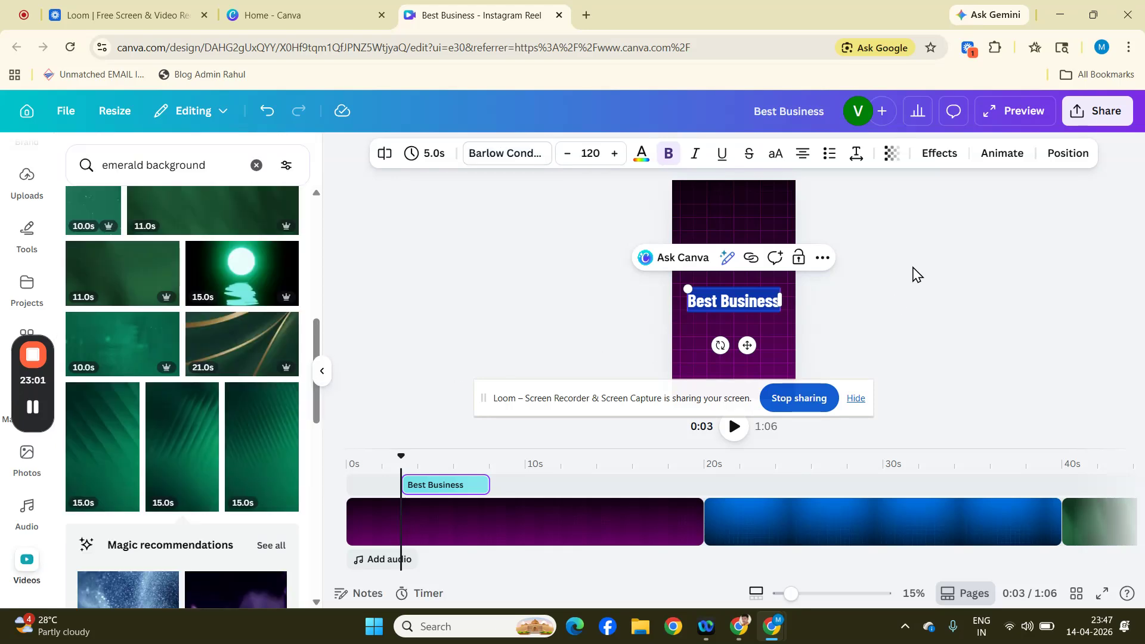
click(917, 274)
Step: Move the "Best Business" text up into the upper third of the reel and make it italic
drag(739, 305, 737, 243)
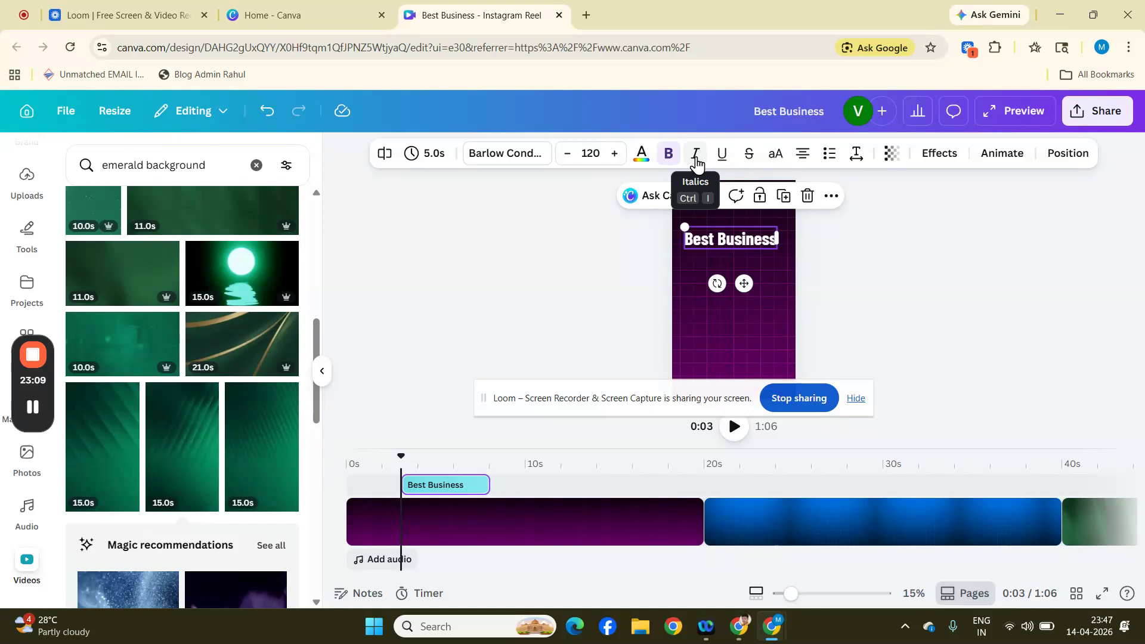
click(696, 156)
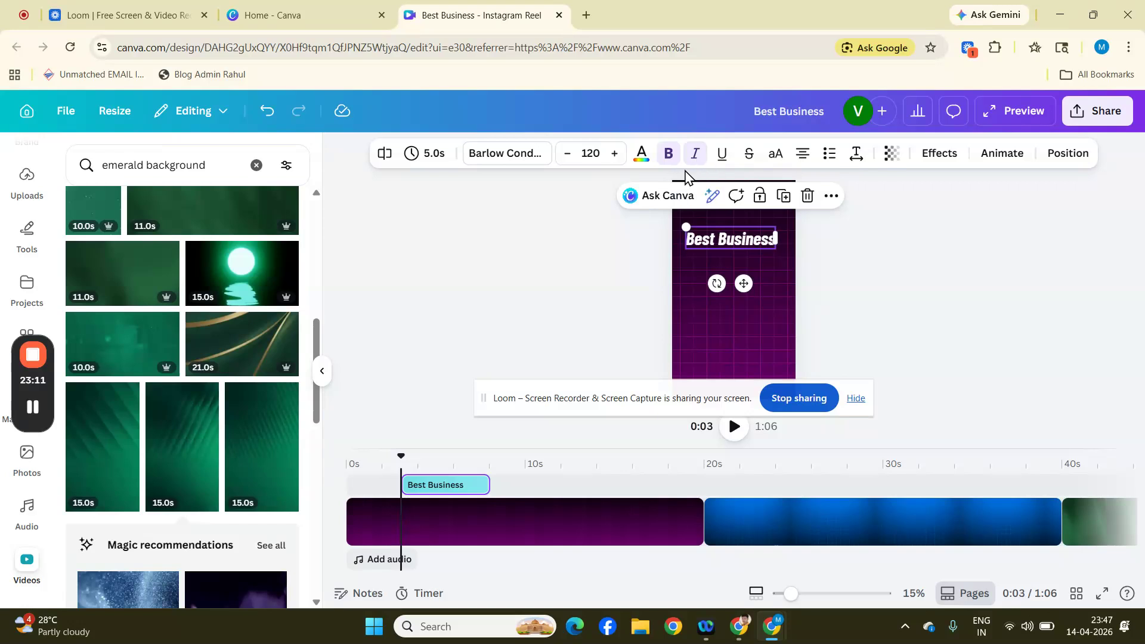
click(607, 267)
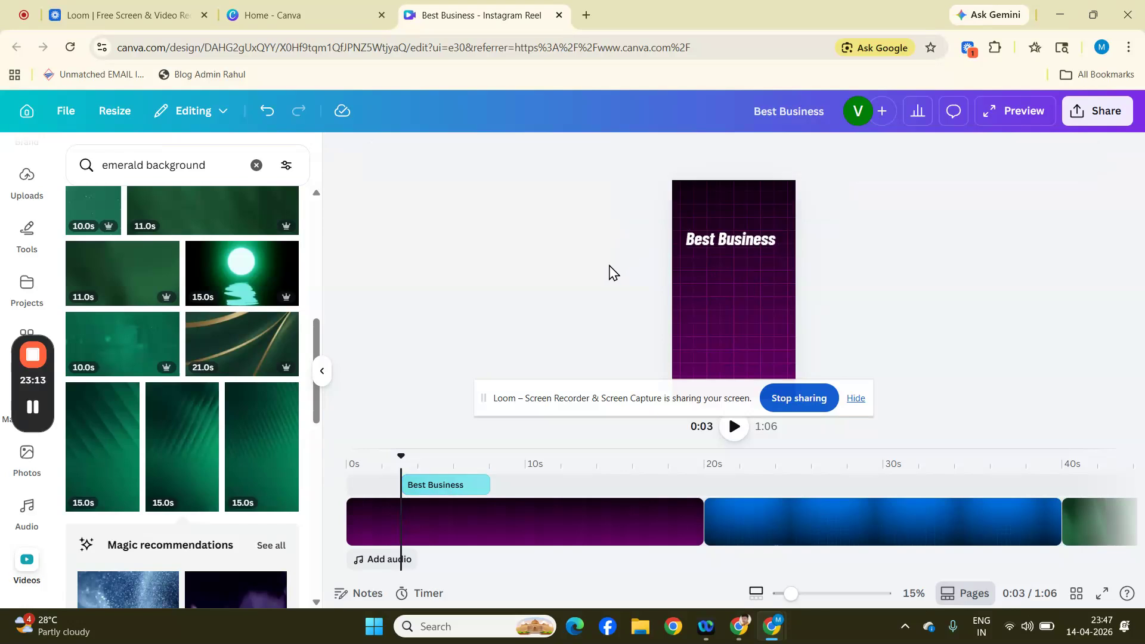
Step: Change the whole "Best Business" text to uppercase and deselect it
click(721, 239)
double_click(721, 238)
click(722, 237)
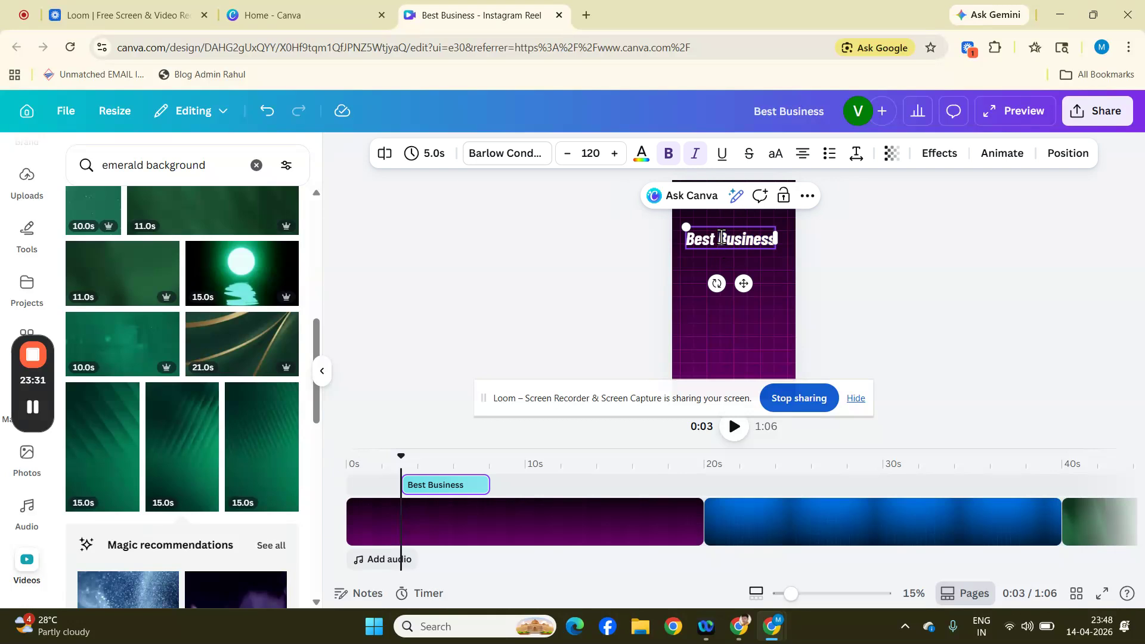
key(ctrl+a)
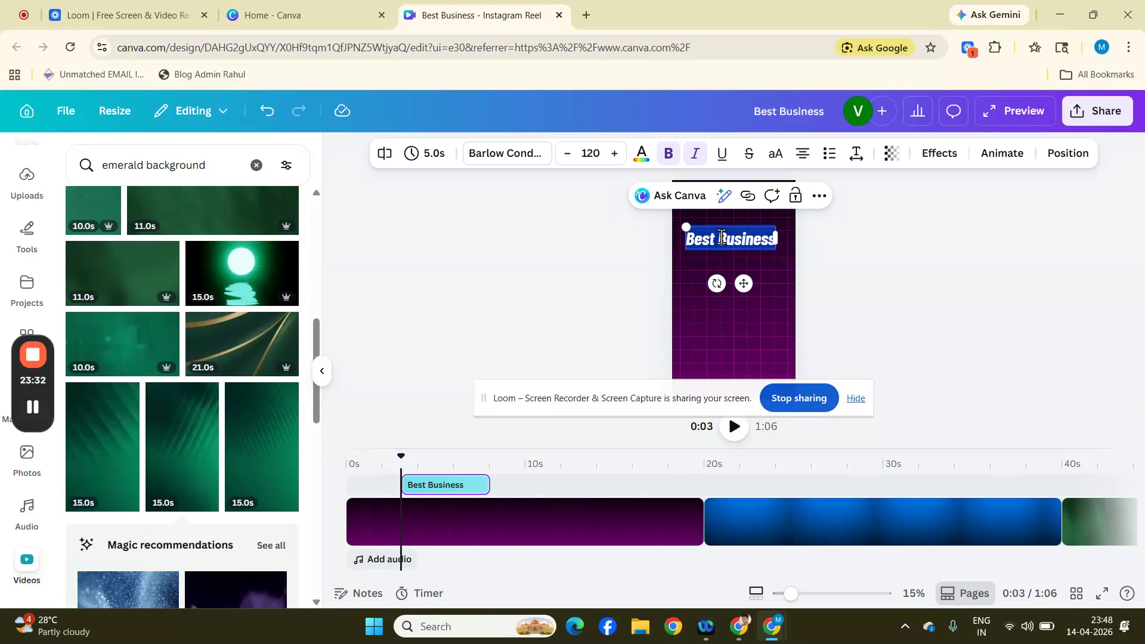
click(775, 157)
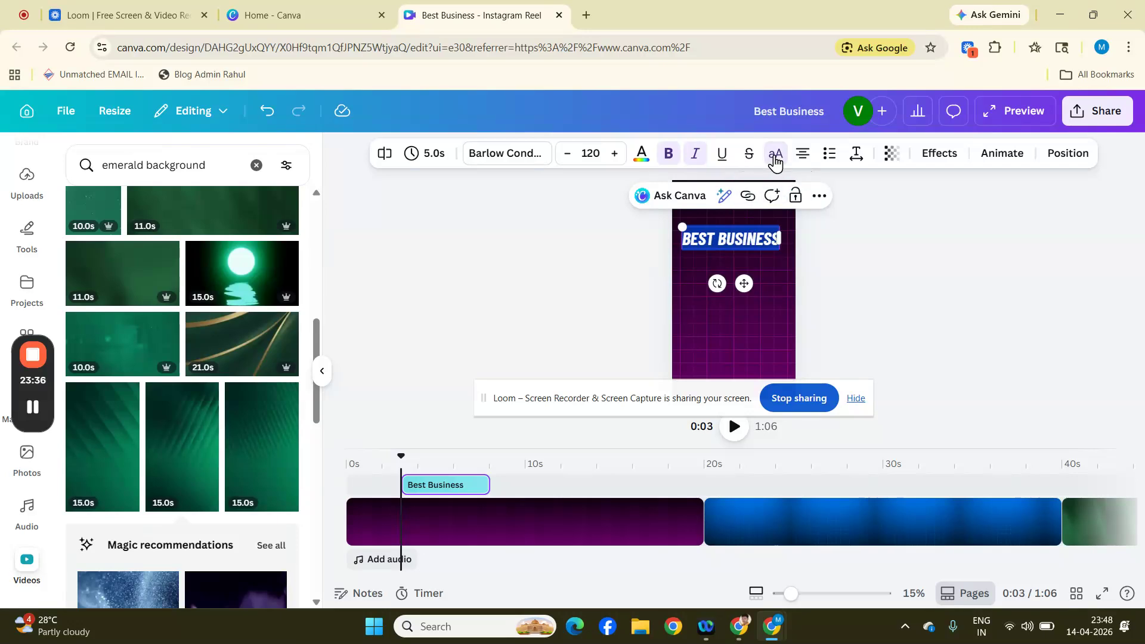
click(891, 226)
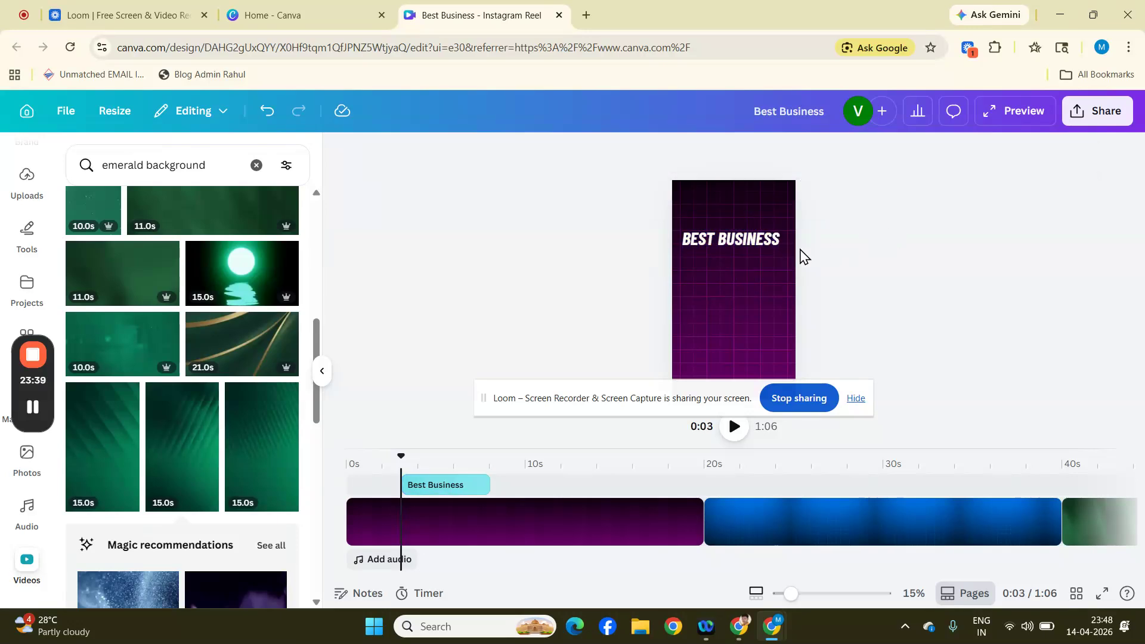
Step: Move the BEST BUSINESS title slightly up and centre it horizontally on the page
click(750, 249)
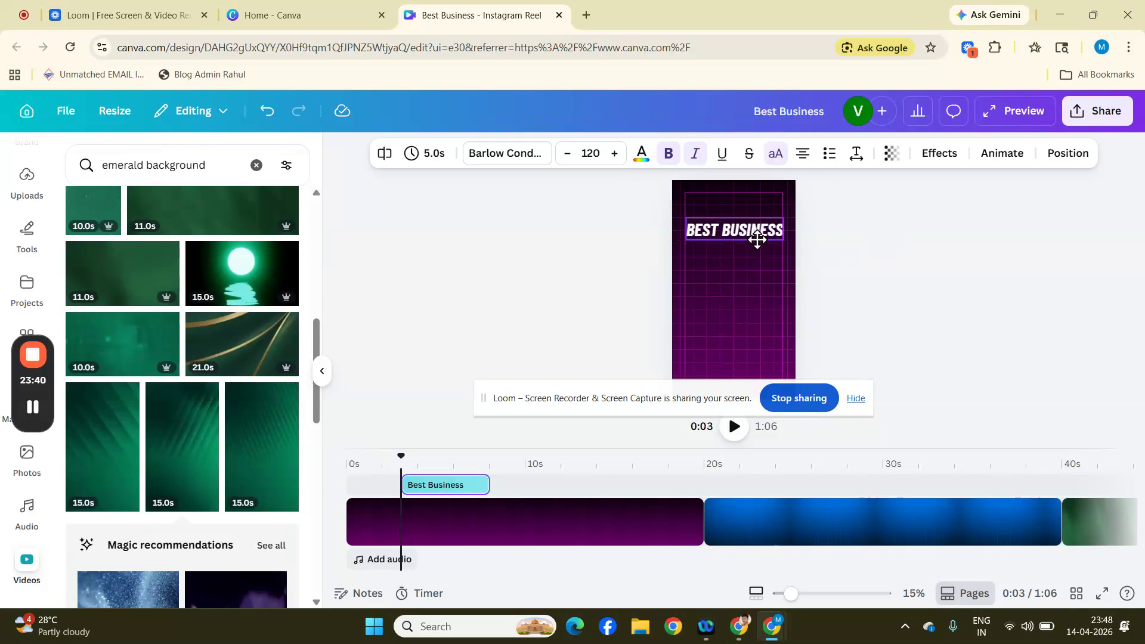
click(867, 247)
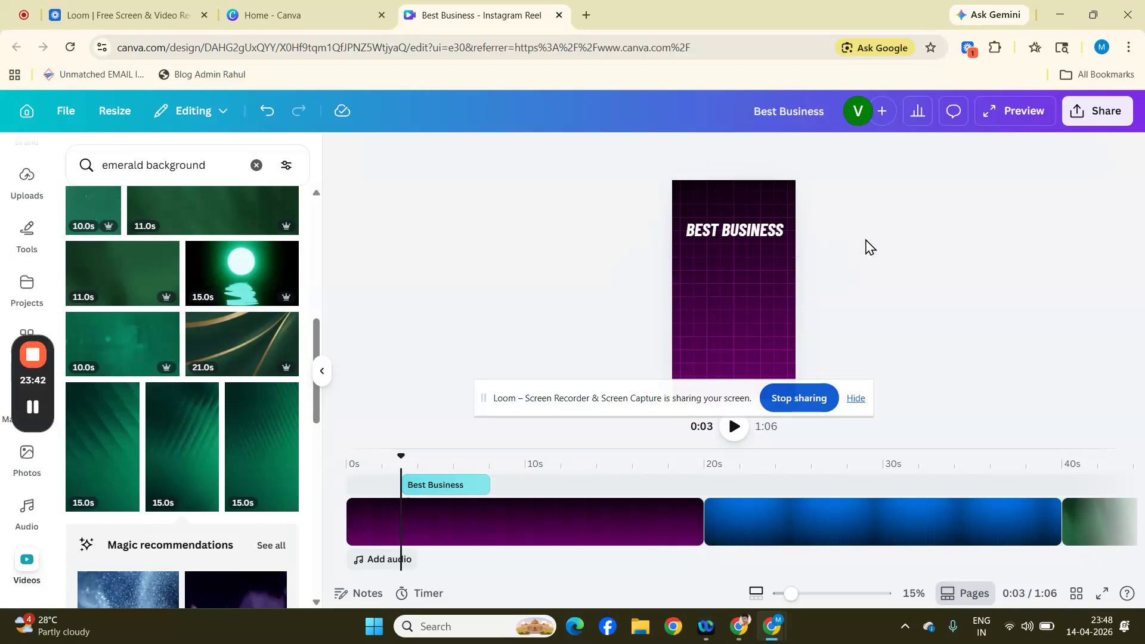
Step: Examine the BEST BUSINESS title's font family, weight, italic and uppercase settings
click(763, 232)
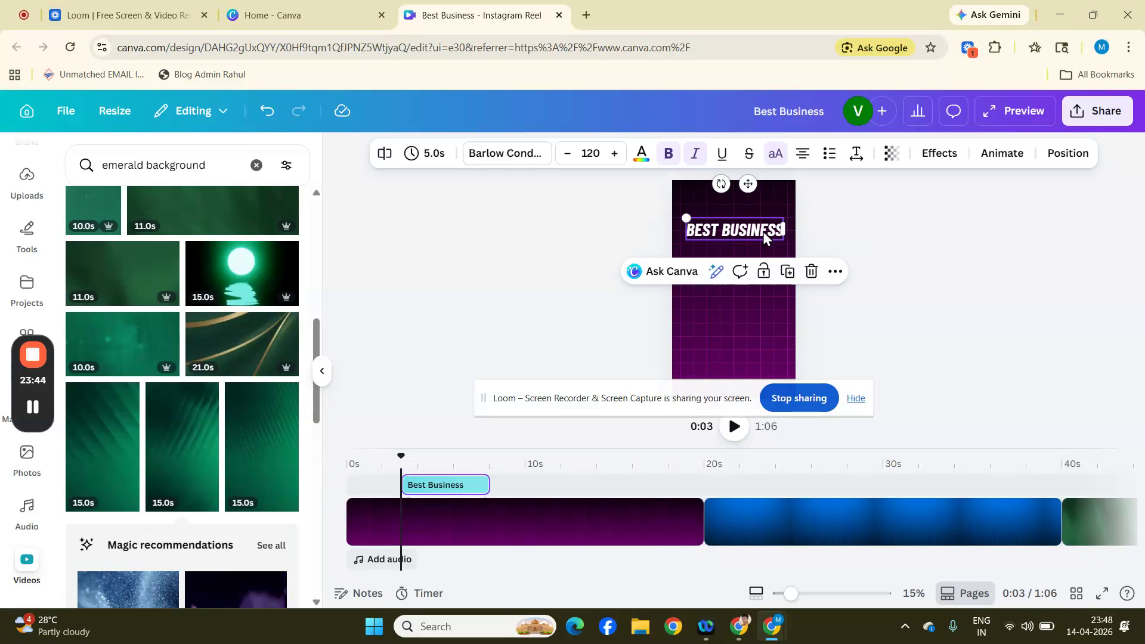
click(510, 156)
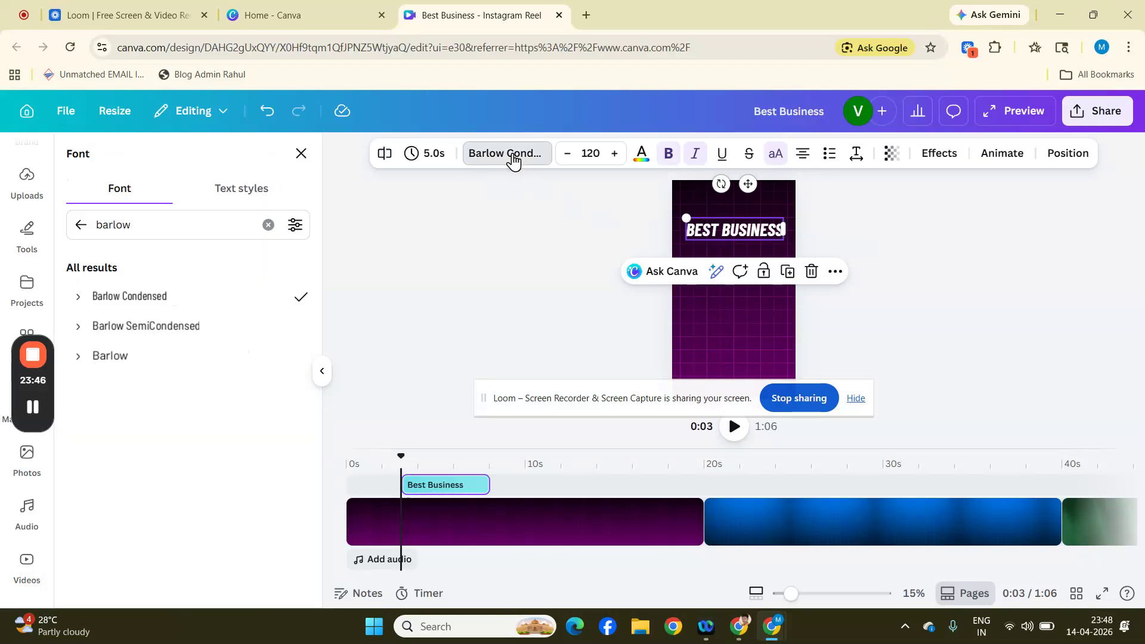
click(78, 298)
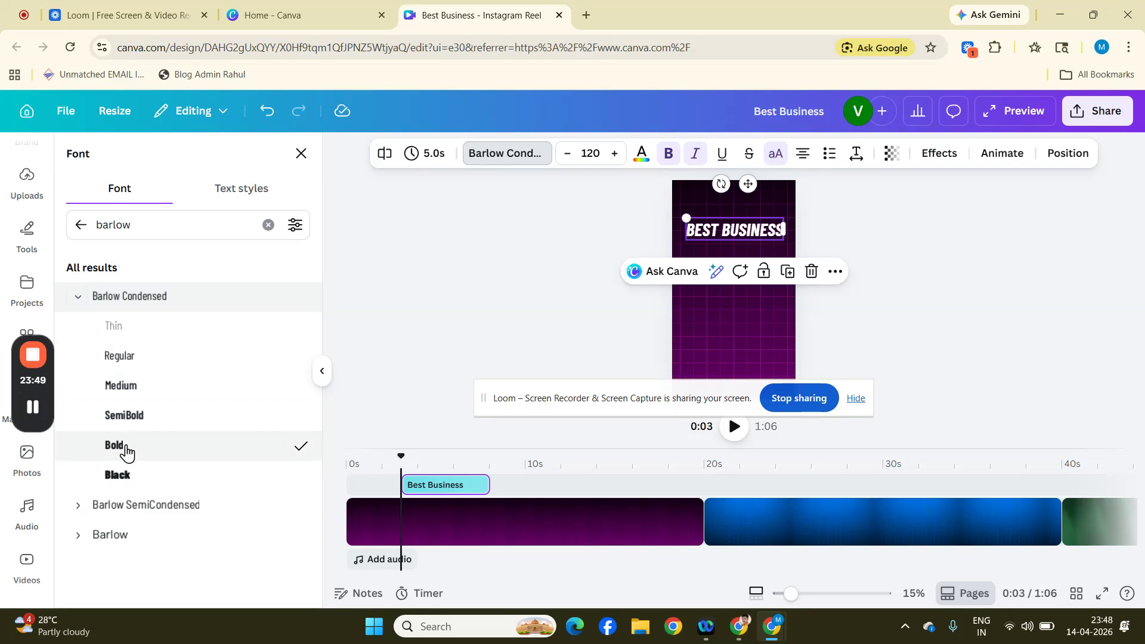
click(696, 157)
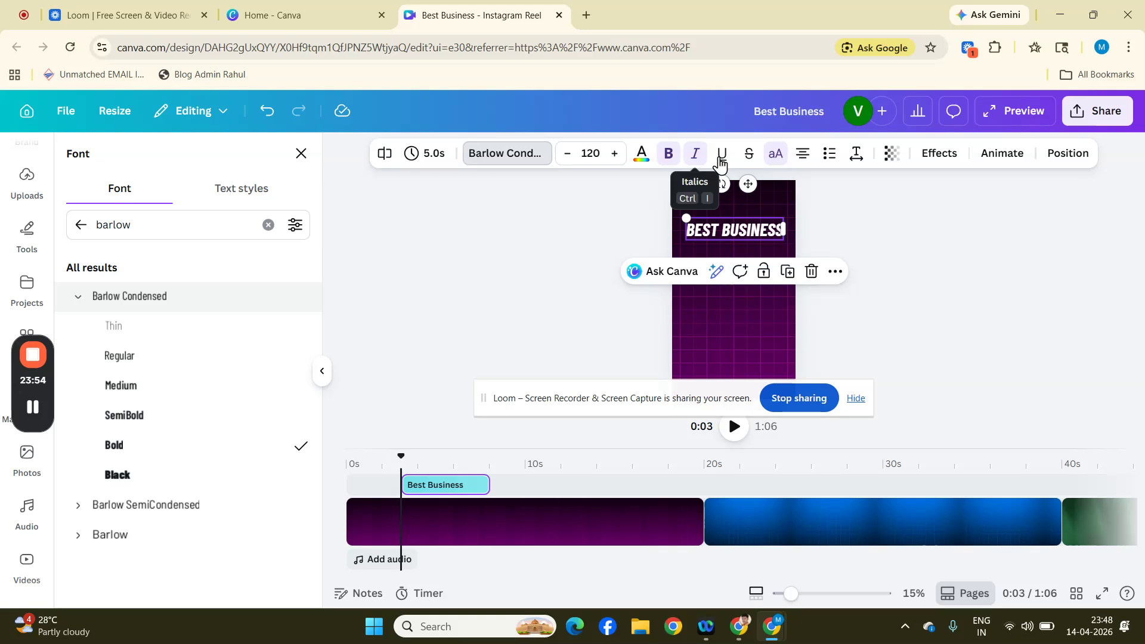
click(775, 161)
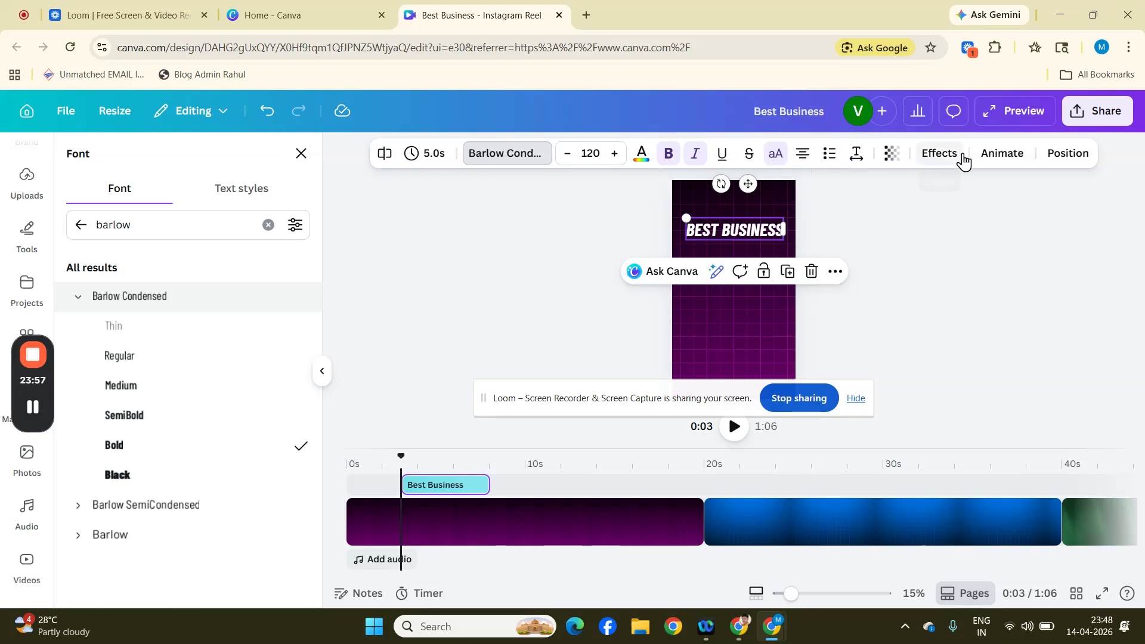
Step: Apply the Outline text effect to the BEST BUSINESS title with a black outline colour
click(953, 160)
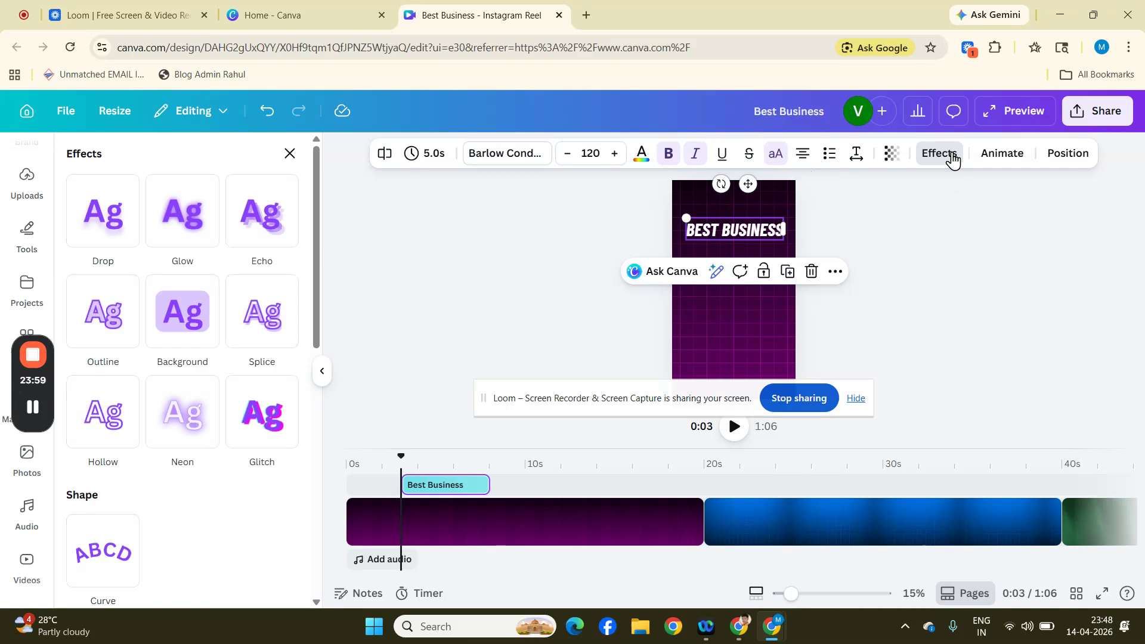
click(119, 320)
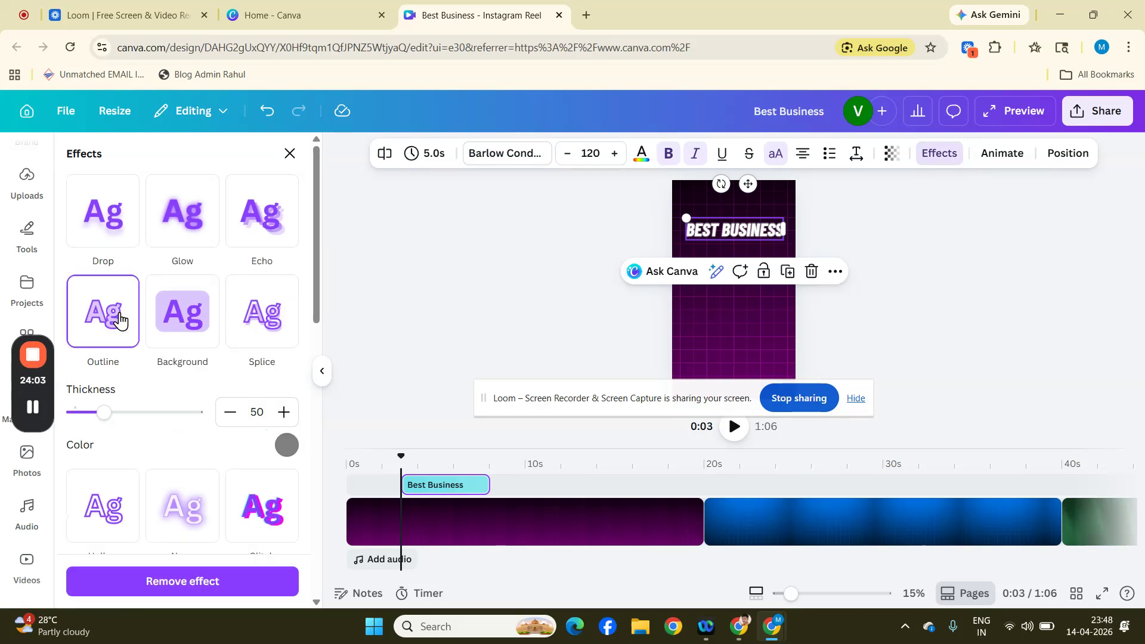
click(285, 448)
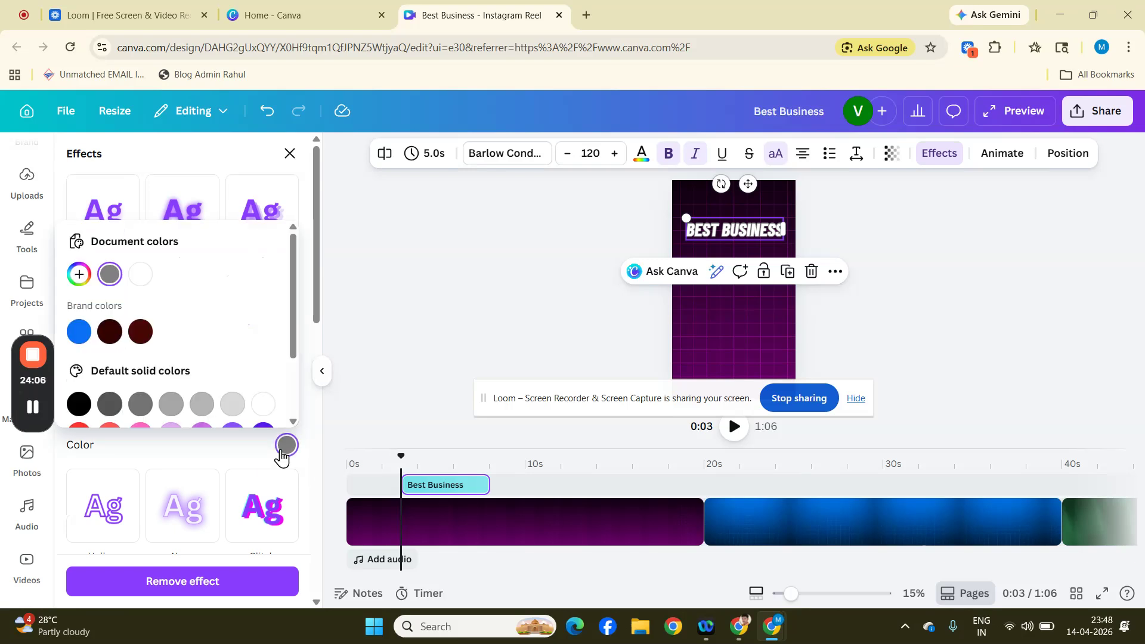
click(76, 407)
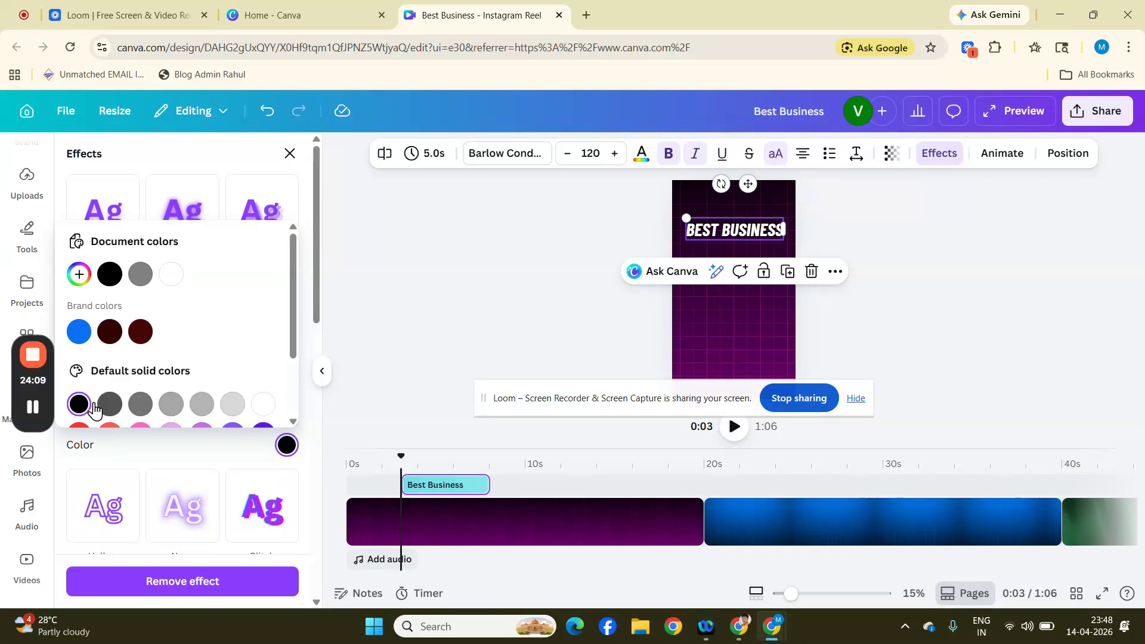
click(500, 256)
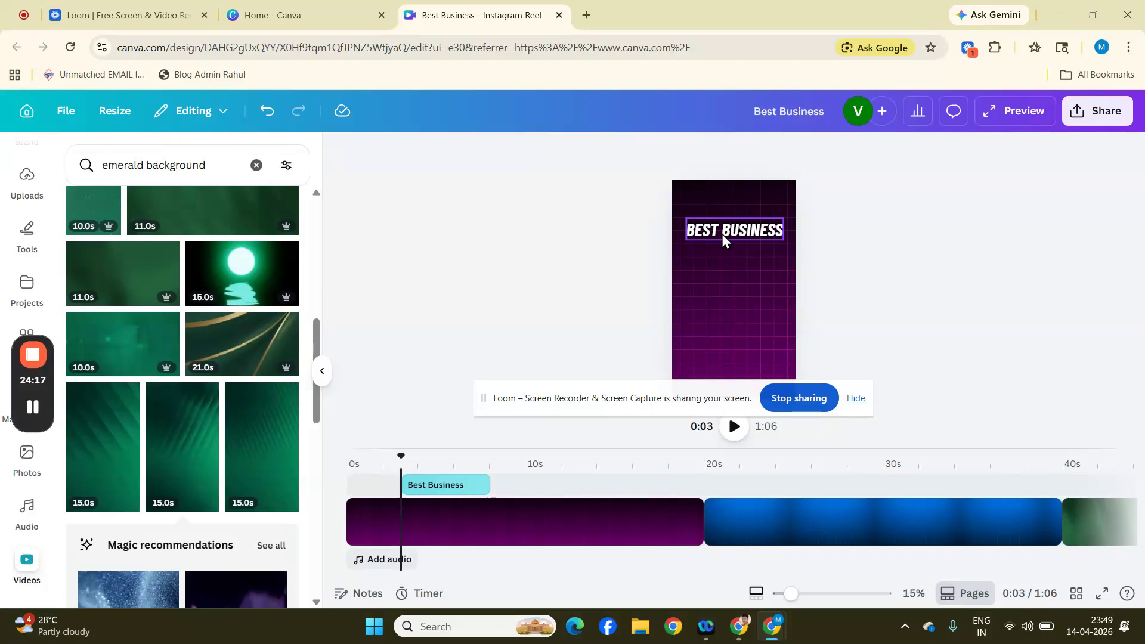
Step: Set the BEST BUSINESS title's text colour to the custom yellow #F2F00
click(752, 234)
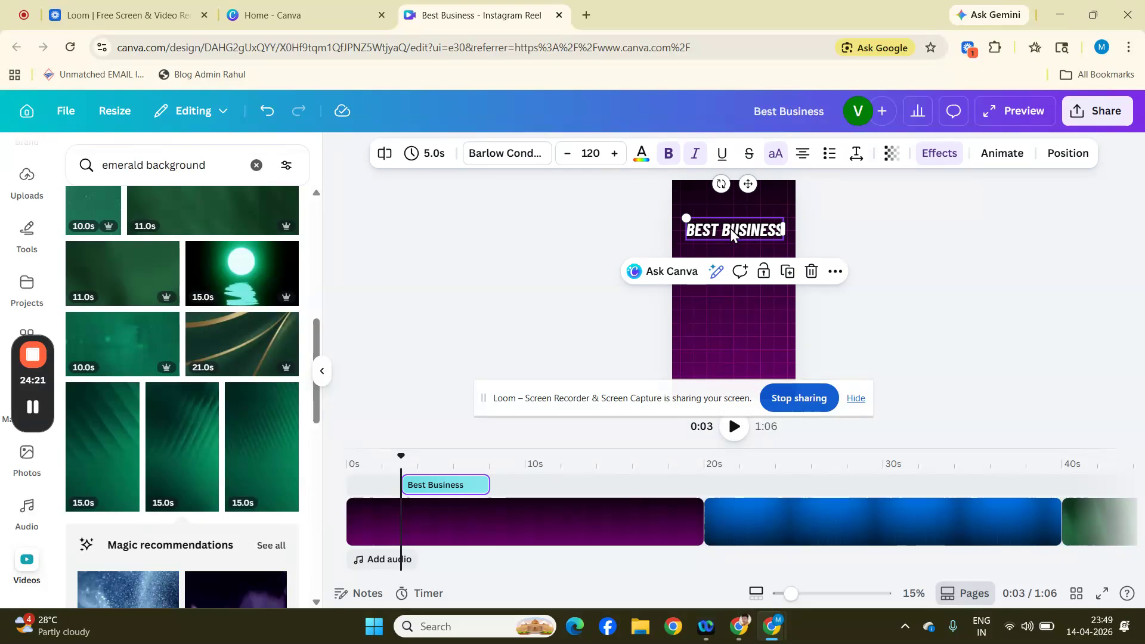
click(641, 156)
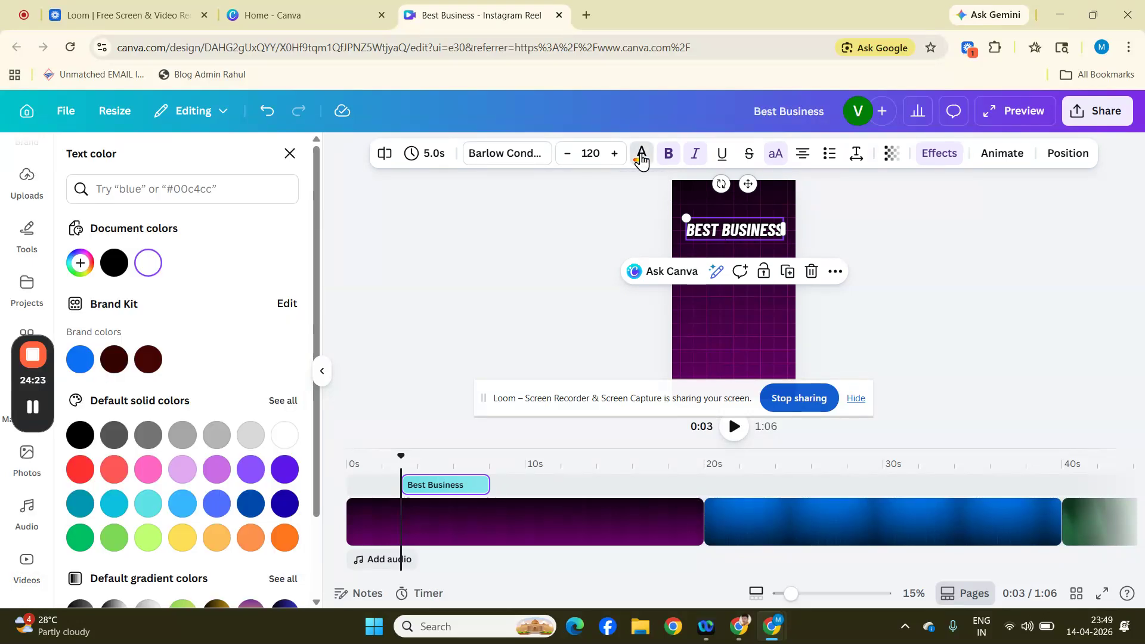
click(81, 273)
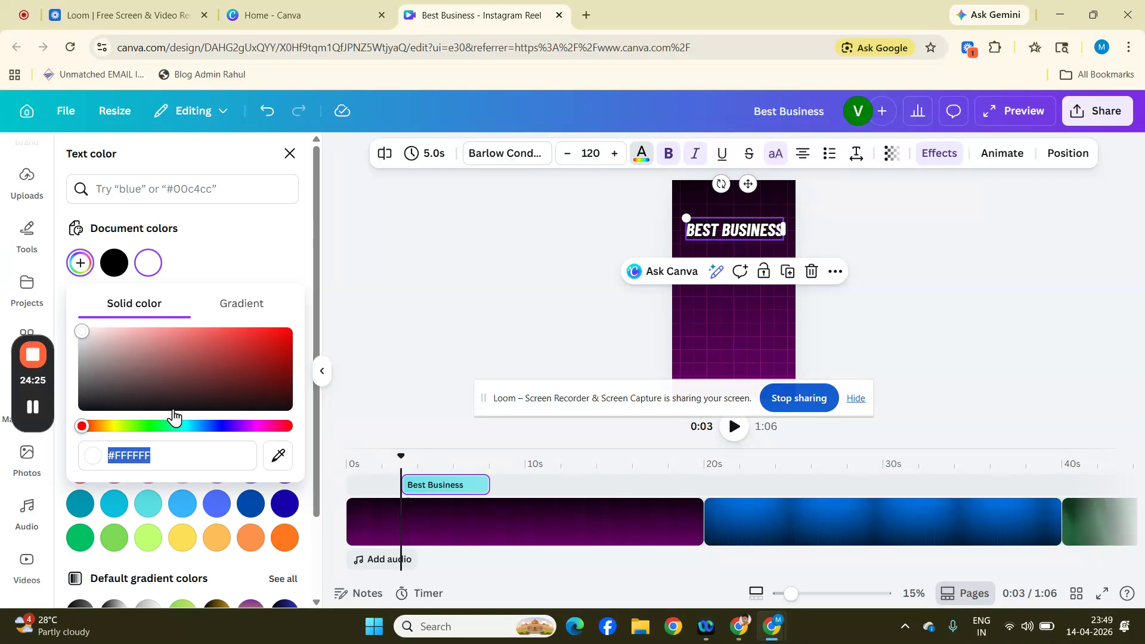
click(182, 454)
drag(182, 453, 115, 454)
text(F)
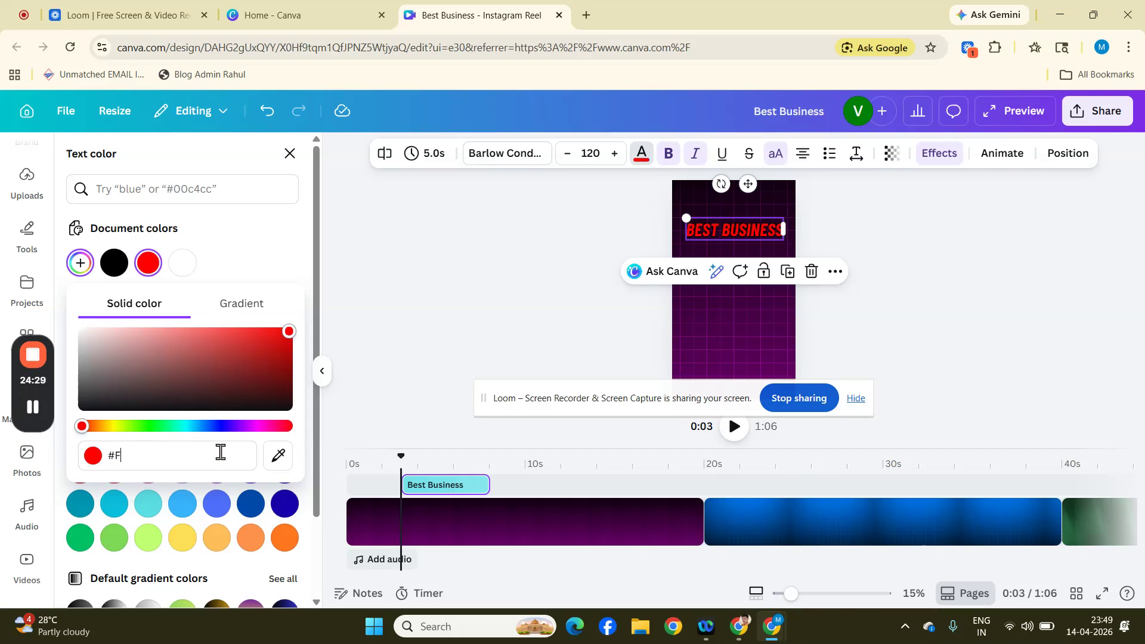
text(2)
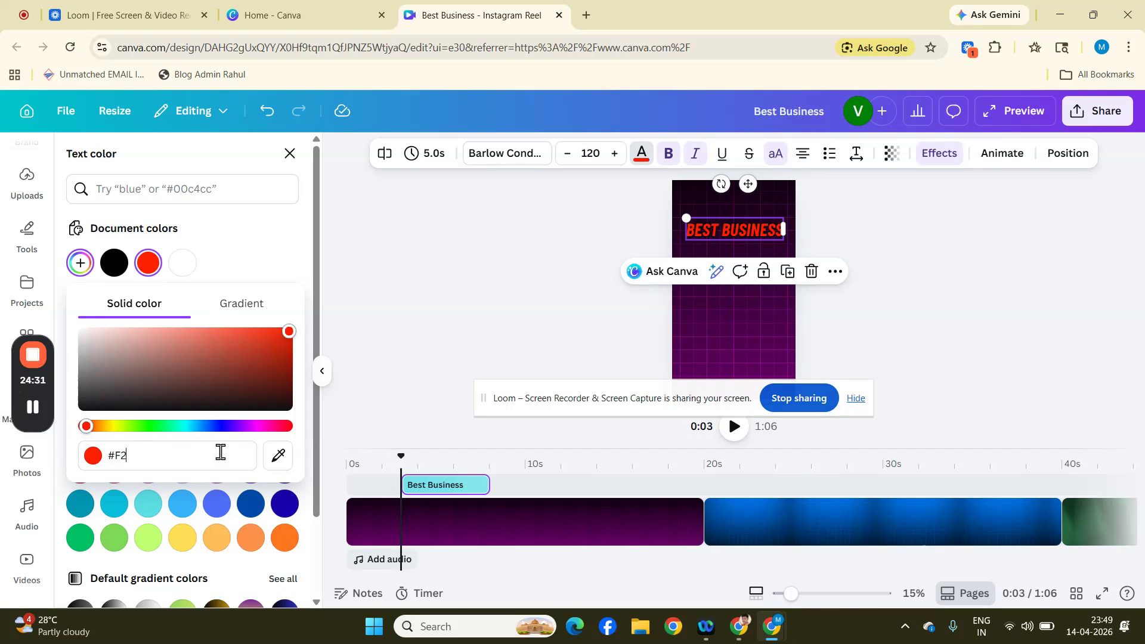
text(F00)
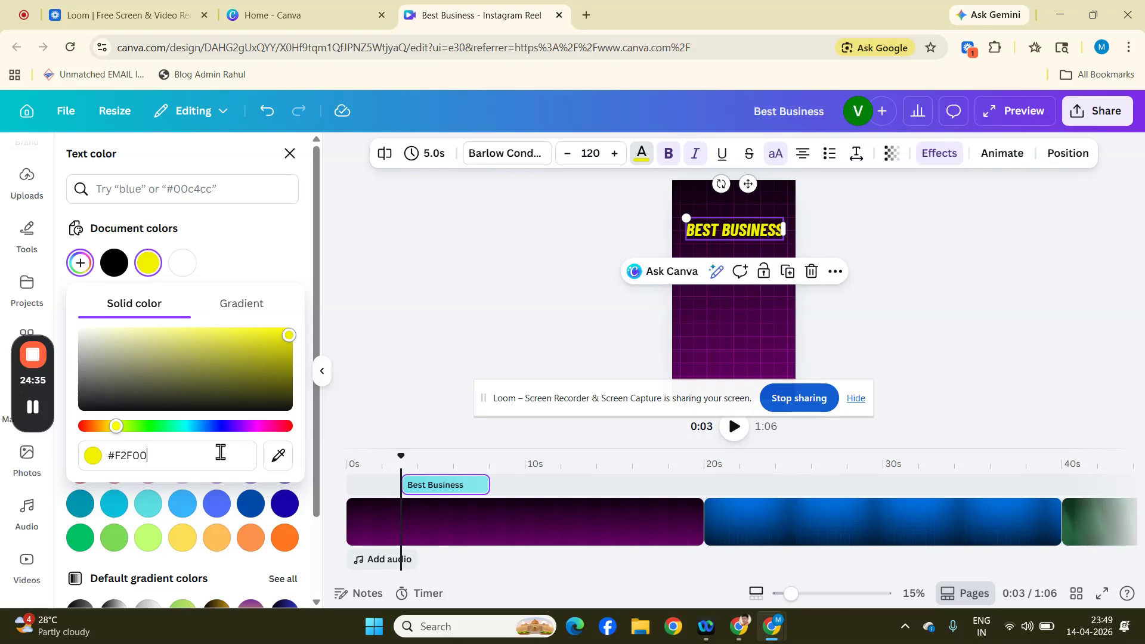
click(916, 259)
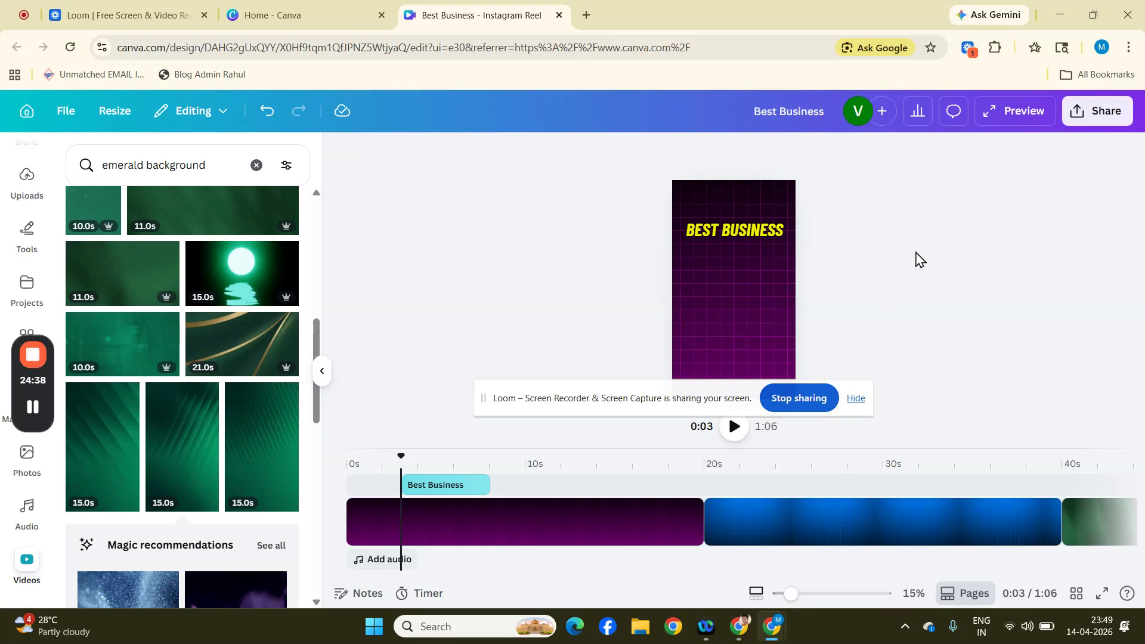
Step: Move the BEST BUSINESS title down, leaving room for another line of text above it
click(749, 231)
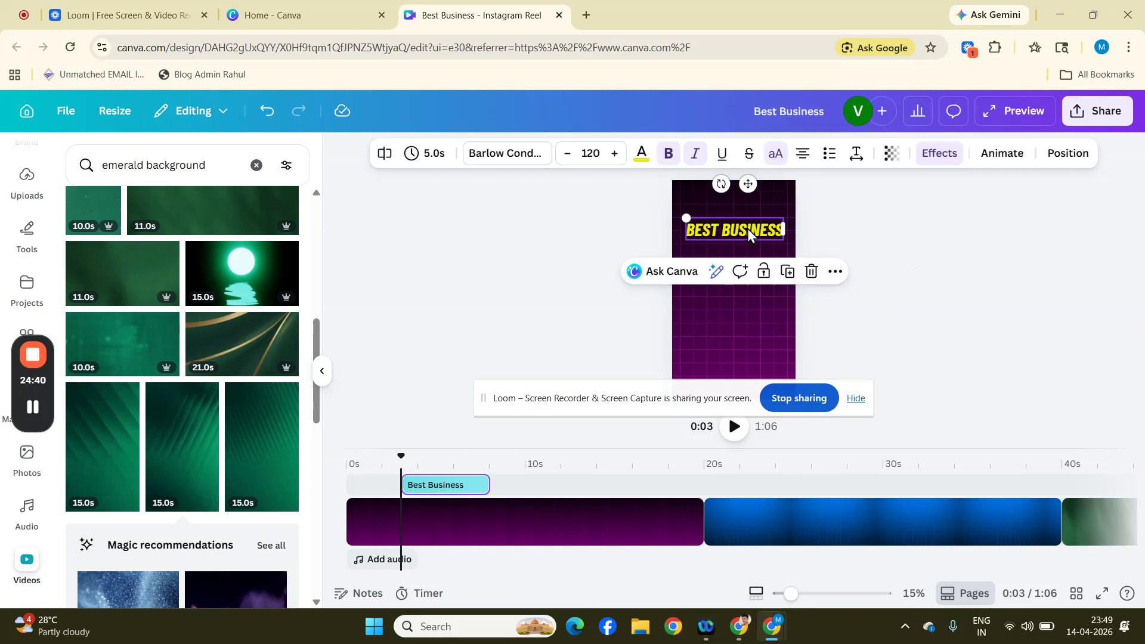
click(881, 233)
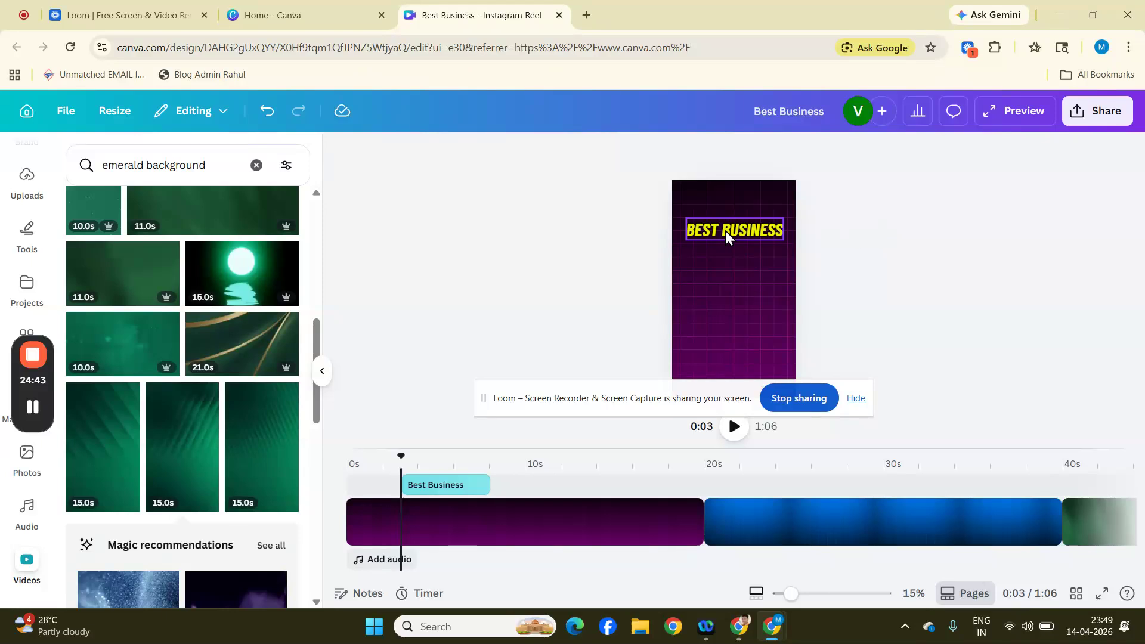
click(769, 234)
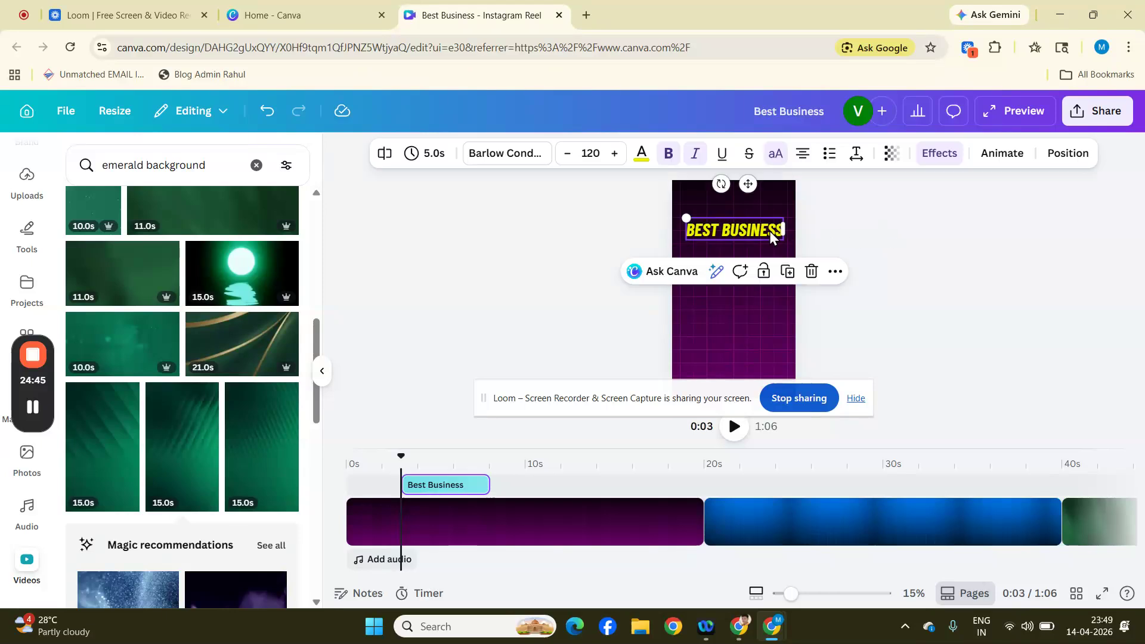
drag(769, 231, 765, 258)
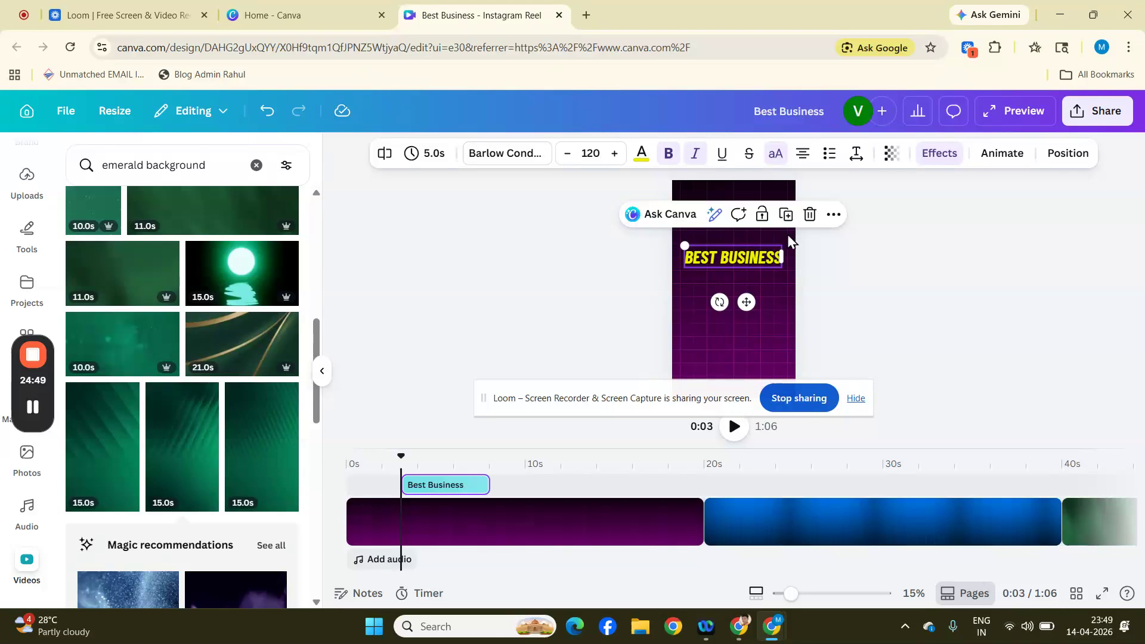
click(866, 270)
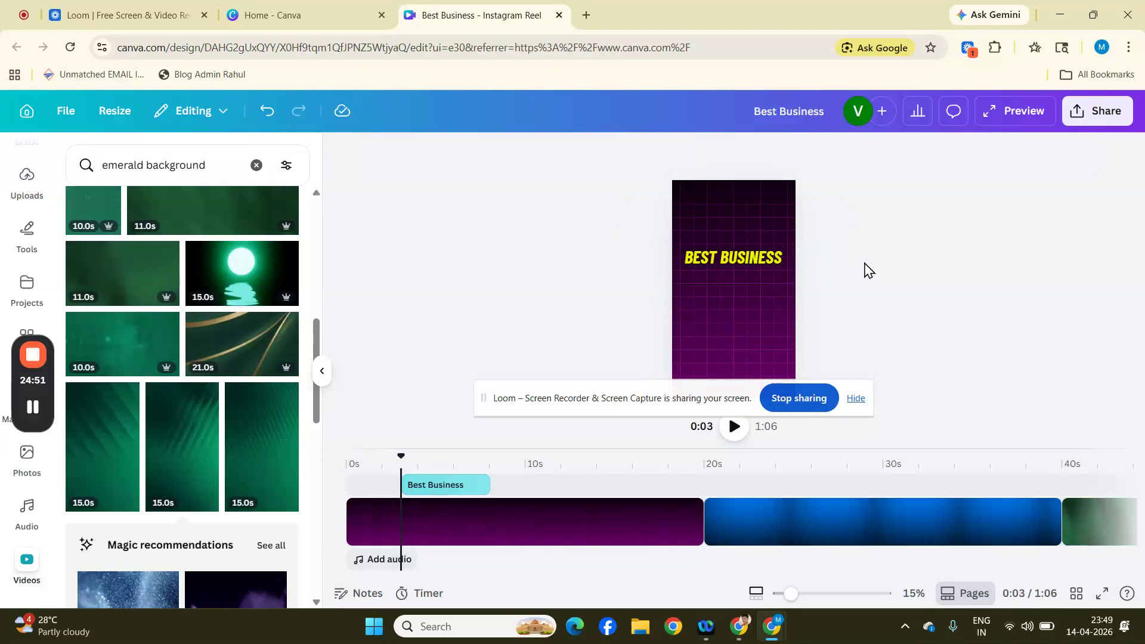
Step: Duplicate the BEST BUSINESS title and place the copy directly above the original
click(769, 265)
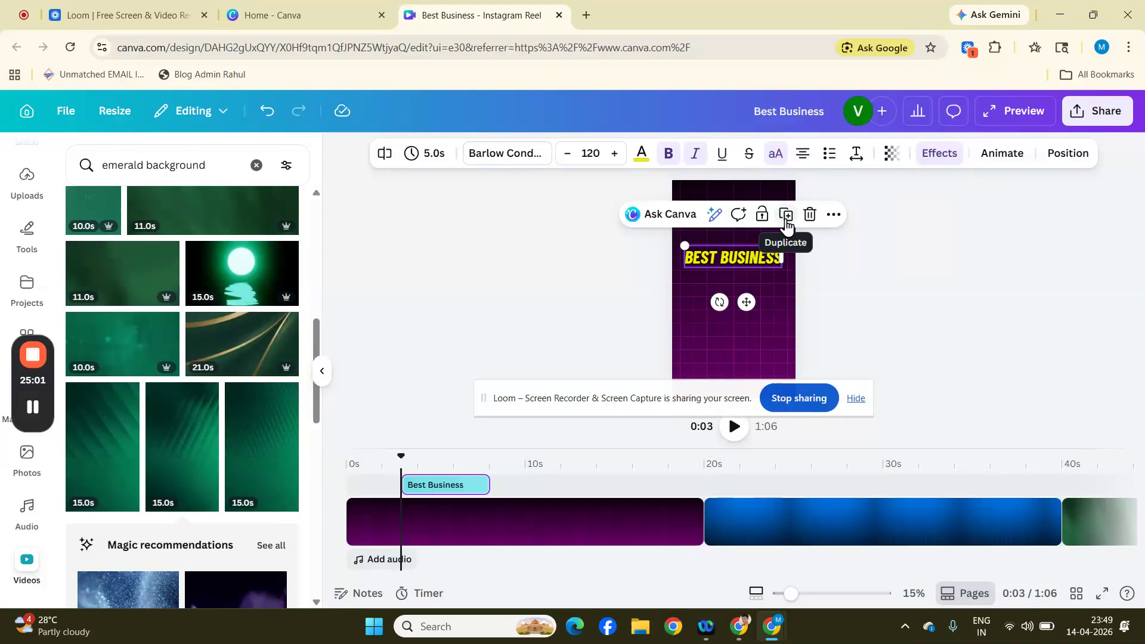
click(900, 264)
click(744, 259)
click(787, 222)
drag(745, 267, 744, 241)
Step: Replace the upper copy's text with "Searching For"
double_click(743, 231)
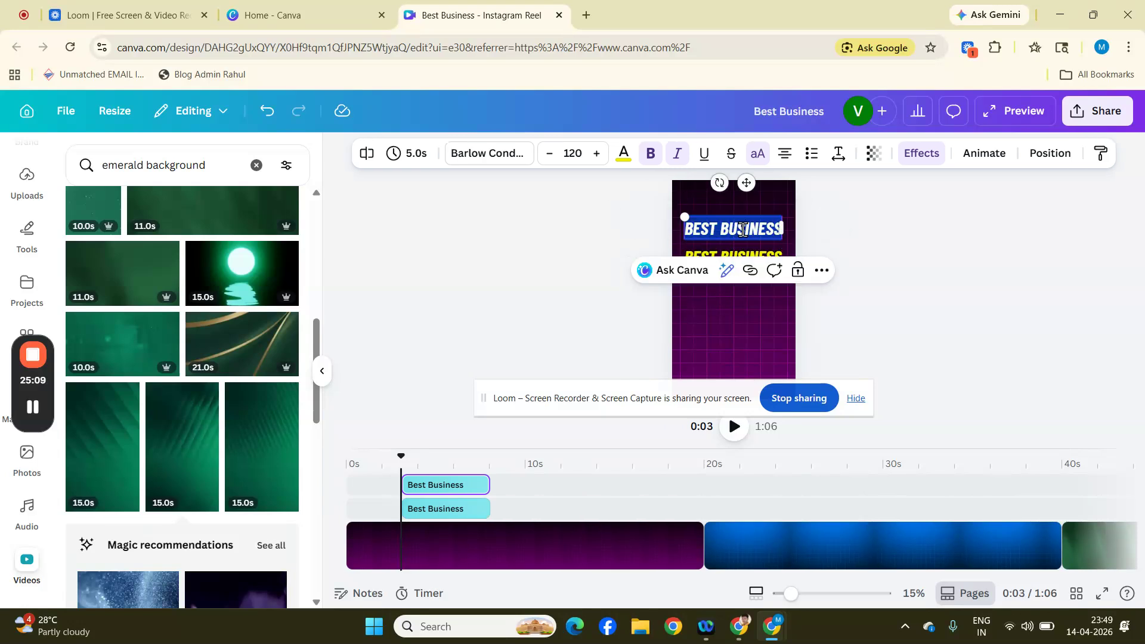
text(Searching)
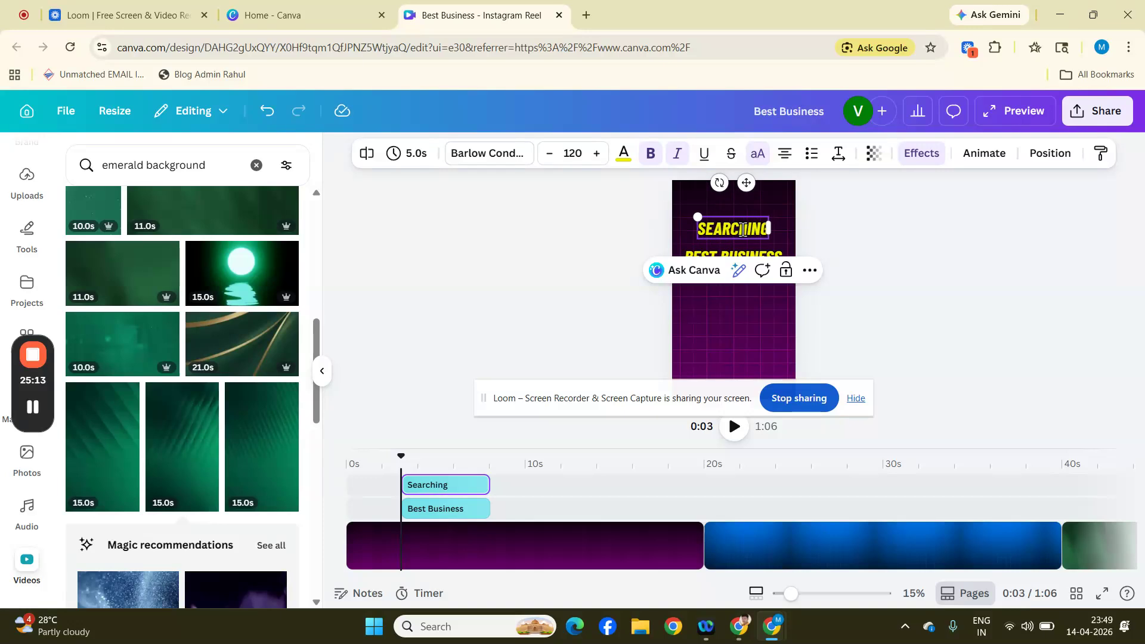
text( For)
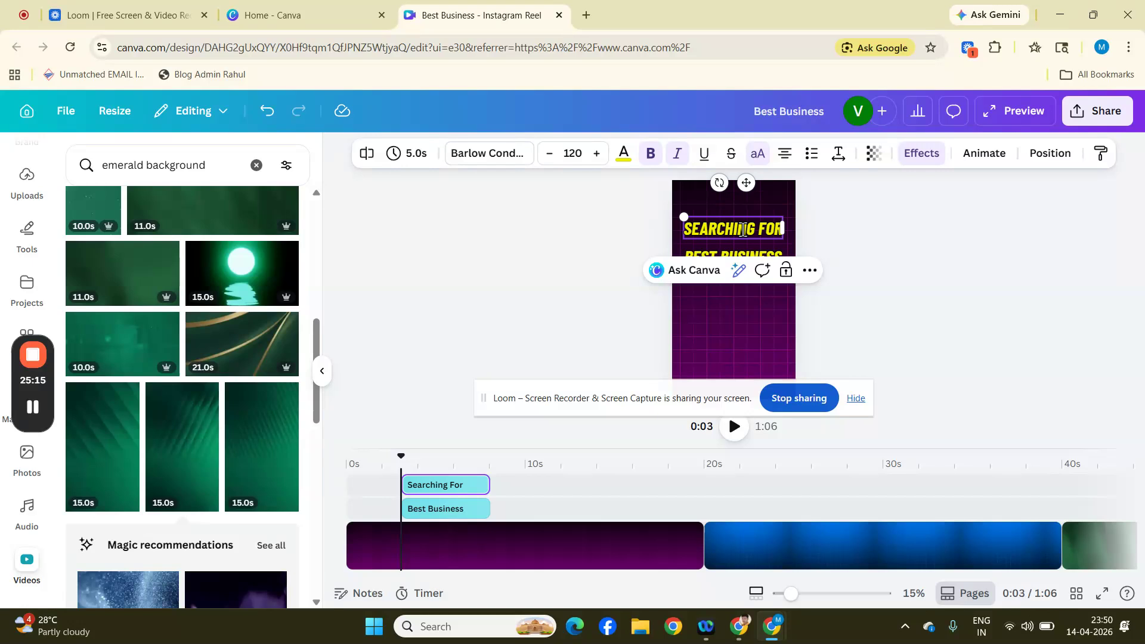
click(853, 235)
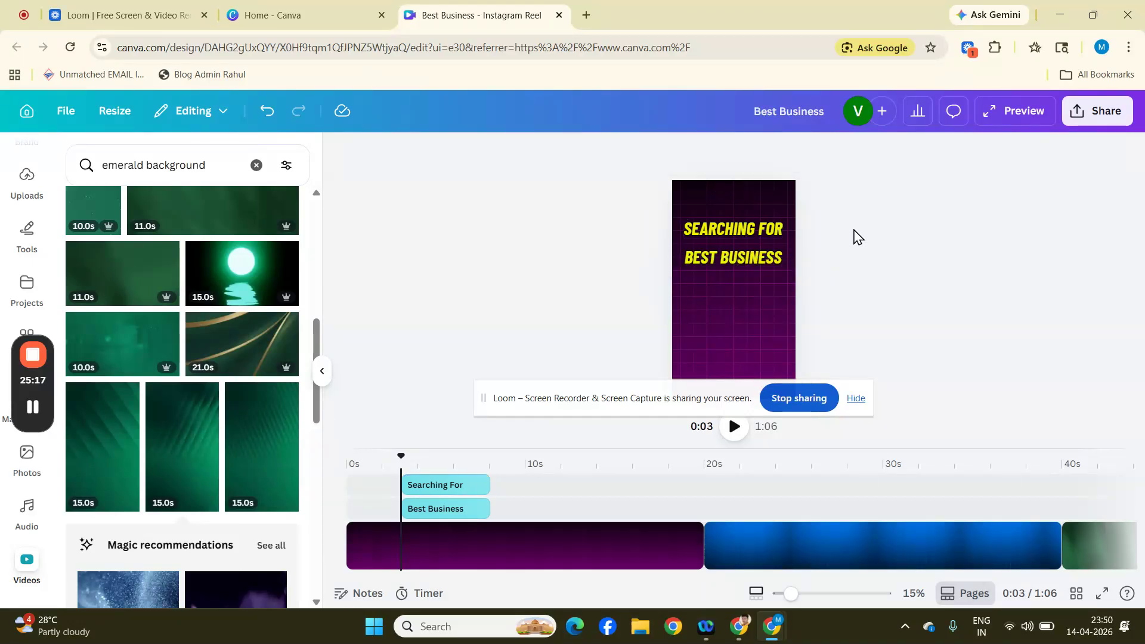
Step: Reduce the "Searching For" line to size 64, place it centred closely above BEST BUSINESS, and settle on size 72
click(766, 231)
click(572, 154)
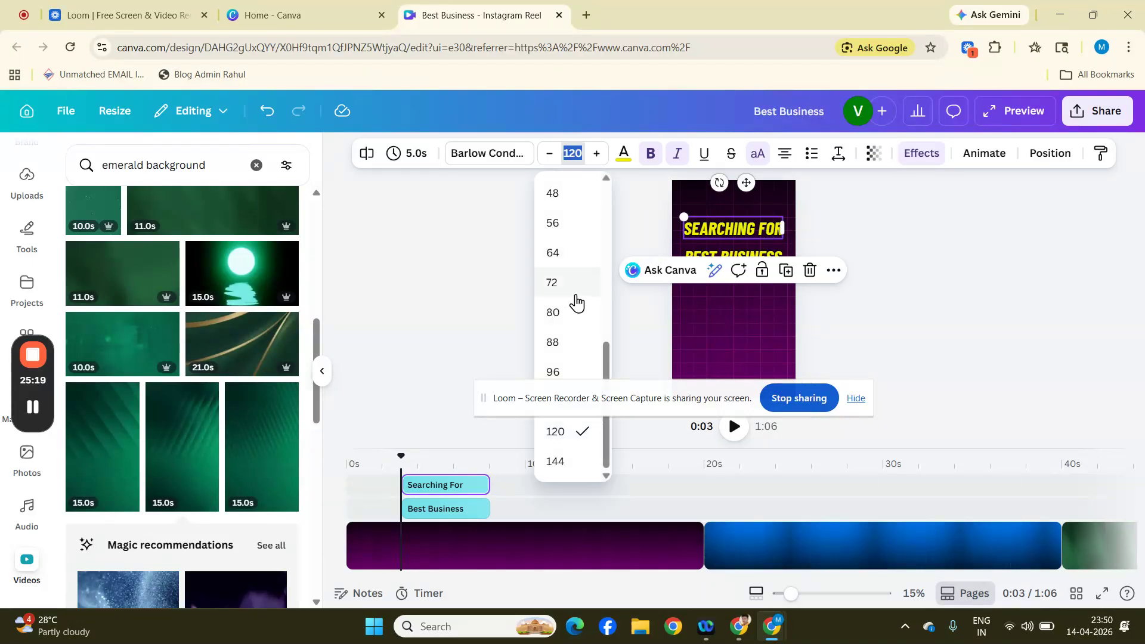
click(570, 254)
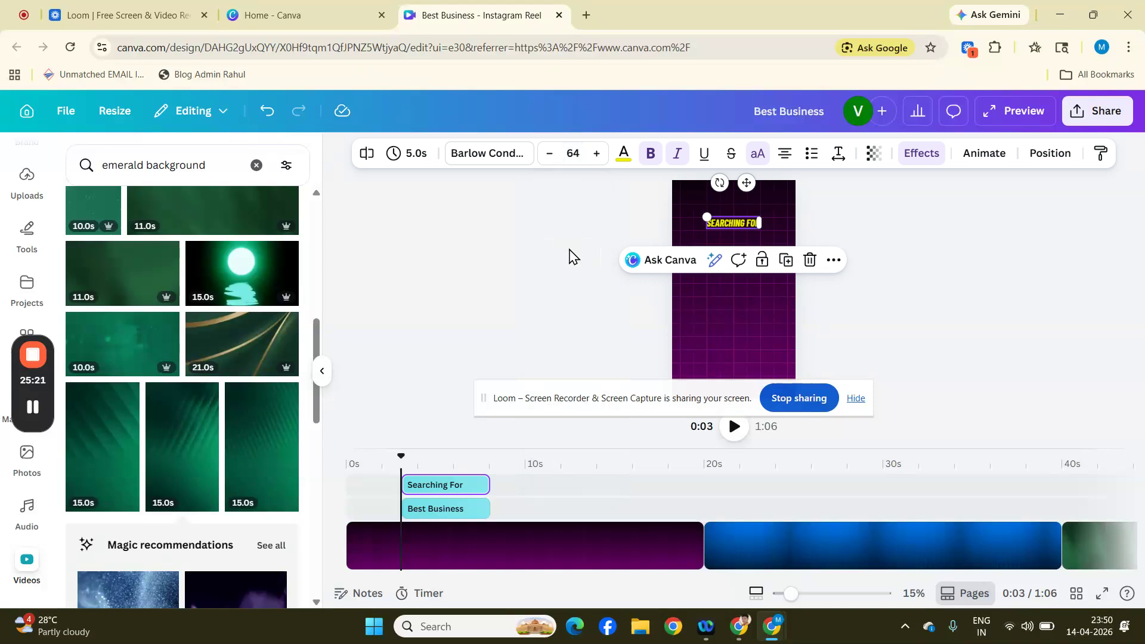
click(911, 239)
drag(728, 226, 727, 236)
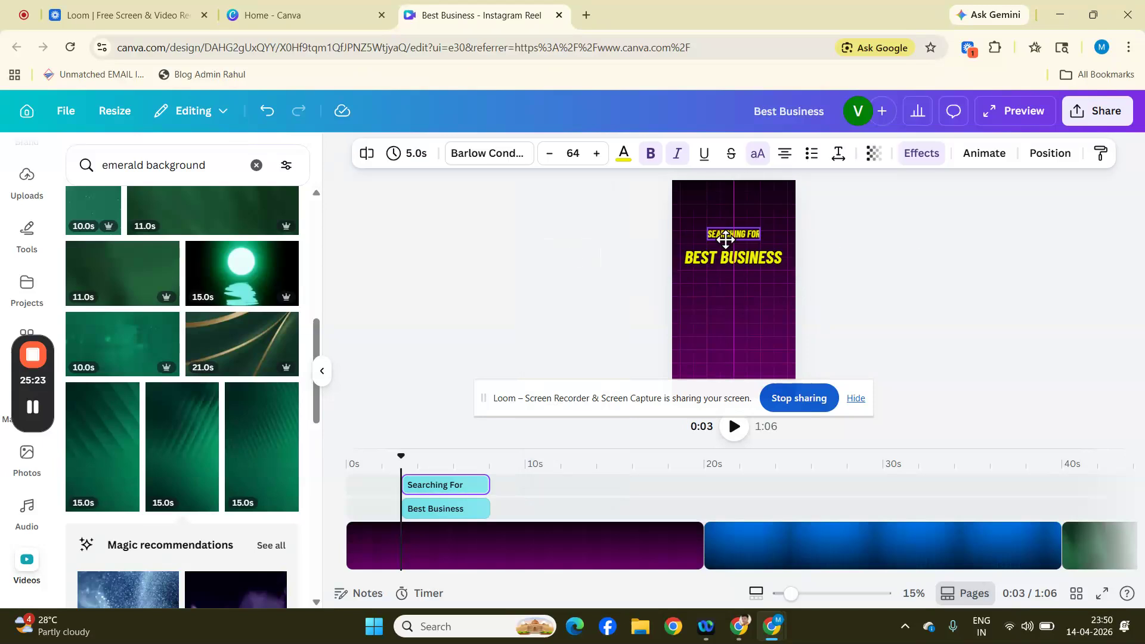
click(572, 153)
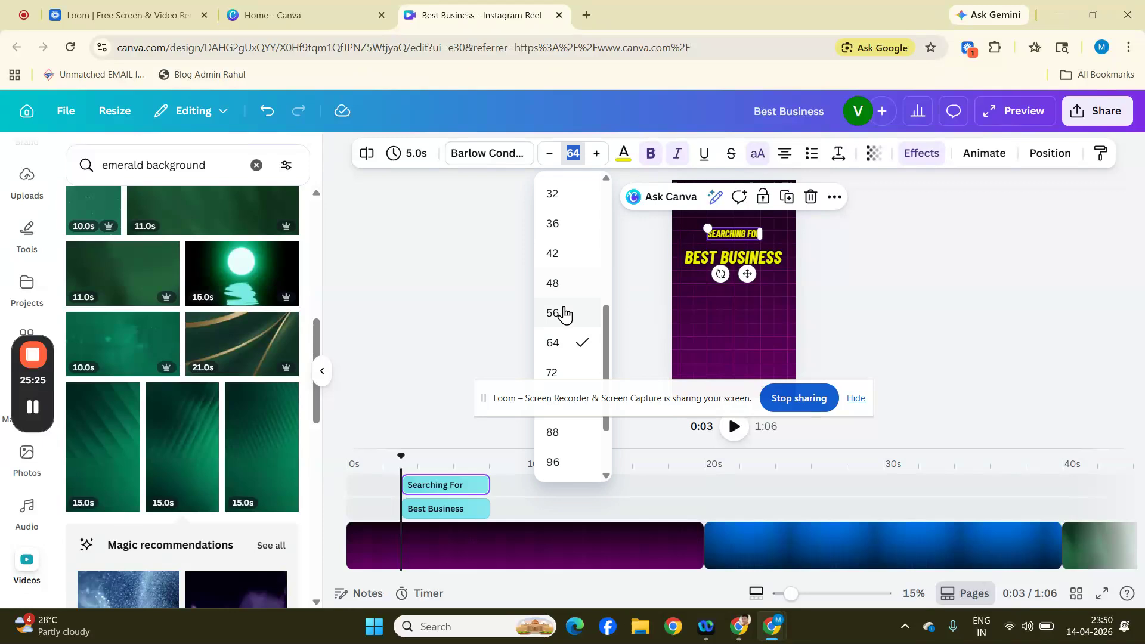
click(560, 370)
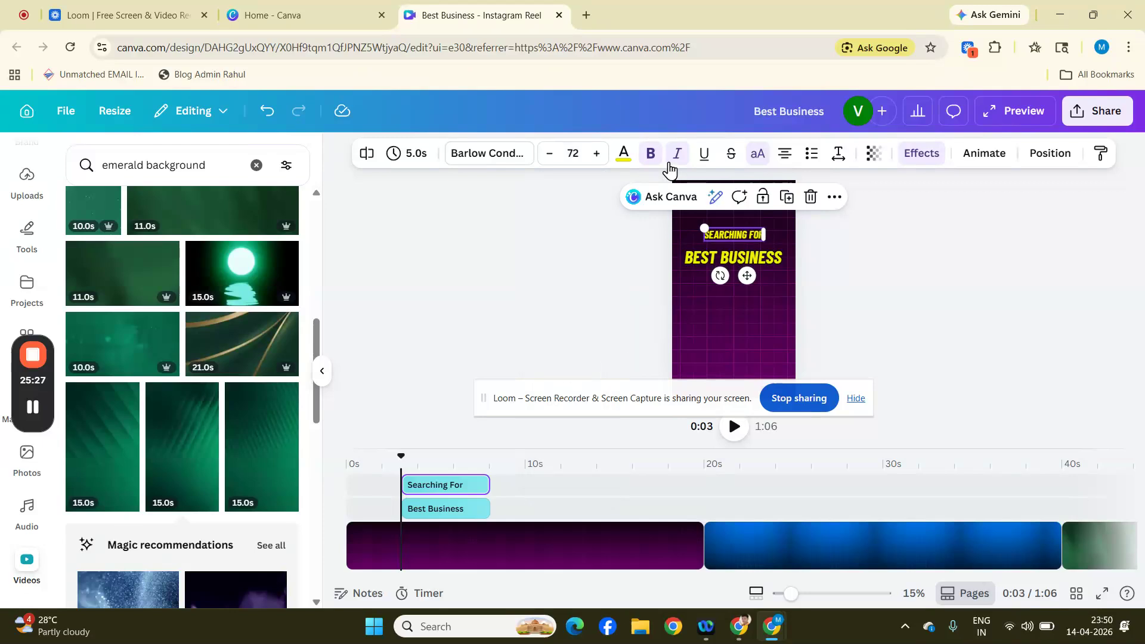
Step: Colour the "Searching For" line white and enlarge it to about size 81.7
click(620, 156)
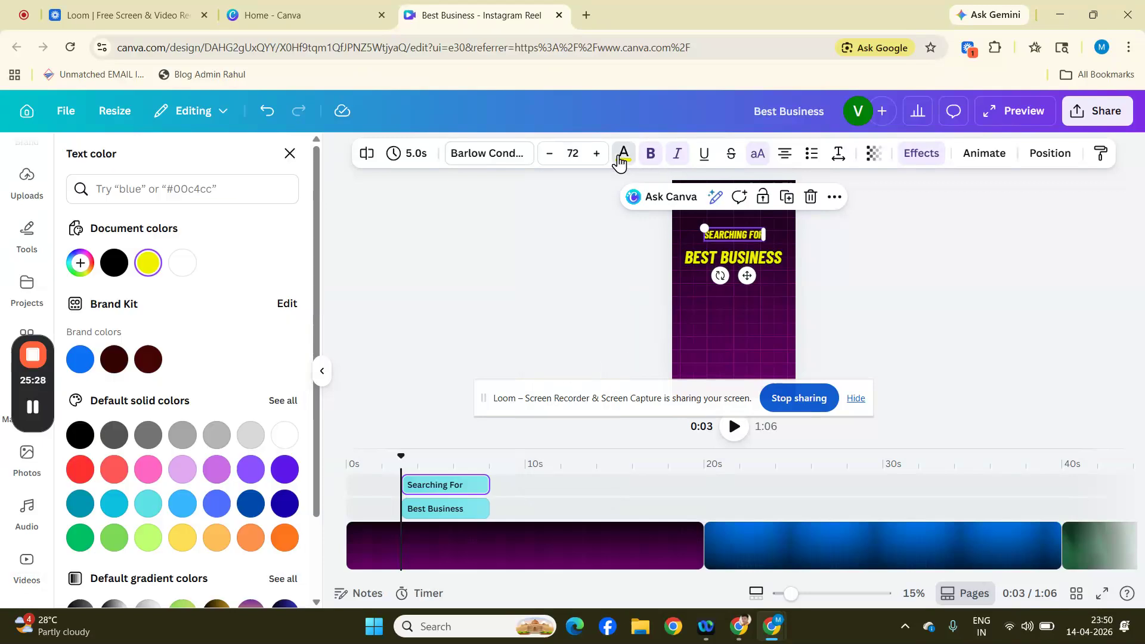
click(183, 263)
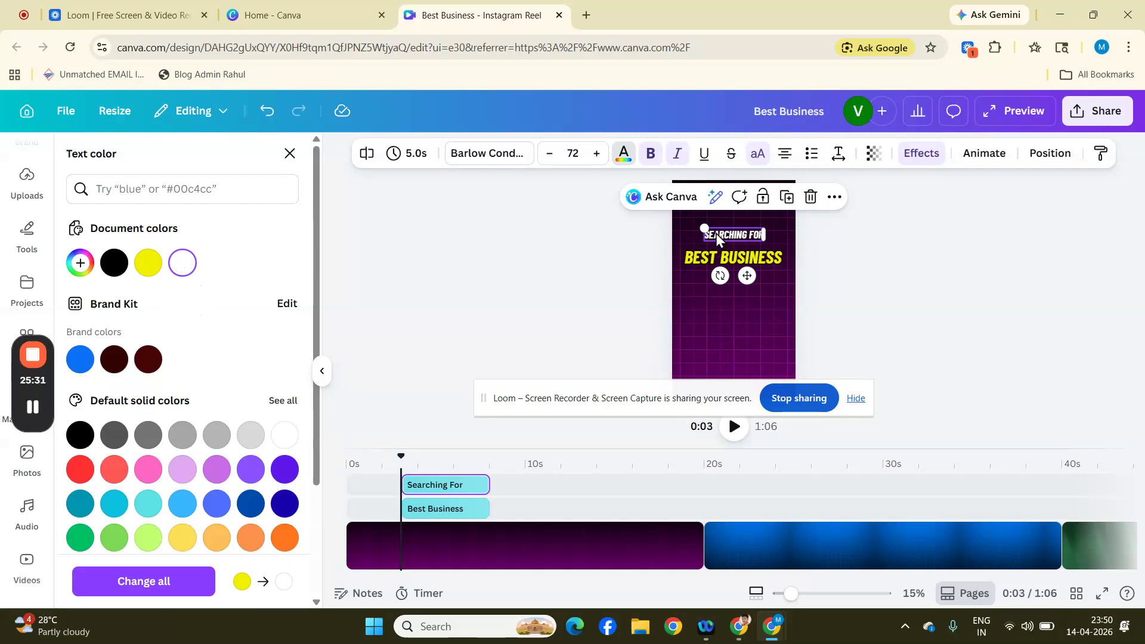
mouse_move(704, 229)
mouse_down()
mouse_move(686, 222)
mouse_move(696, 226)
mouse_up()
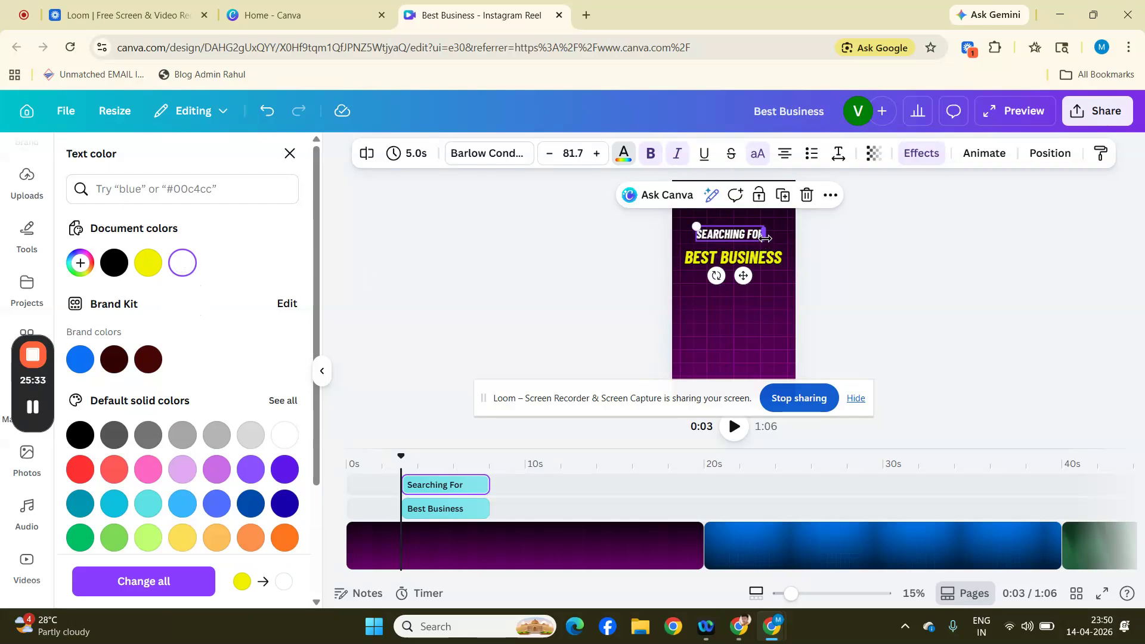
drag(767, 238, 767, 241)
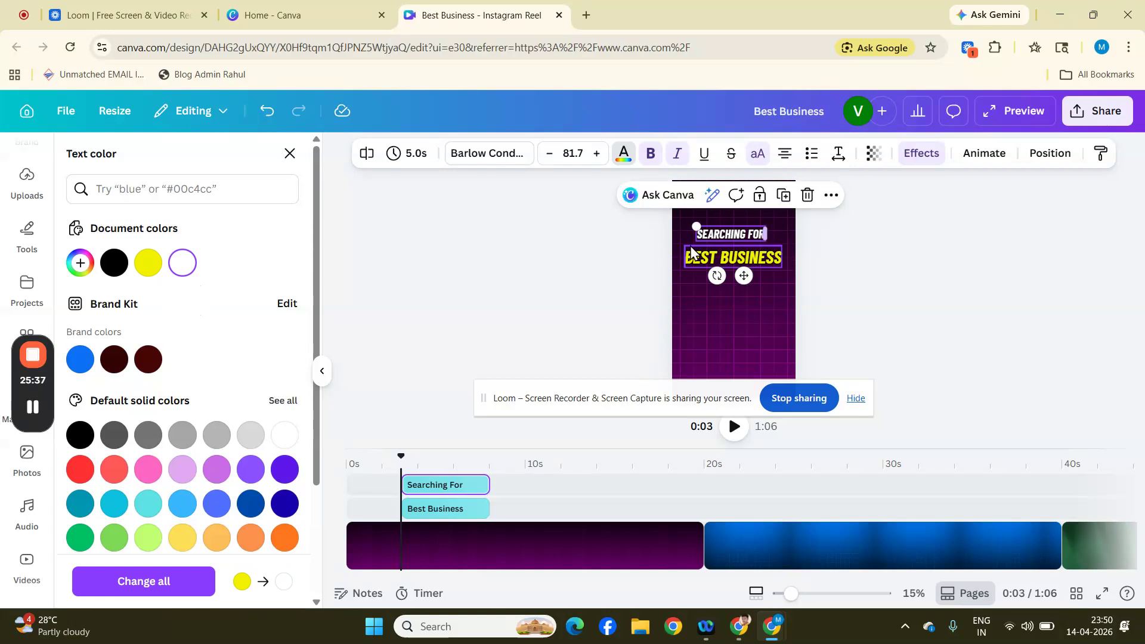
Step: Set the "Searching For" text size to 90 and widen its text box so it fits on one line
click(574, 154)
text(90)
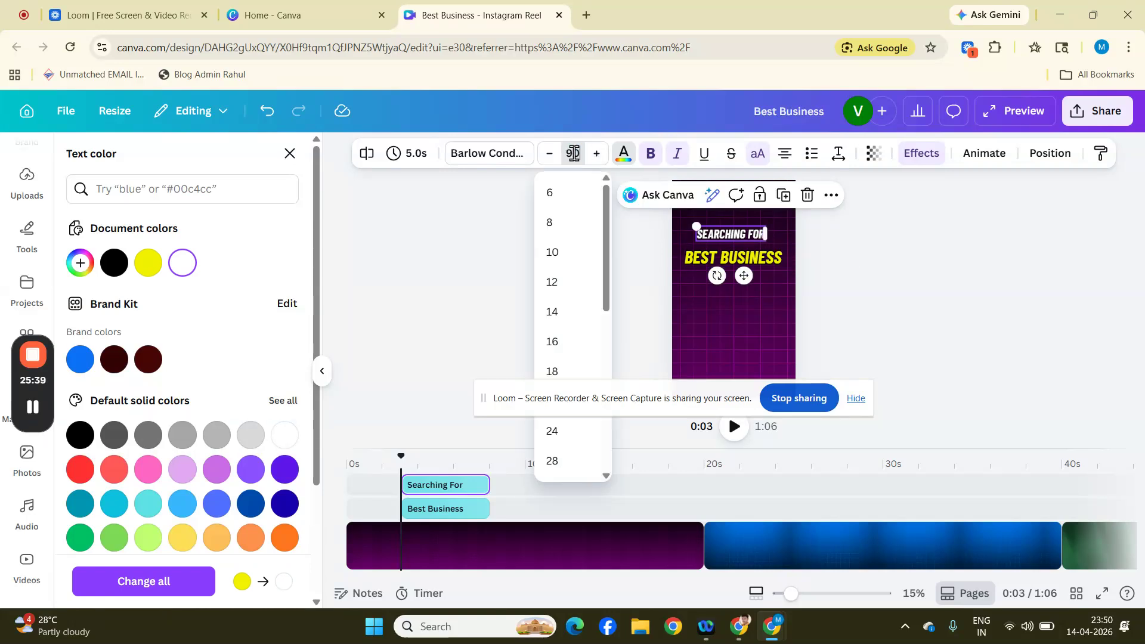
key(Return)
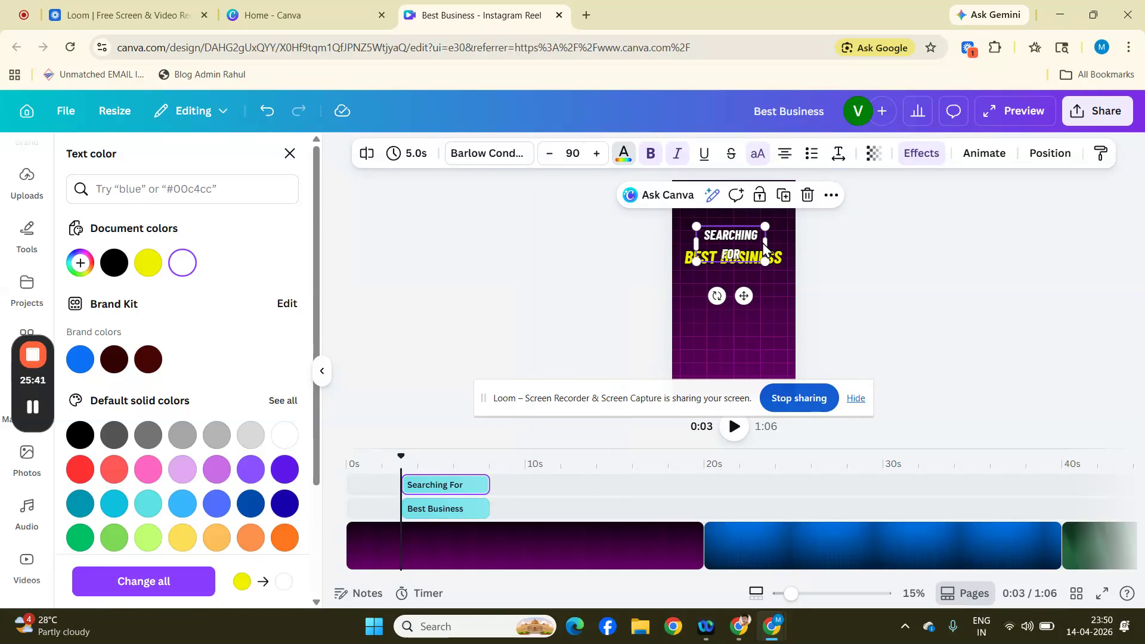
drag(765, 243, 776, 244)
click(858, 246)
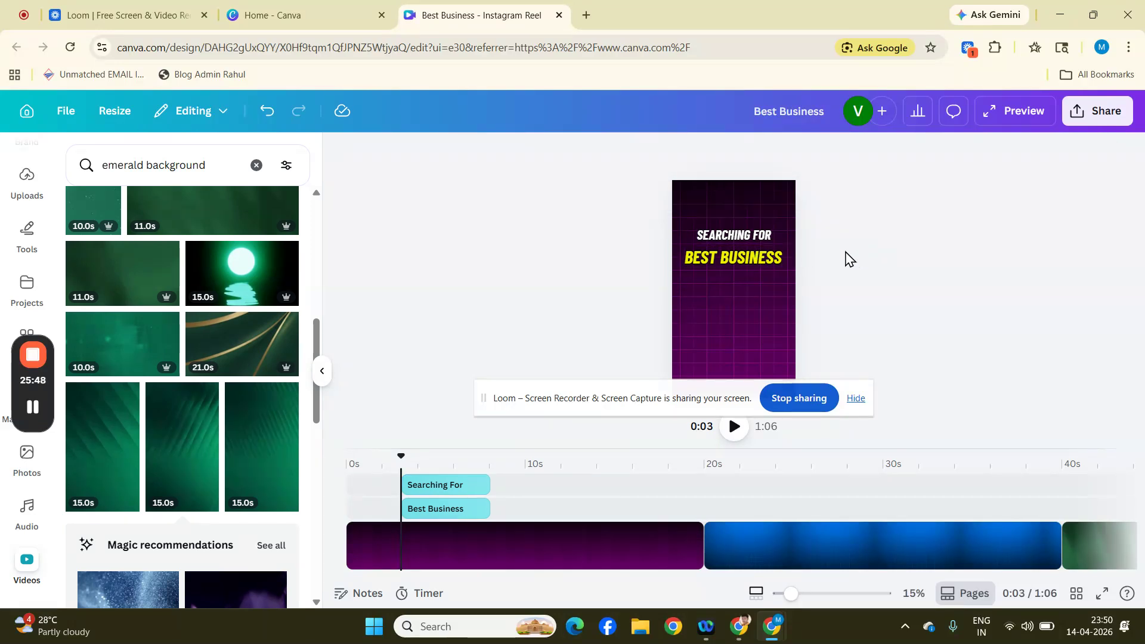
Step: Align the "Searching For" line to the horizontal centre of the page
click(766, 256)
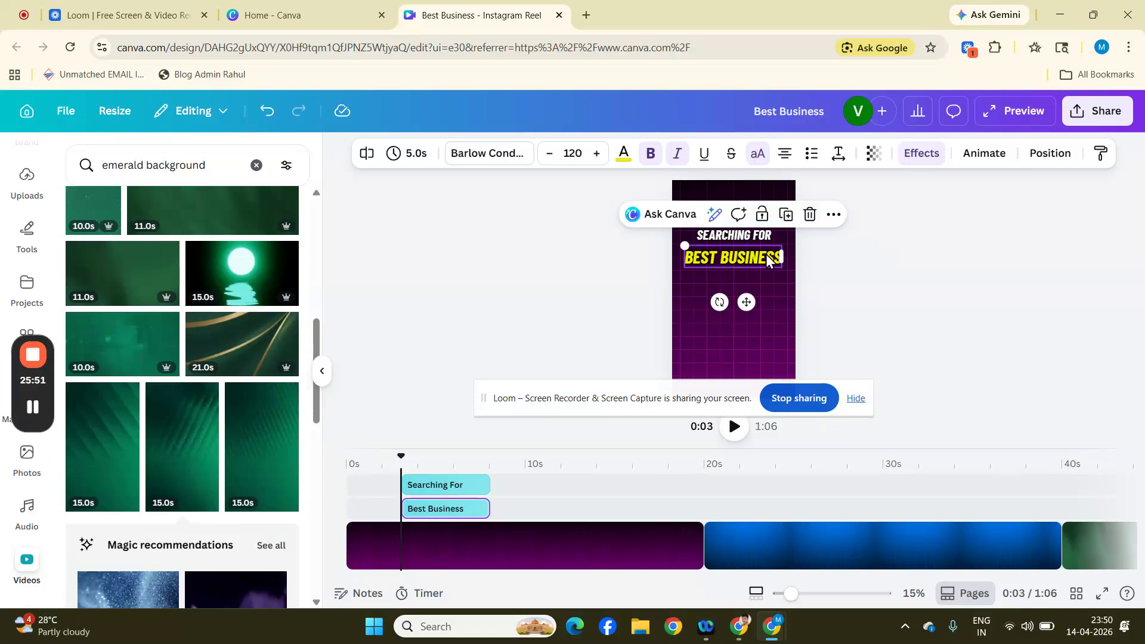
click(760, 238)
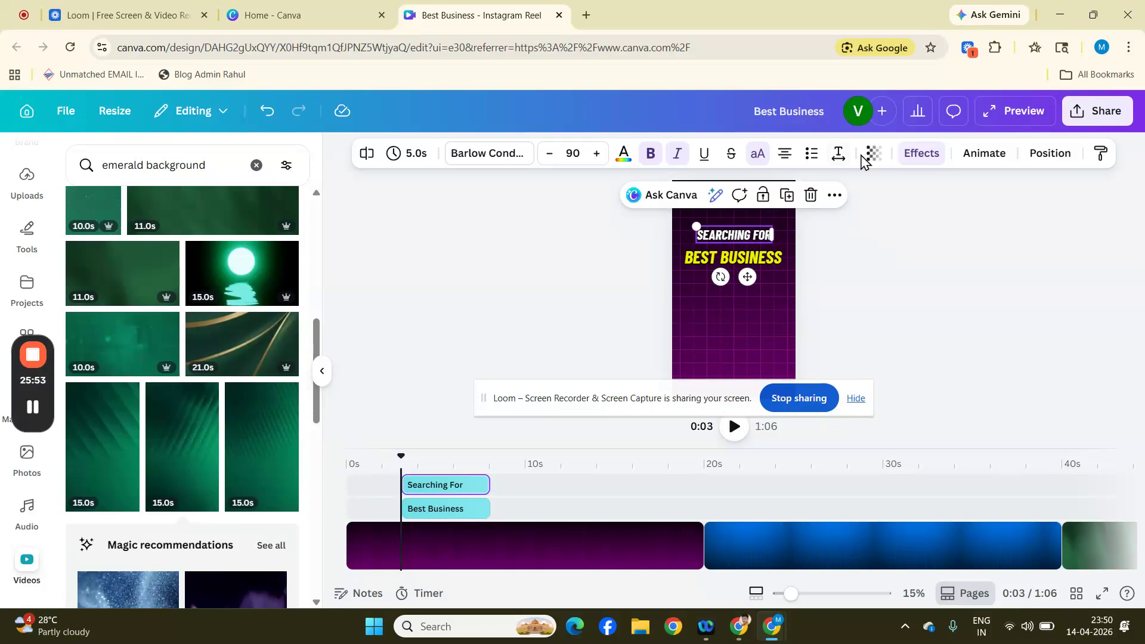
click(1040, 160)
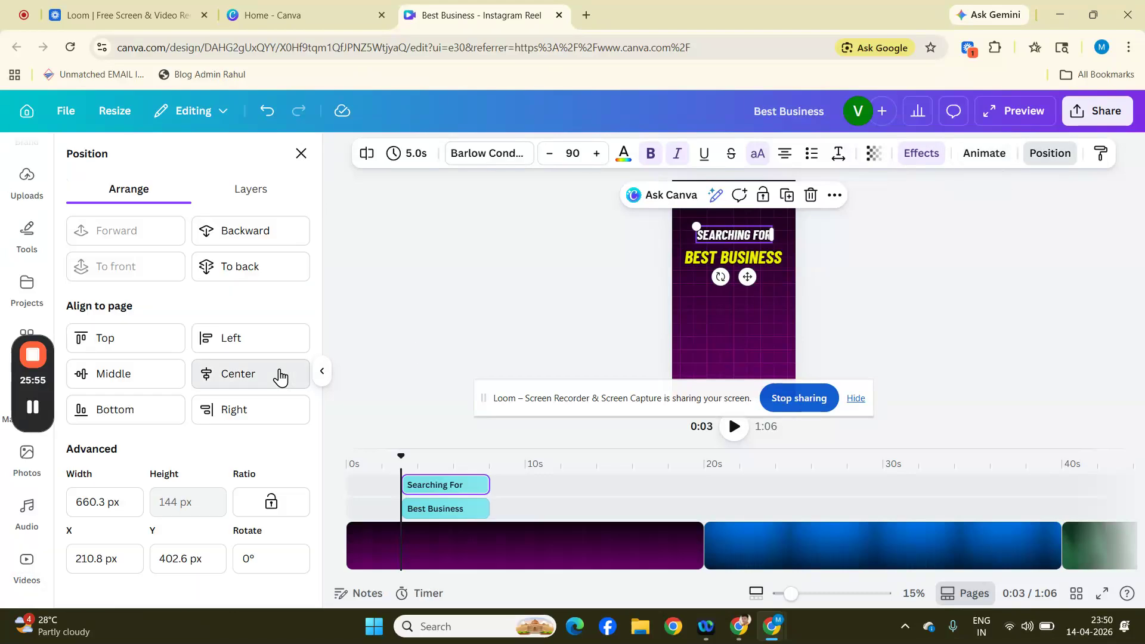
click(578, 291)
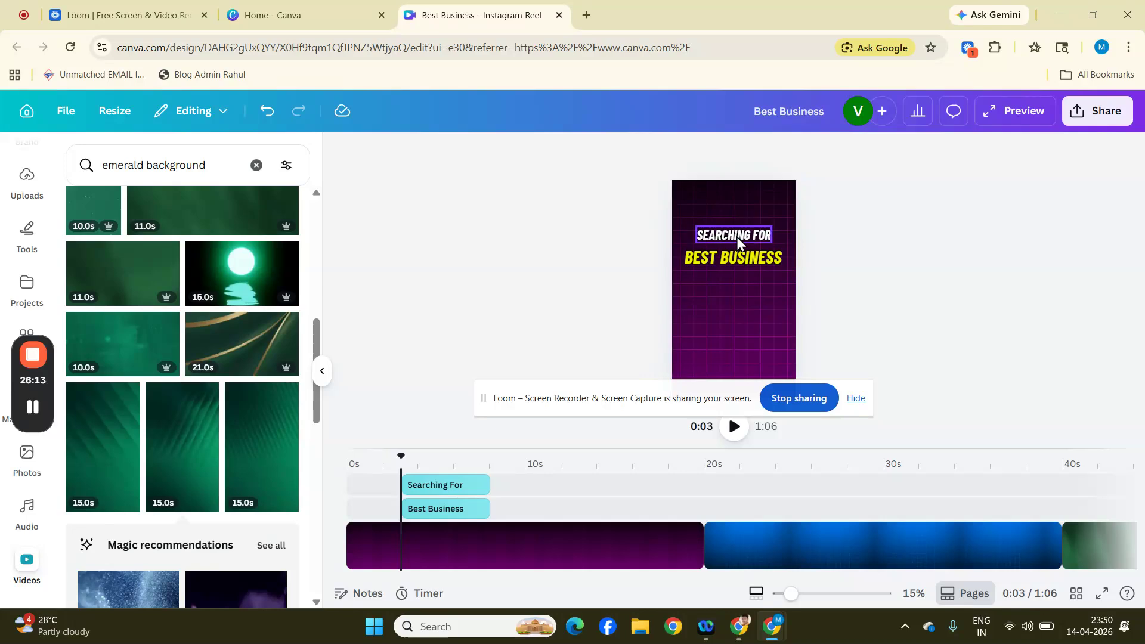
Step: Add a space and a question mark to the end of the BEST BUSINESS title
click(778, 259)
text(?)
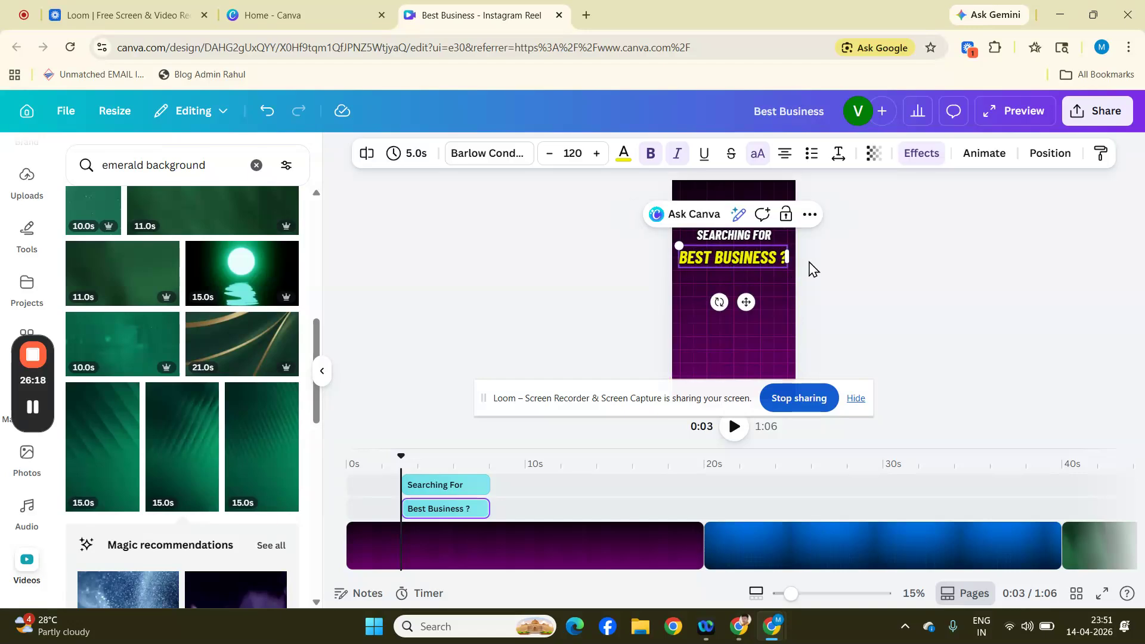
click(890, 268)
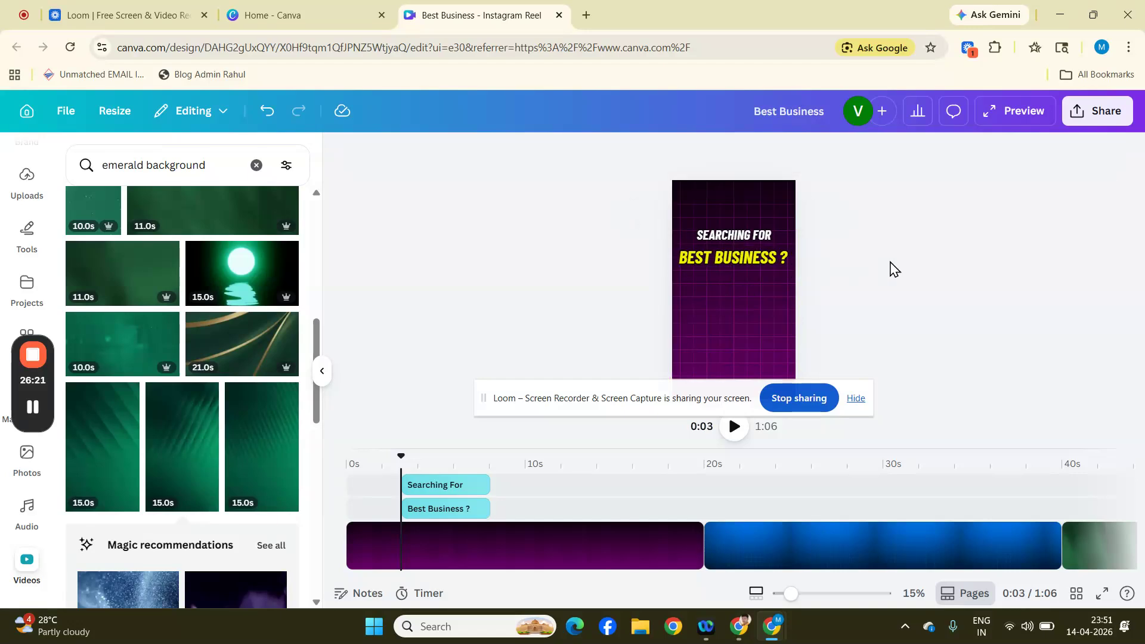
Step: Switch to Gmail and open the sent email "Video Editing in Canva Text And Font Style", down to its attachments
click(745, 628)
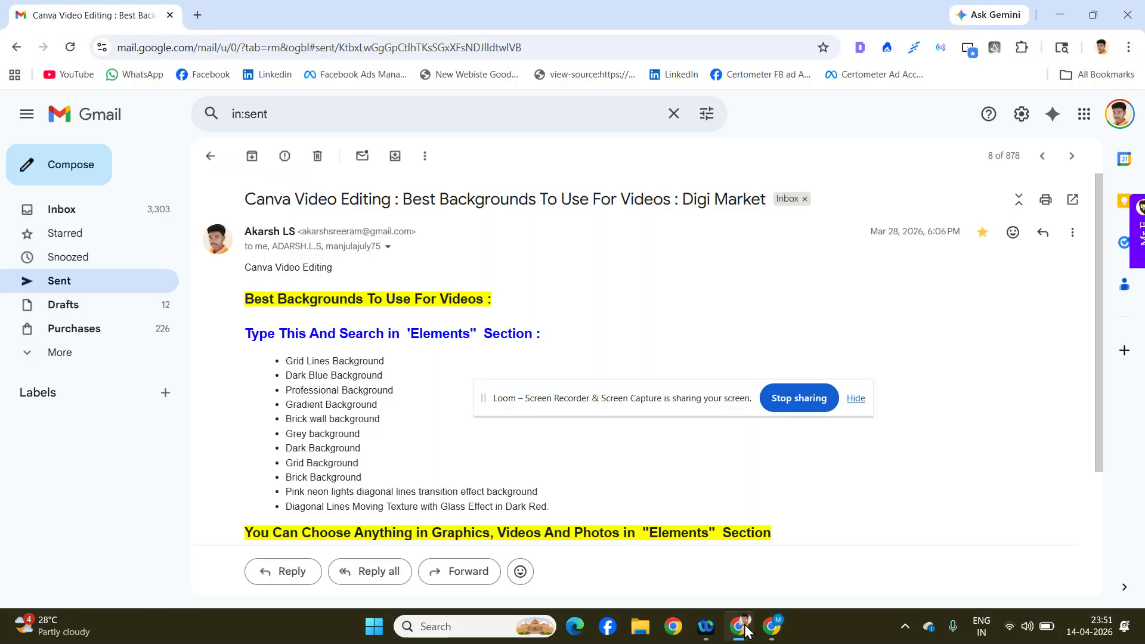
click(88, 292)
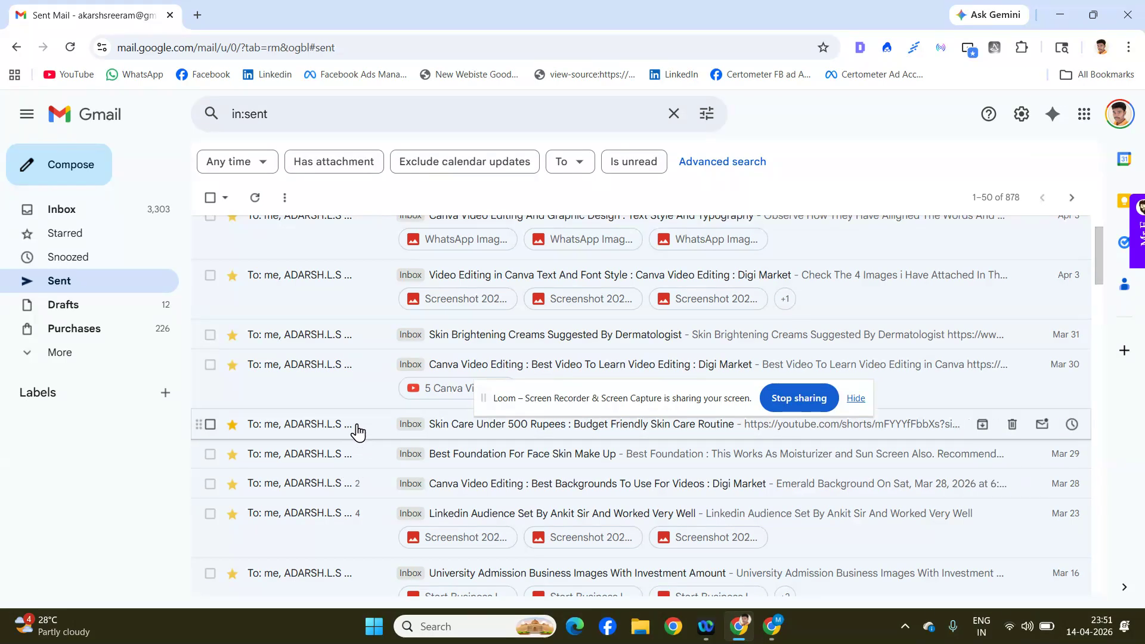
click(331, 395)
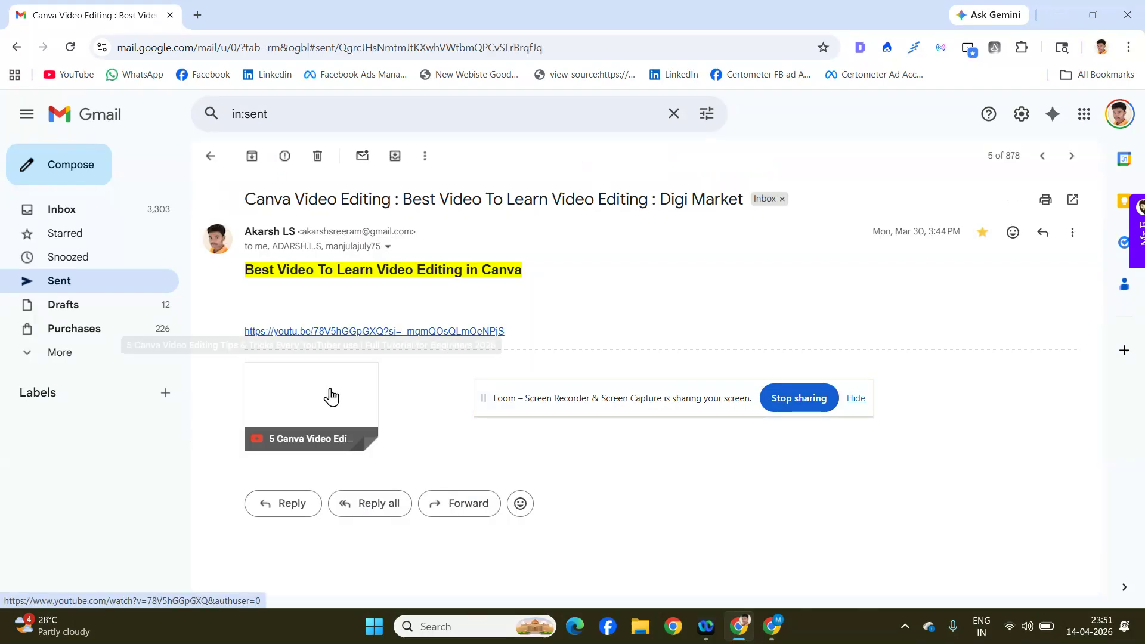
click(94, 283)
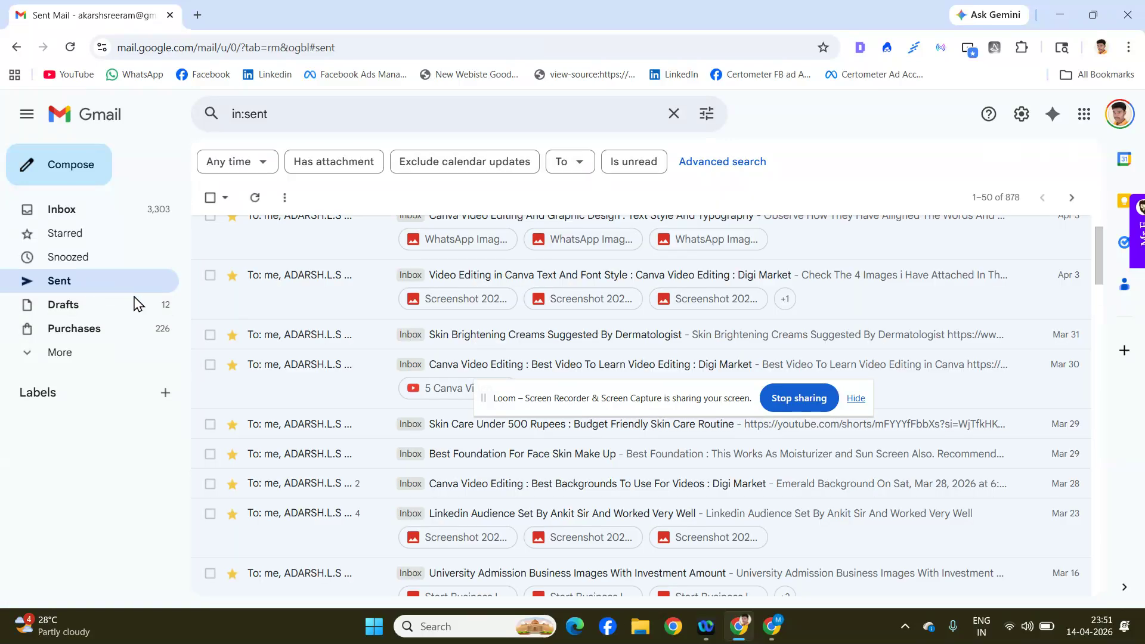
click(326, 301)
scroll(377, 327, down, 5)
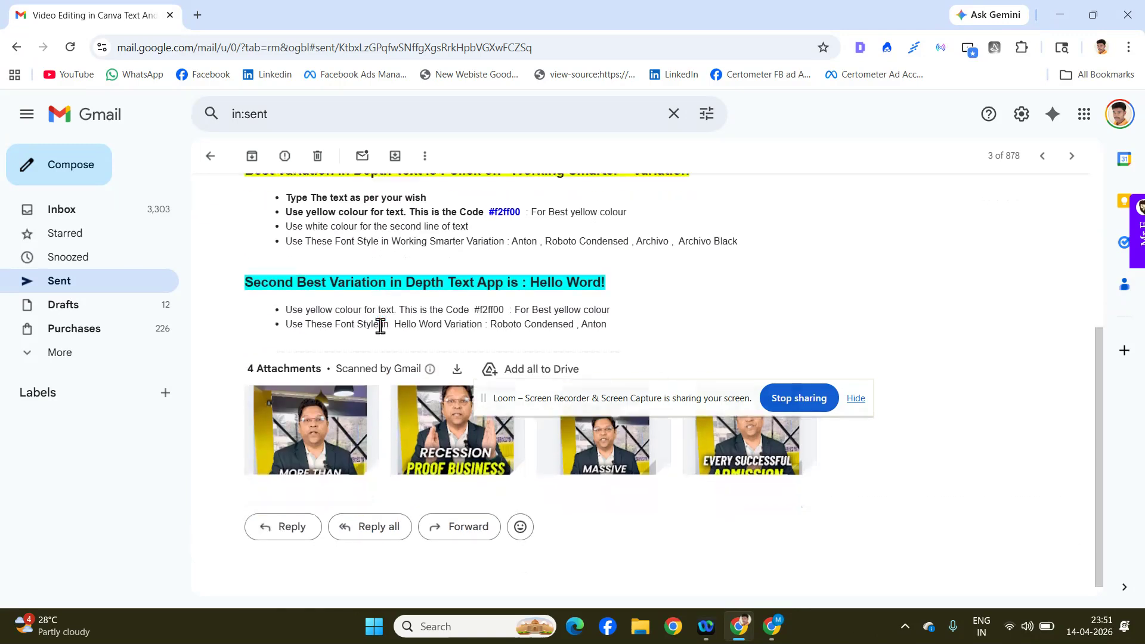
Step: Open the email's first attached screenshot and look through all four caption examples, returning to the first
click(322, 411)
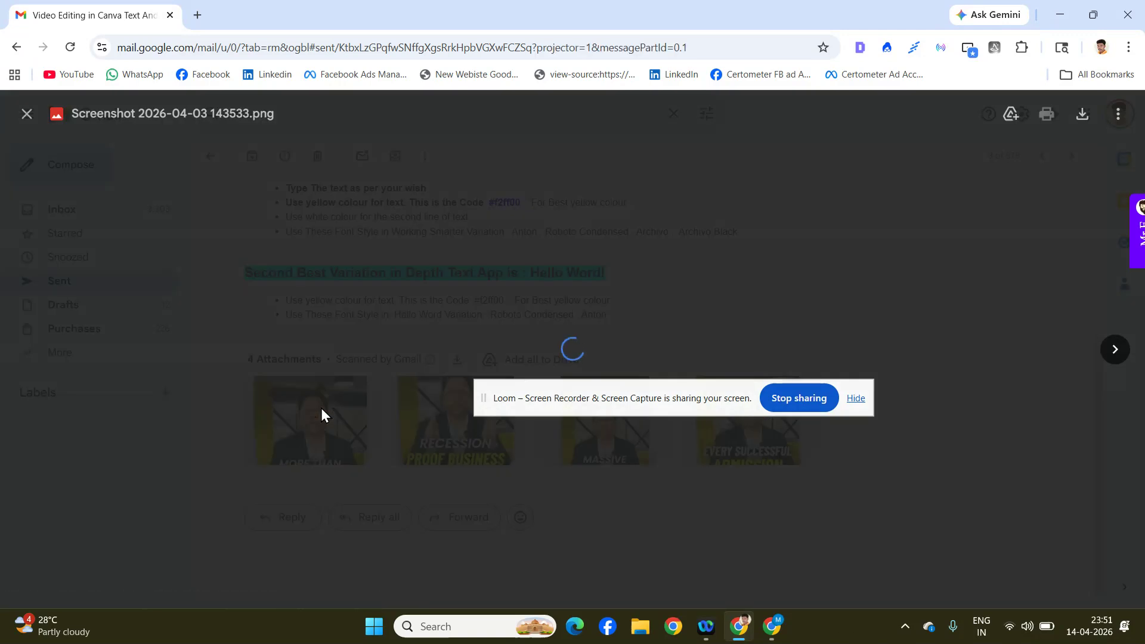
drag(598, 404, 796, 520)
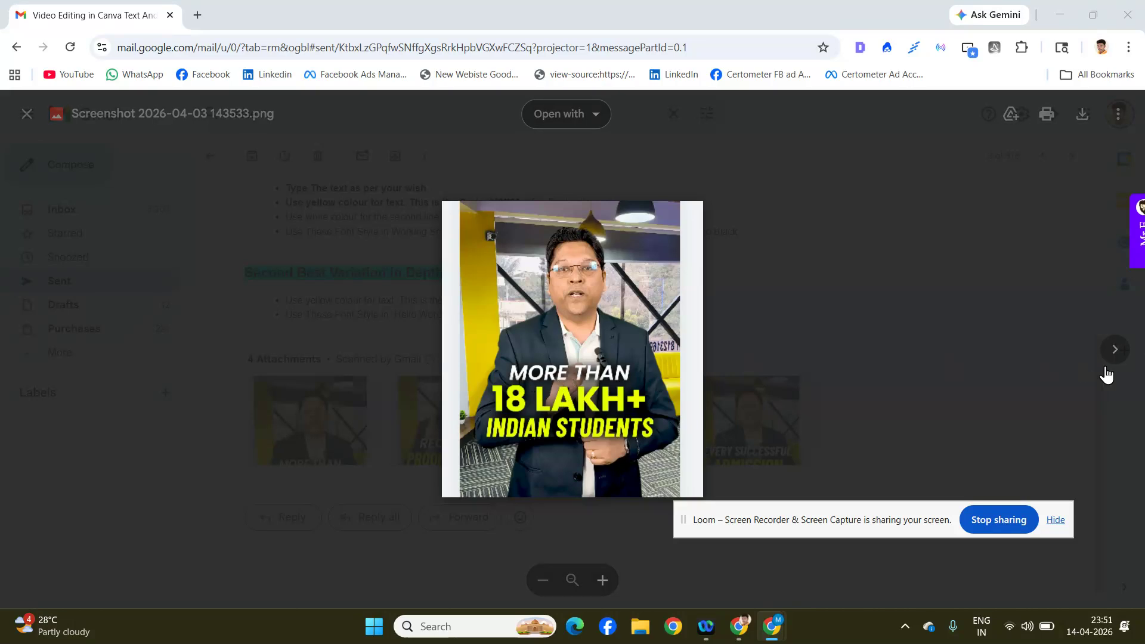
click(1120, 351)
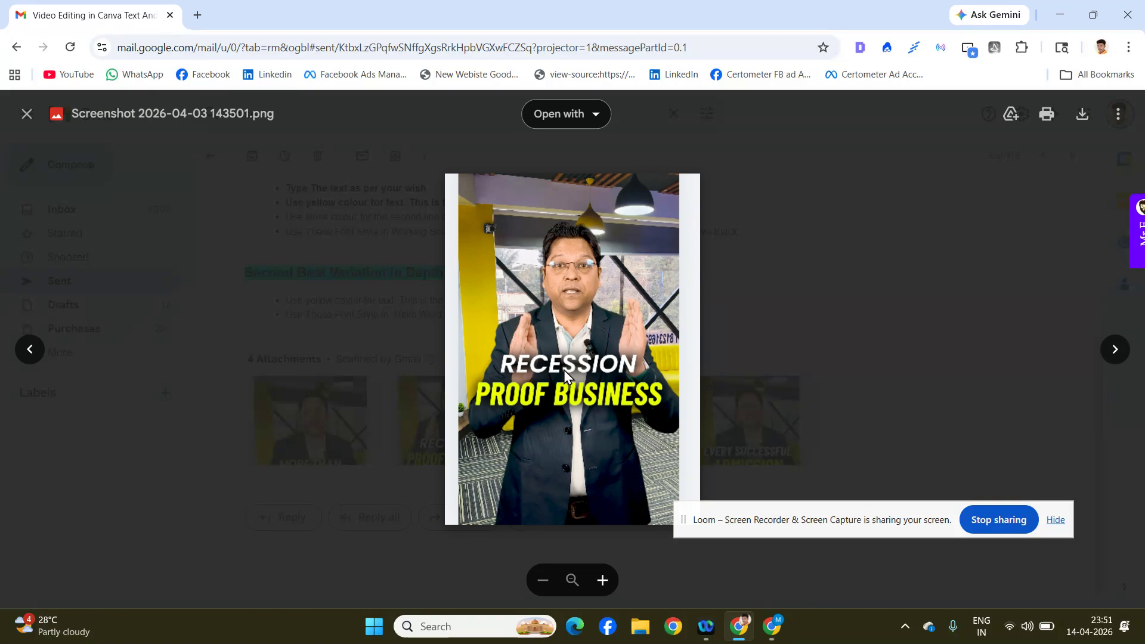
click(1108, 369)
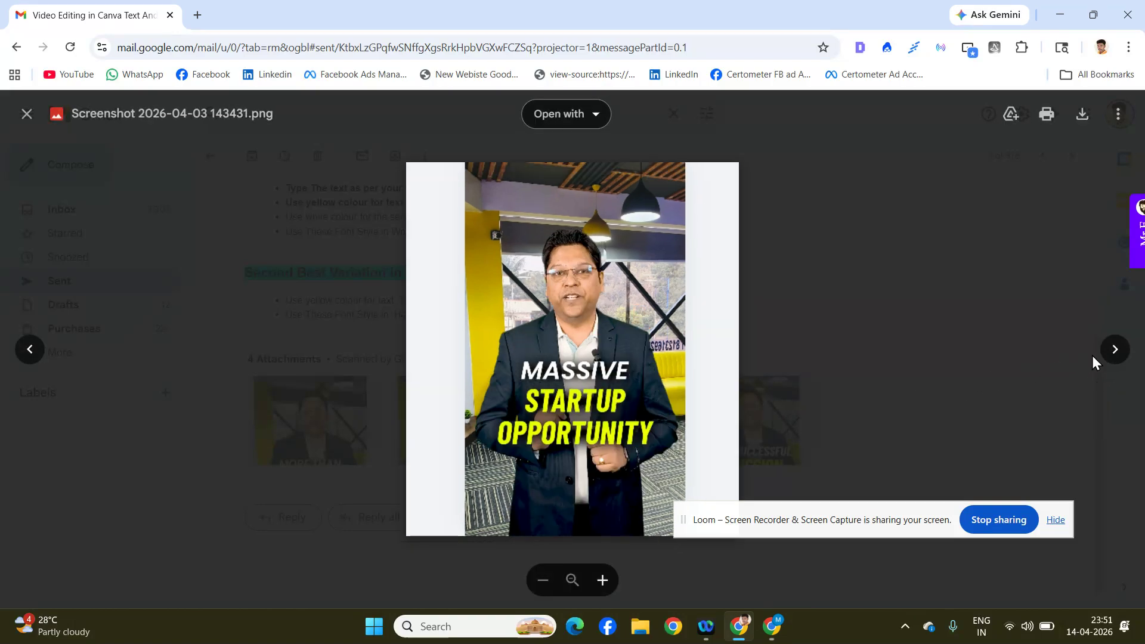
click(1115, 349)
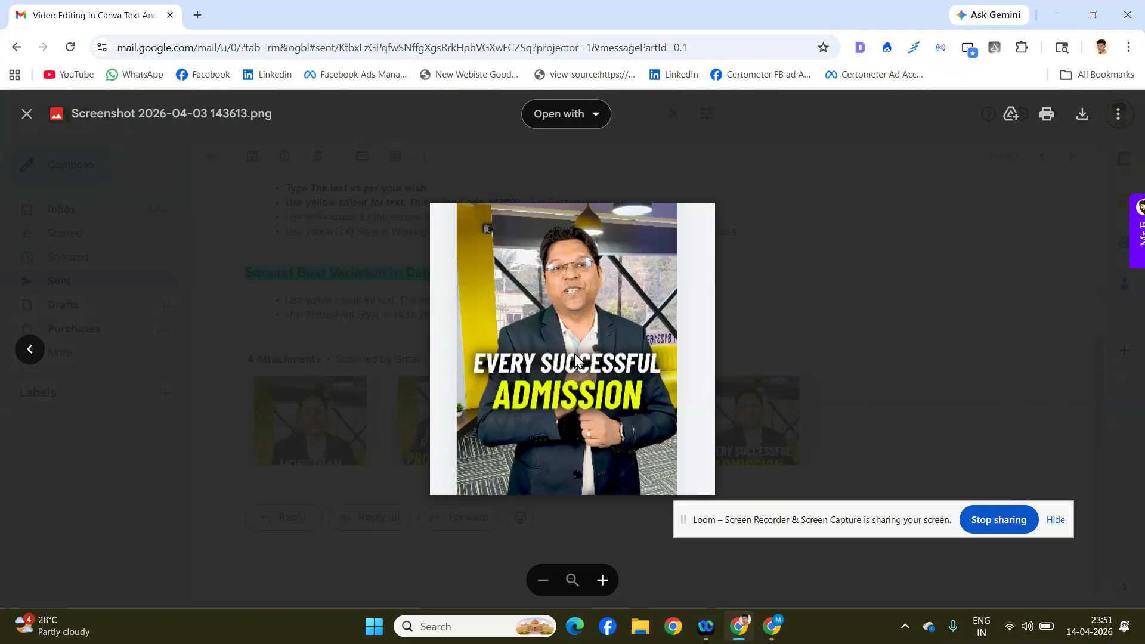
click(25, 344)
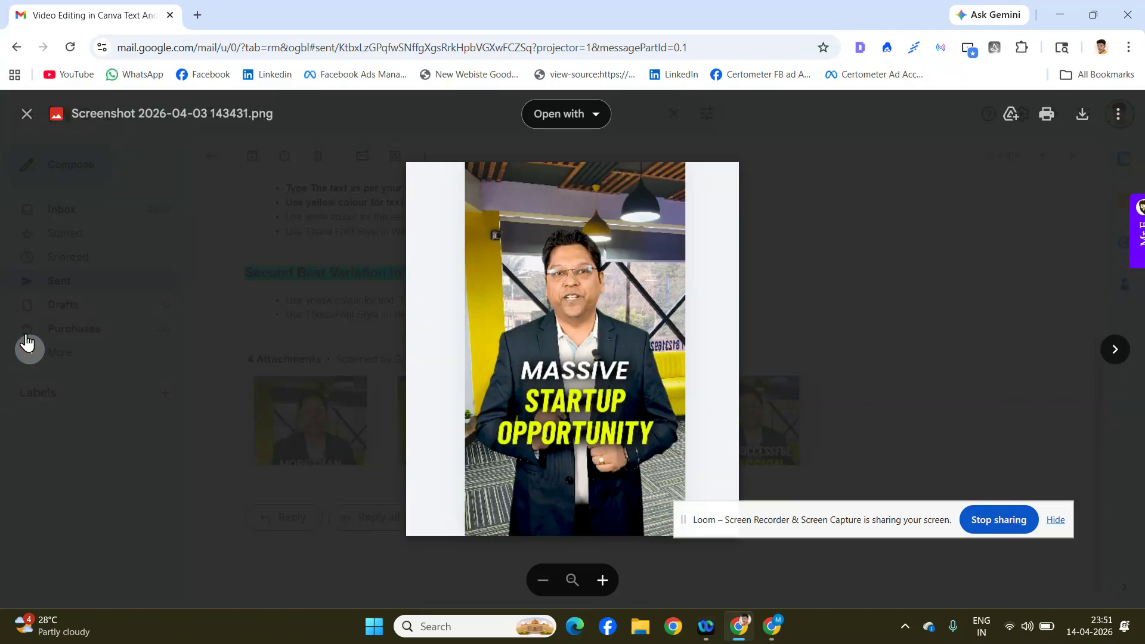
click(28, 347)
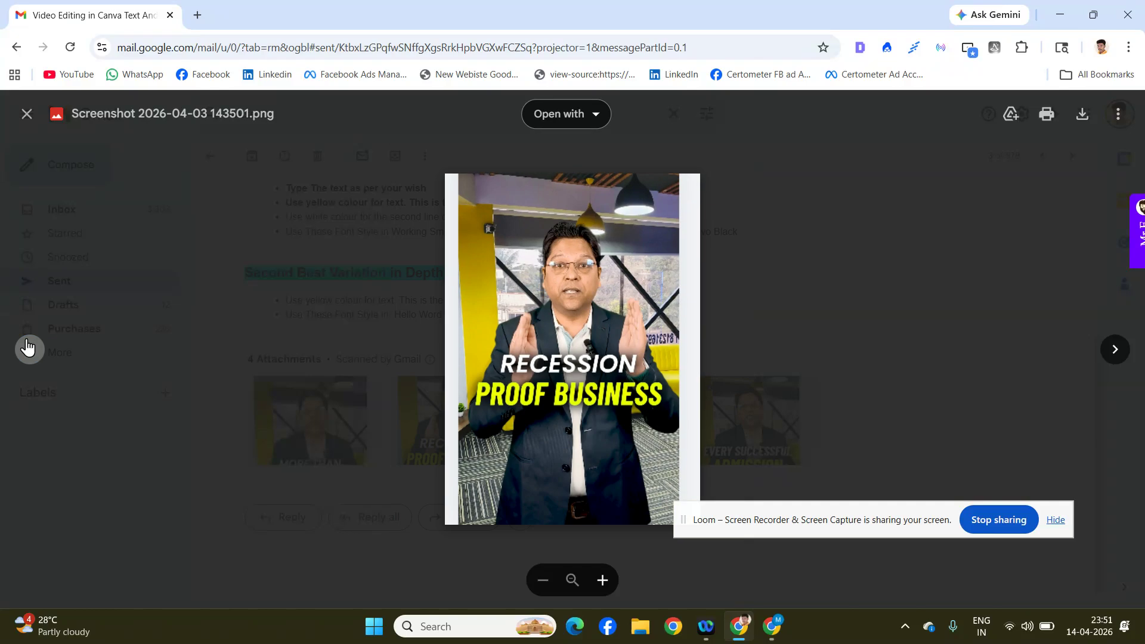
click(27, 347)
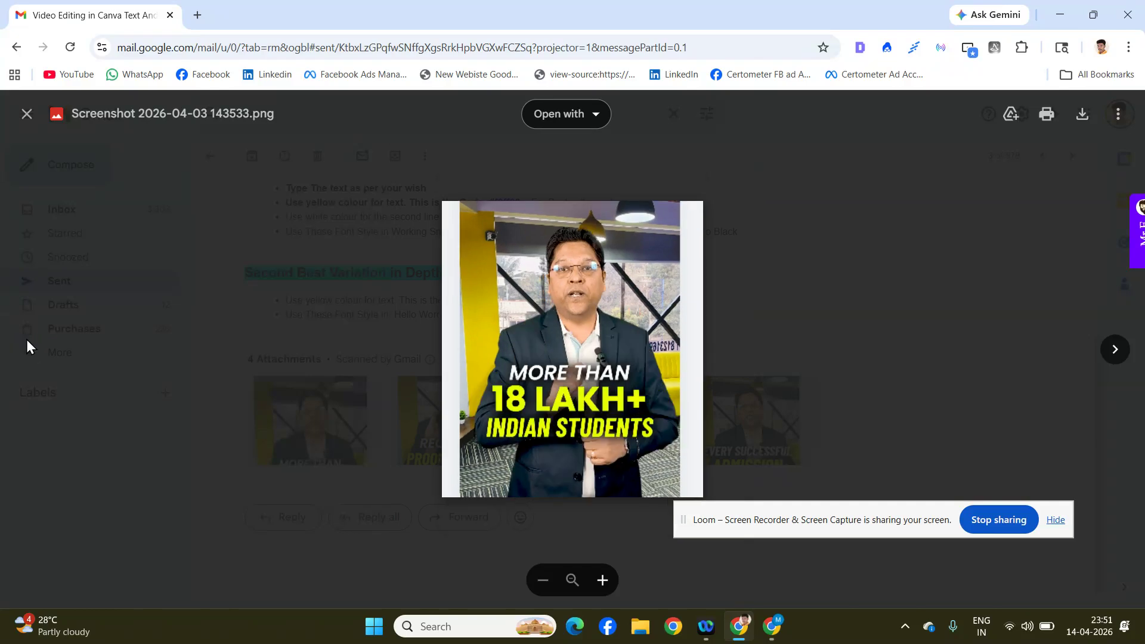
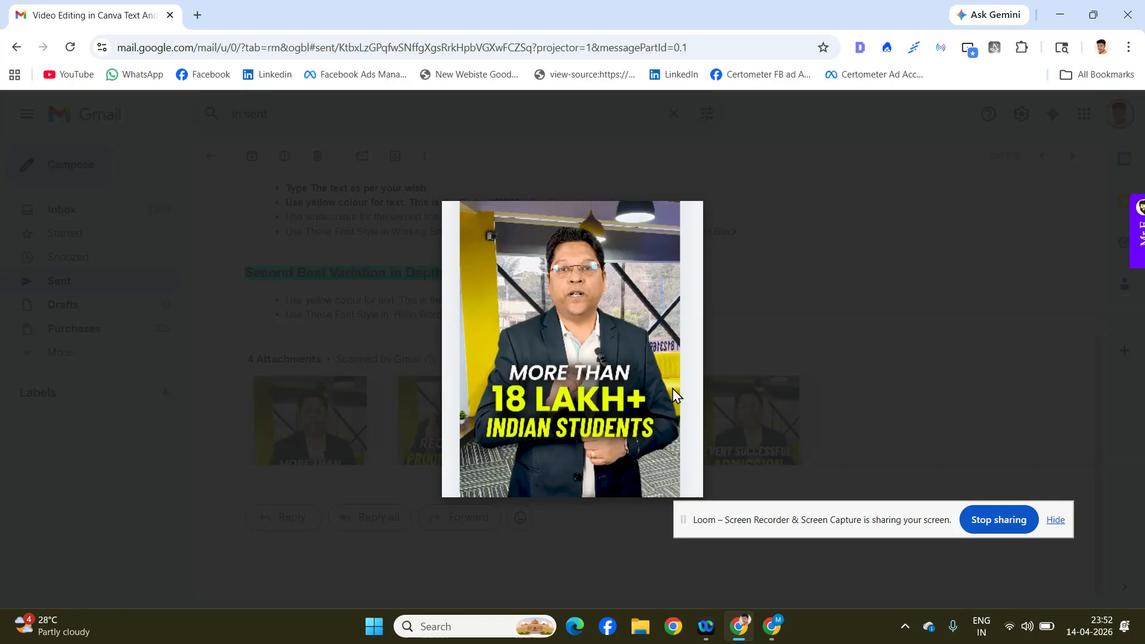
Step: Review the attached screenshots again, comparing the font, colour and size of the caption lines
key(Right)
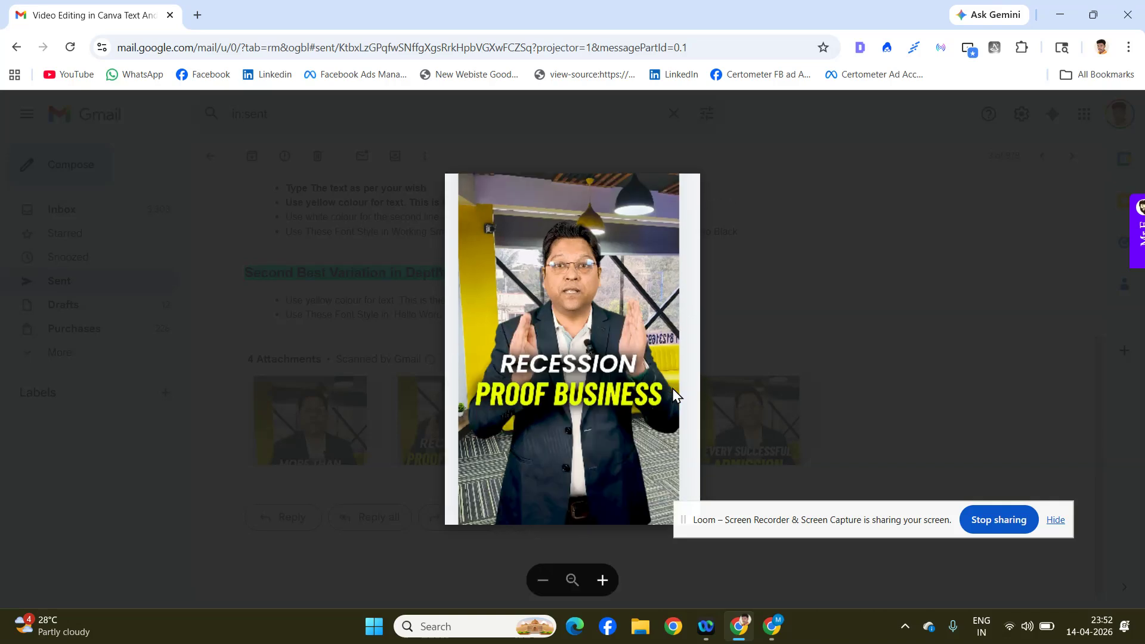
key(Right)
key(Right)
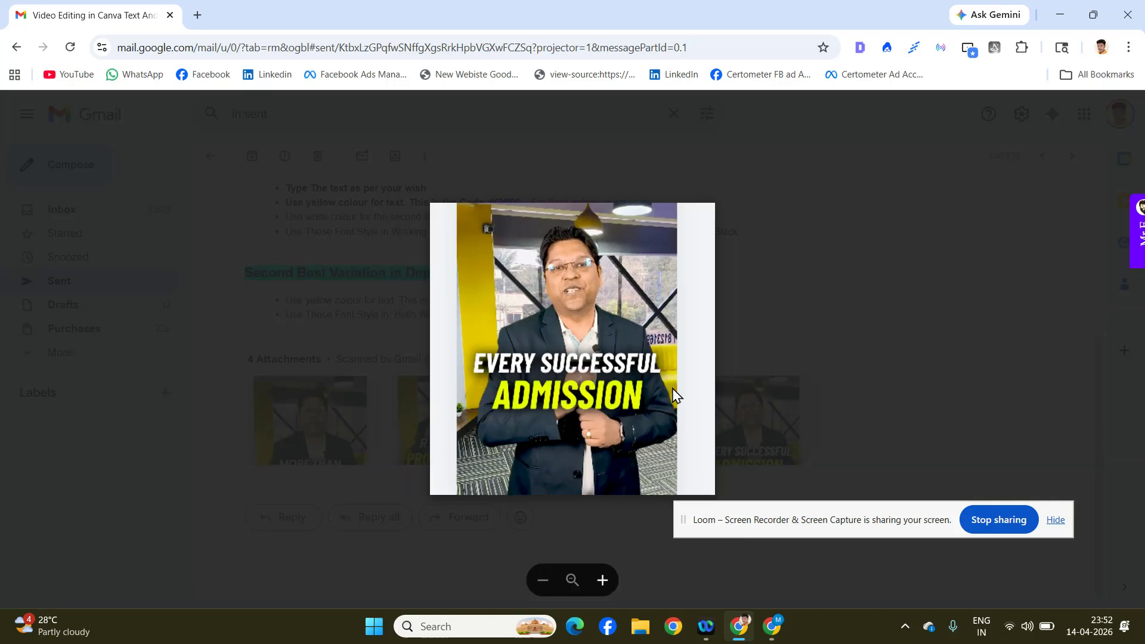
key(Left)
key(Left)
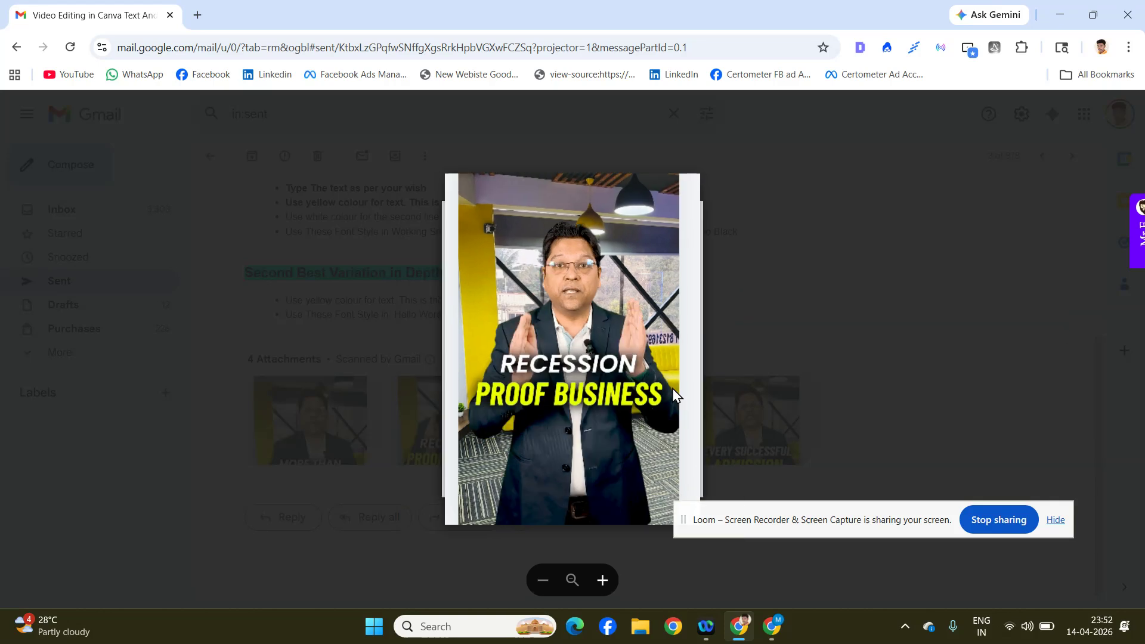
key(Left)
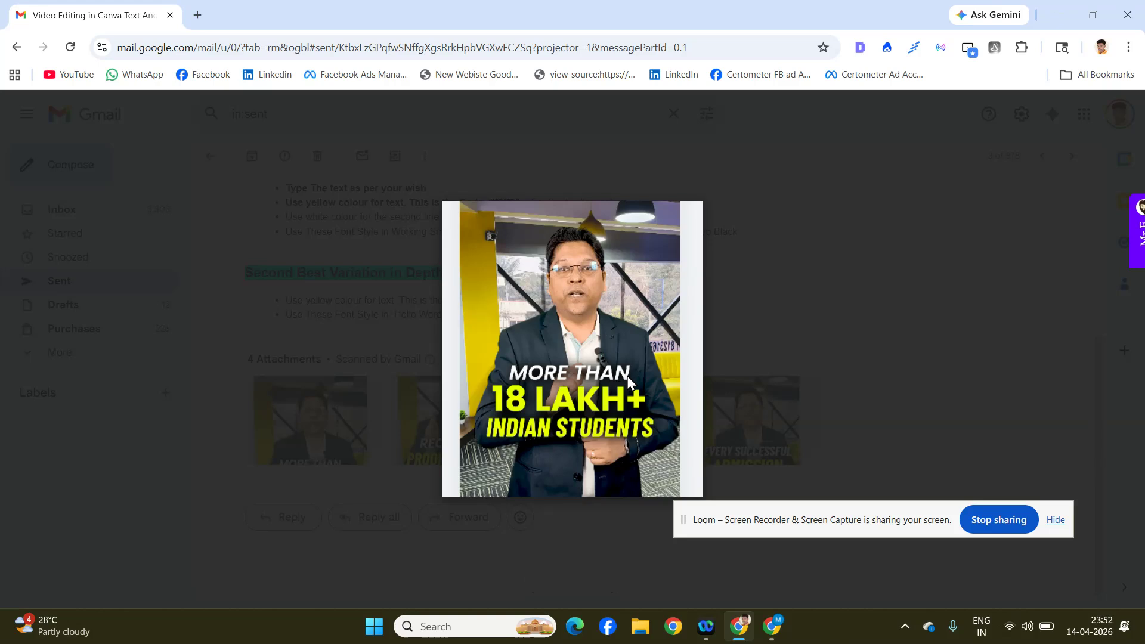
key(Right)
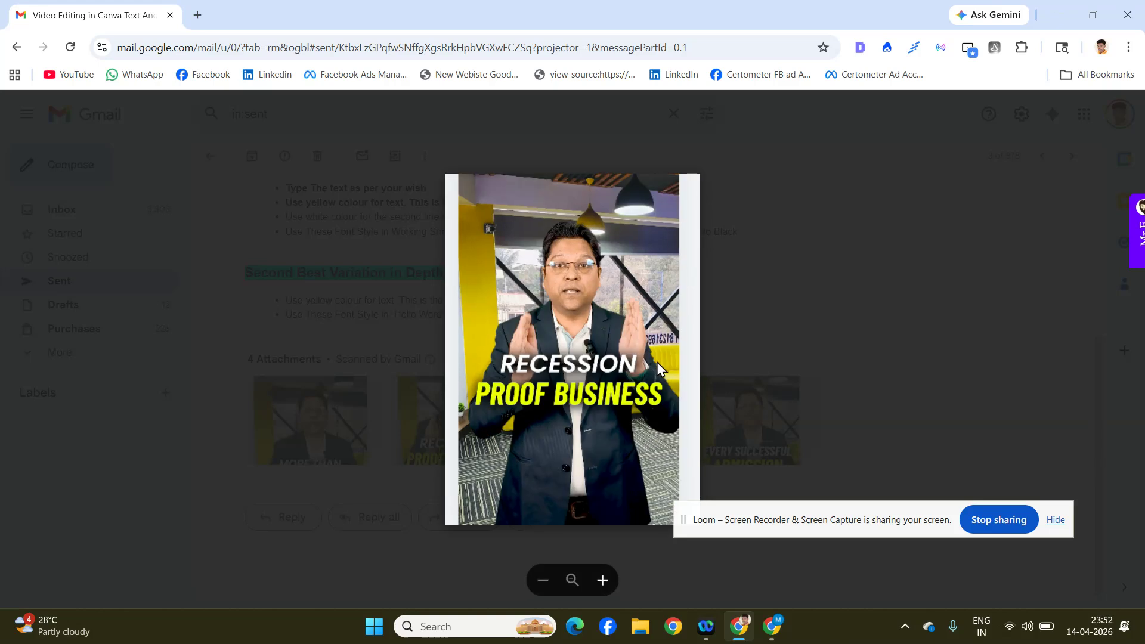
key(Right)
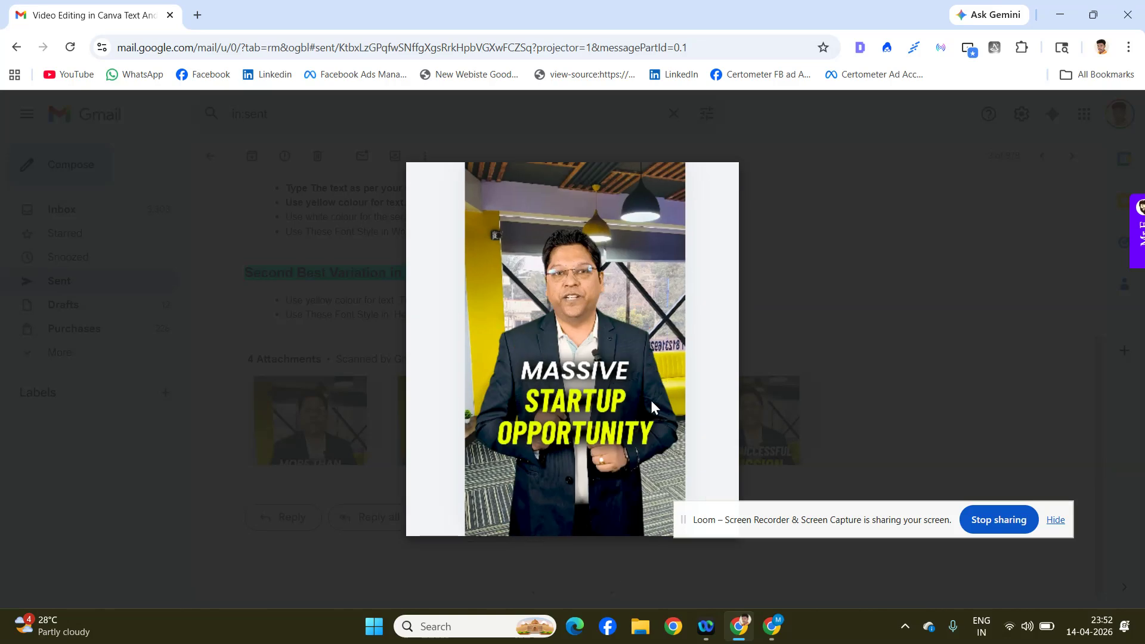
key(Right)
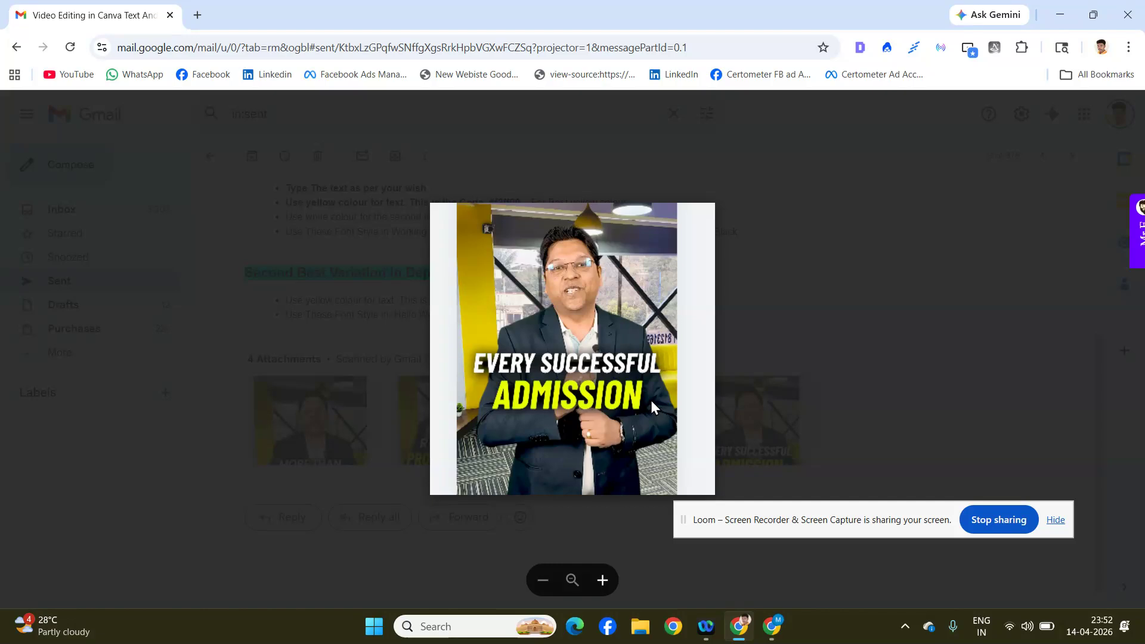
Step: Switch back to the Best Business reel in Canva and place the playhead at 0:11 in the first clip
mouse_move(764, 625)
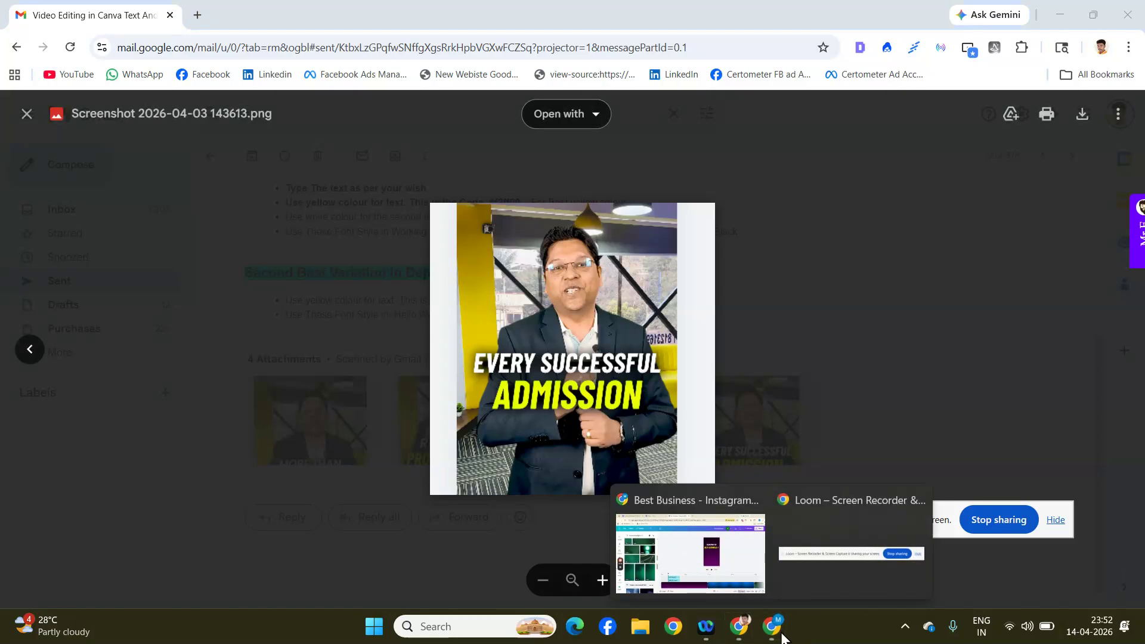
click(733, 573)
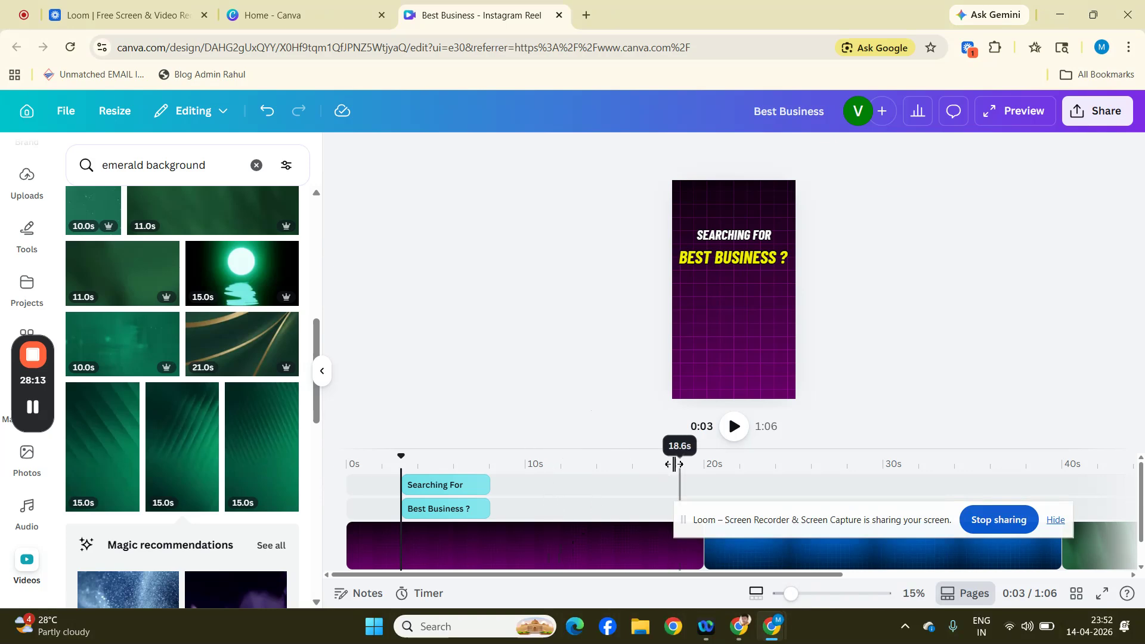
key(space)
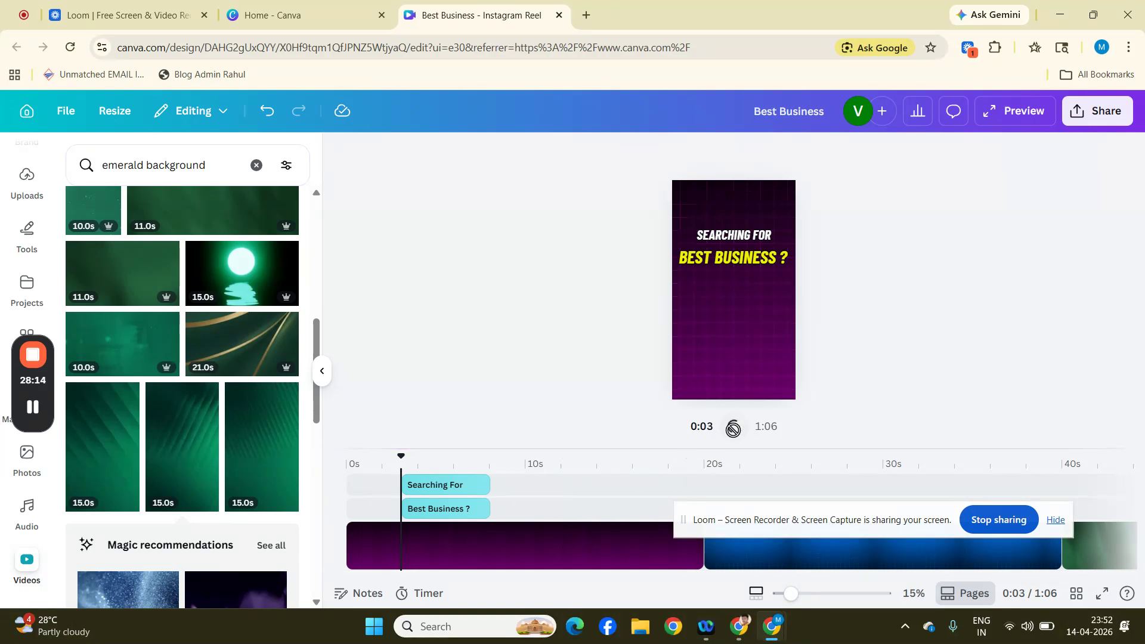
click(548, 540)
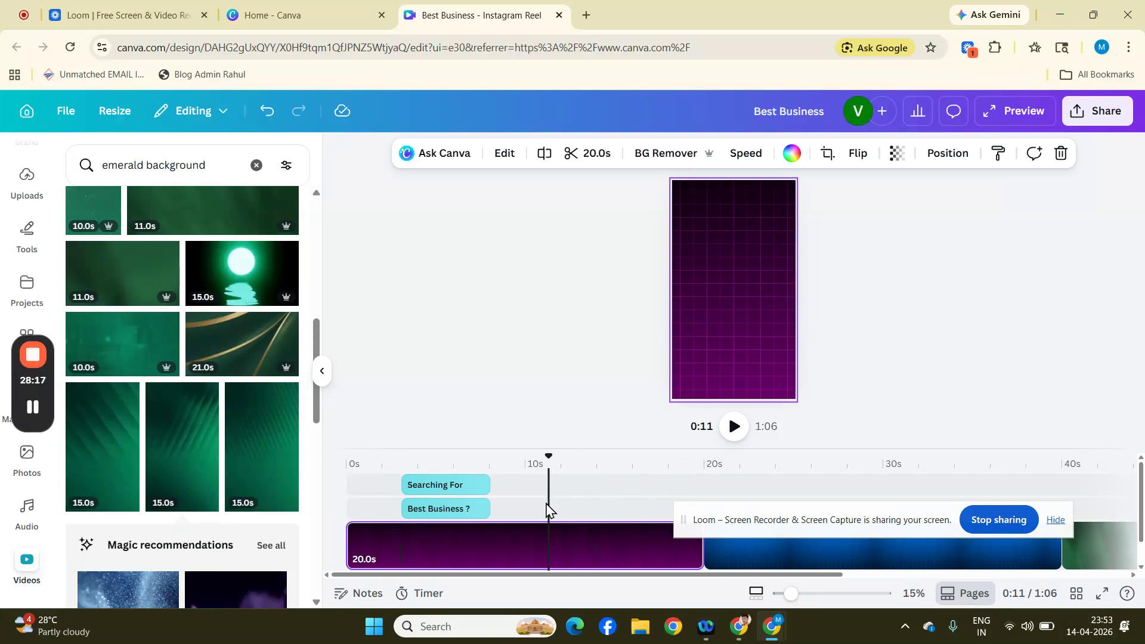
Step: Search the Canva apps for "depth text" and open the DepthText app
scroll(23, 528, down, 5)
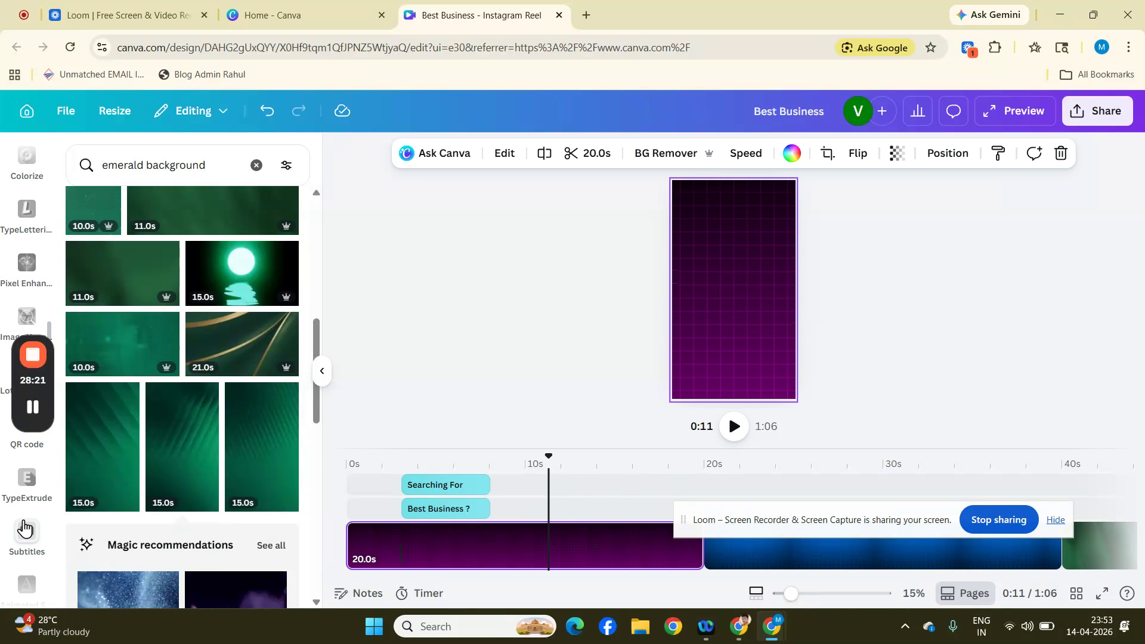
scroll(24, 528, down, 10)
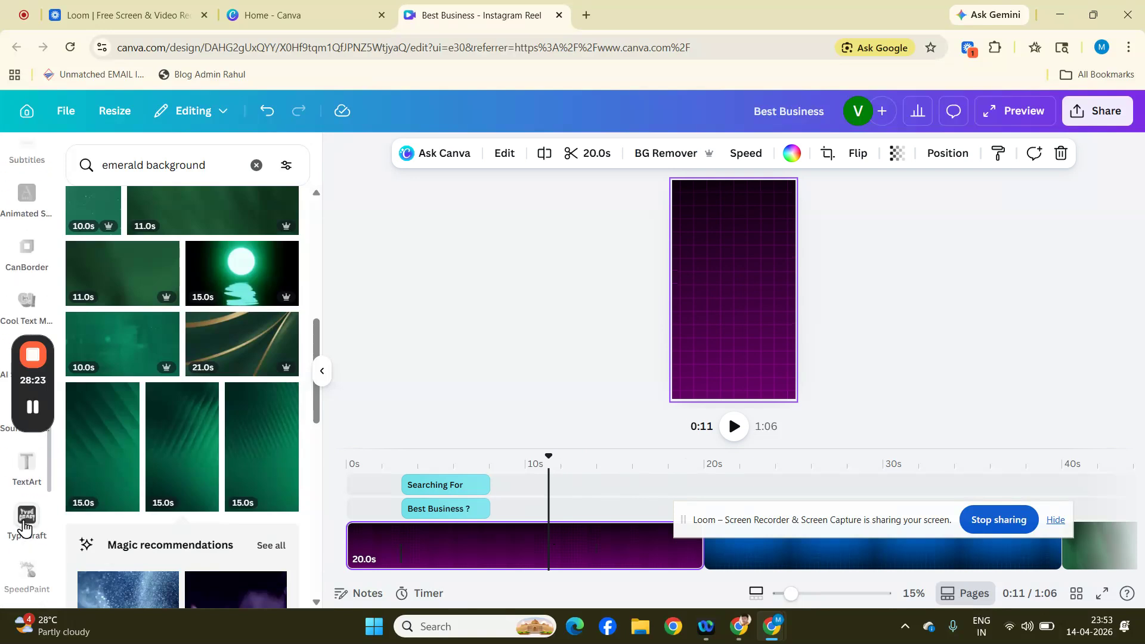
scroll(24, 528, up, 5)
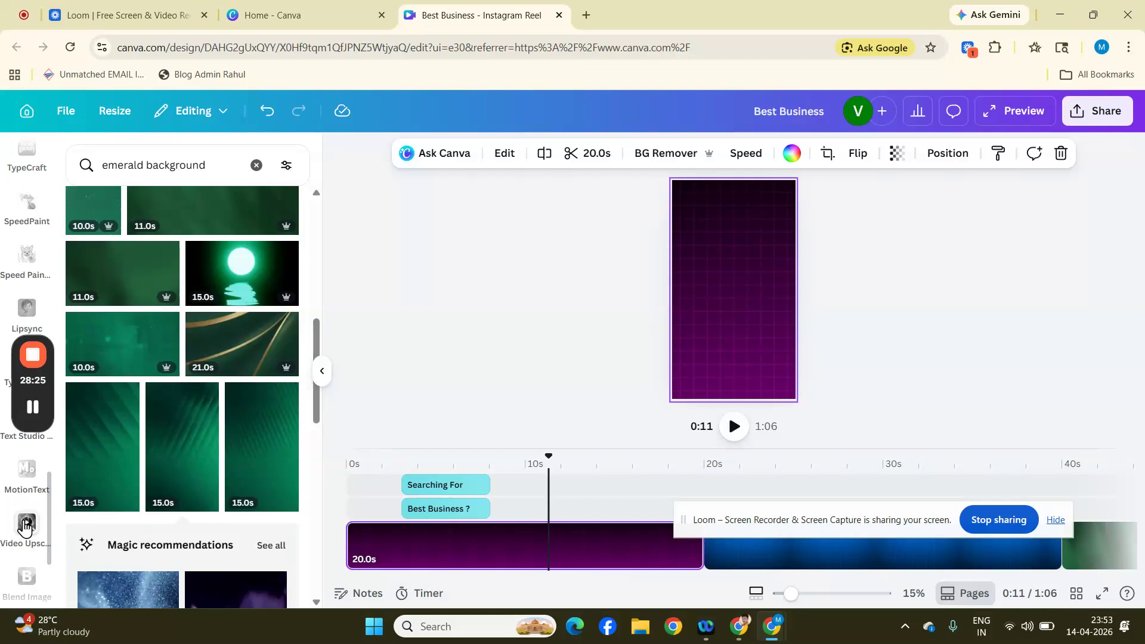
scroll(24, 526, up, 10)
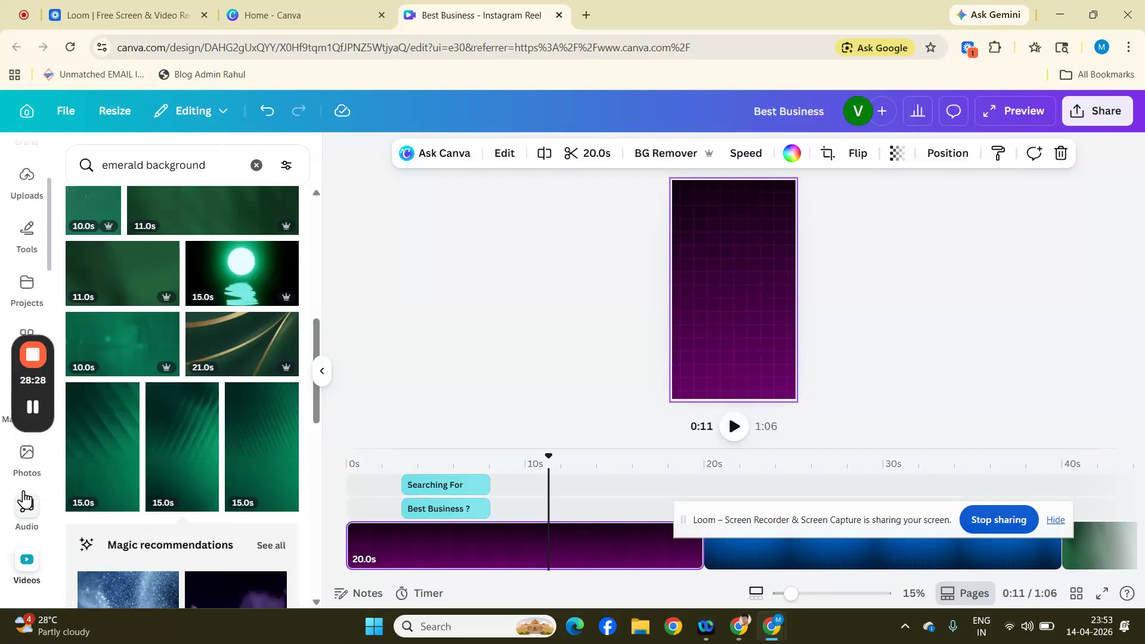
scroll(24, 500, up, 3)
click(24, 500)
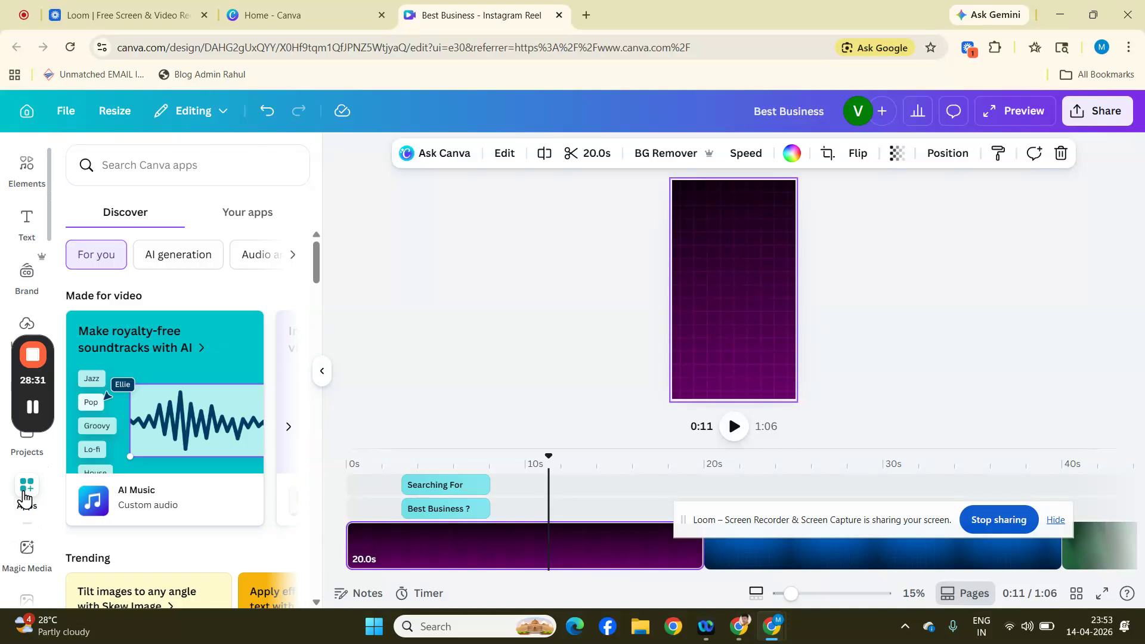
click(213, 153)
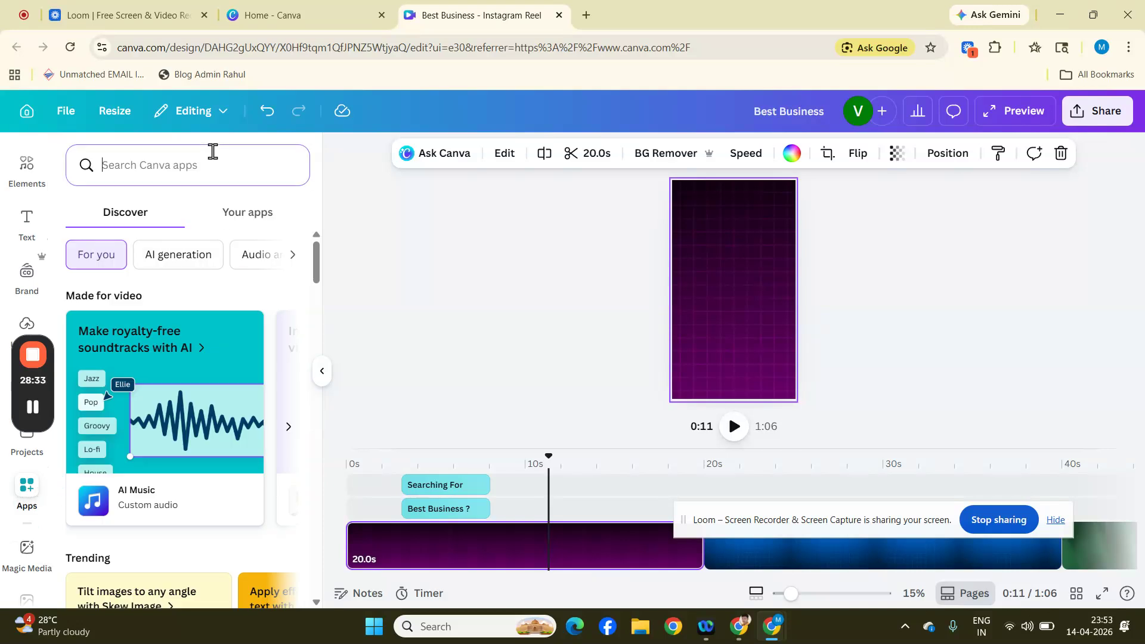
text(depth)
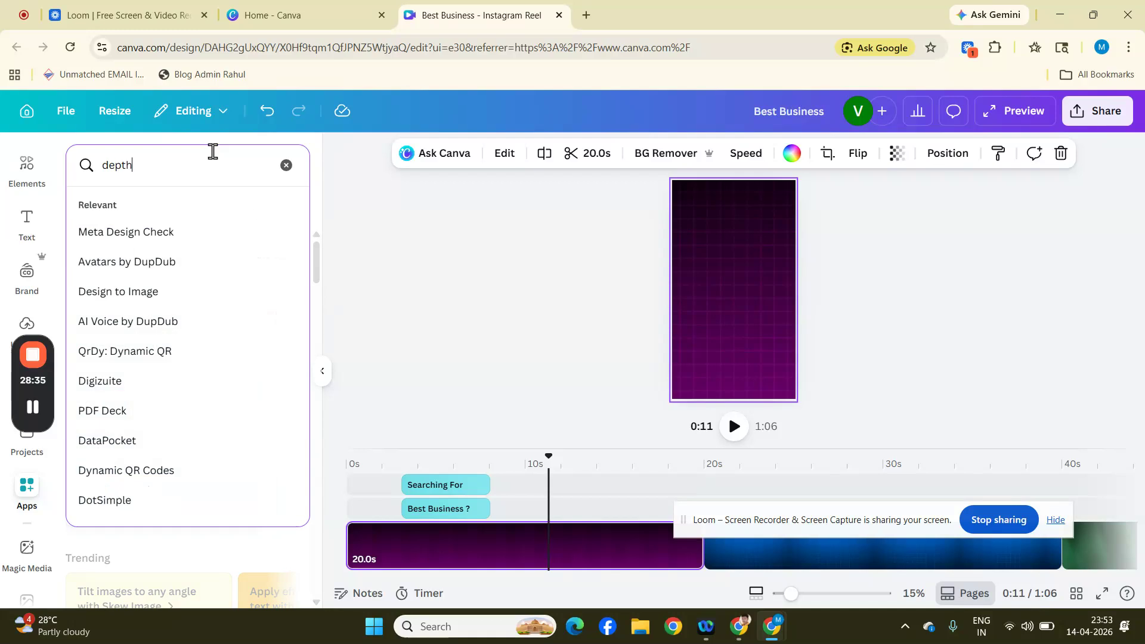
text( tex)
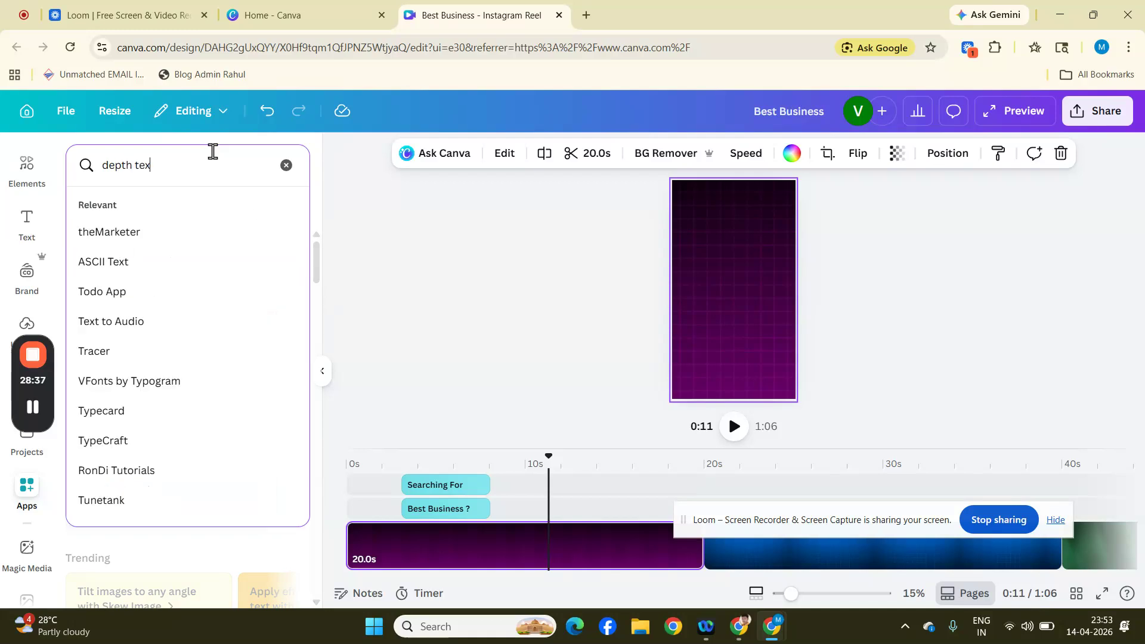
text(t)
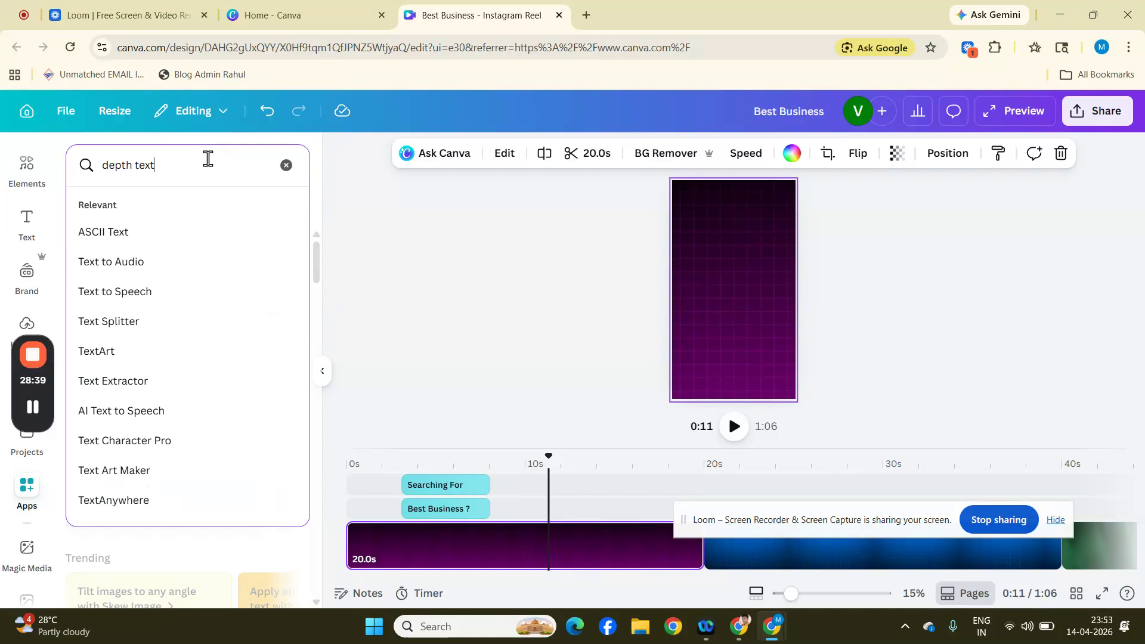
key(Return)
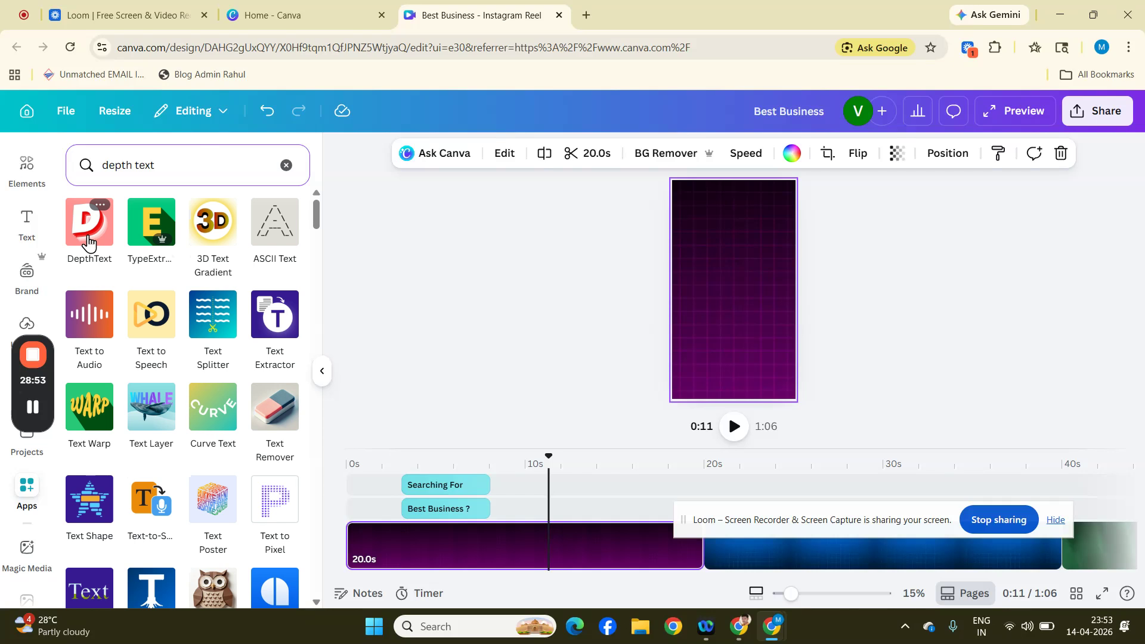
click(90, 237)
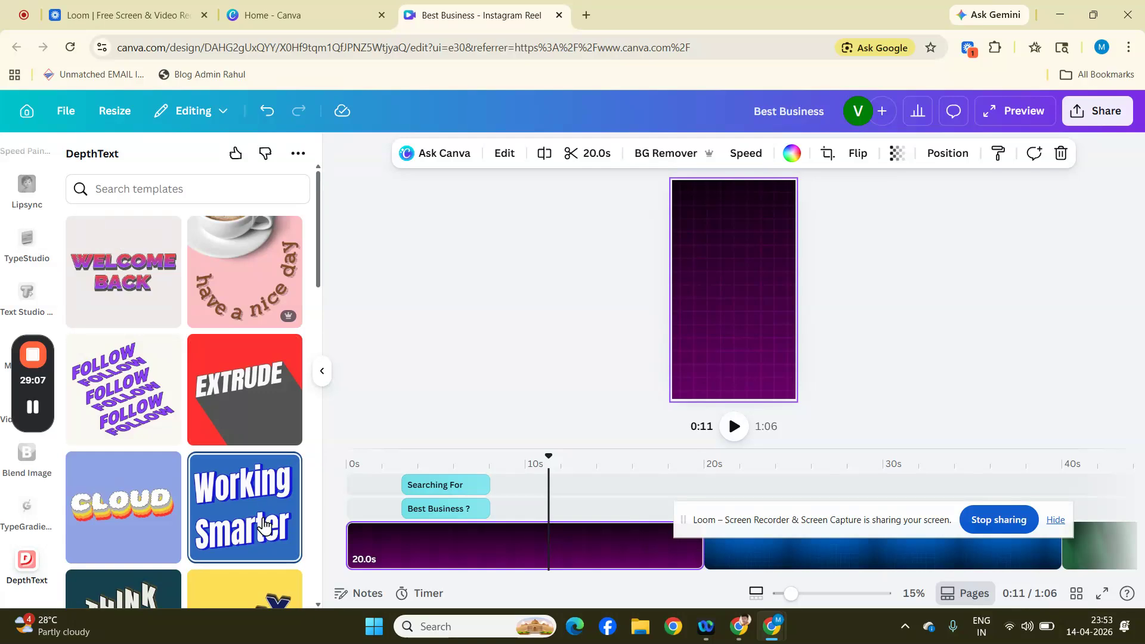
Step: Choose the Working Smarter template in DepthText and replace its text with "Business Idea"
click(264, 525)
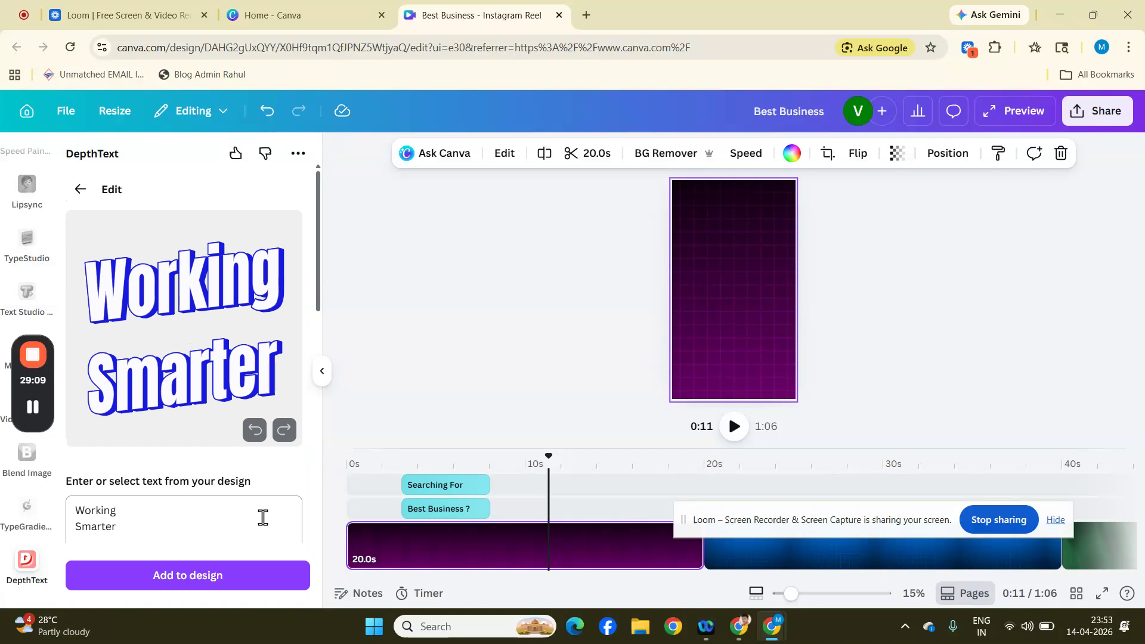
scroll(153, 389, down, 2)
drag(134, 452, 80, 436)
text(B)
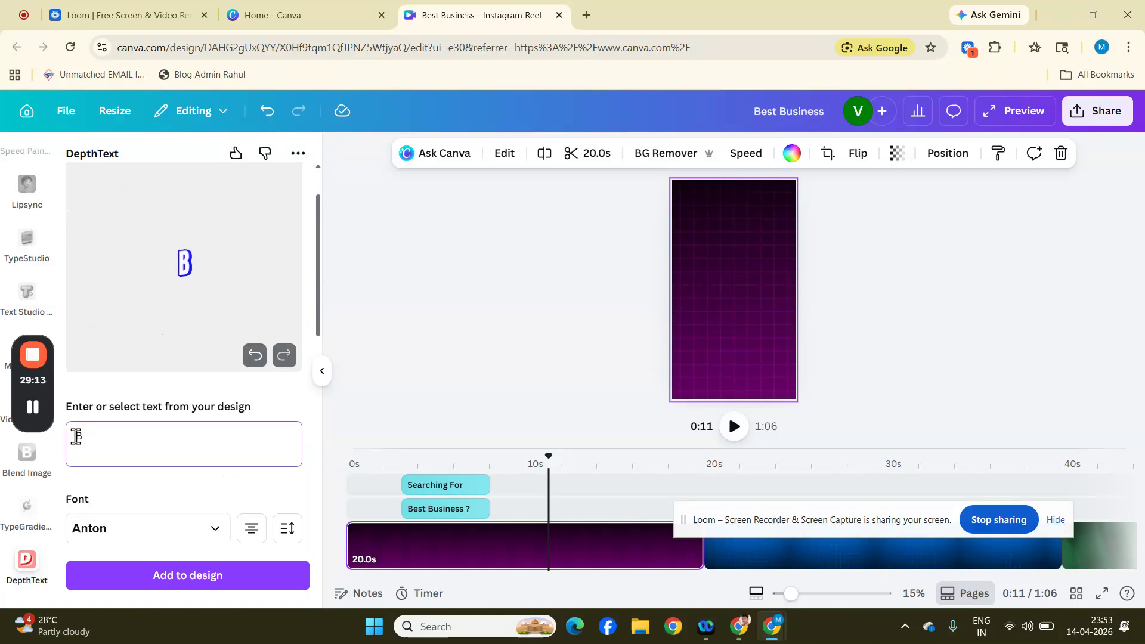
text(usiness Idea)
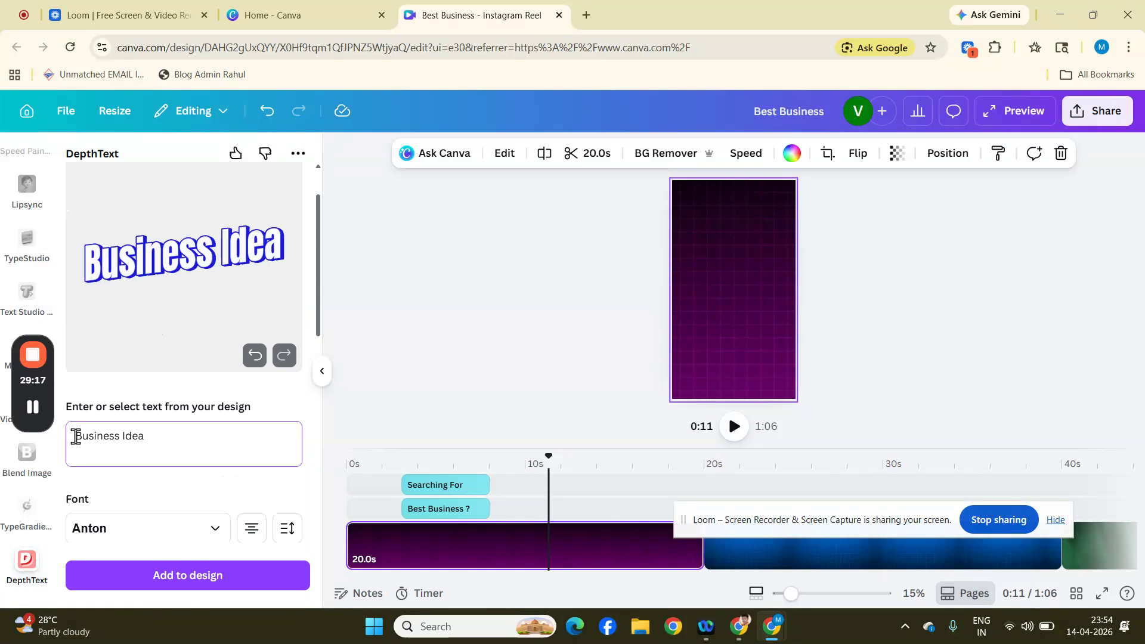
Step: Add a yellow letter fill colour, #F2F00, to the Business Idea depth text
scroll(217, 441, down, 1)
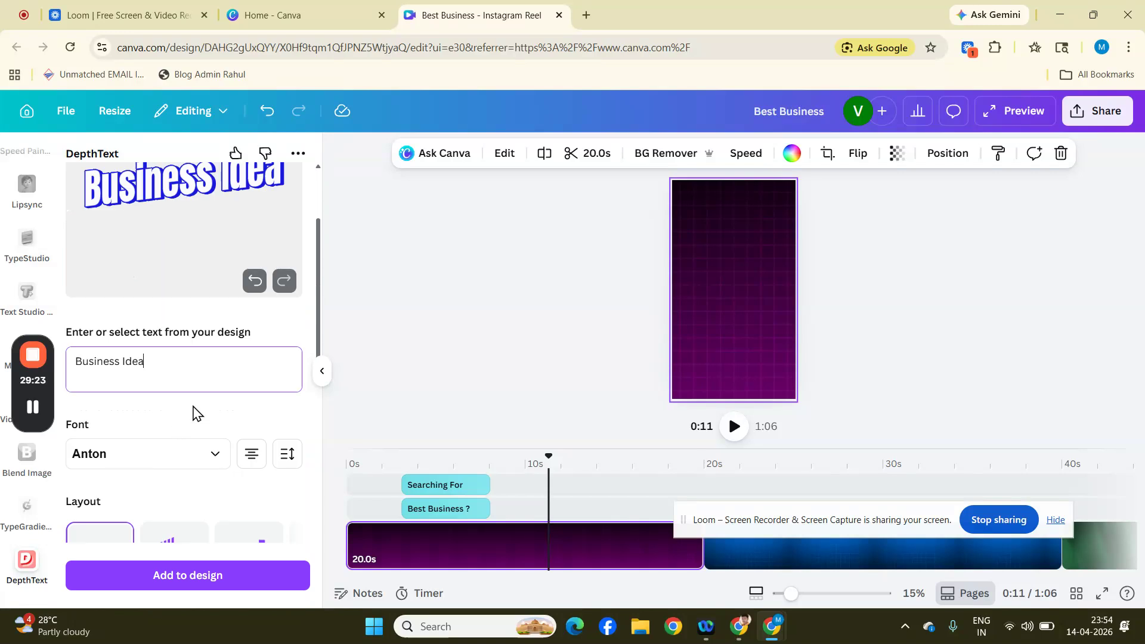
scroll(196, 412, down, 1)
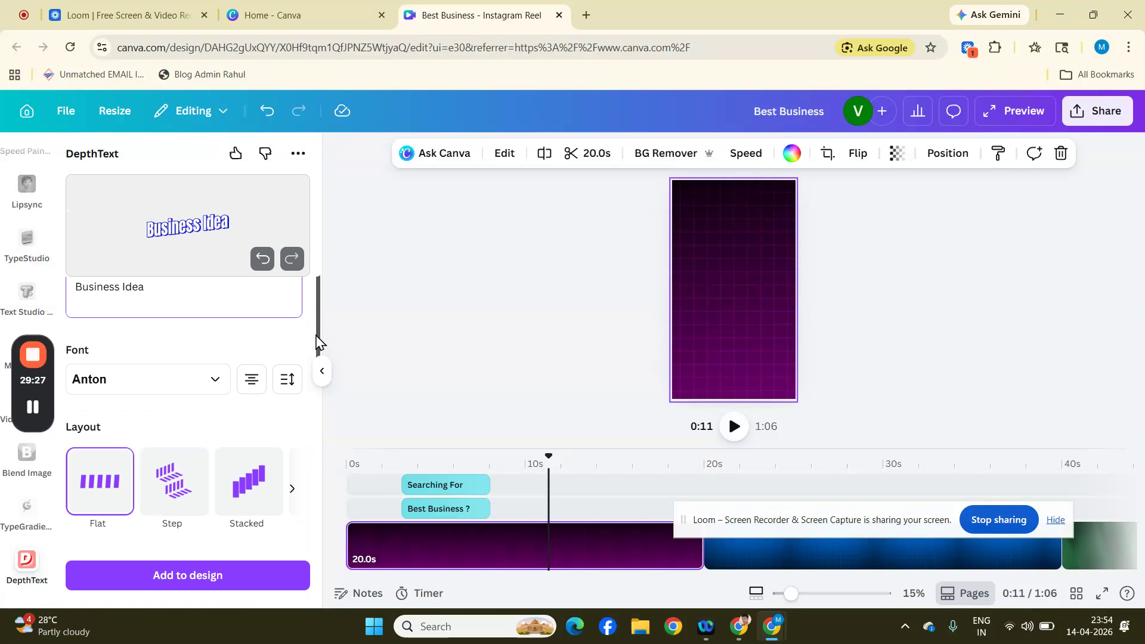
scroll(318, 355, down, 2)
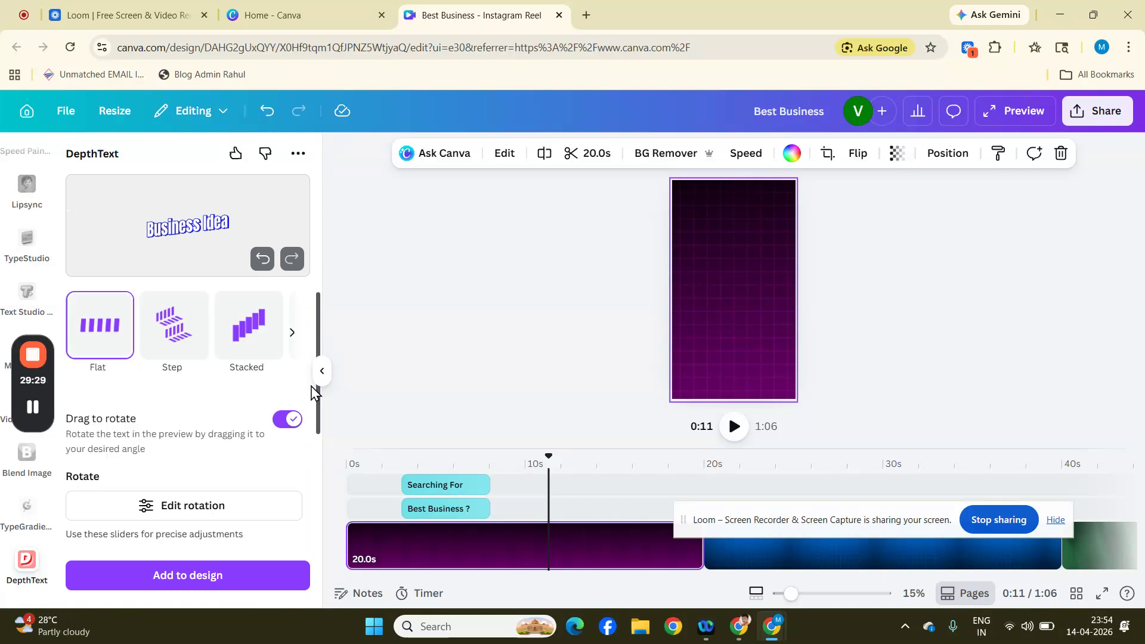
scroll(310, 386, down, 3)
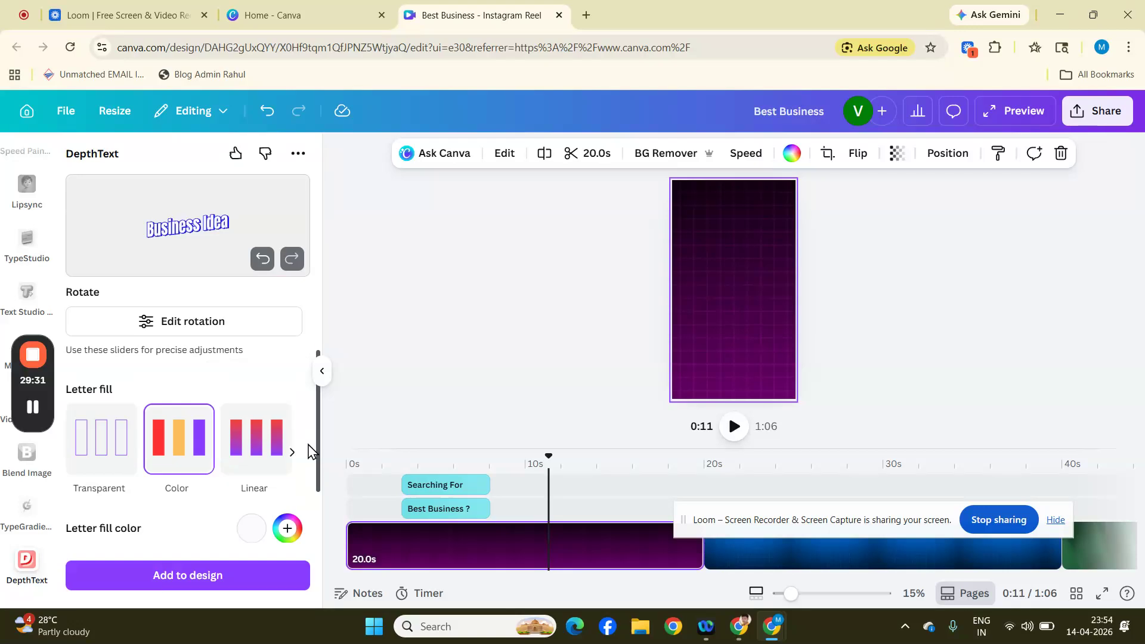
scroll(320, 463, down, 1)
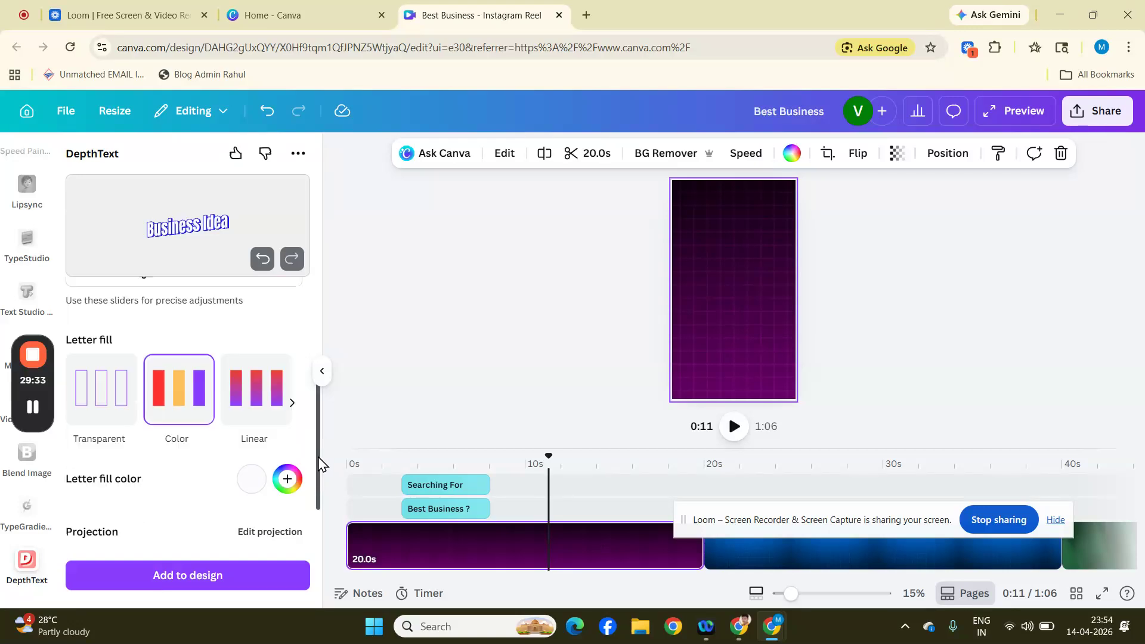
scroll(321, 464, down, 1)
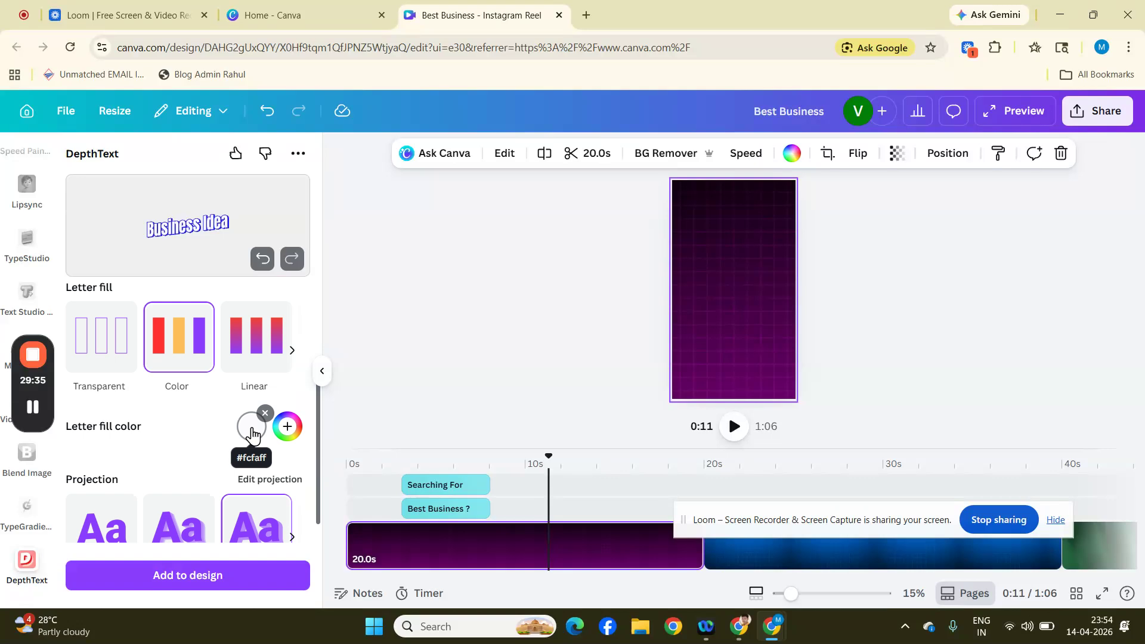
click(286, 429)
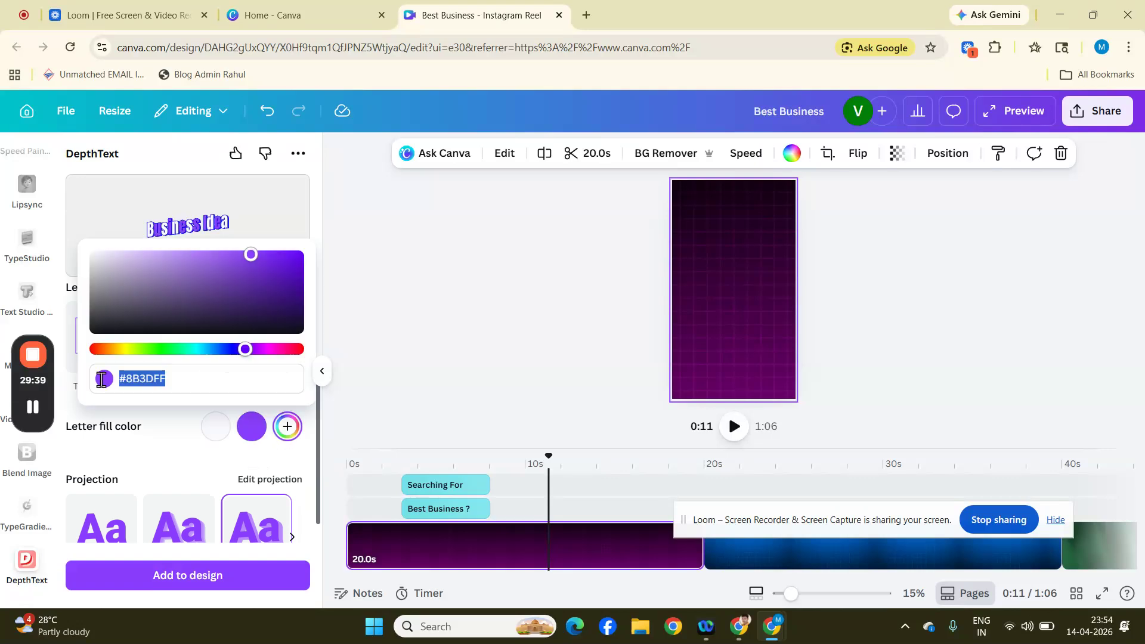
text(#F)
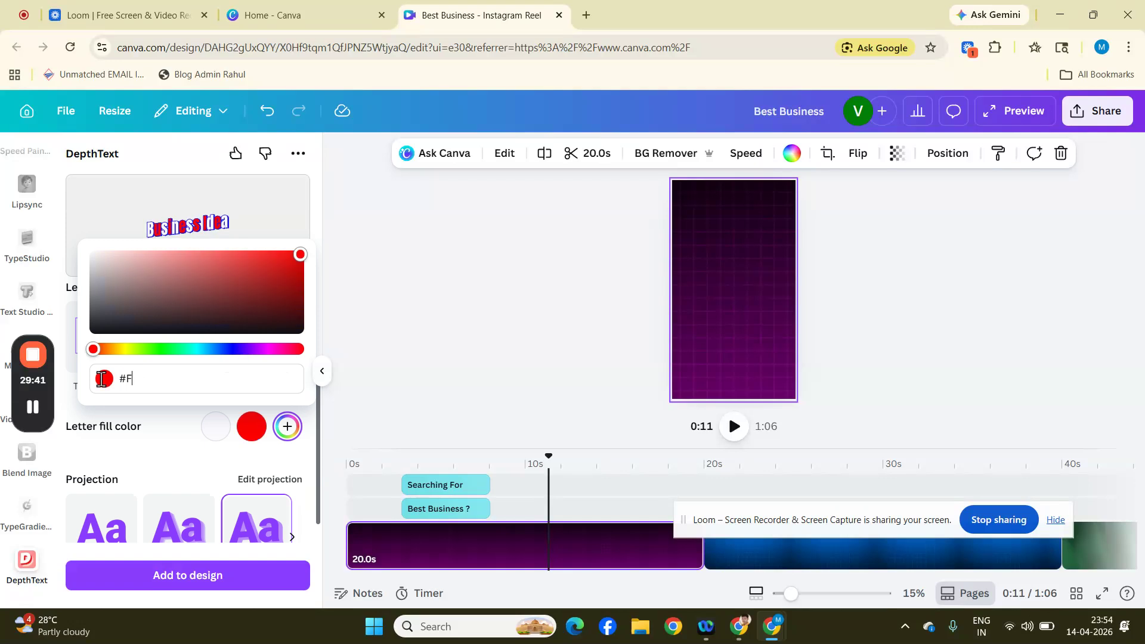
text(2F00)
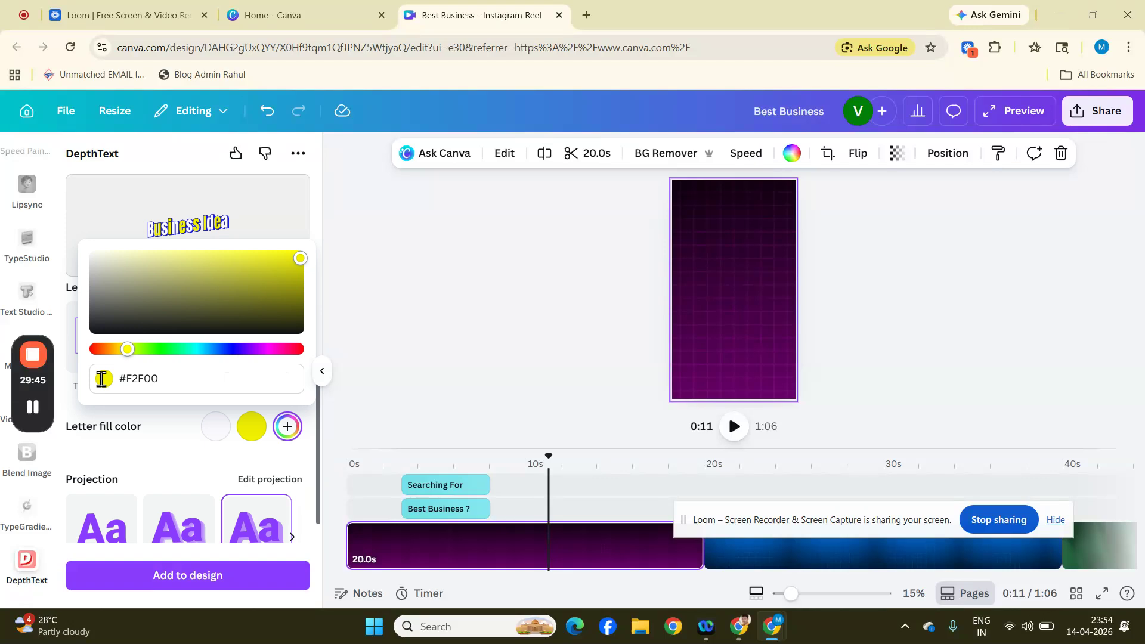
Step: Set the depth text's projection colour to black and delete its white letter fill colour
scroll(322, 461, down, 2)
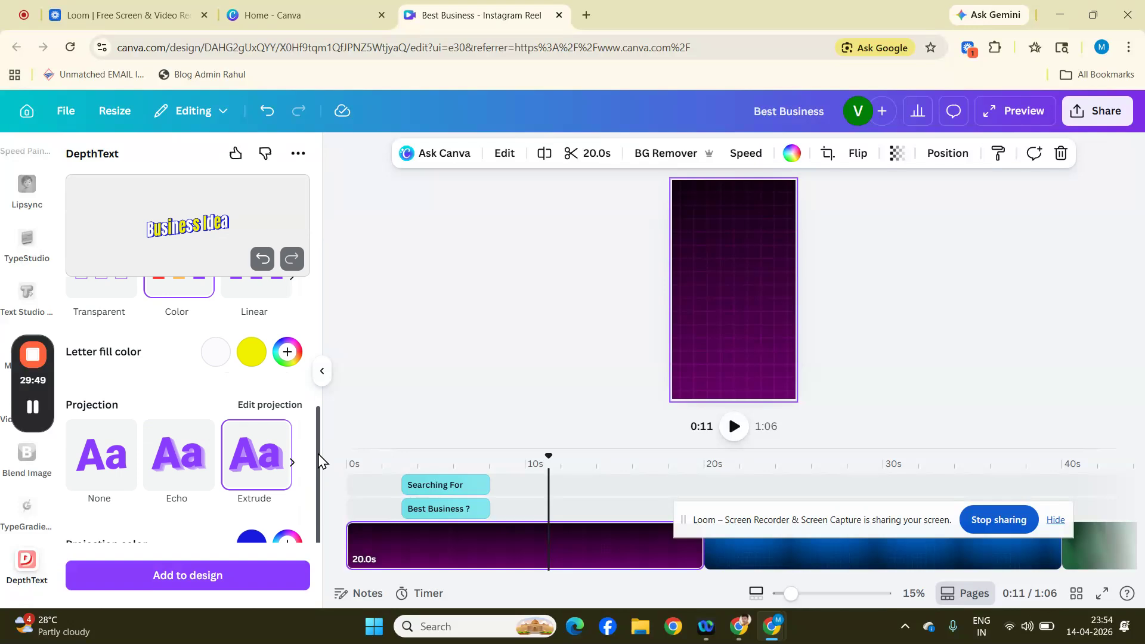
scroll(322, 461, down, 3)
click(249, 396)
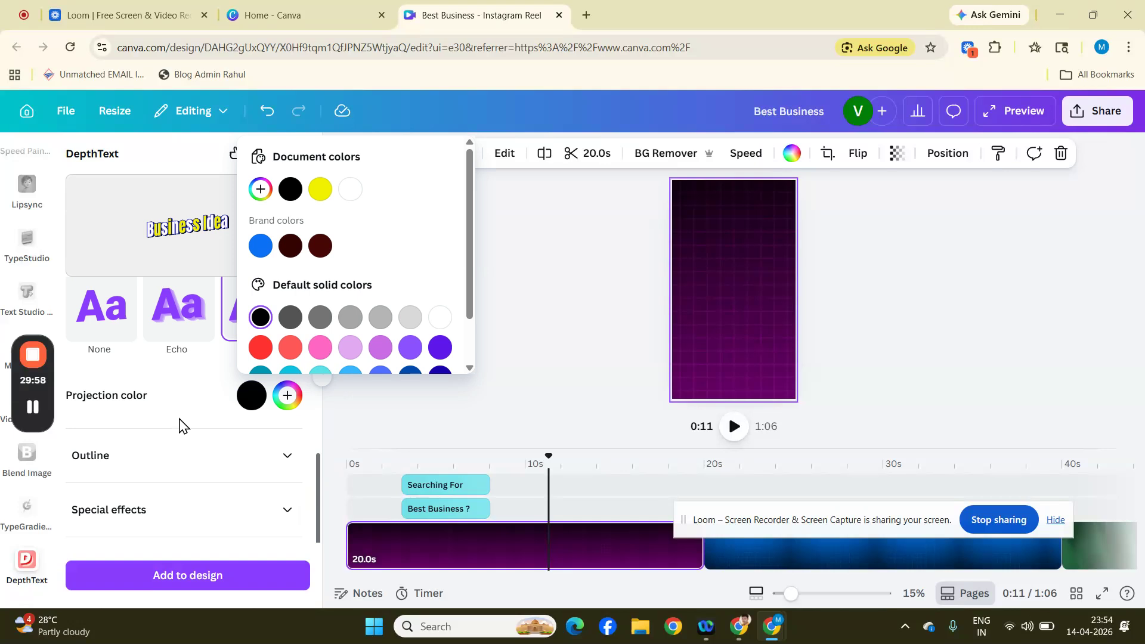
click(183, 426)
scroll(197, 382, up, 3)
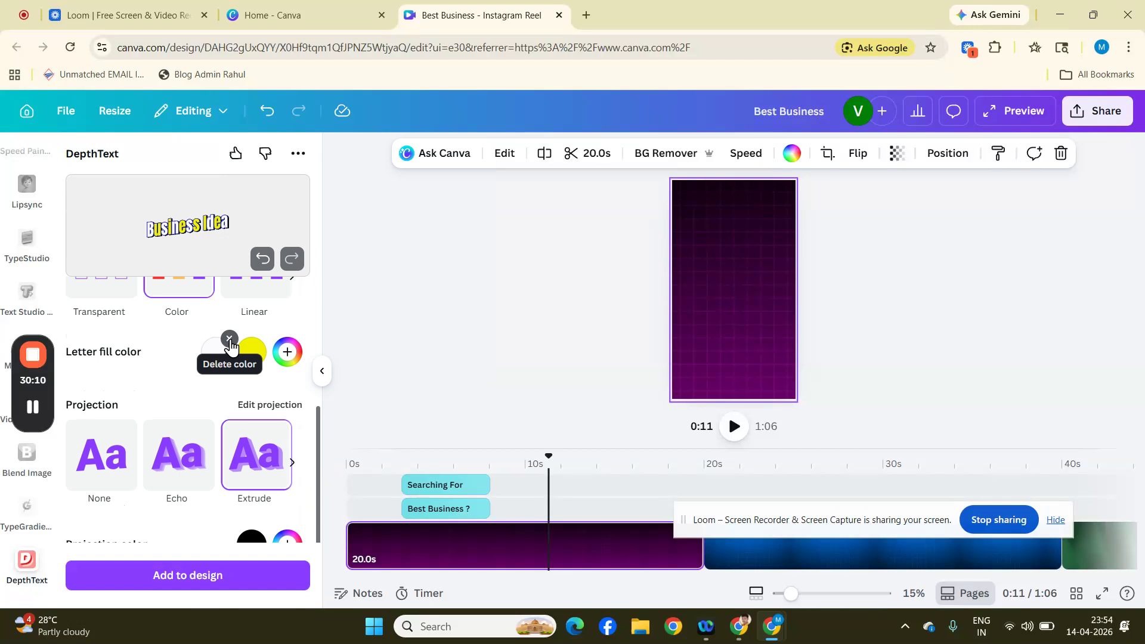
click(230, 340)
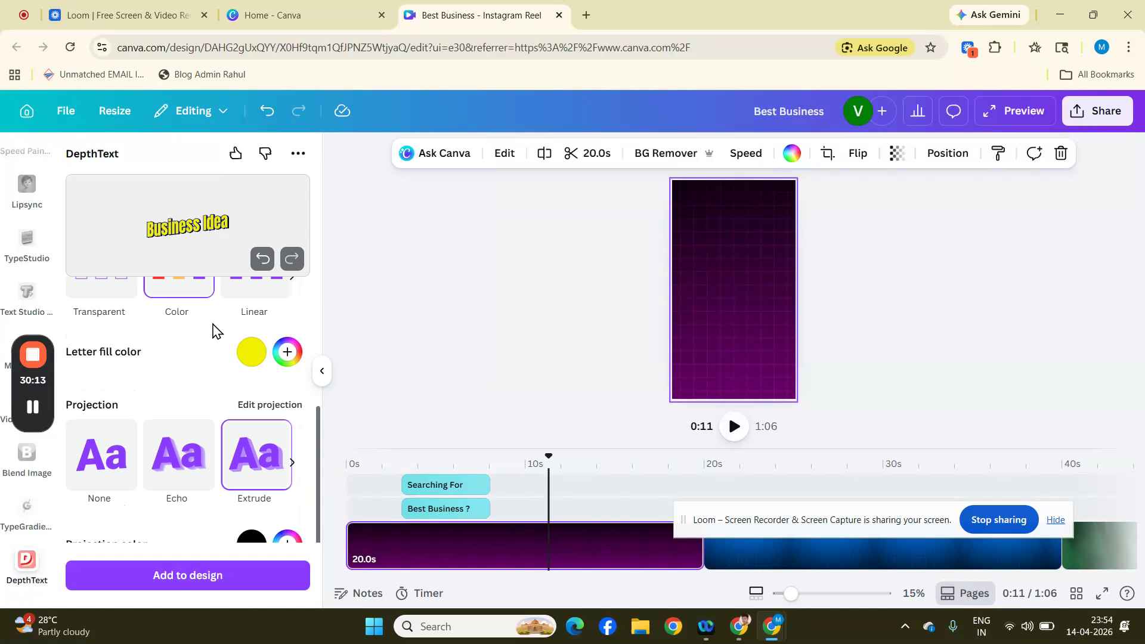
Step: Change the outline colour of the Business Idea depth text to black
scroll(213, 330, down, 3)
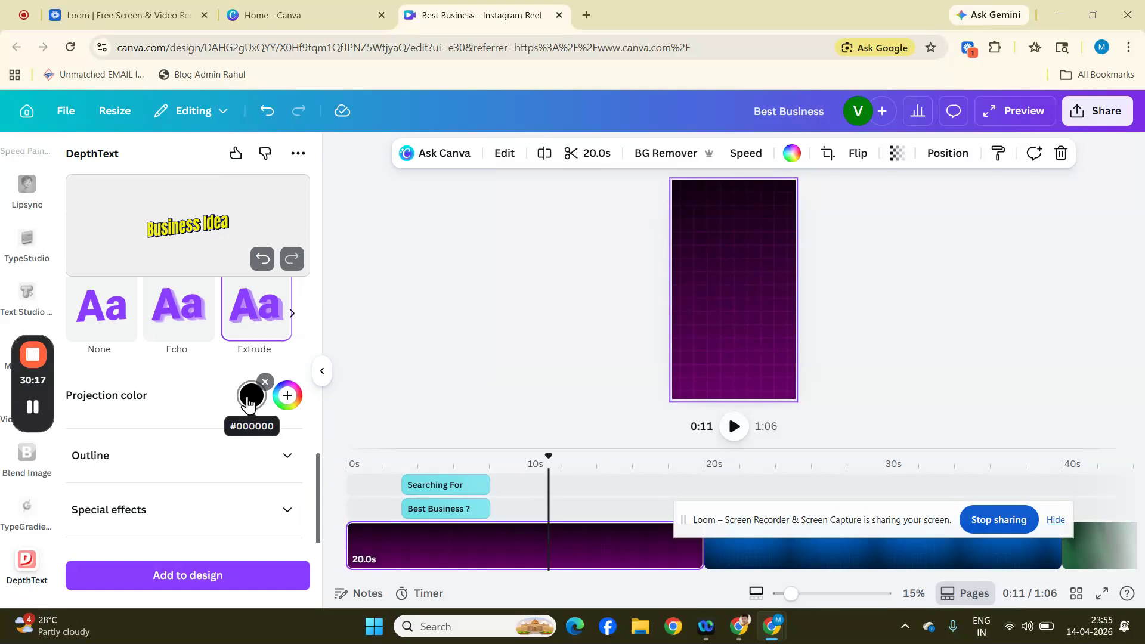
click(287, 456)
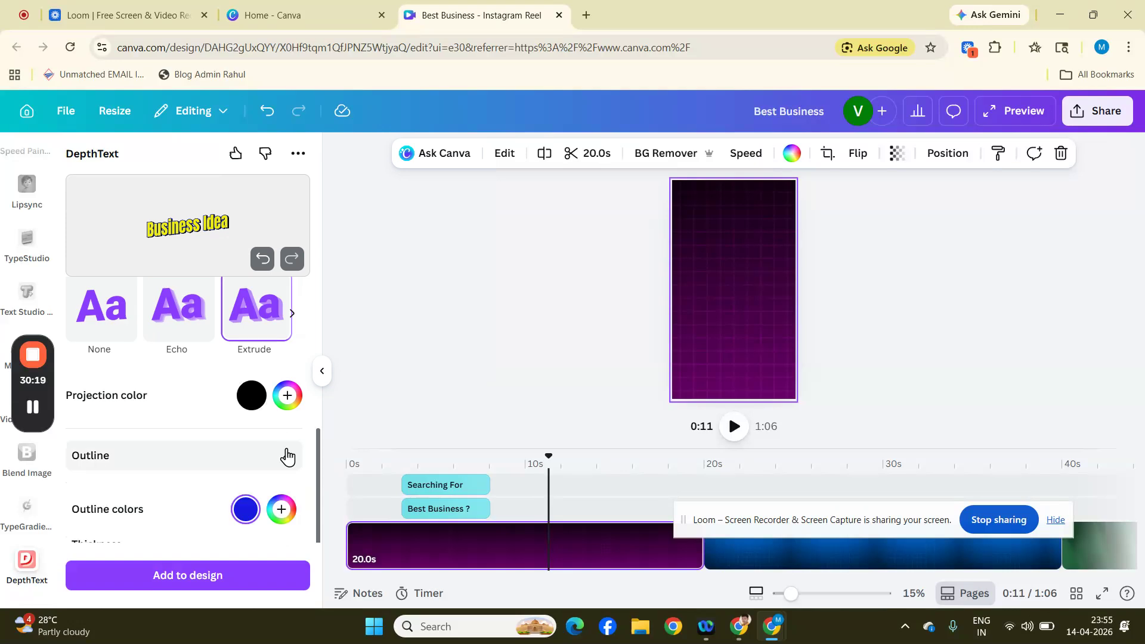
scroll(287, 457, down, 2)
click(247, 436)
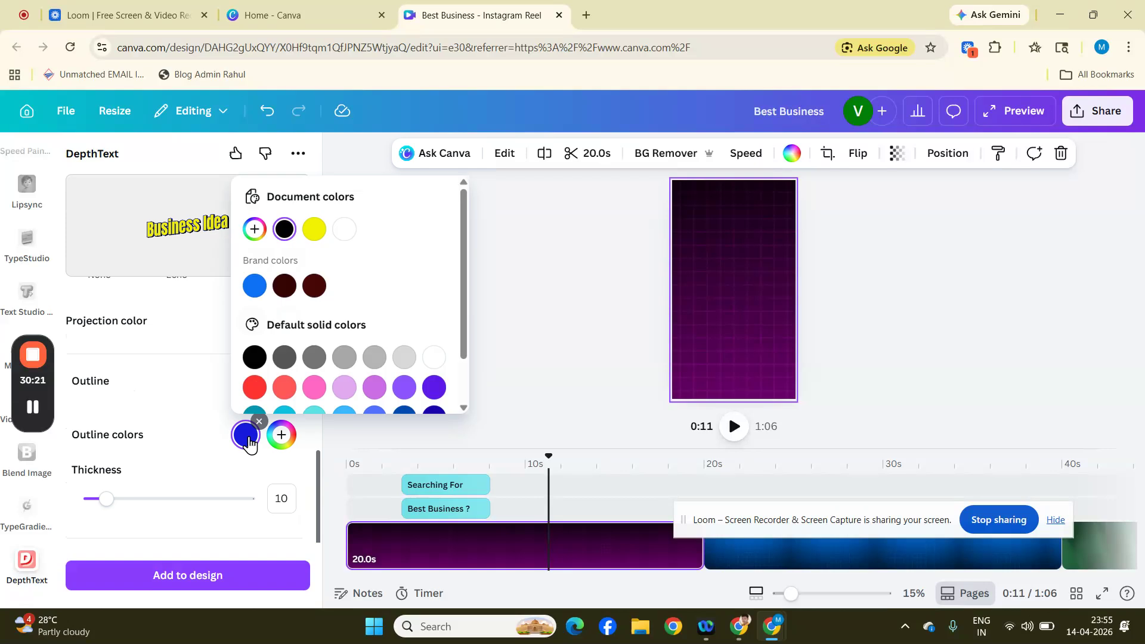
click(256, 359)
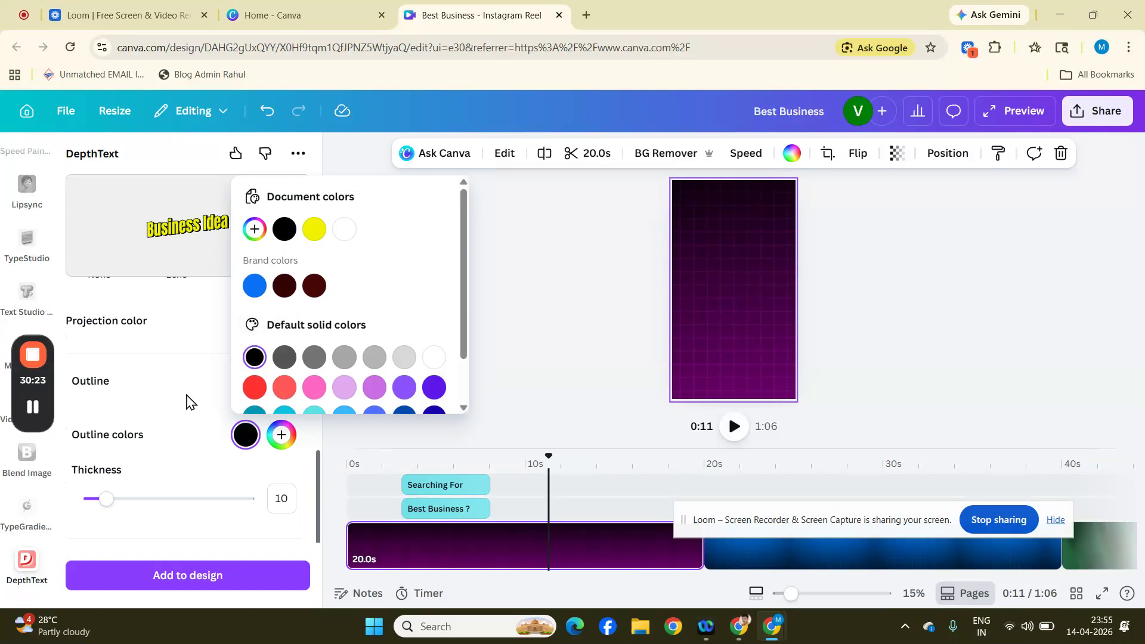
Step: Add the yellow and black Business Idea depth text to the first clip of the design
click(158, 410)
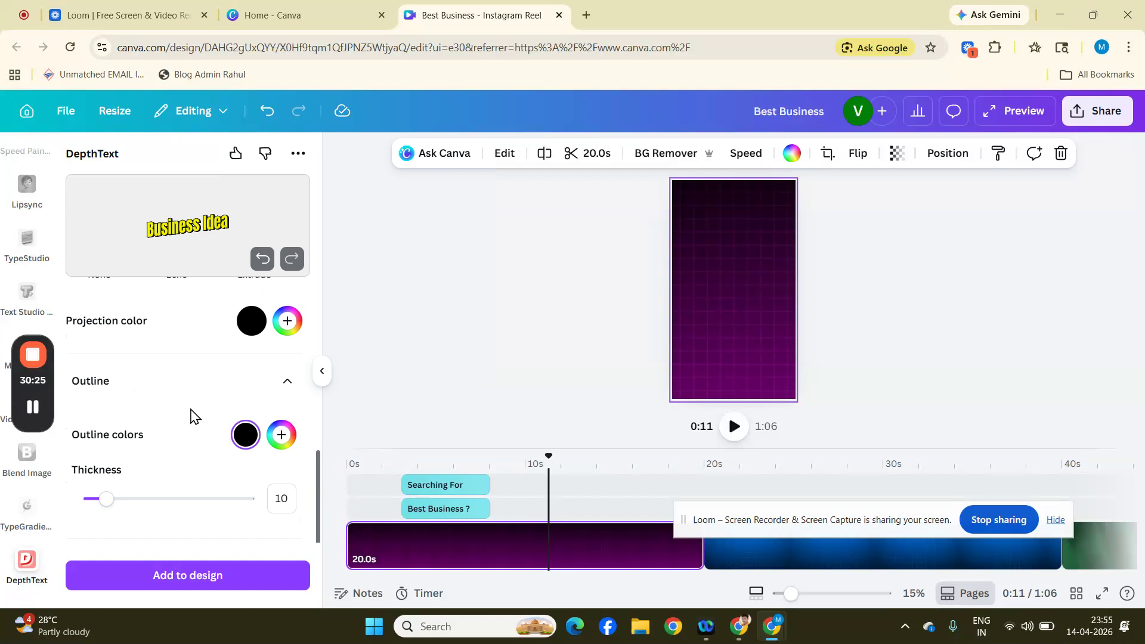
scroll(192, 416, down, 1)
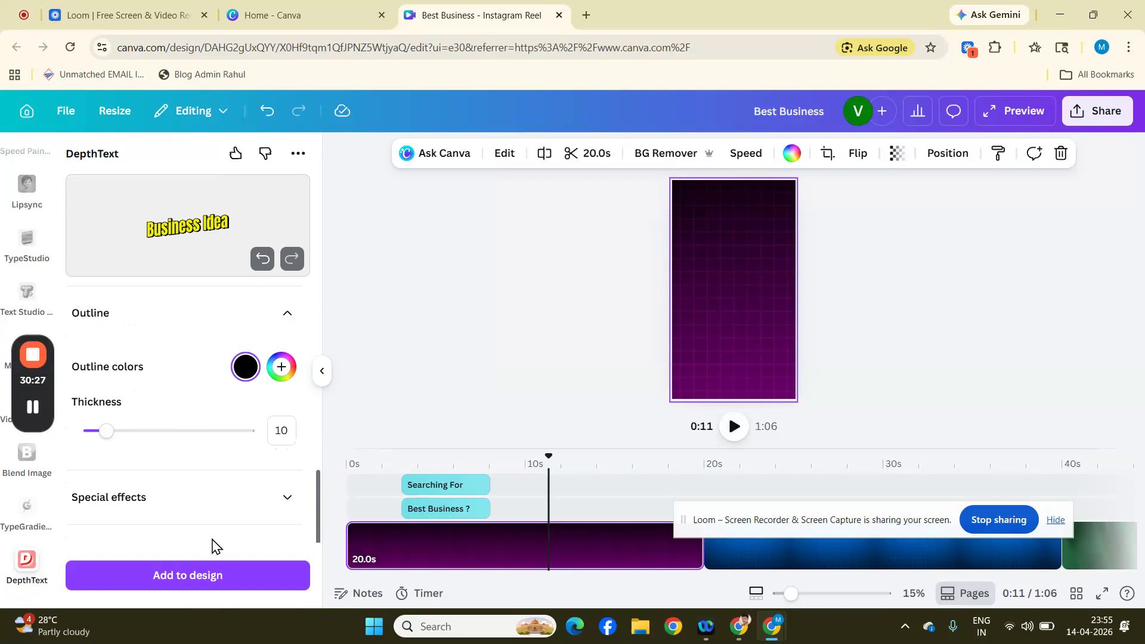
click(181, 583)
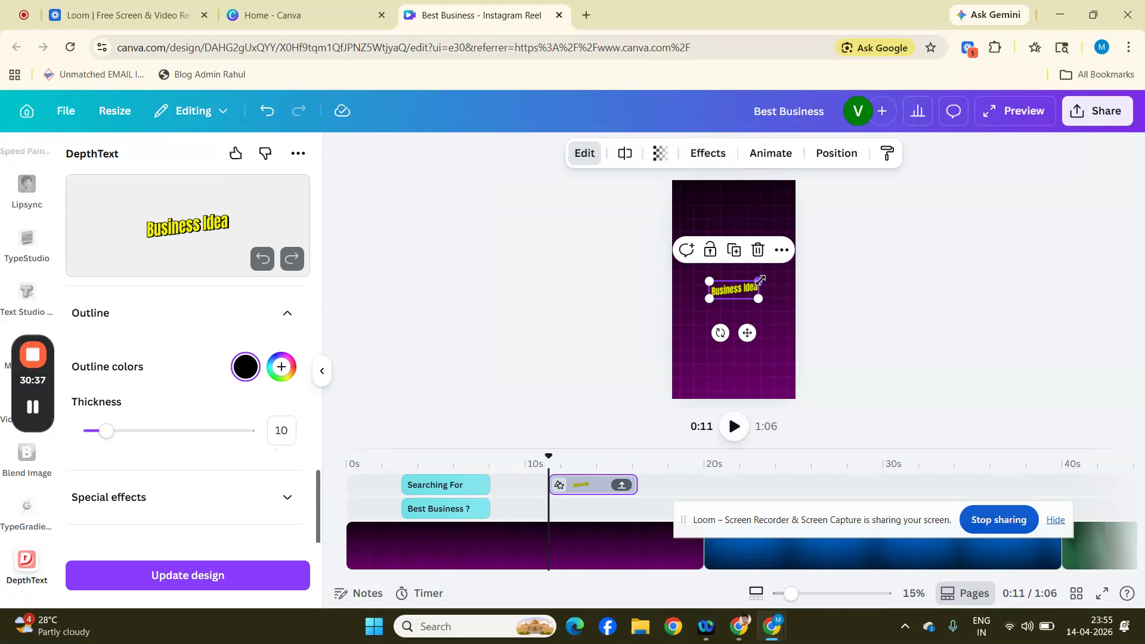
Step: Enlarge the Business Idea depth text to nearly the page width and move it into the upper half of the page
drag(709, 298, 679, 309)
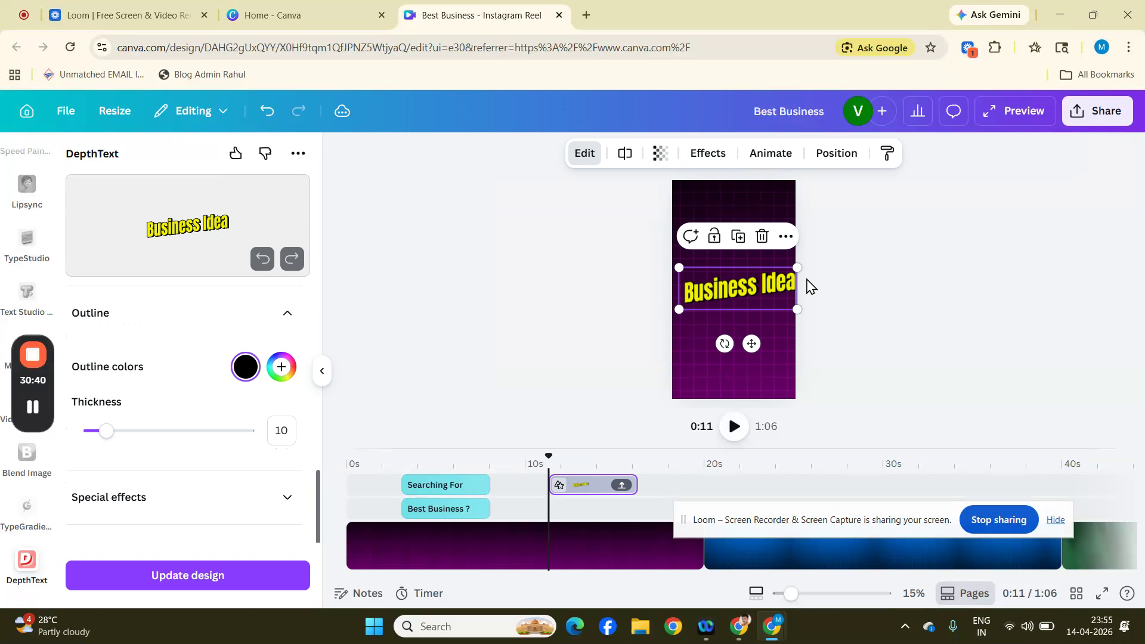
drag(797, 267, 785, 277)
drag(744, 295, 750, 265)
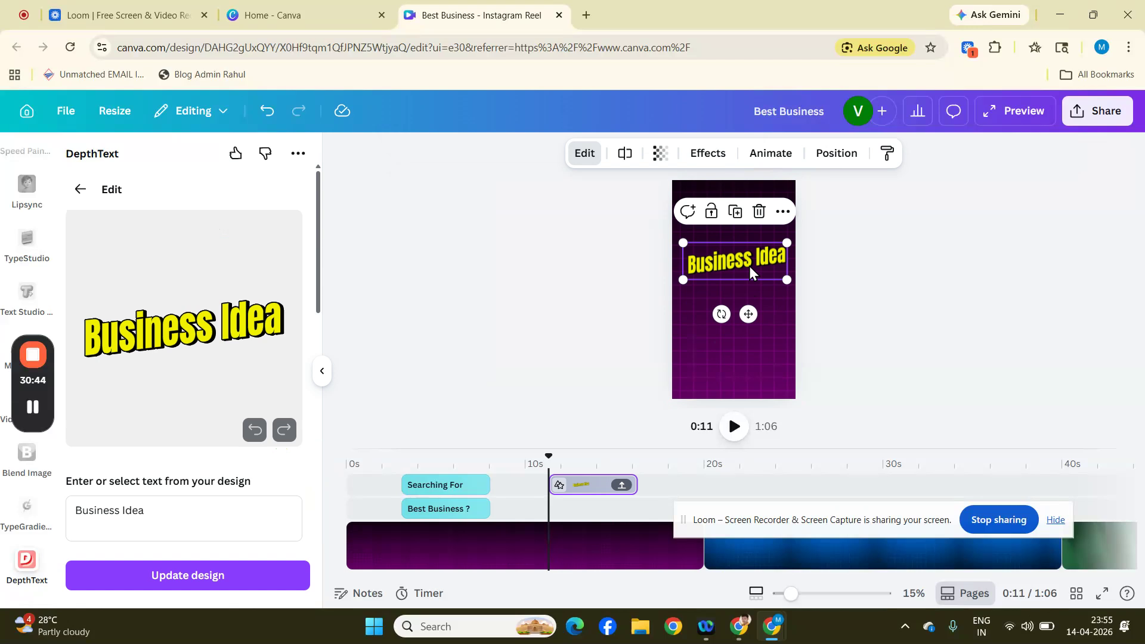
click(870, 269)
Step: Duplicate the Business Idea depth text and place the copy just below the original
click(775, 262)
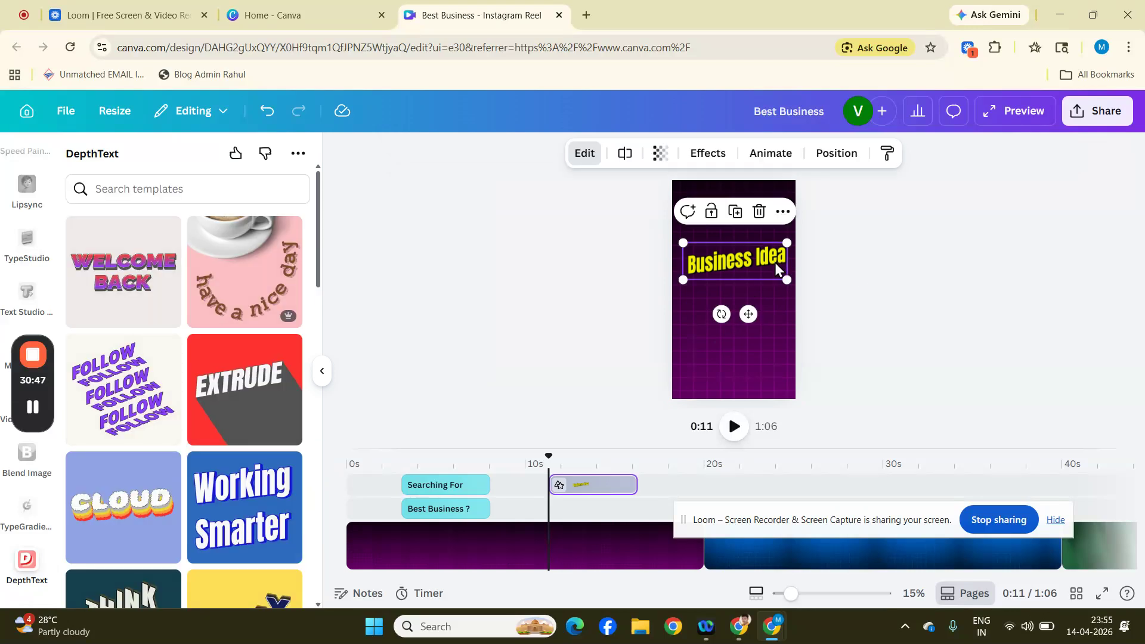
click(735, 212)
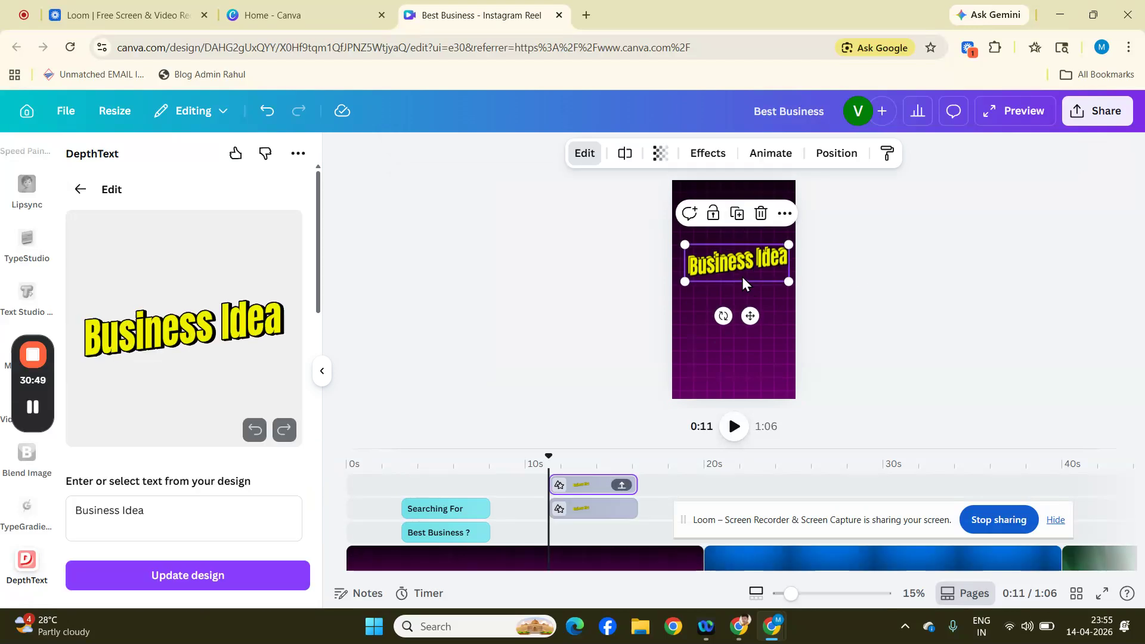
drag(741, 277, 739, 322)
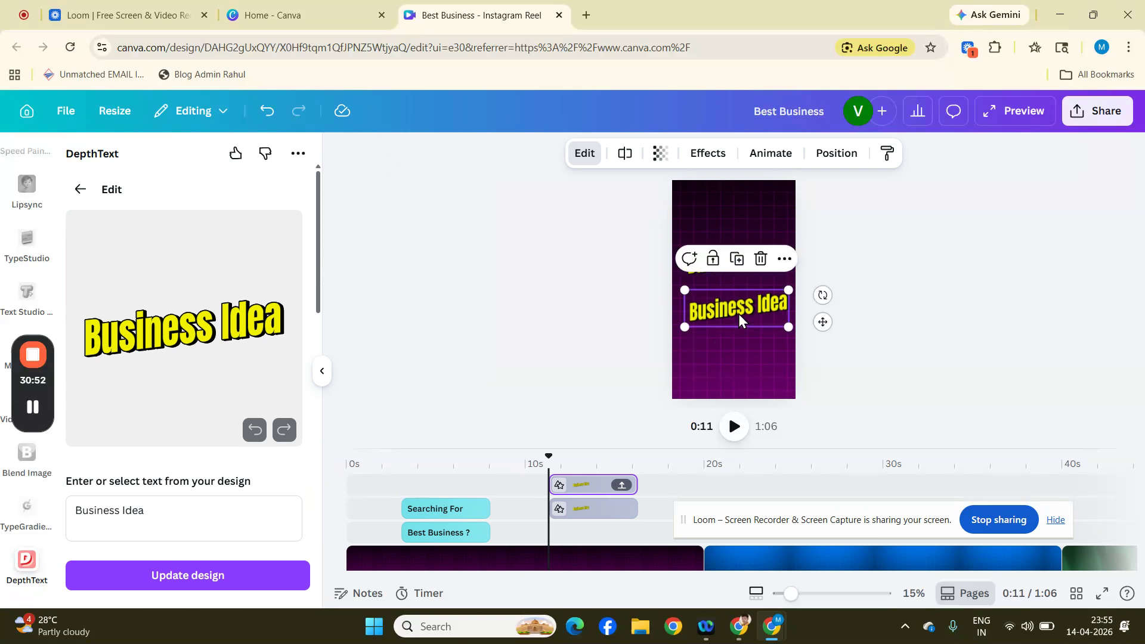
Step: Replace the duplicated depth text's wording with "Searching"
triple_click(73, 519)
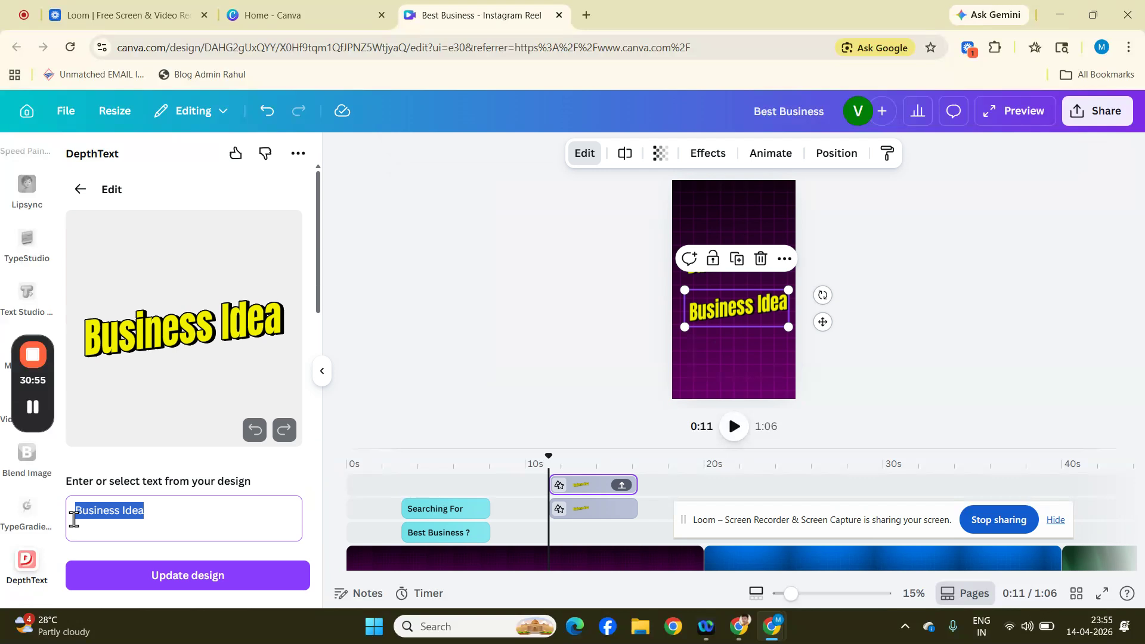
text(Searchin)
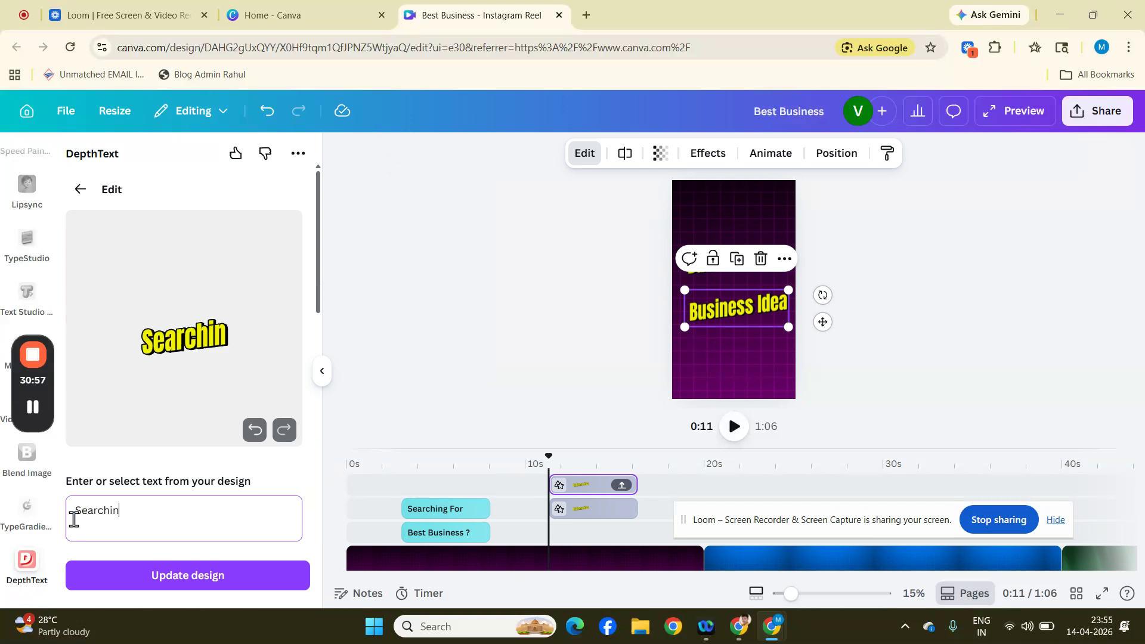
text(g)
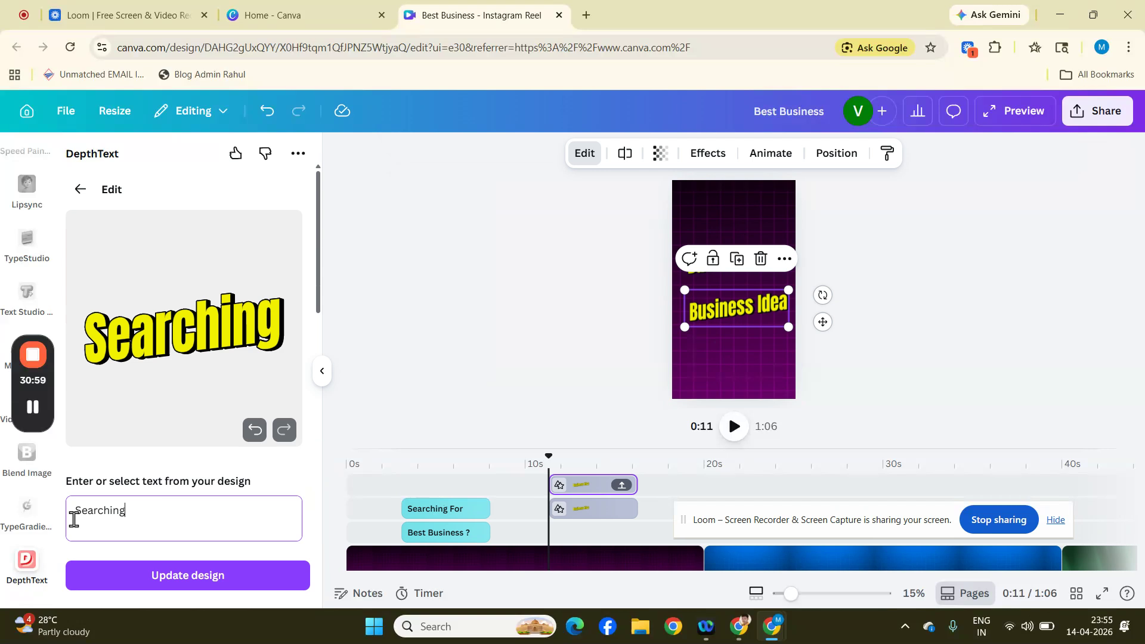
Step: Set the Searching depth text's letter fill to white (#ffffff) and update it in the design
scroll(221, 414, down, 5)
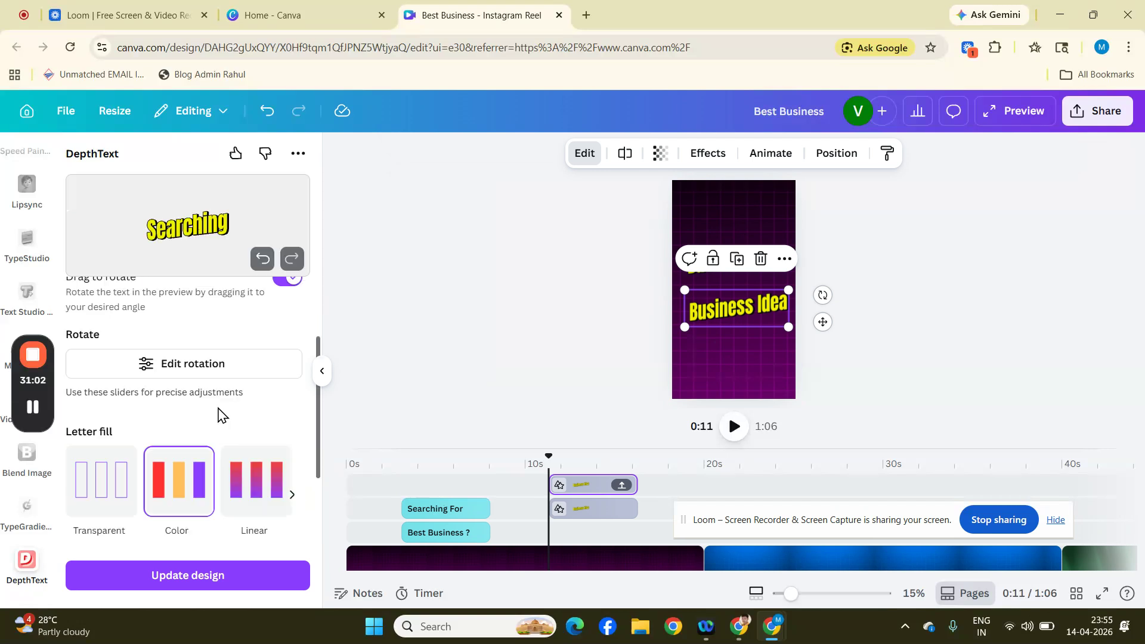
scroll(221, 415, down, 4)
click(252, 346)
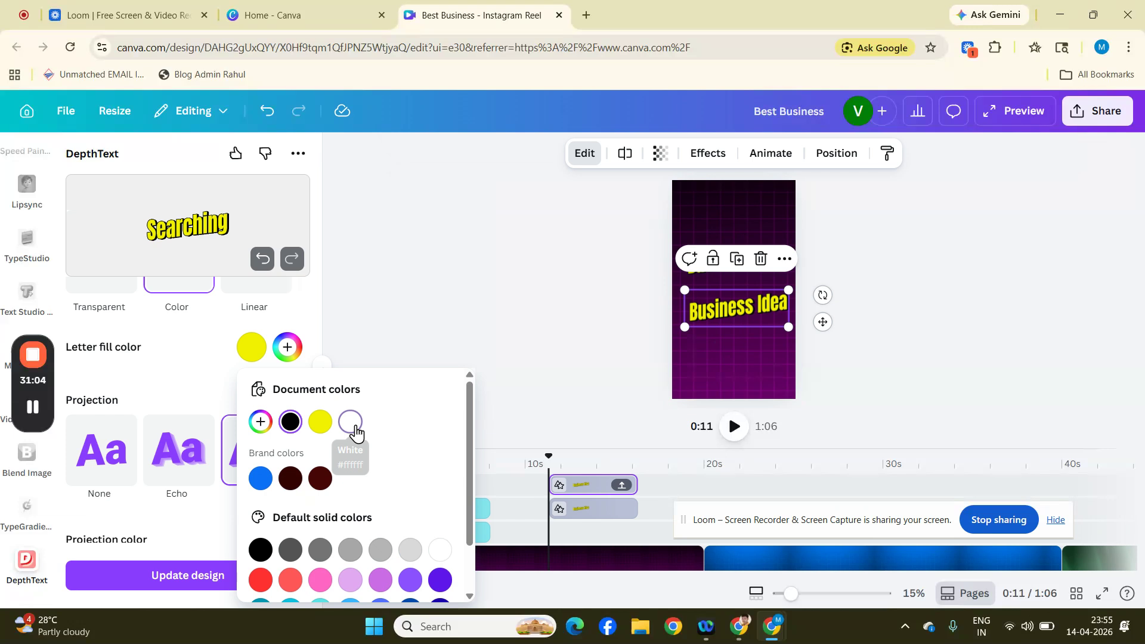
click(355, 427)
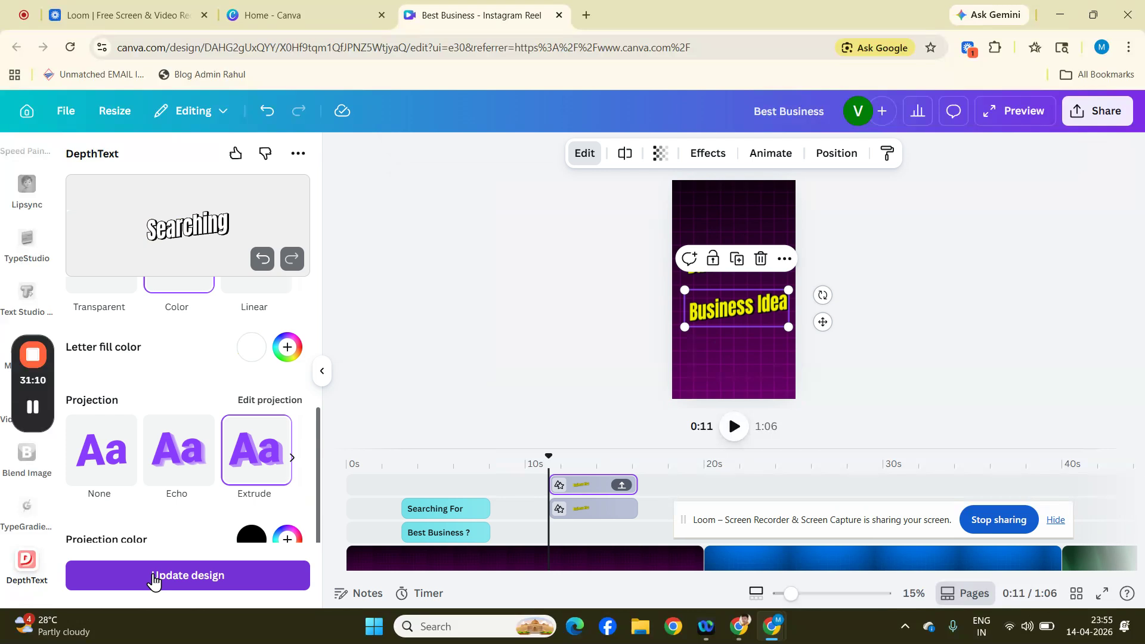
click(153, 577)
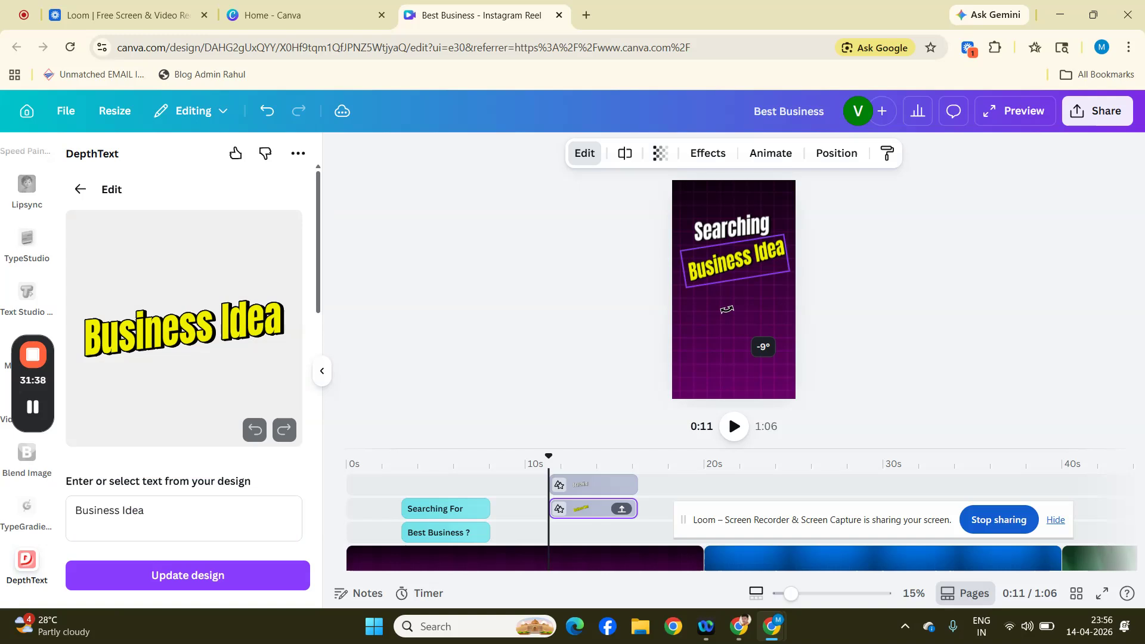
Step: Reposition the Business Idea text below Searching, set its DepthText X and Y rotation to 0, and update it in the design
drag(735, 271, 737, 287)
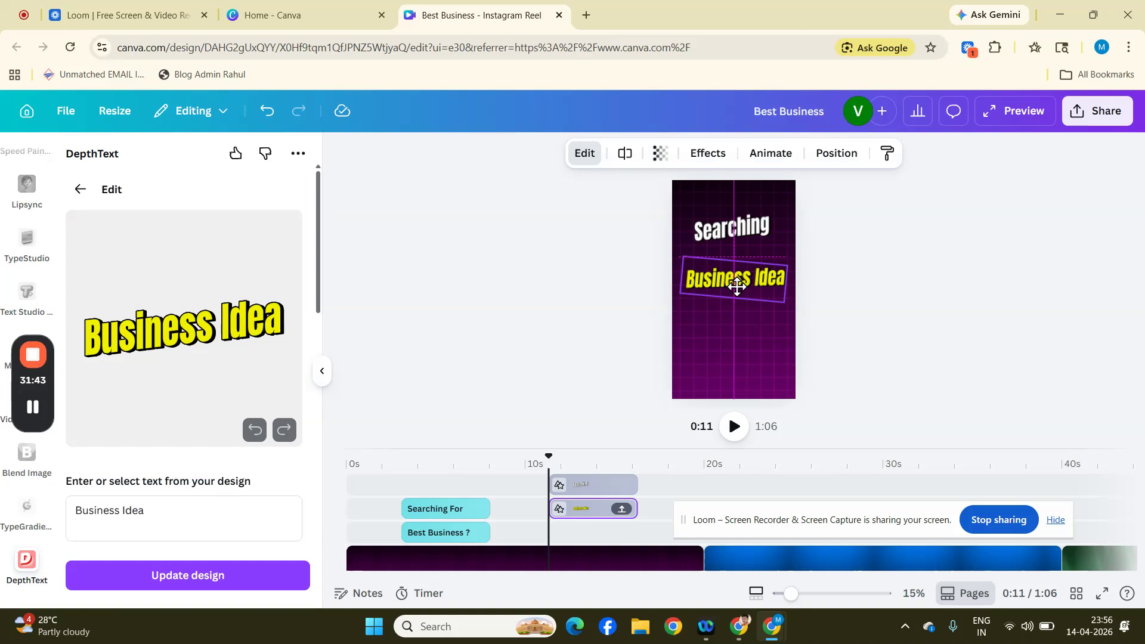
scroll(209, 342, down, 4)
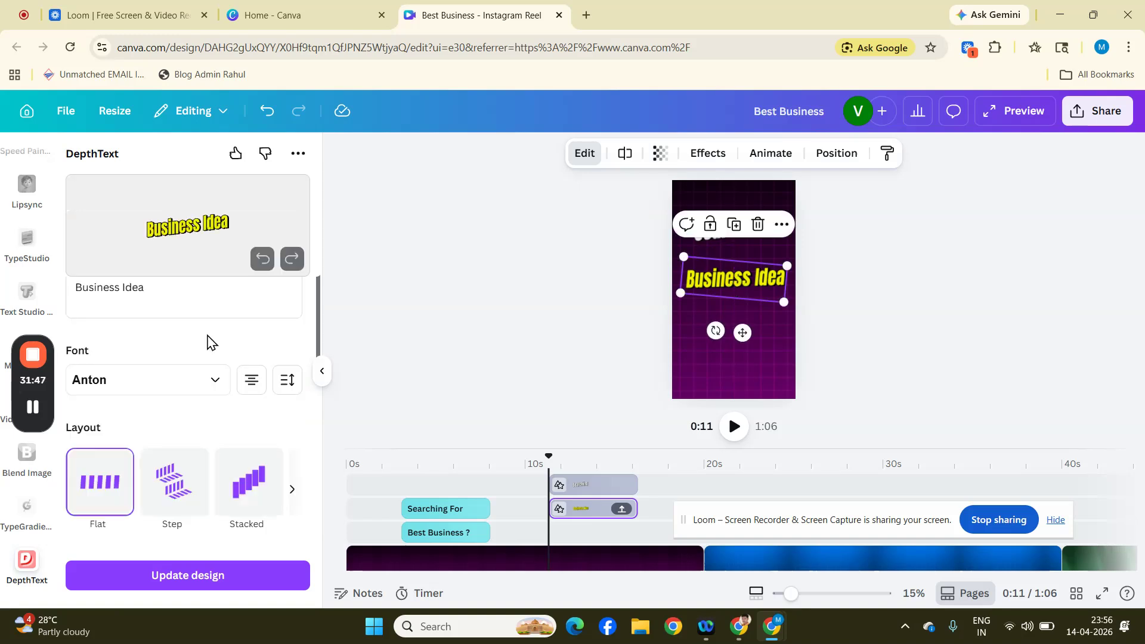
scroll(97, 353, down, 5)
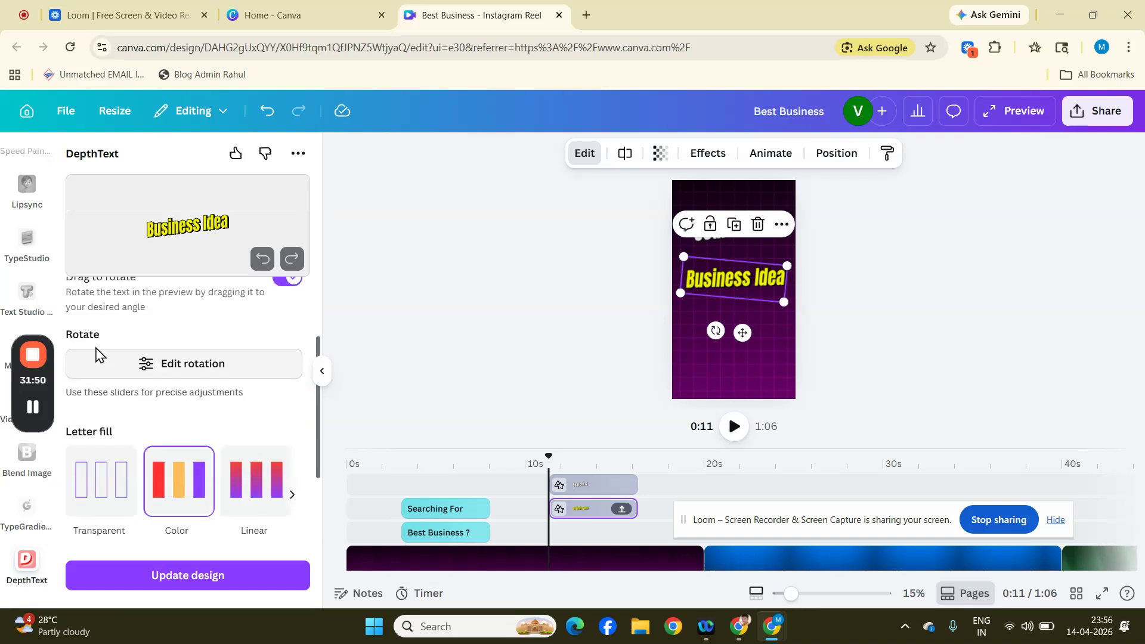
click(97, 353)
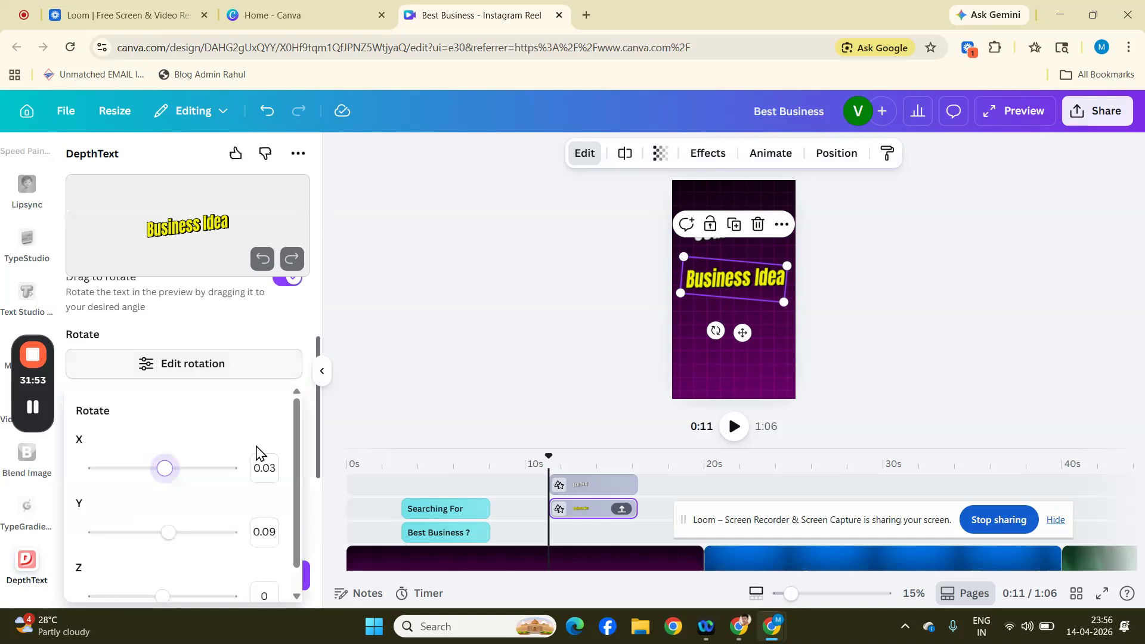
click(269, 468)
scroll(269, 489, down, 1)
click(269, 506)
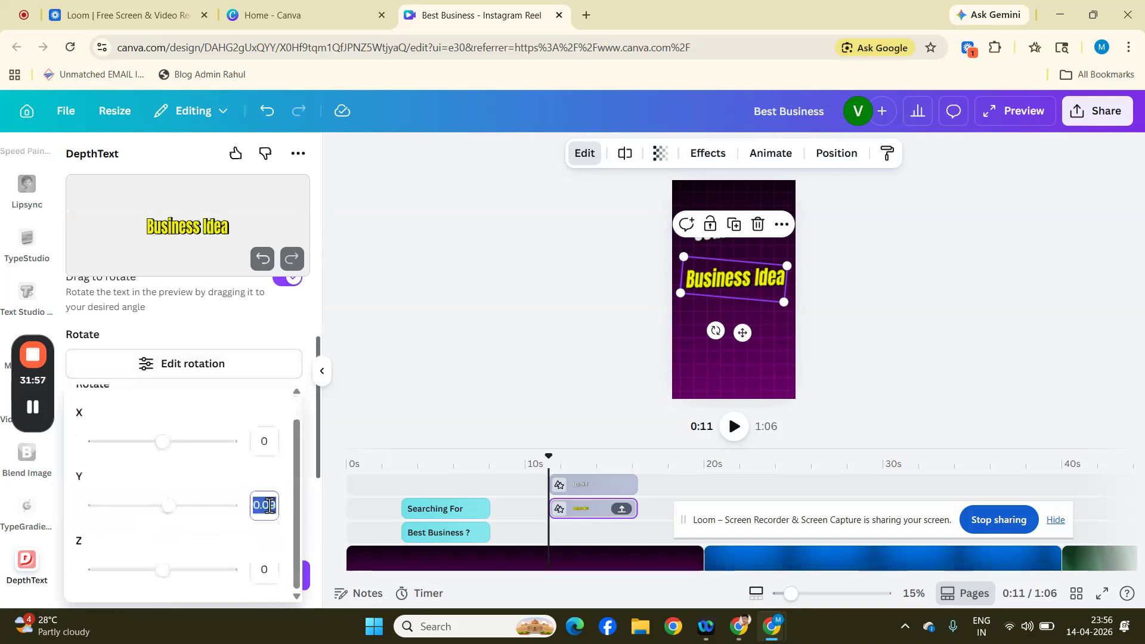
text(0)
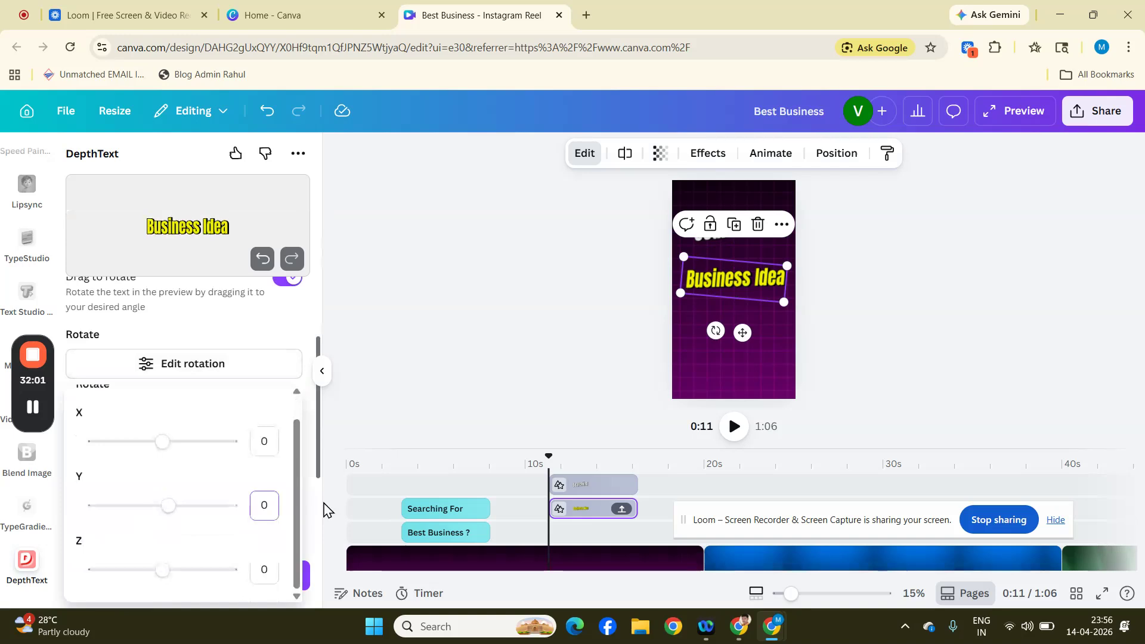
click(303, 575)
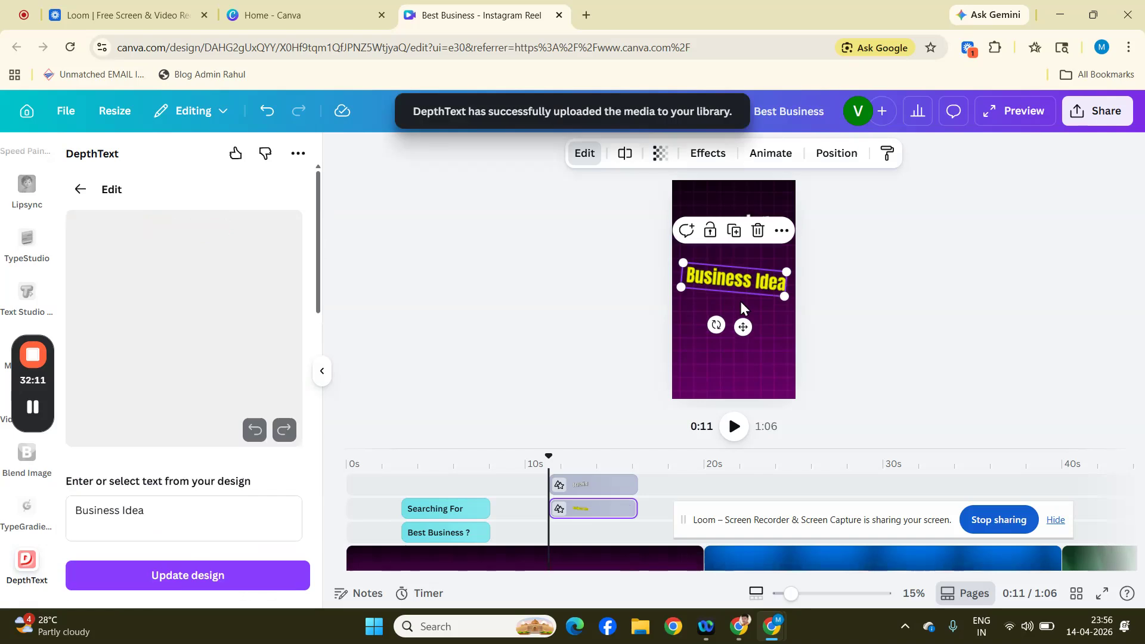
Step: Apply the Step layout to the Searching depth text and update it in the design
click(895, 257)
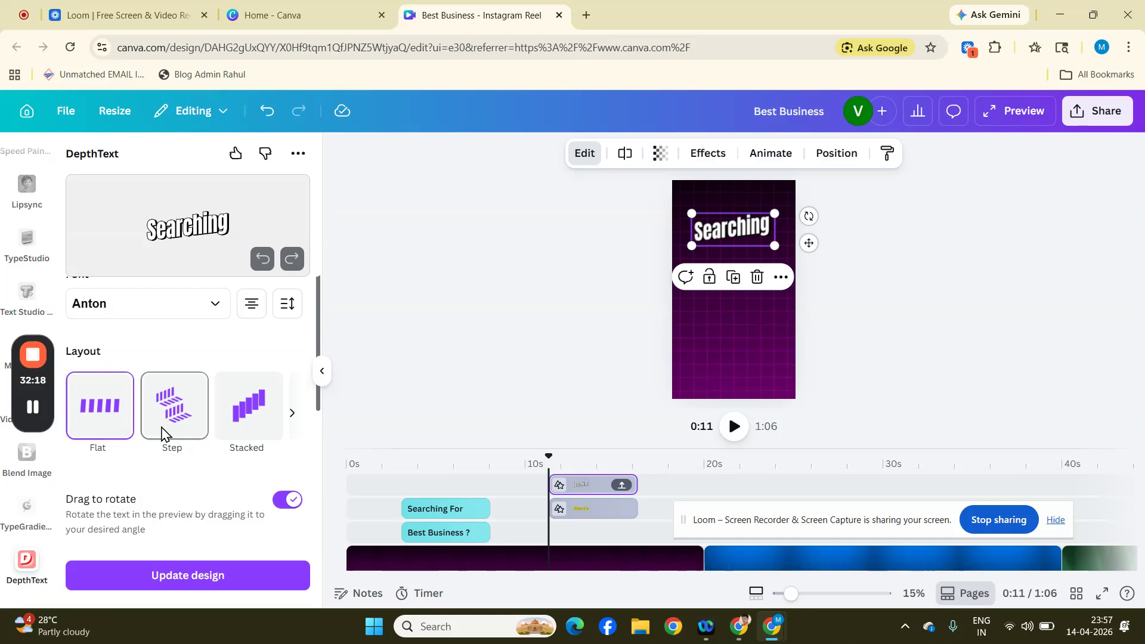
scroll(230, 446, down, 3)
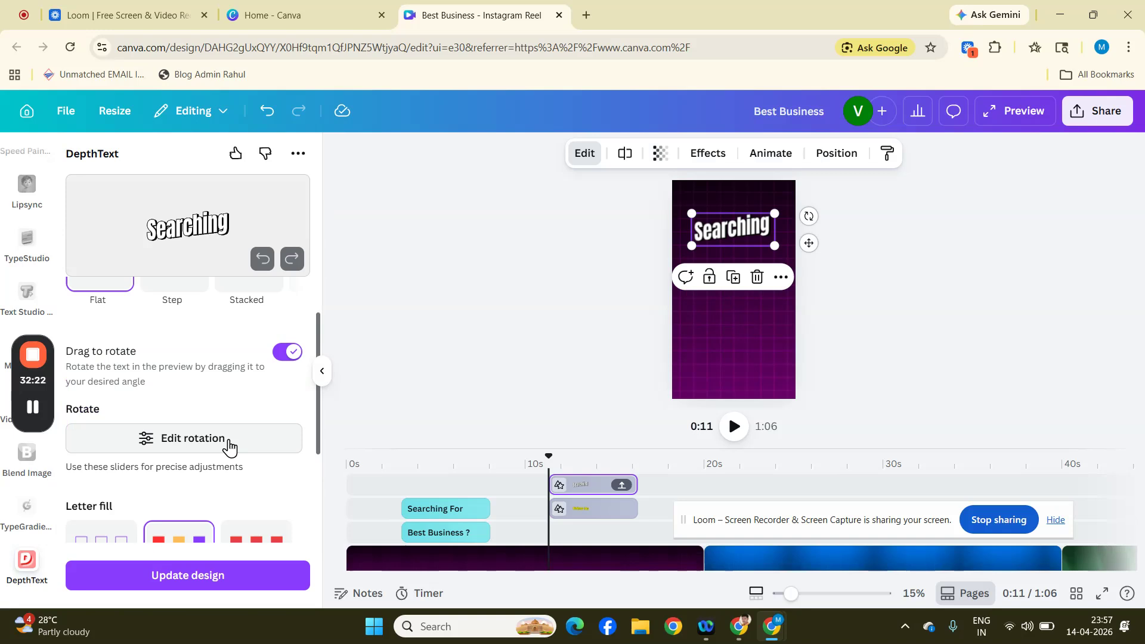
scroll(174, 351, up, 2)
click(173, 351)
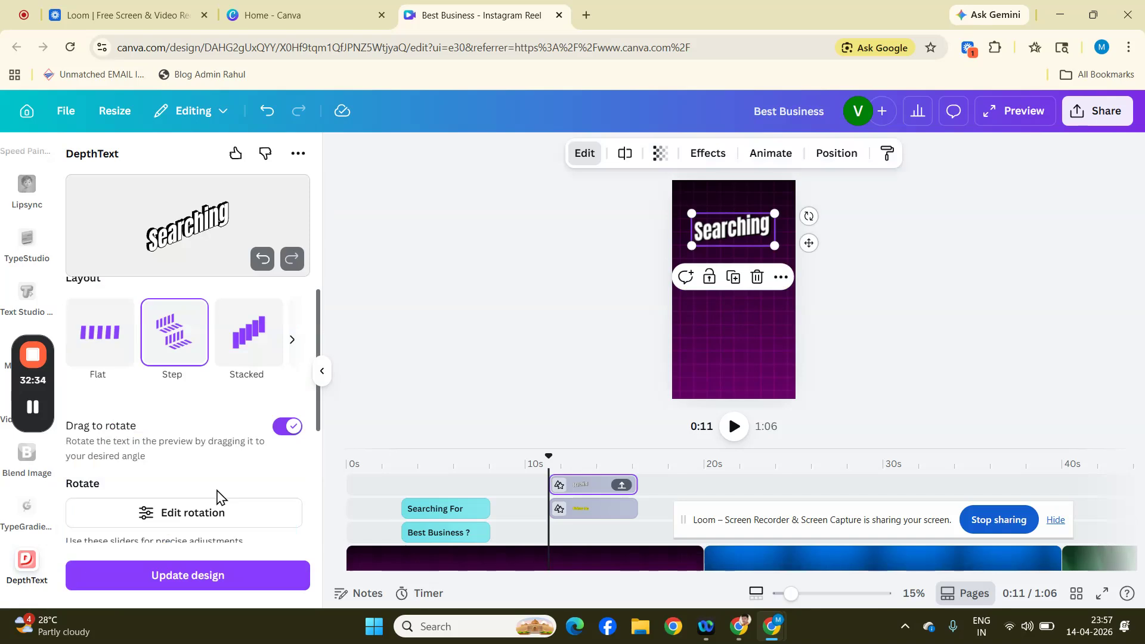
click(259, 576)
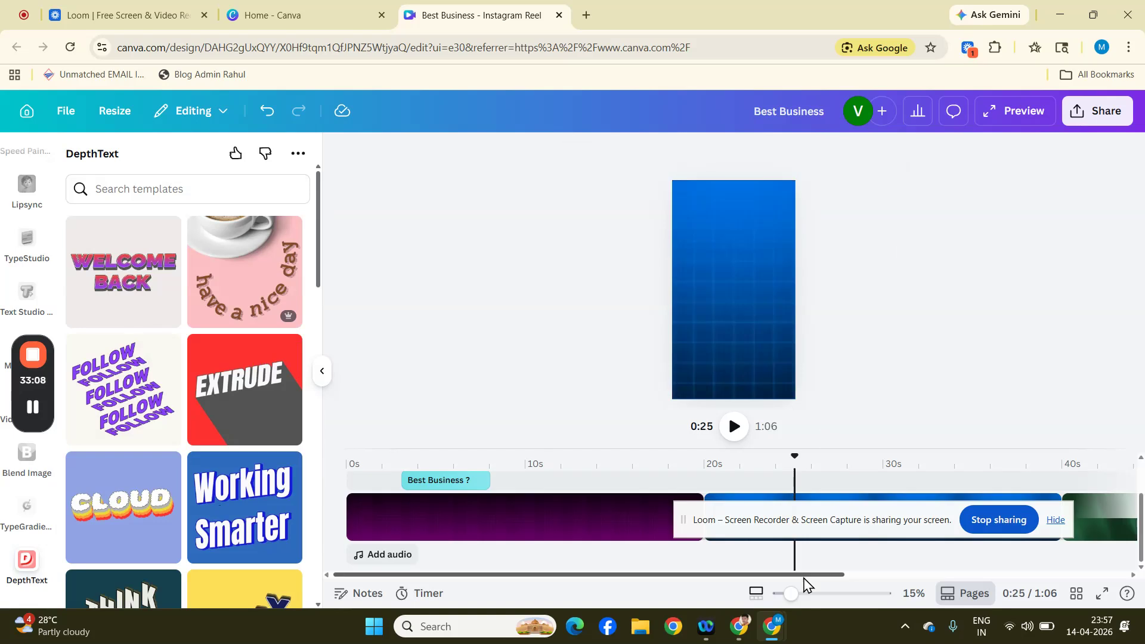
Step: Select the blue second clip in the timeline with the playhead at 0:29
drag(804, 575, 869, 575)
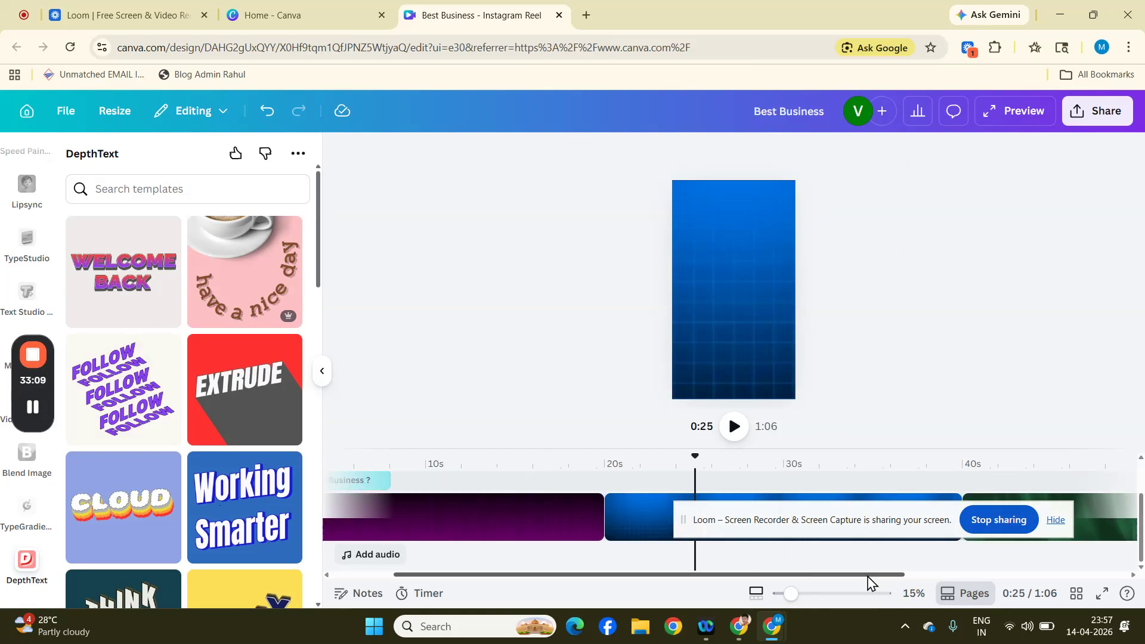
mouse_move(901, 514)
mouse_down()
mouse_move(1015, 310)
mouse_move(1049, 301)
mouse_up()
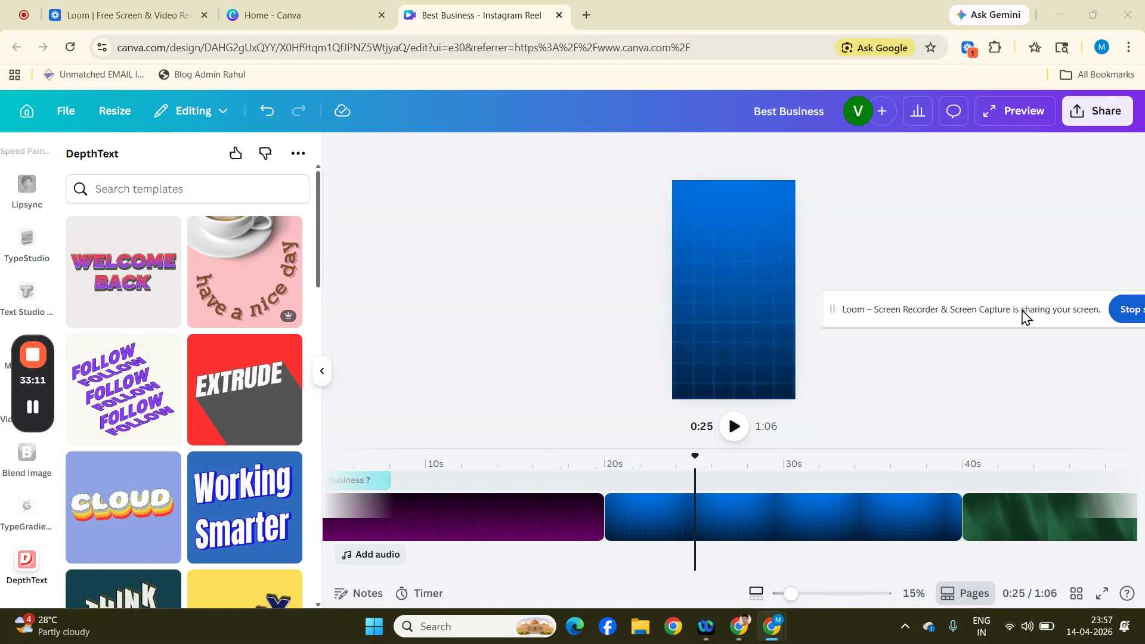
click(783, 532)
Step: Choose the HELLO WORD! template in DepthText and replace its text with "Video Editing"
scroll(243, 365, down, 5)
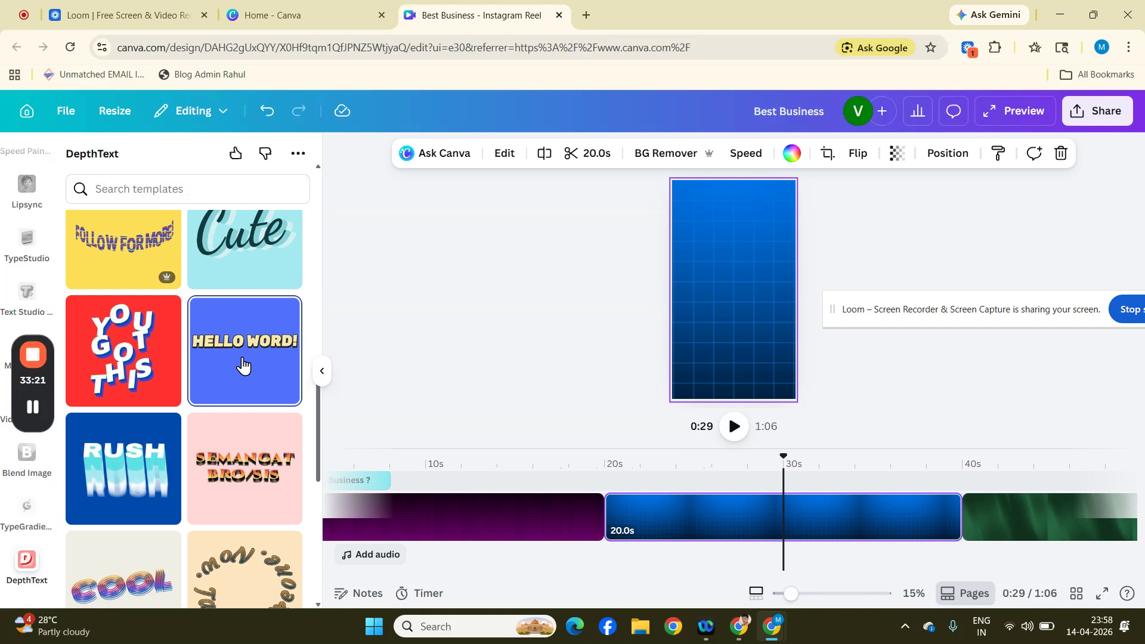
click(242, 365)
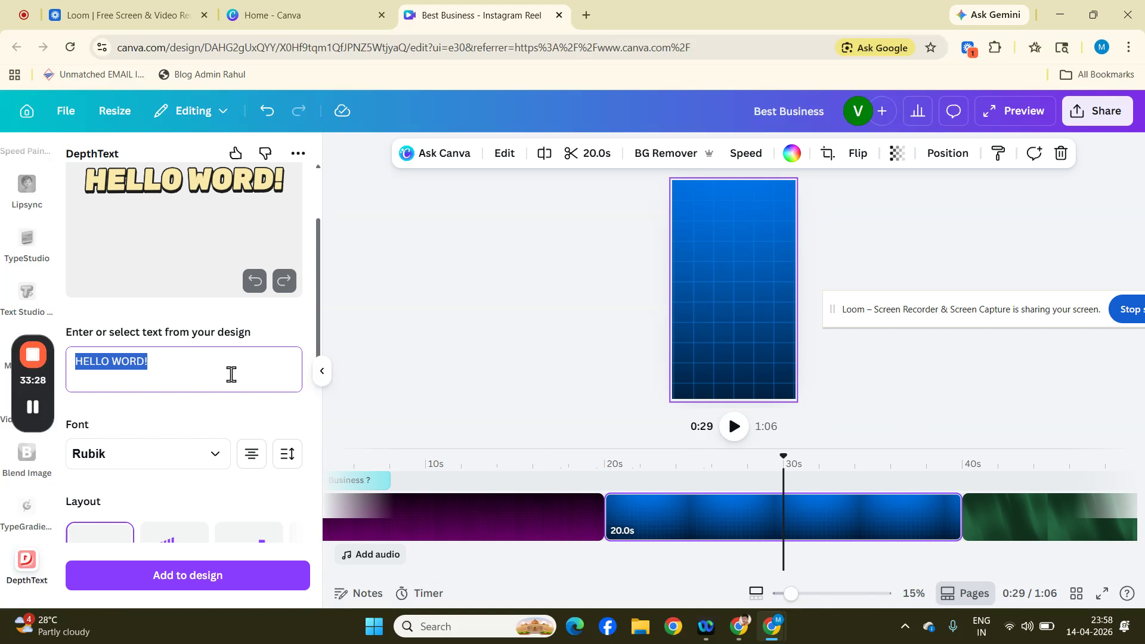
text(Video Edit)
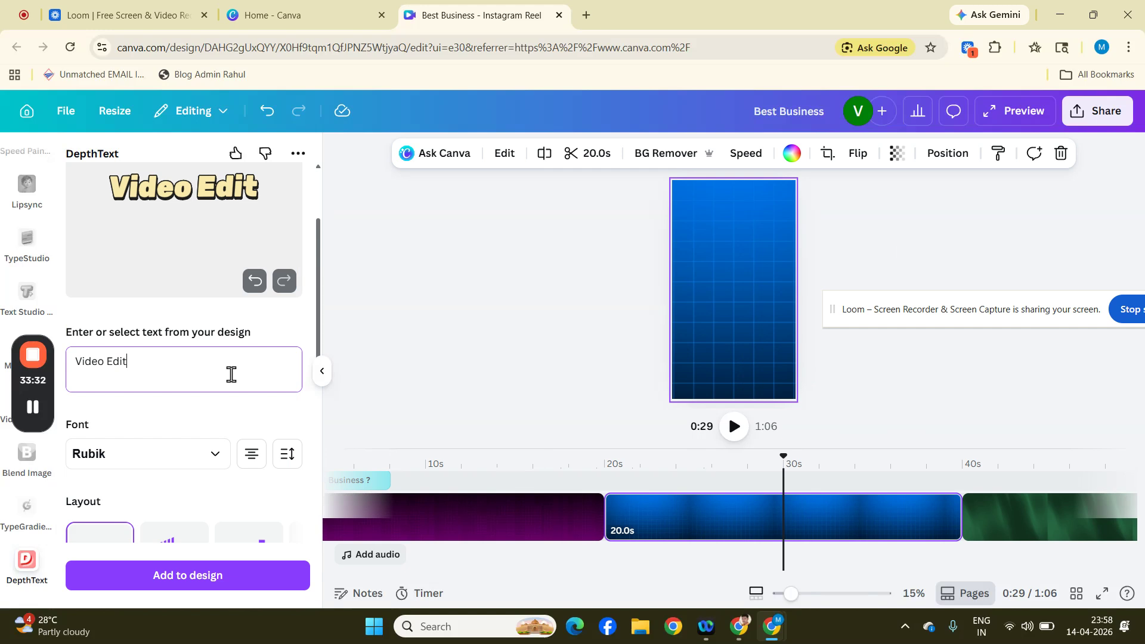
text(ing)
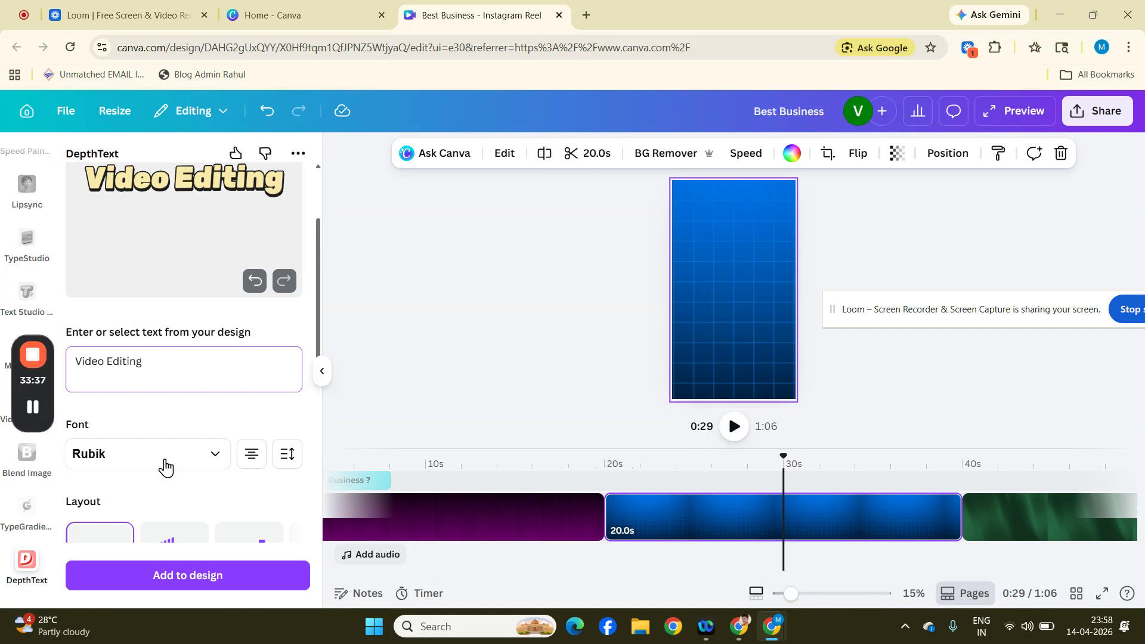
Step: Change the font of the Video Editing depth text to Roboto Condensed
click(220, 460)
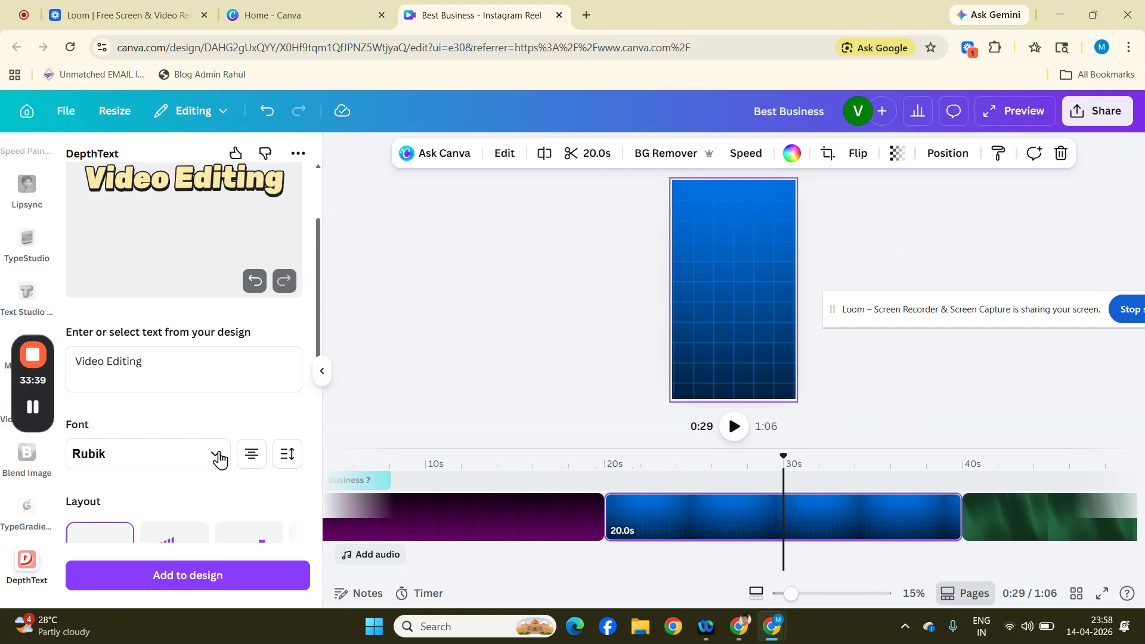
click(216, 455)
scroll(176, 333, down, 2)
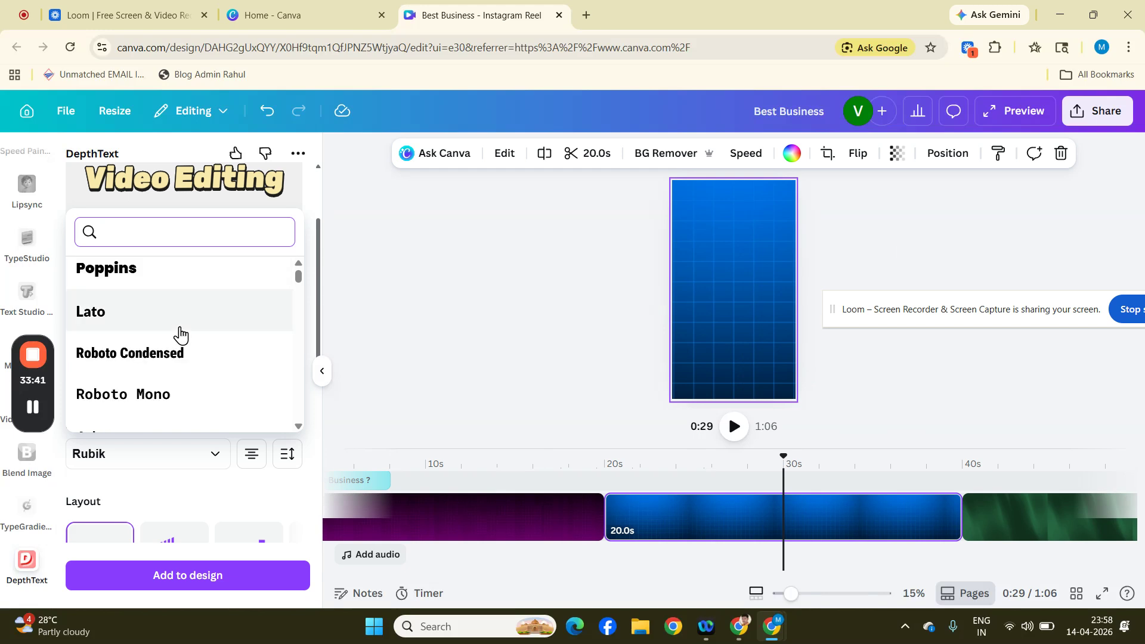
click(172, 354)
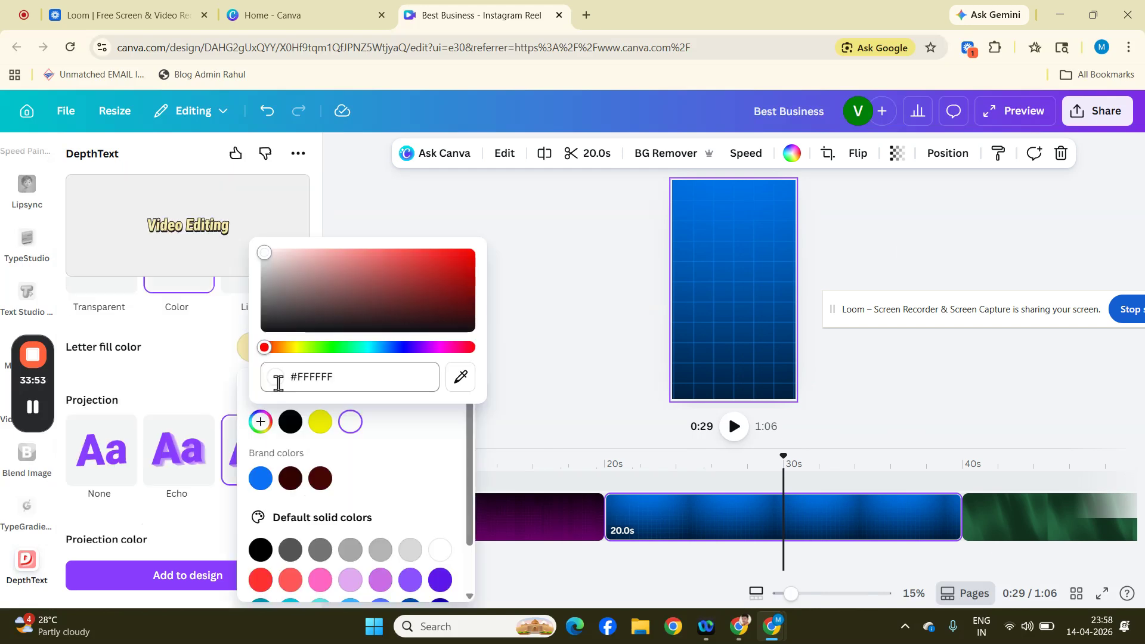
Step: Set the letter fill color of the Video Editing depth text to white #FFFFFF and add it to the design
click(442, 551)
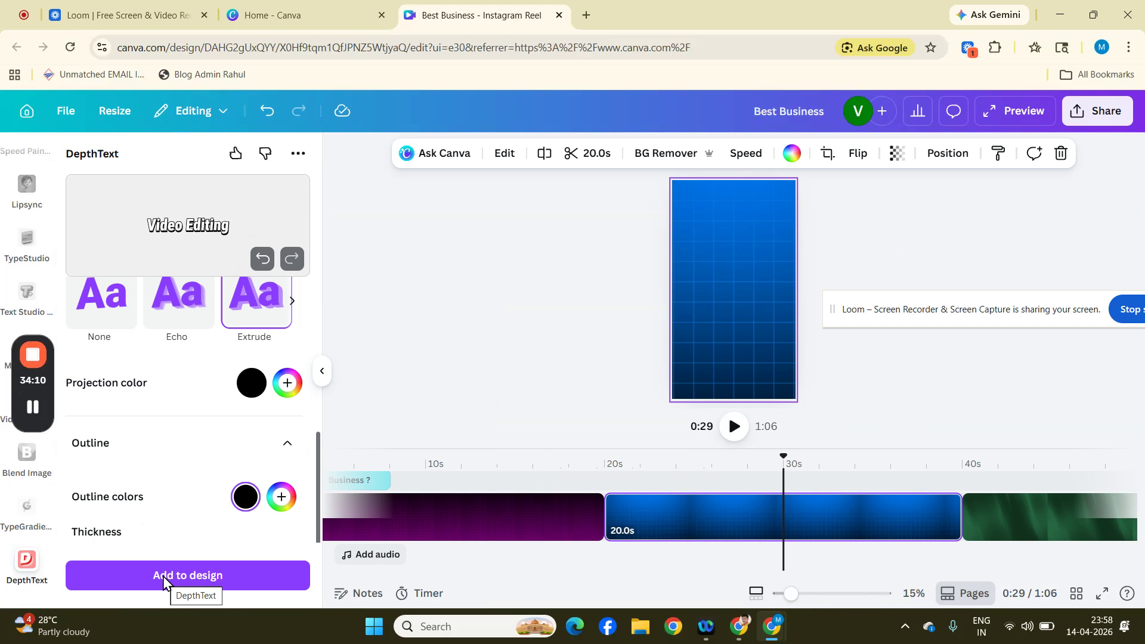
click(164, 575)
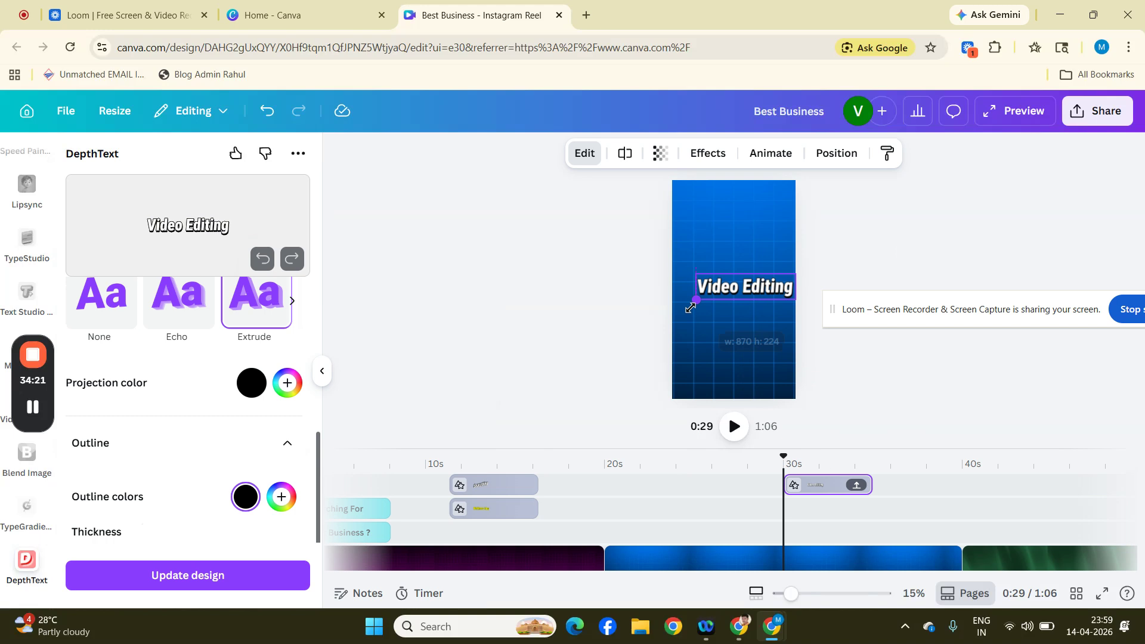
Step: Switch to Gmail and review the email's DepthText guidelines on the Working Smarter and Hello Word variations, colours and fonts
key(alt+Tab)
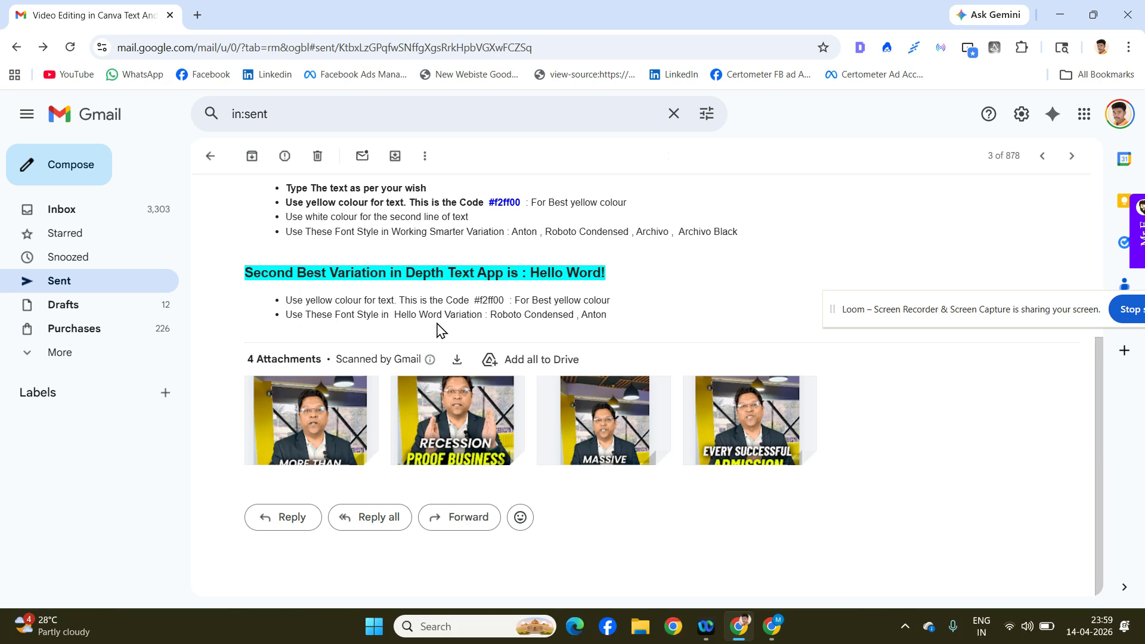
scroll(437, 329, up, 5)
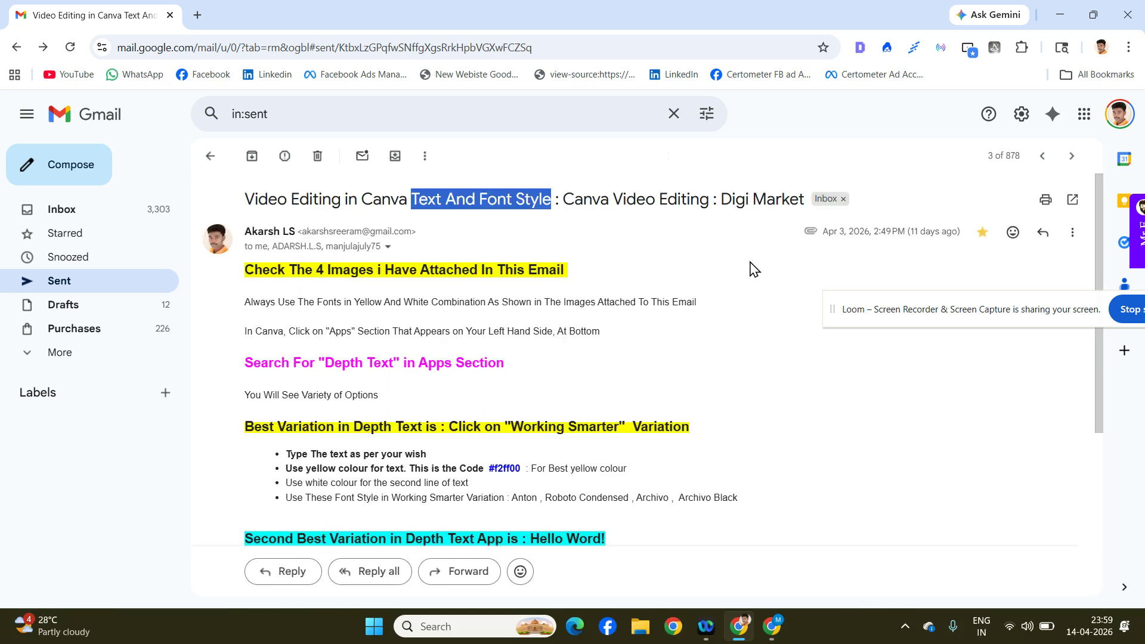
scroll(564, 406, down, 1)
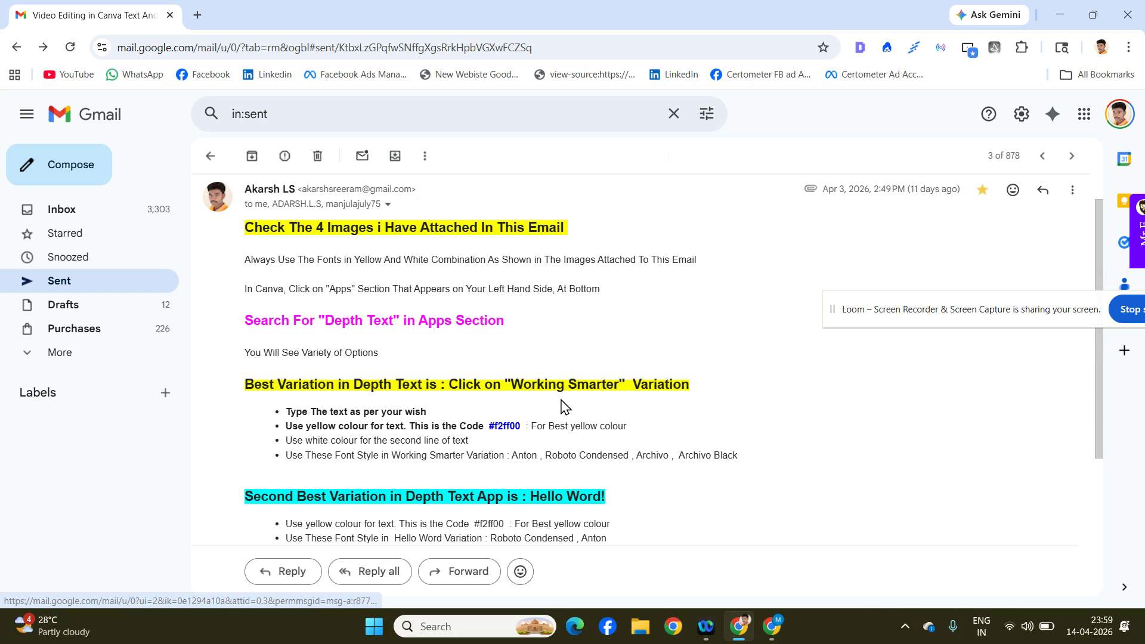
drag(244, 320, 525, 328)
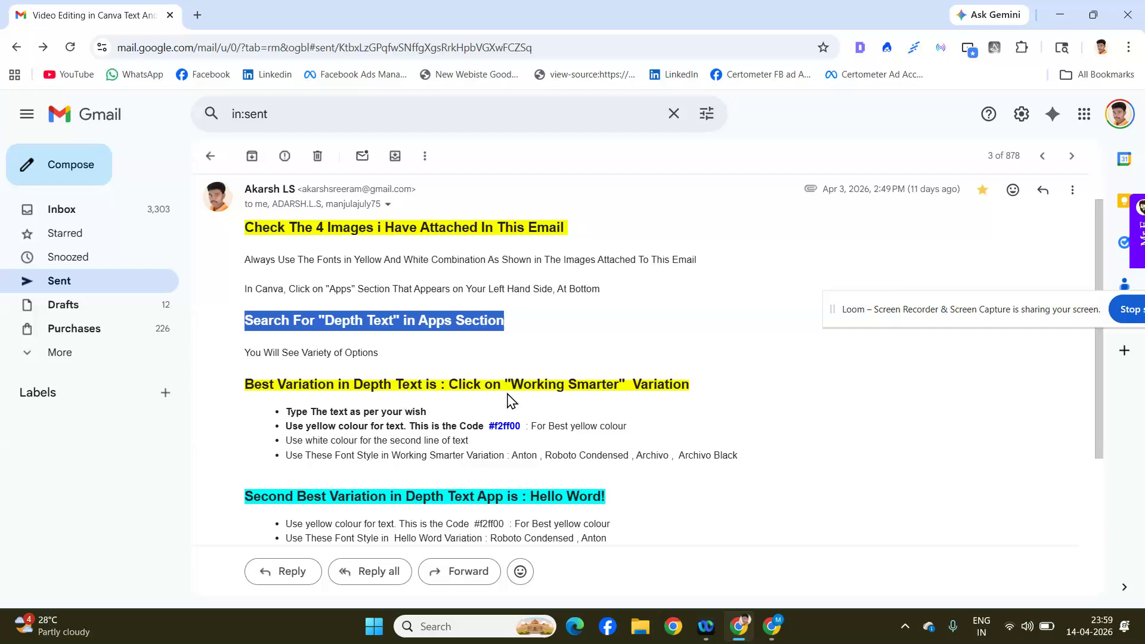
drag(506, 383, 625, 380)
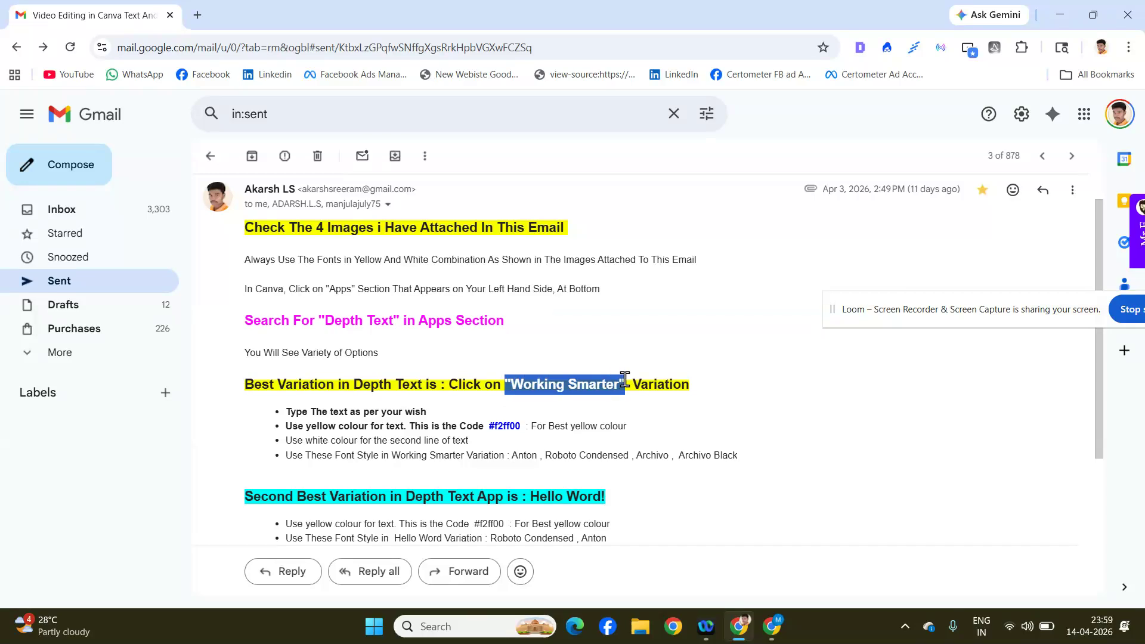
scroll(624, 379, down, 1)
drag(490, 351, 526, 351)
click(688, 351)
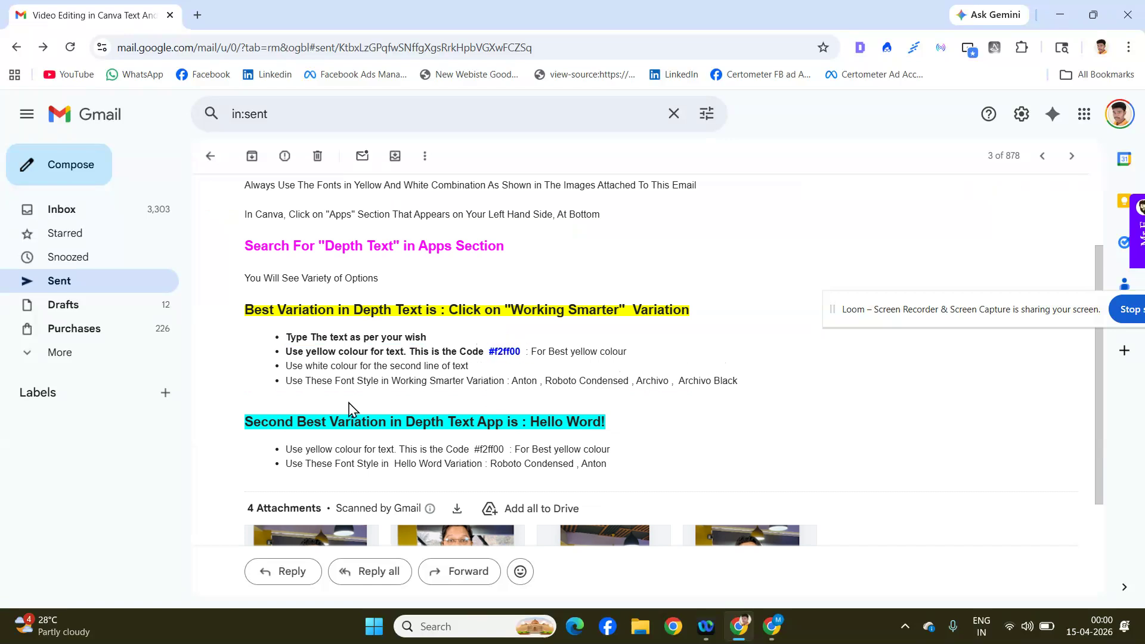
drag(286, 380, 720, 383)
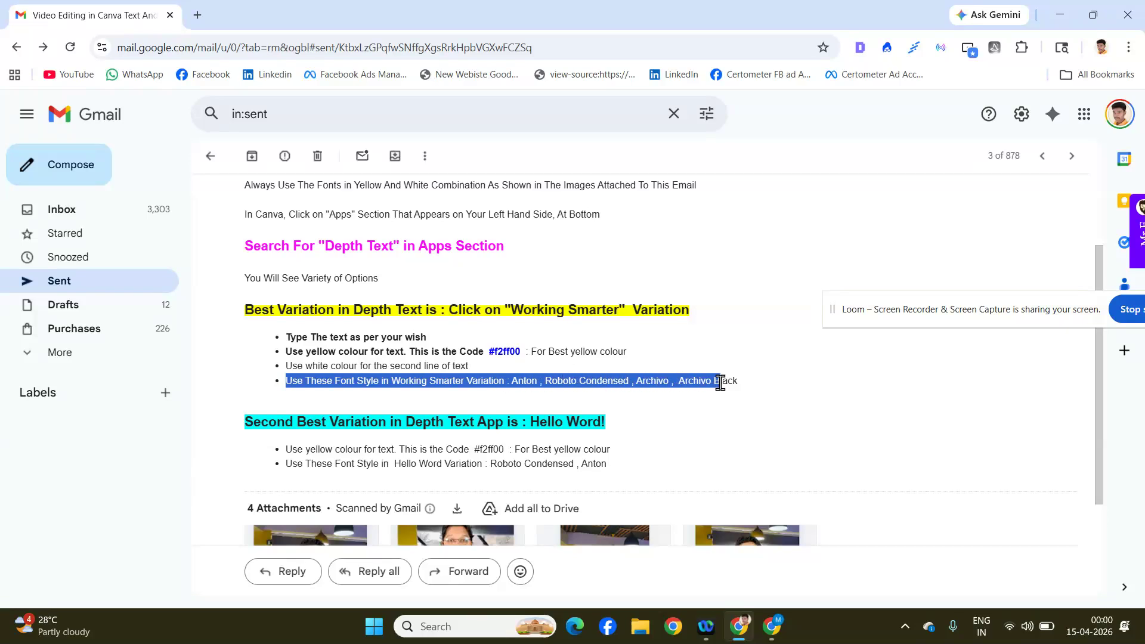
drag(720, 383, 657, 394)
scroll(299, 424, down, 3)
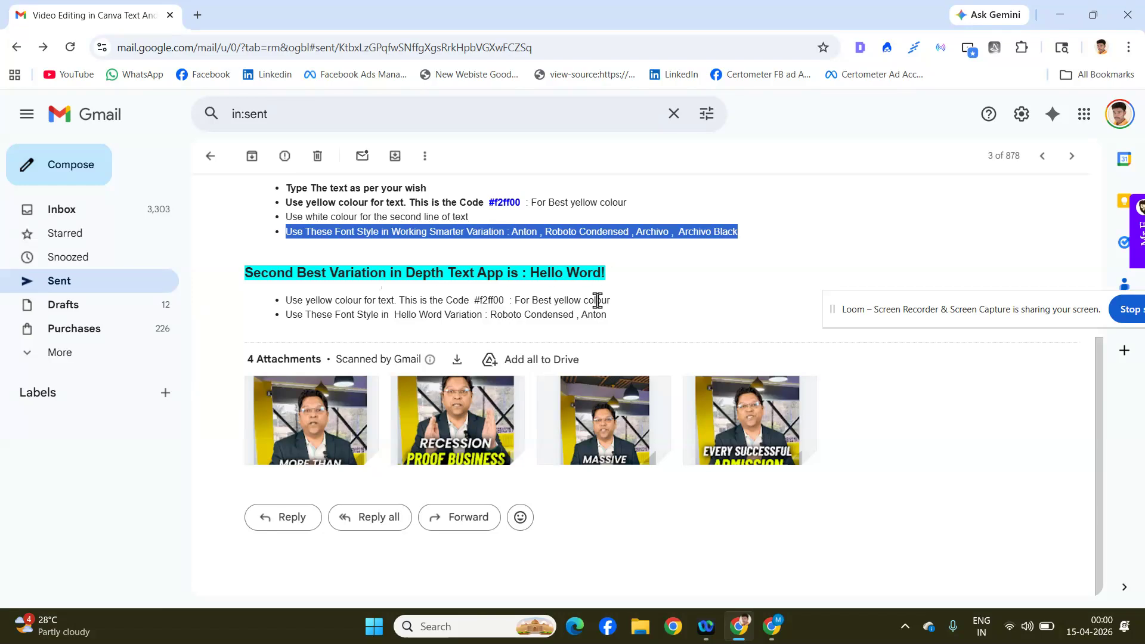
Step: Switch back to Canva and close the Best Business reel and the Canva home page
mouse_move(783, 627)
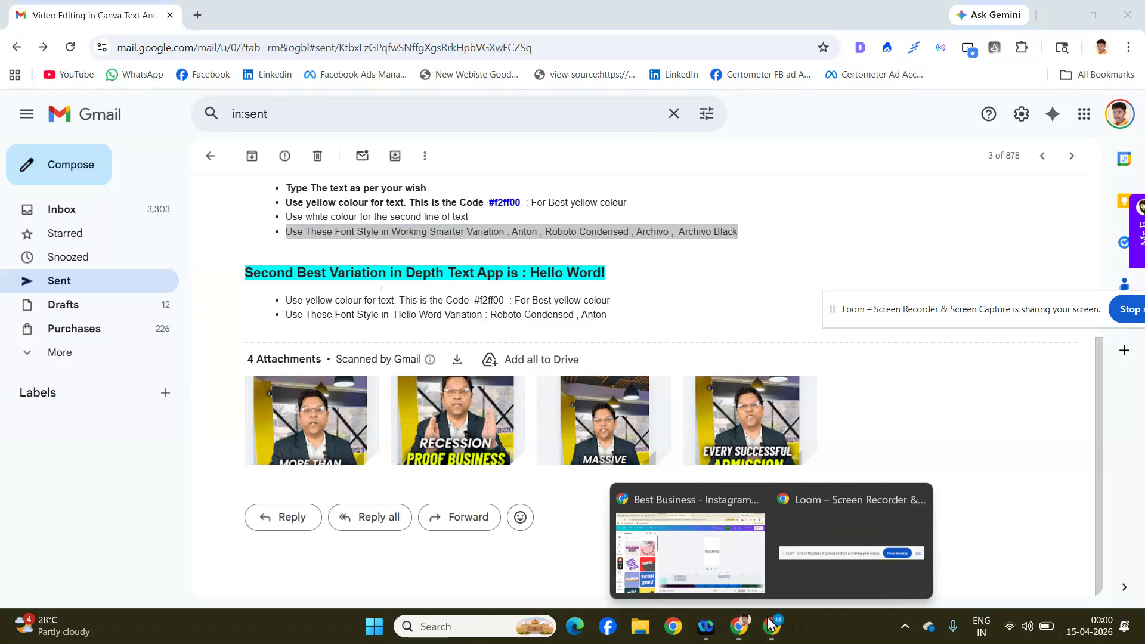
click(702, 562)
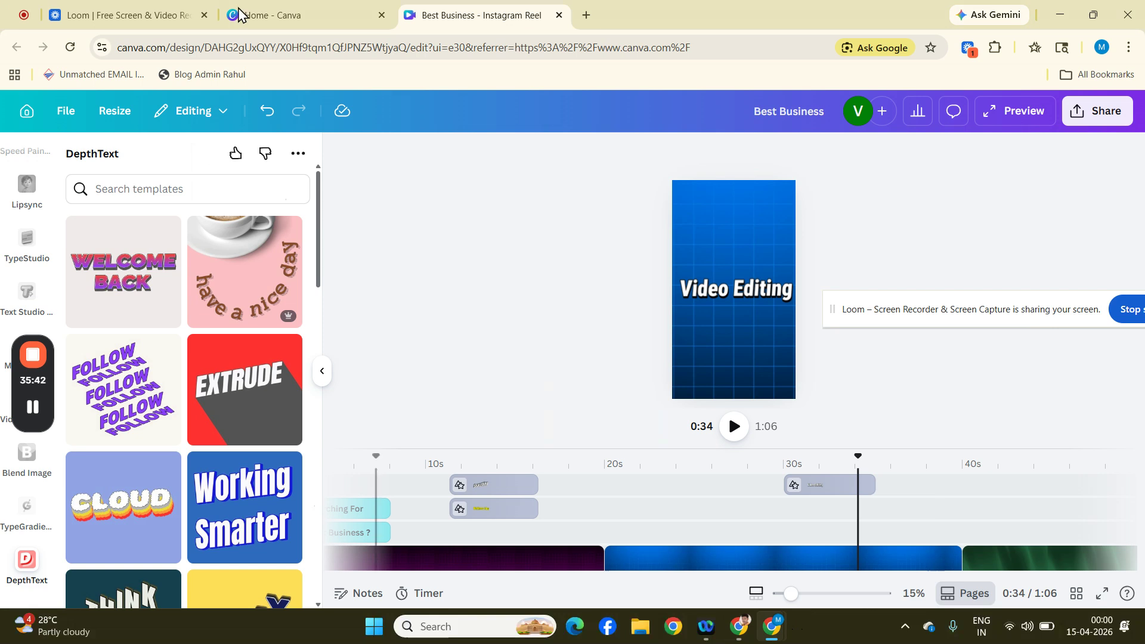
click(239, 12)
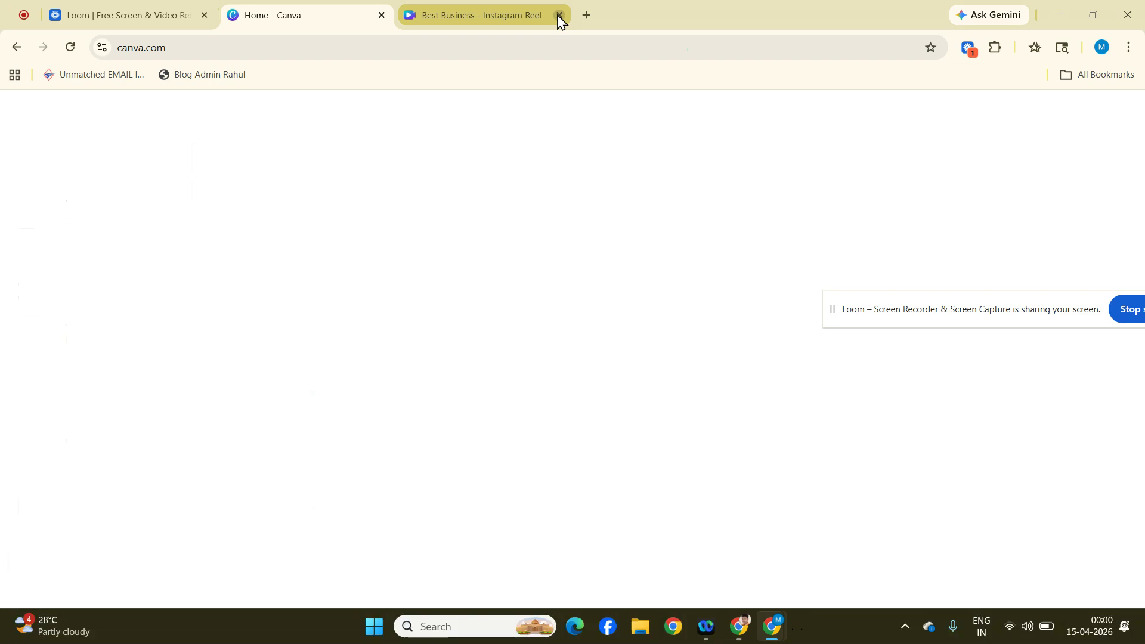
click(559, 17)
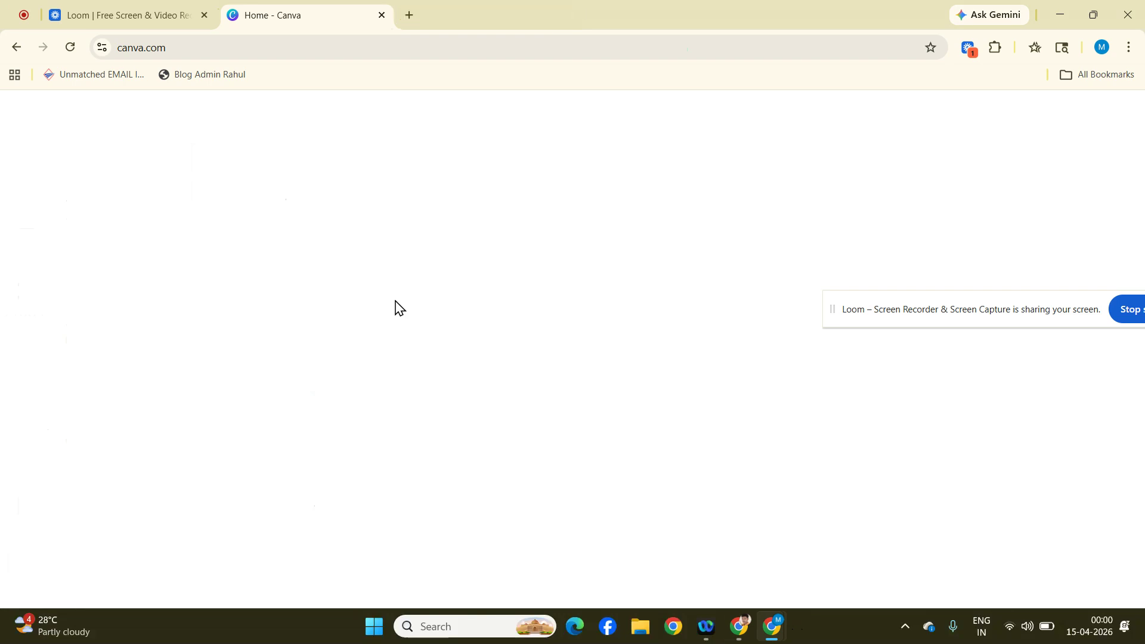
click(408, 17)
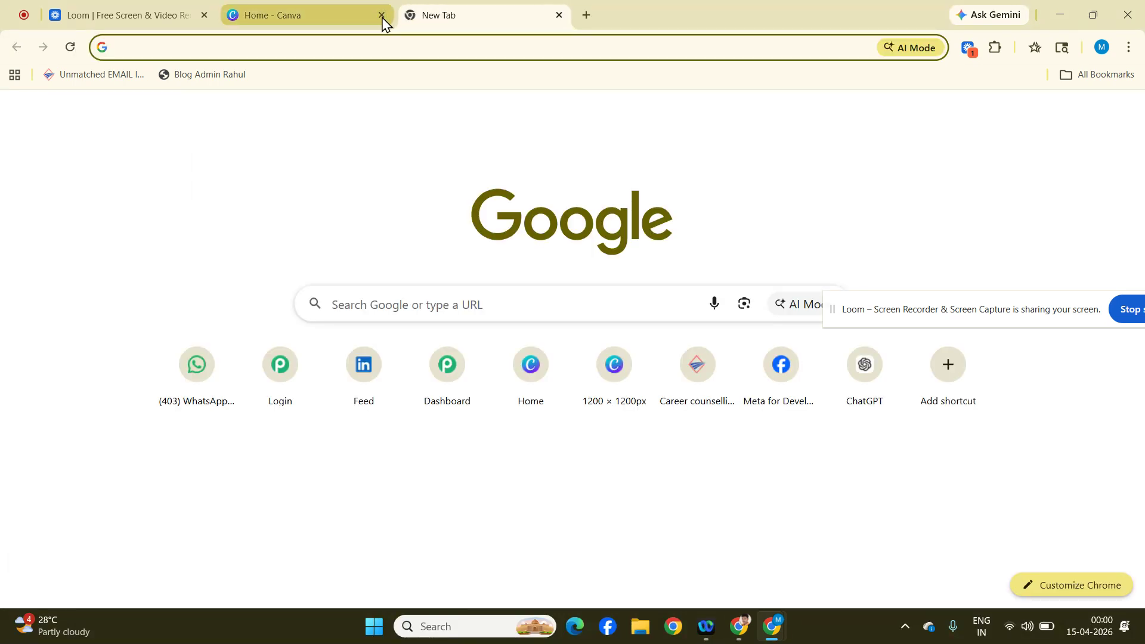
key(ctrl+1)
click(320, 46)
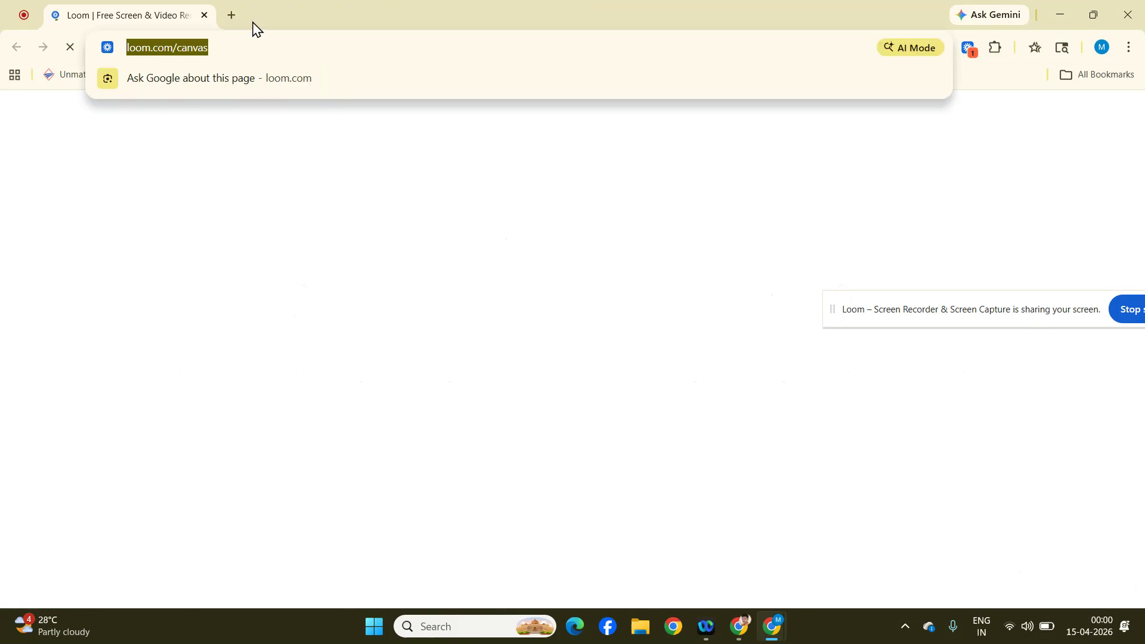
Step: Open the Canva home page in a new browser tab
click(232, 15)
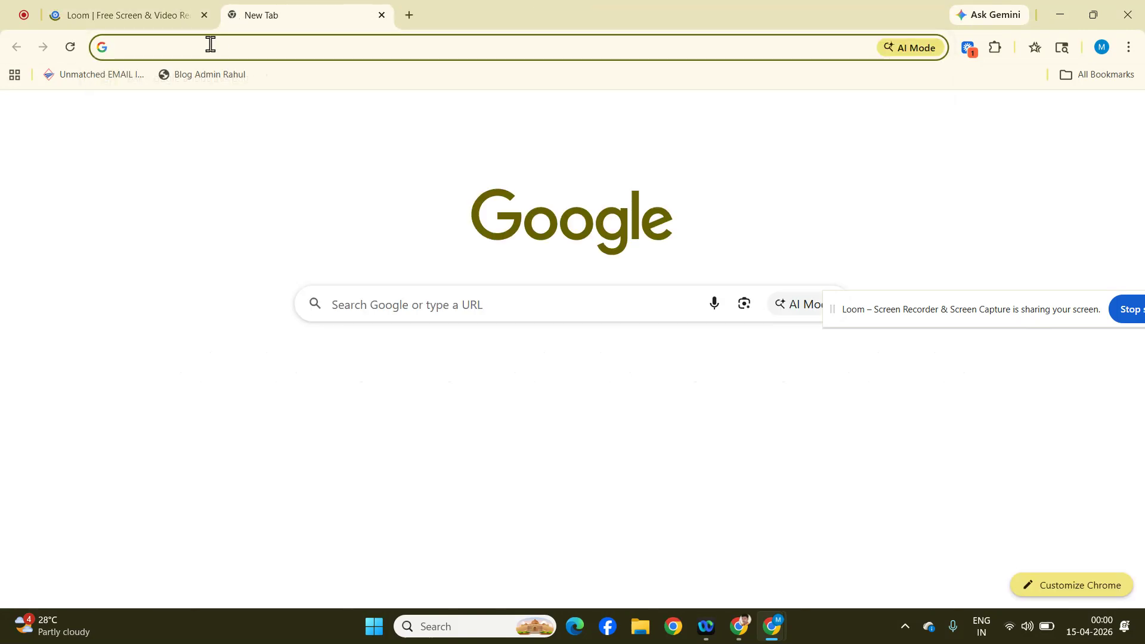
click(186, 47)
text(canv)
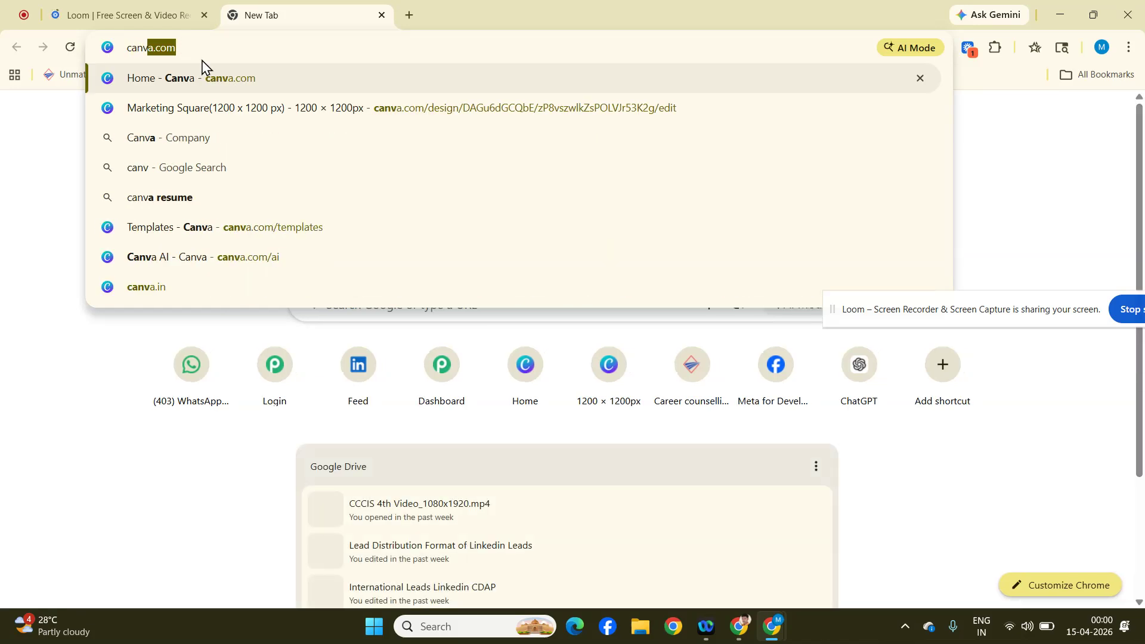
click(188, 81)
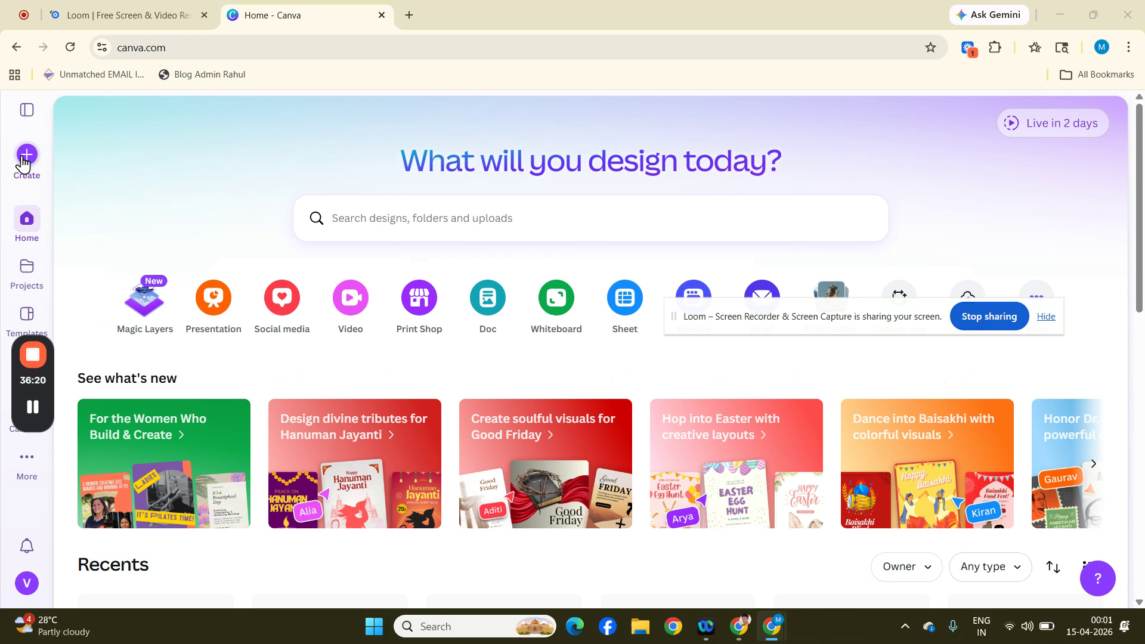
Step: Search the design types for "inst" and create a blank Instagram Reel design
click(24, 161)
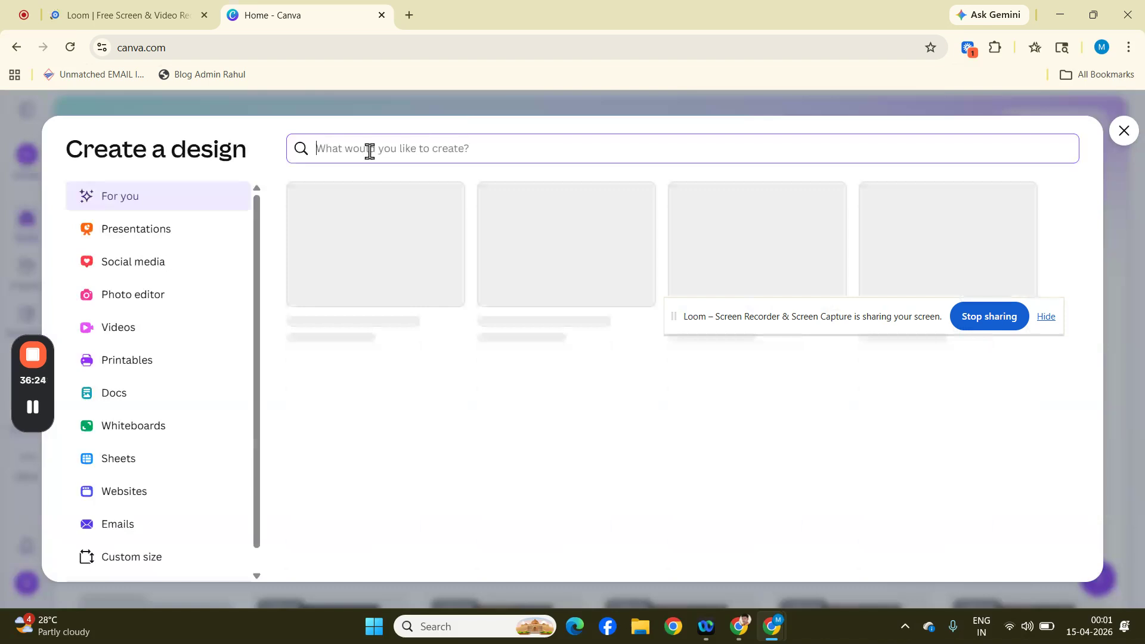
text(inst)
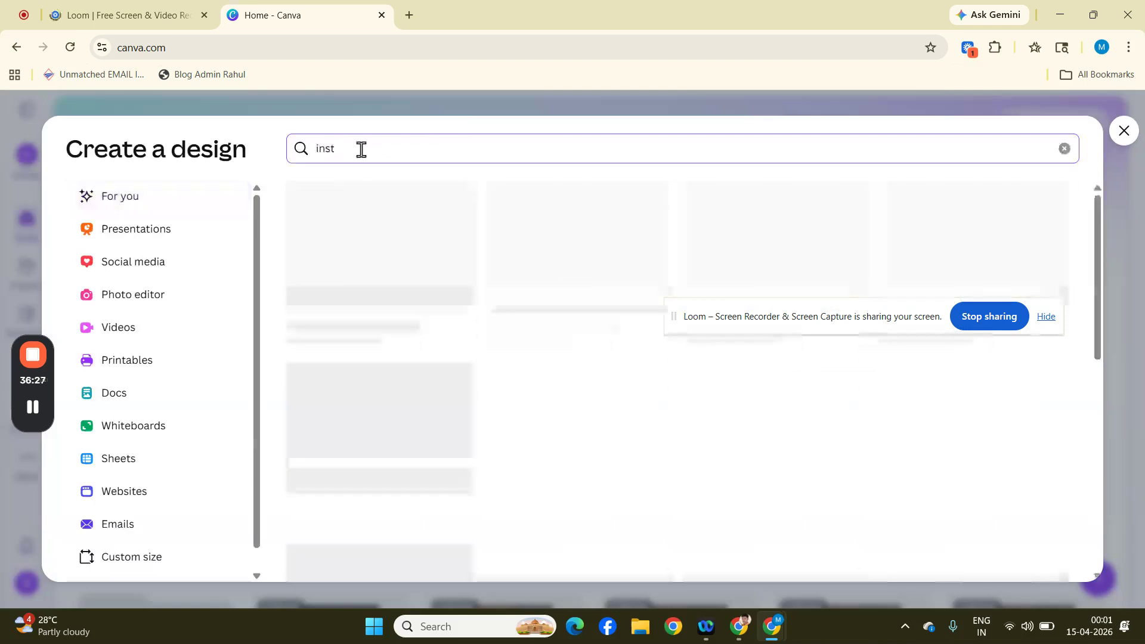
click(395, 438)
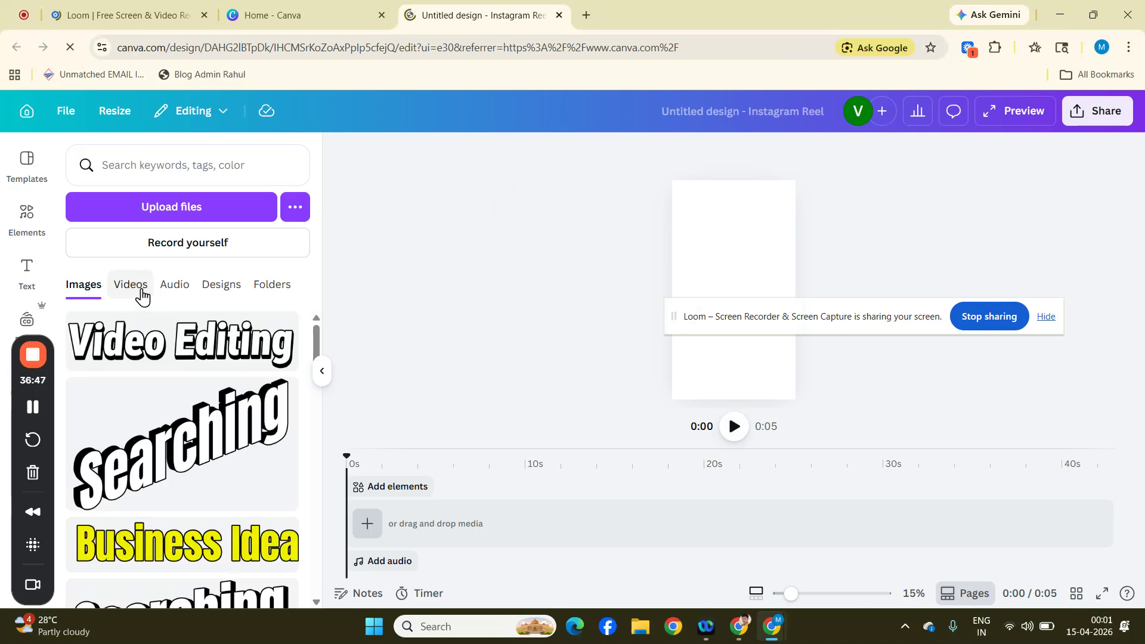
Step: Add an uploaded 1:23 video of the light-jacketed speaker at the desk to the reel
click(141, 295)
scroll(159, 471, down, 10)
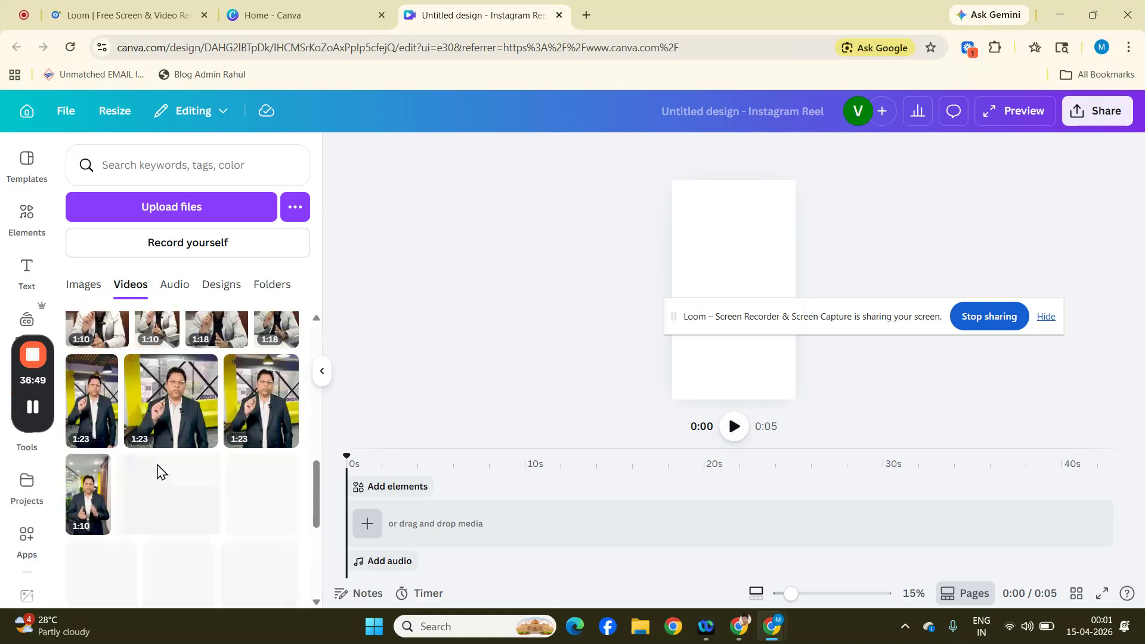
scroll(159, 471, up, 2)
scroll(171, 427, down, 5)
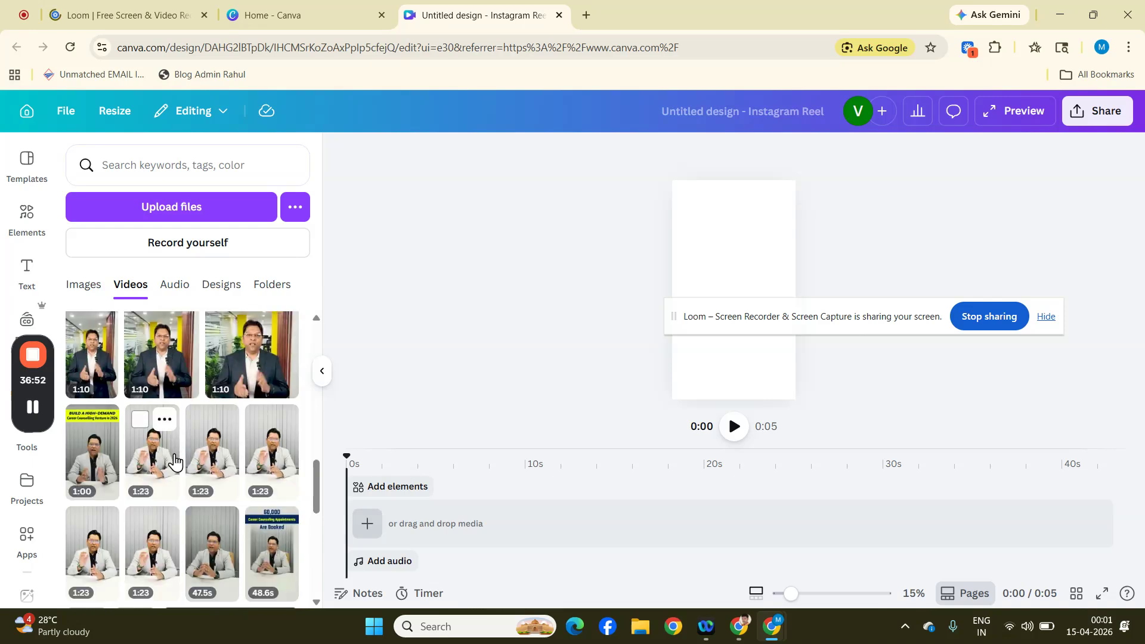
click(158, 486)
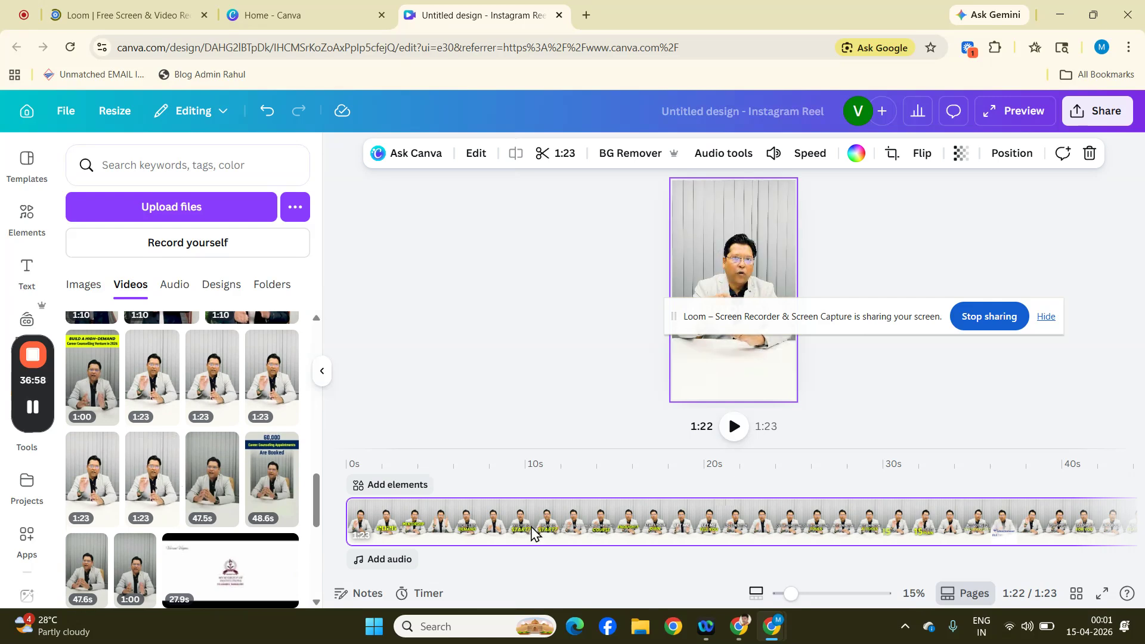
Step: Add a text element near the 11-second mark of the clip and set its font size to 72
click(503, 535)
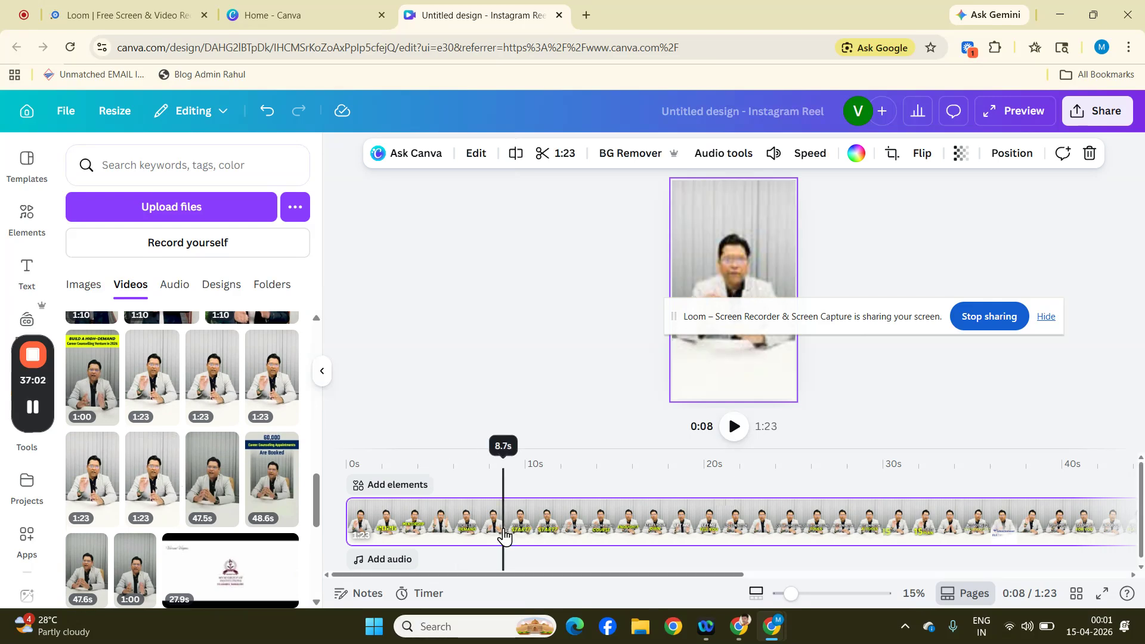
click(541, 520)
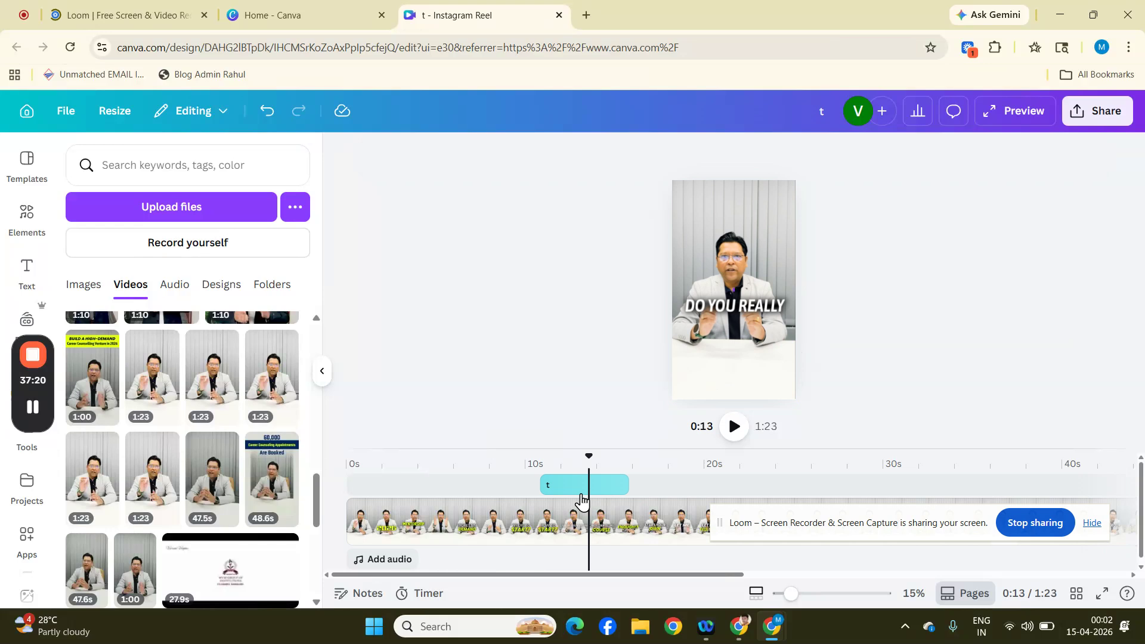
click(582, 503)
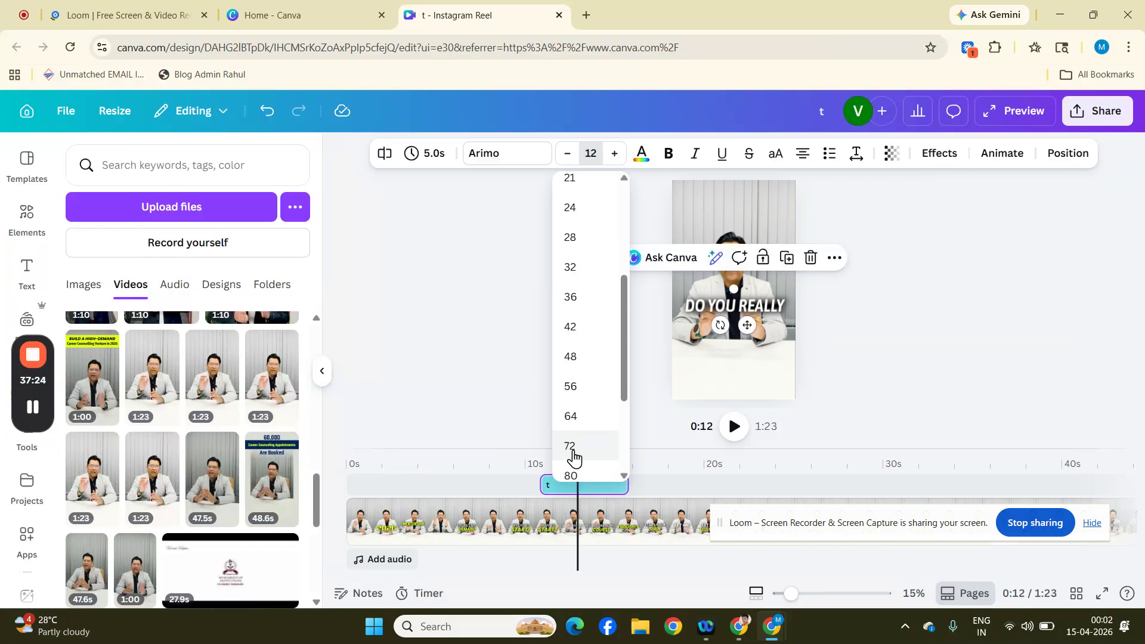
click(571, 447)
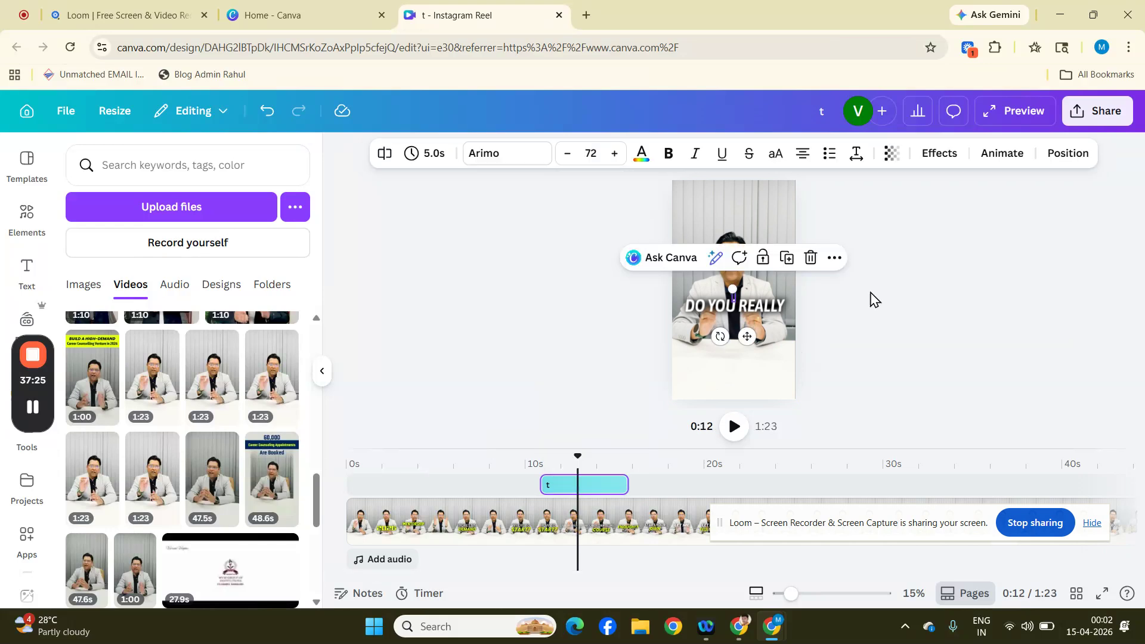
Step: Move the text element up to the speaker's head and replace its text with "Business Idea"
click(561, 501)
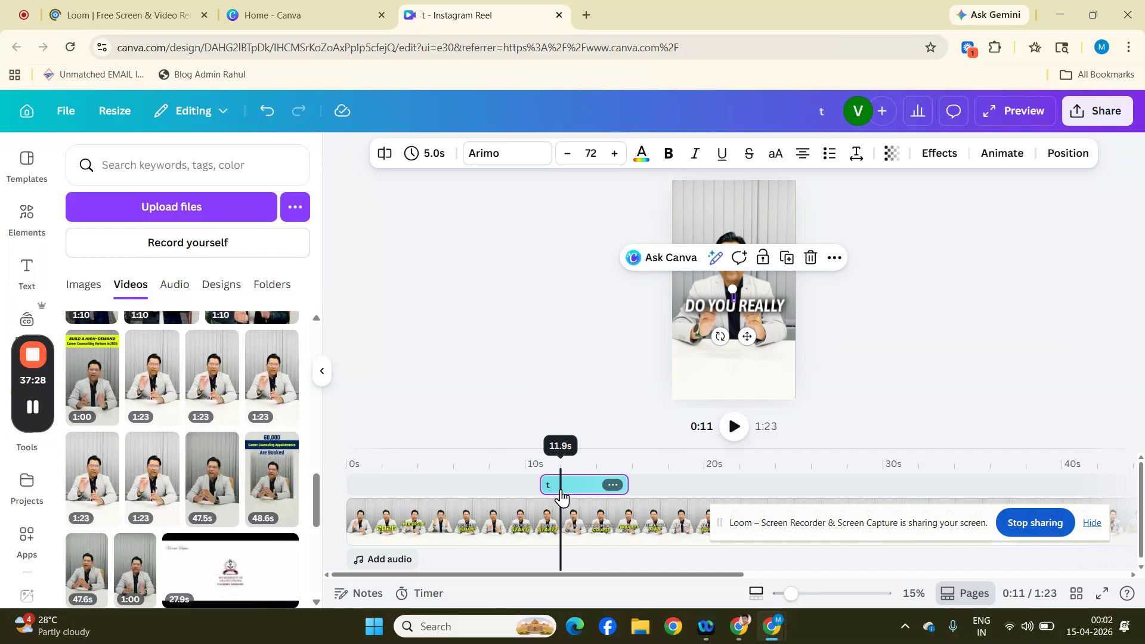
drag(732, 295, 763, 256)
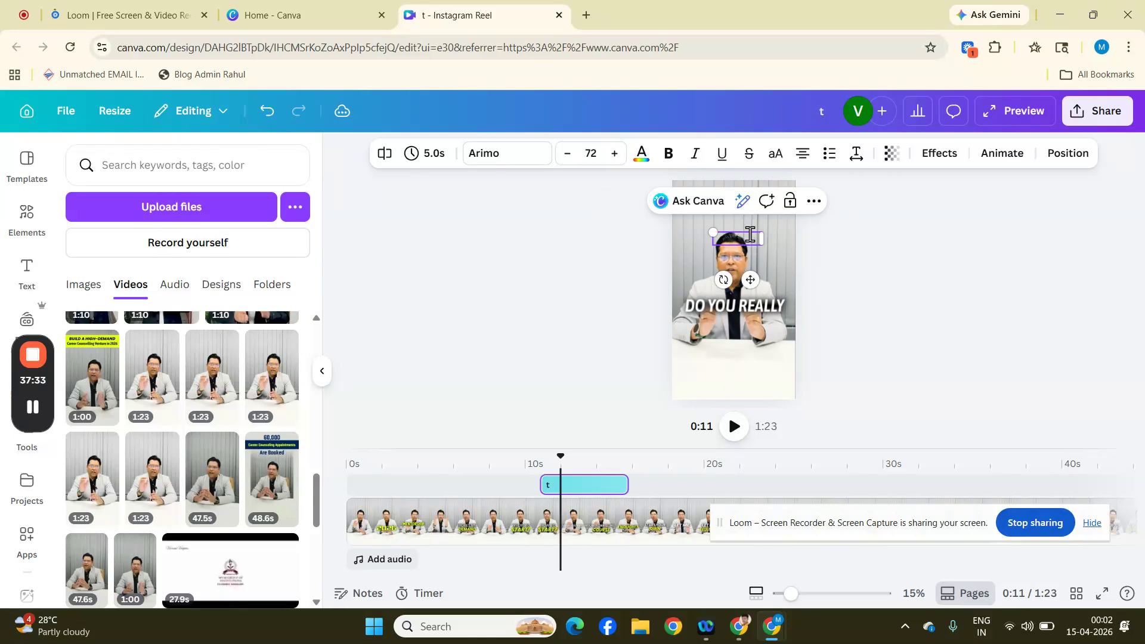
text(Business Idea)
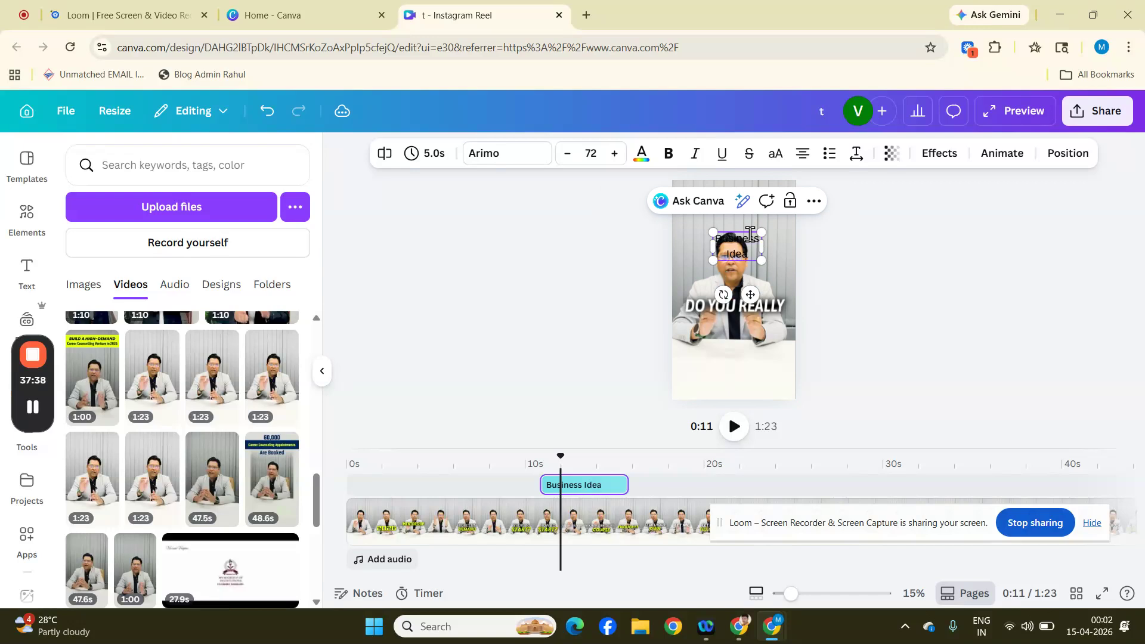
Step: Make the "Business Idea" caption bold and set its font to Barlow Condensed Bold
click(669, 153)
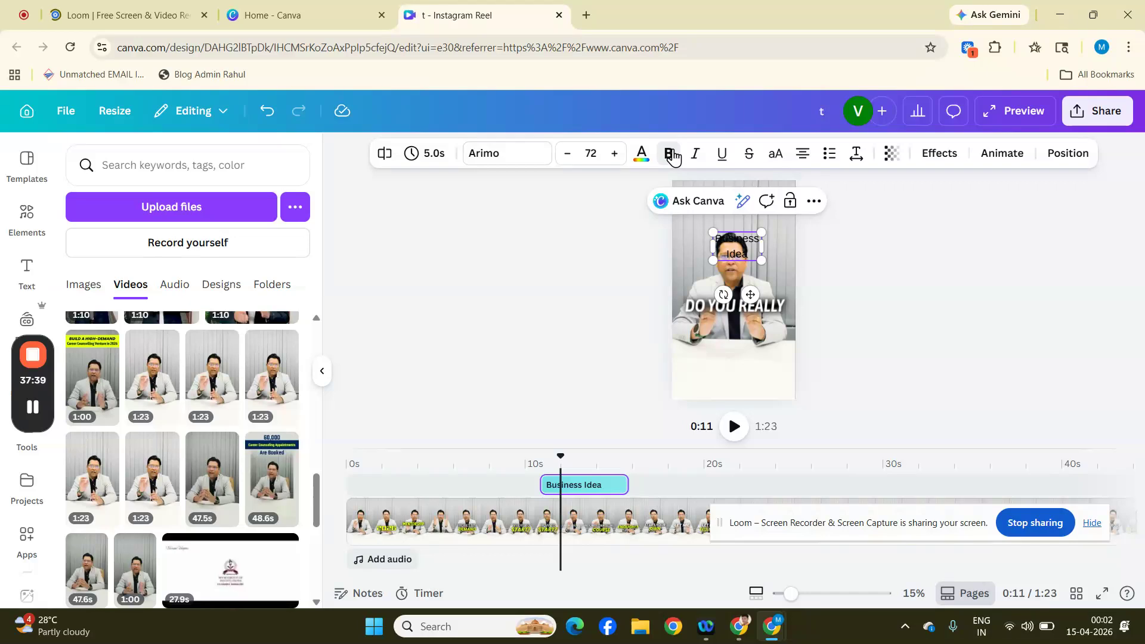
click(521, 159)
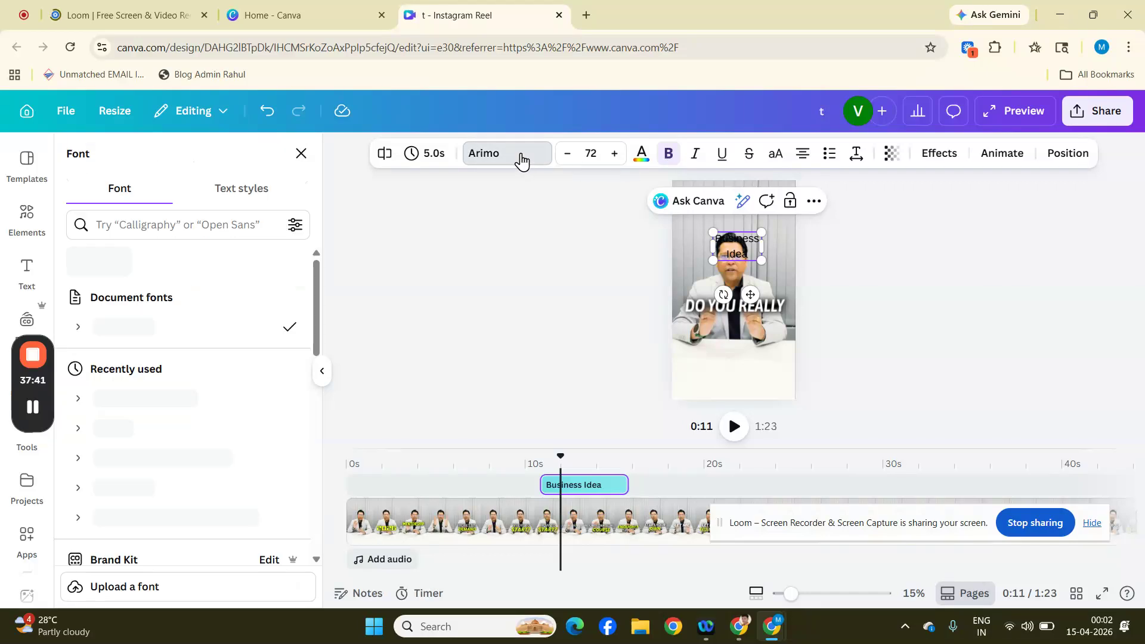
click(163, 228)
text(barlow)
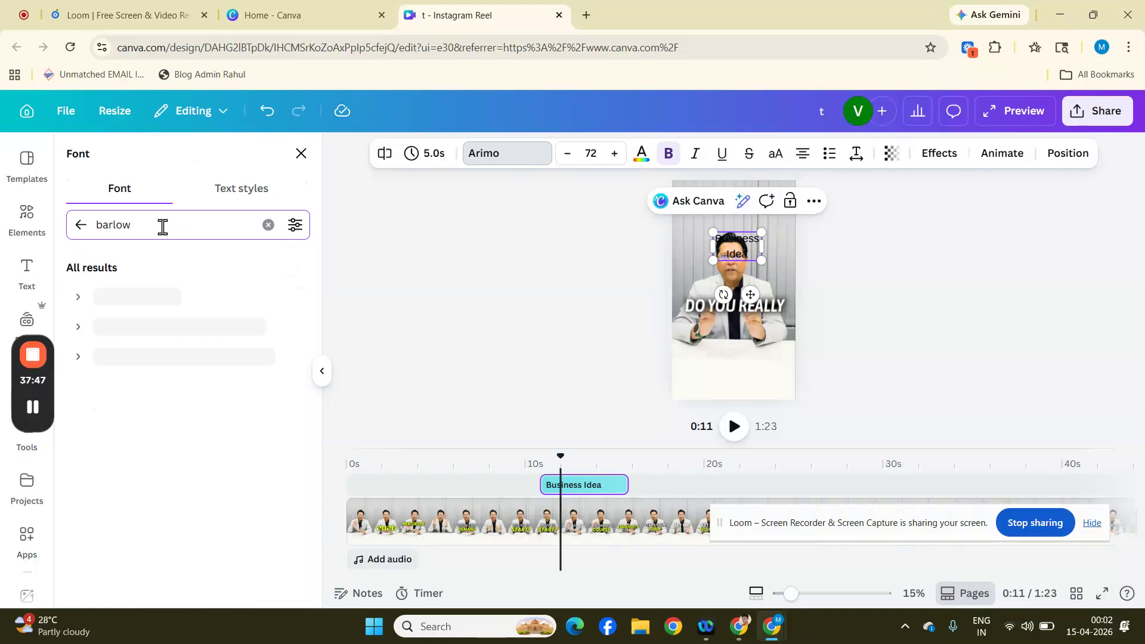
click(76, 298)
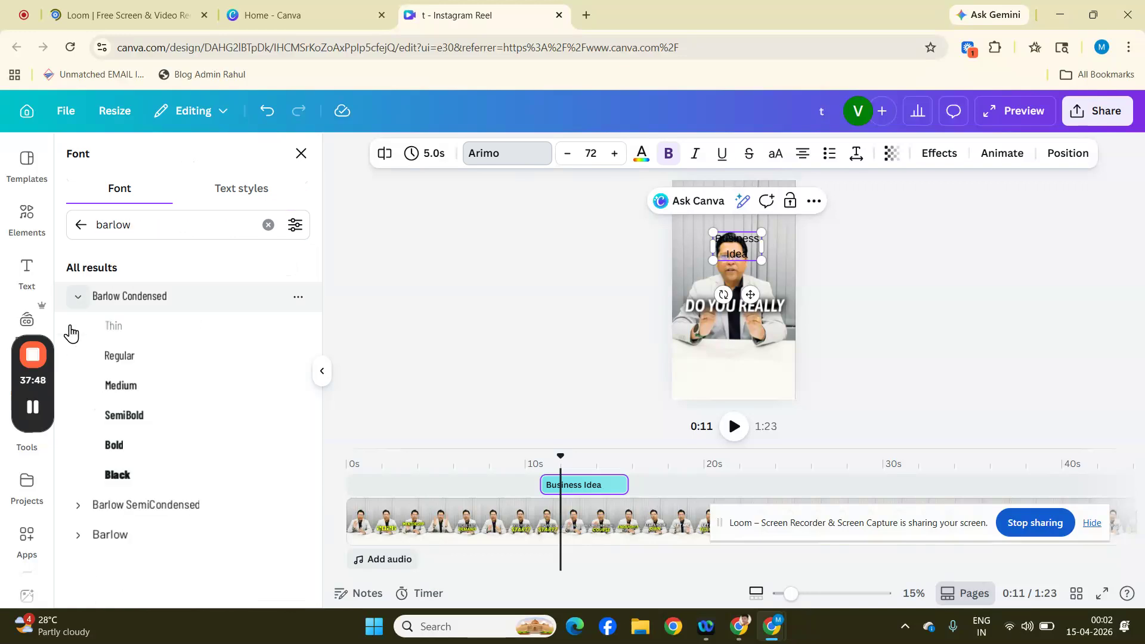
click(99, 447)
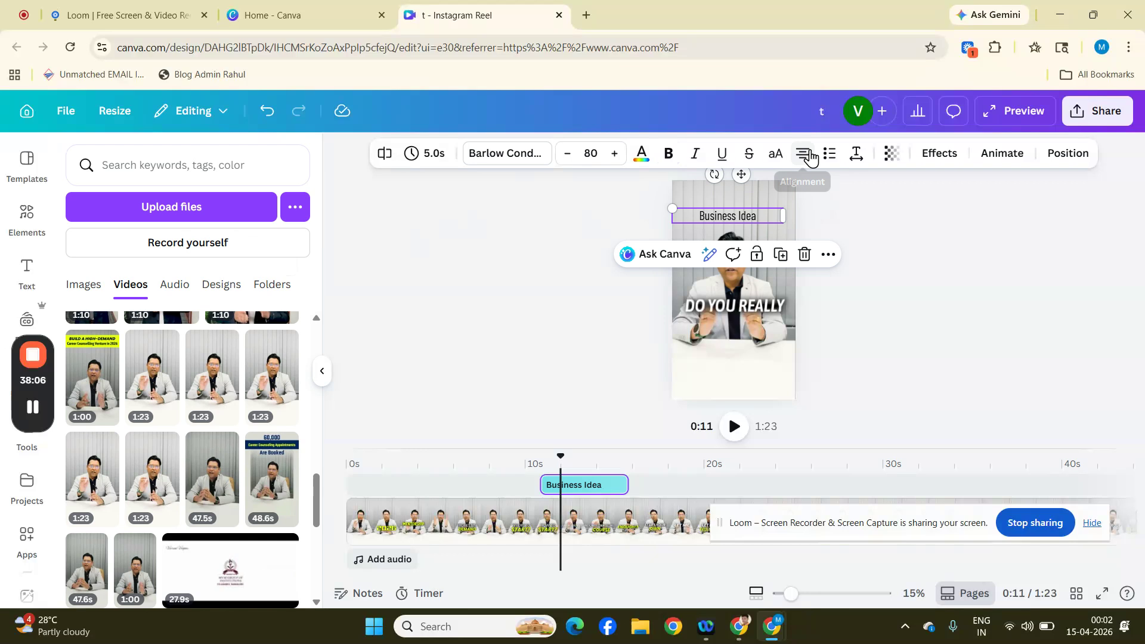
Step: Left-align the "Business Idea" caption and narrow its box to fit the words, positioned above the speaker's head
click(810, 157)
drag(783, 216, 753, 213)
click(864, 225)
click(722, 218)
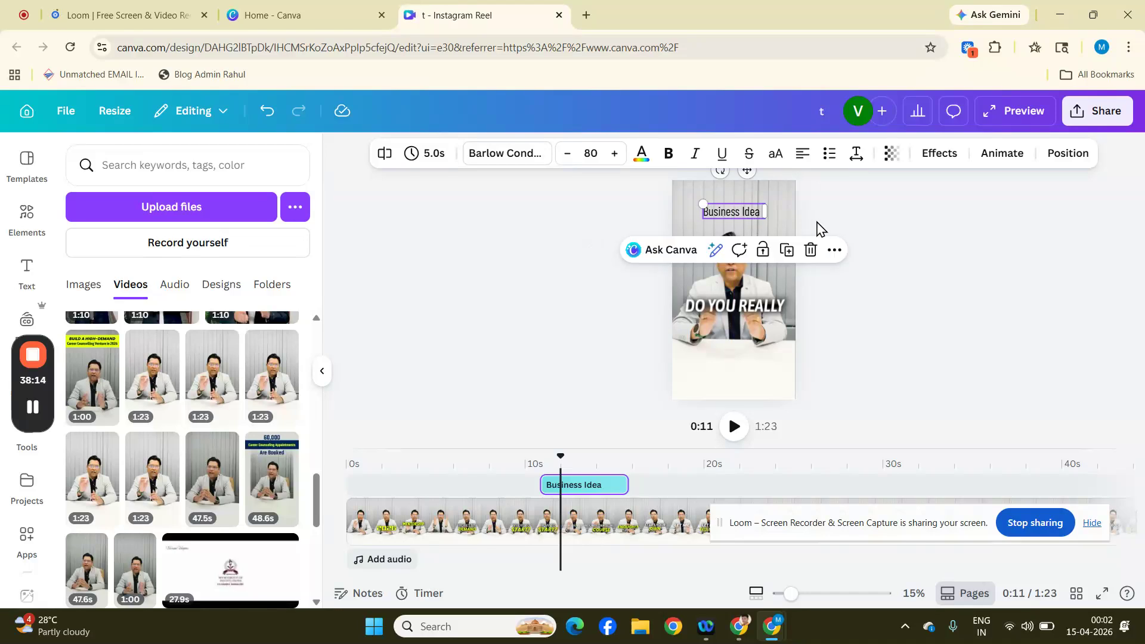
click(869, 209)
Step: Apply a yellow Background effect to the "Business Idea" caption, with roundness 50, spread 50 and transparency 100
click(745, 217)
click(941, 156)
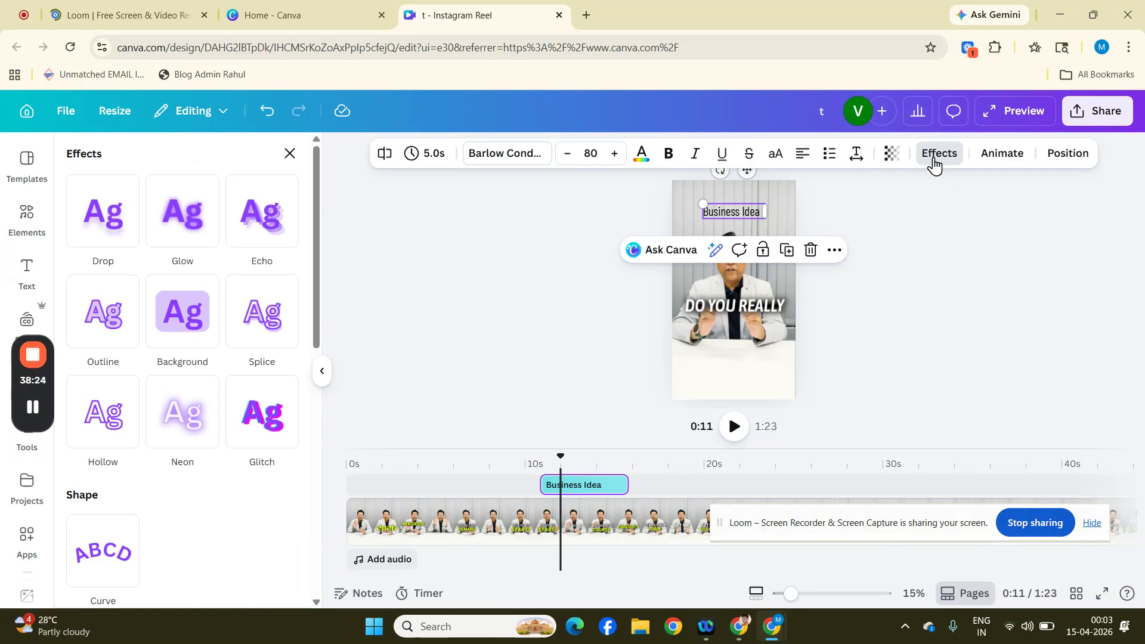
click(182, 320)
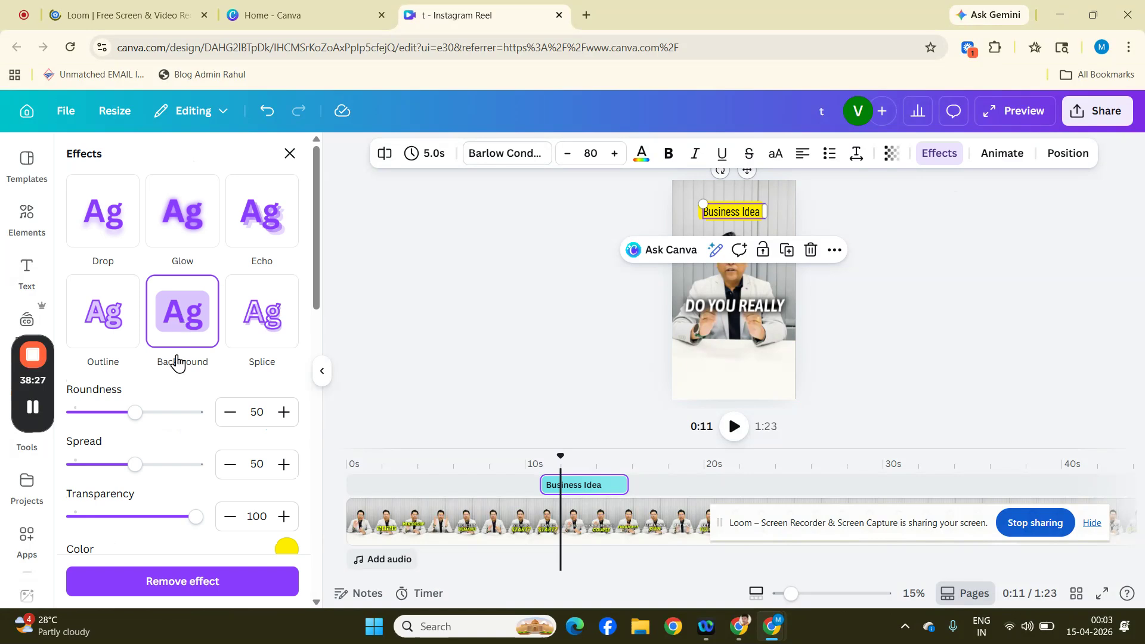
scroll(177, 363, down, 2)
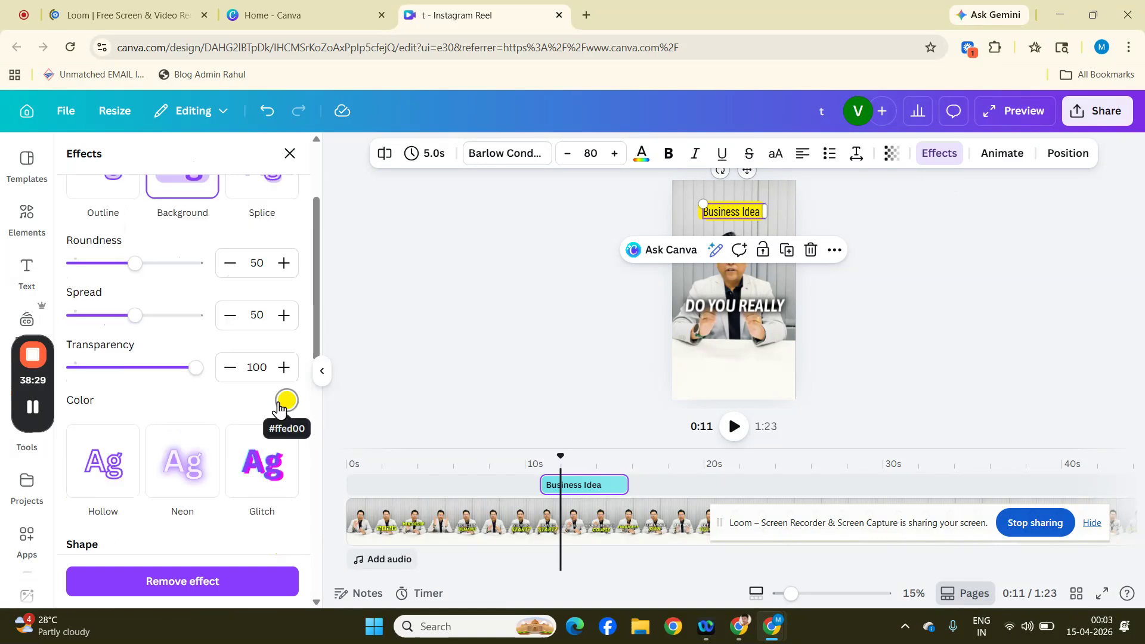
click(606, 302)
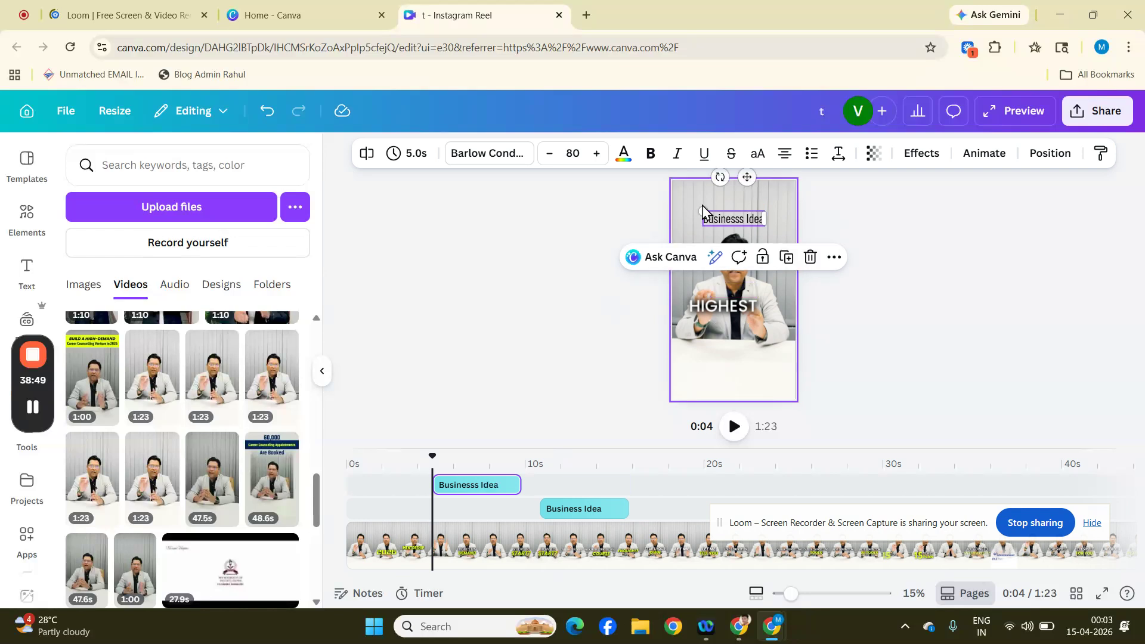
Step: Enlarge the "Businesss Idea" text at the 4-second mark to font size 127 and center it above the speaker's head
drag(703, 211, 684, 207)
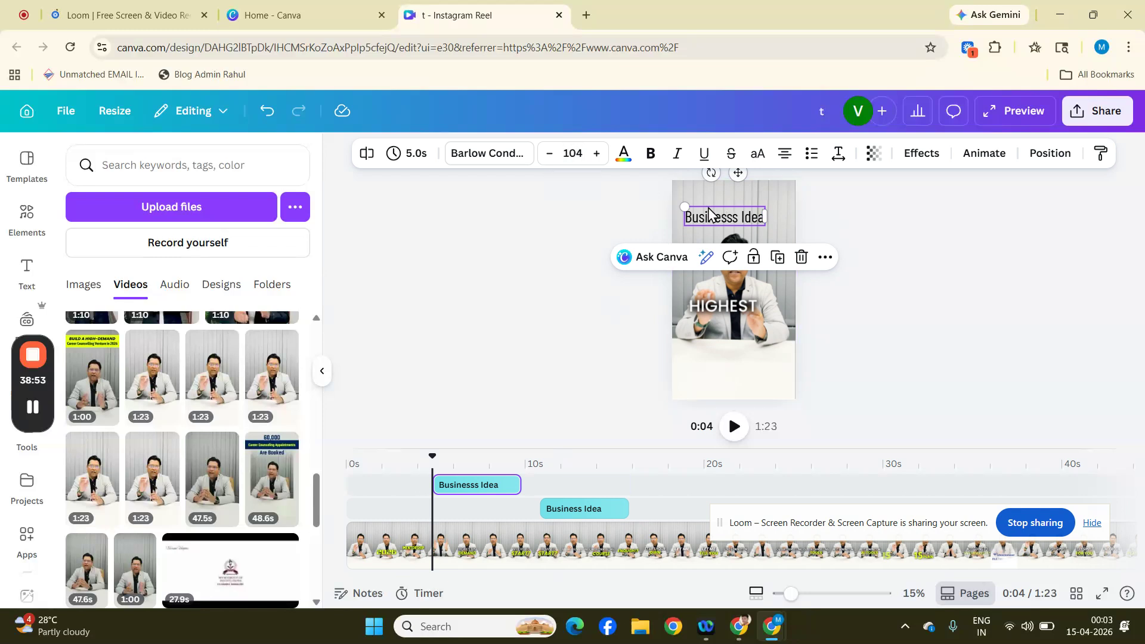
drag(685, 207, 667, 202)
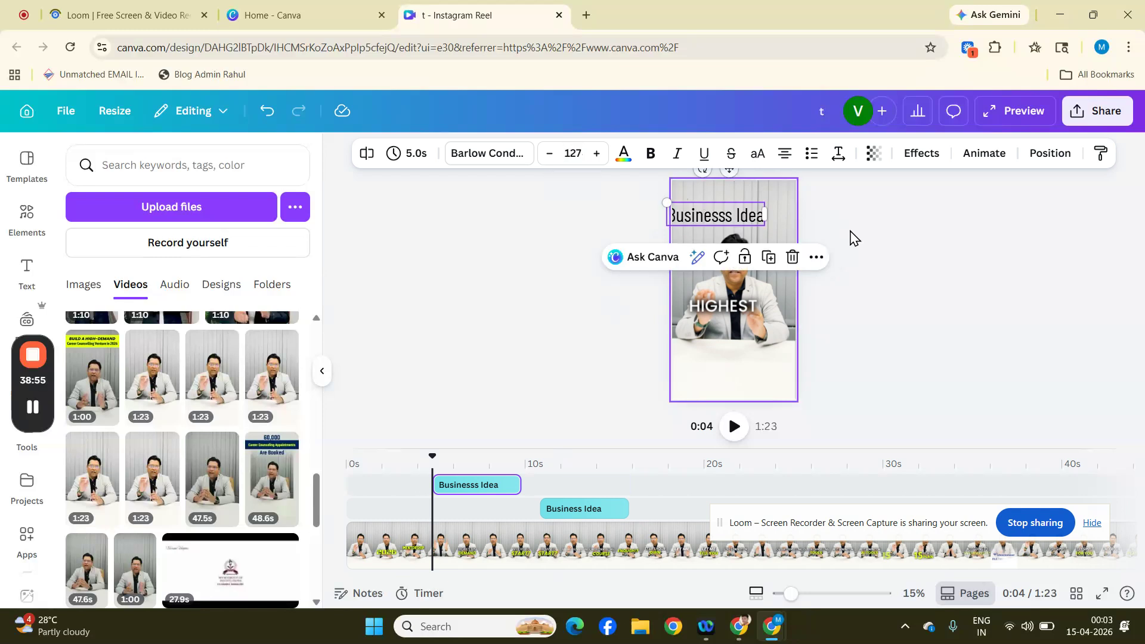
key(Escape)
click(750, 220)
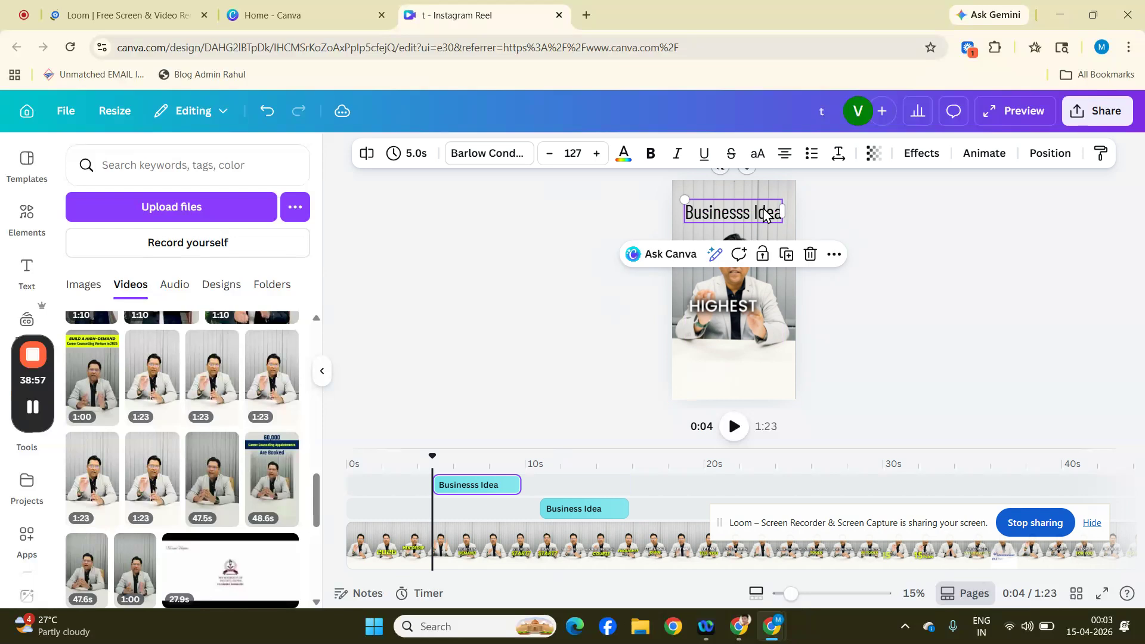
Step: Make the "Businesss Idea" caption bold, spanning the full frame width at font size 96
click(654, 156)
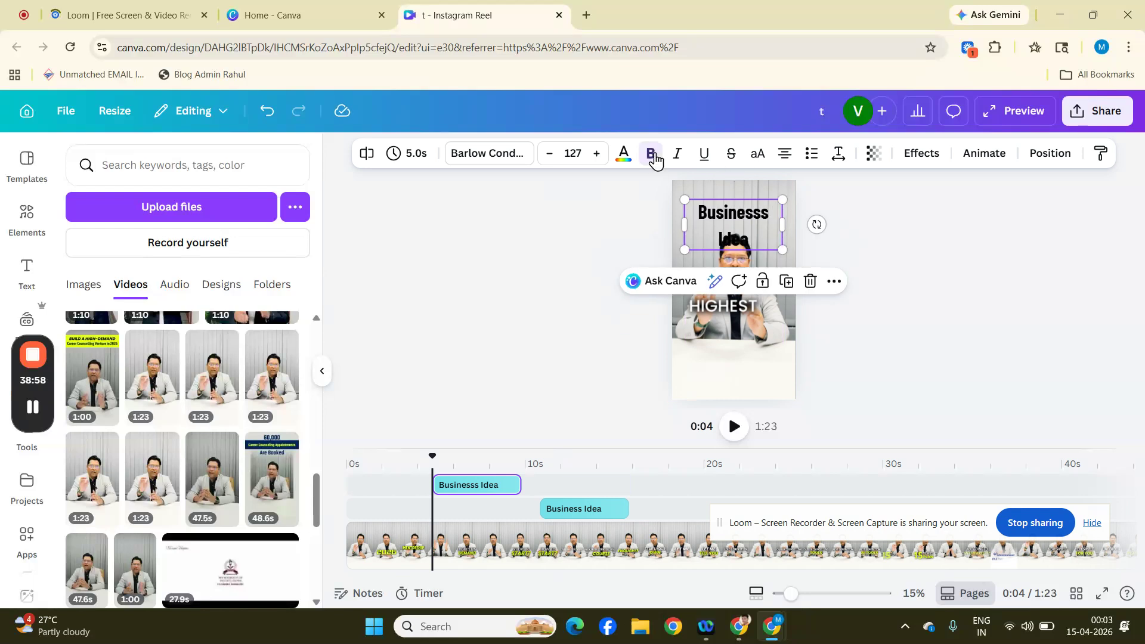
drag(685, 200, 673, 194)
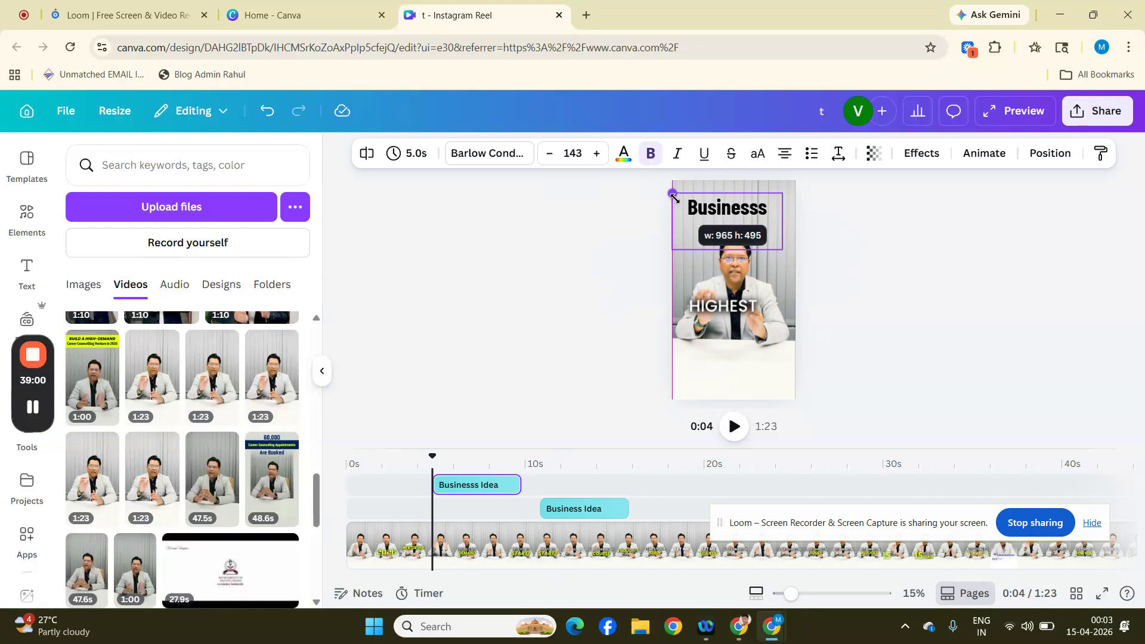
drag(783, 250, 795, 254)
click(572, 153)
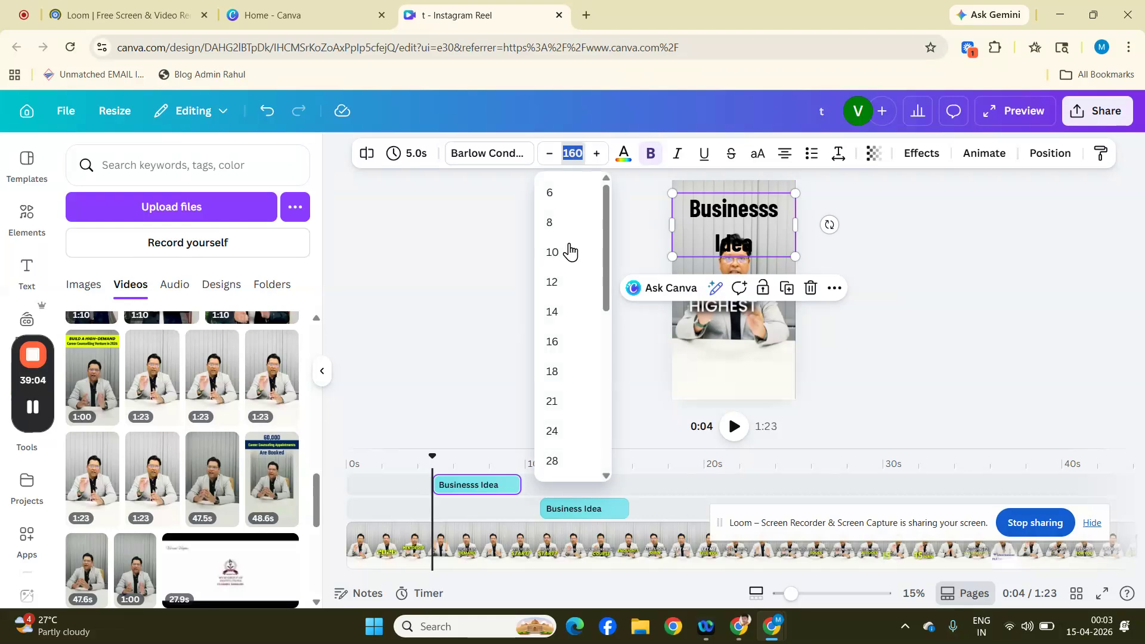
scroll(568, 250, down, 3)
scroll(575, 411, down, 5)
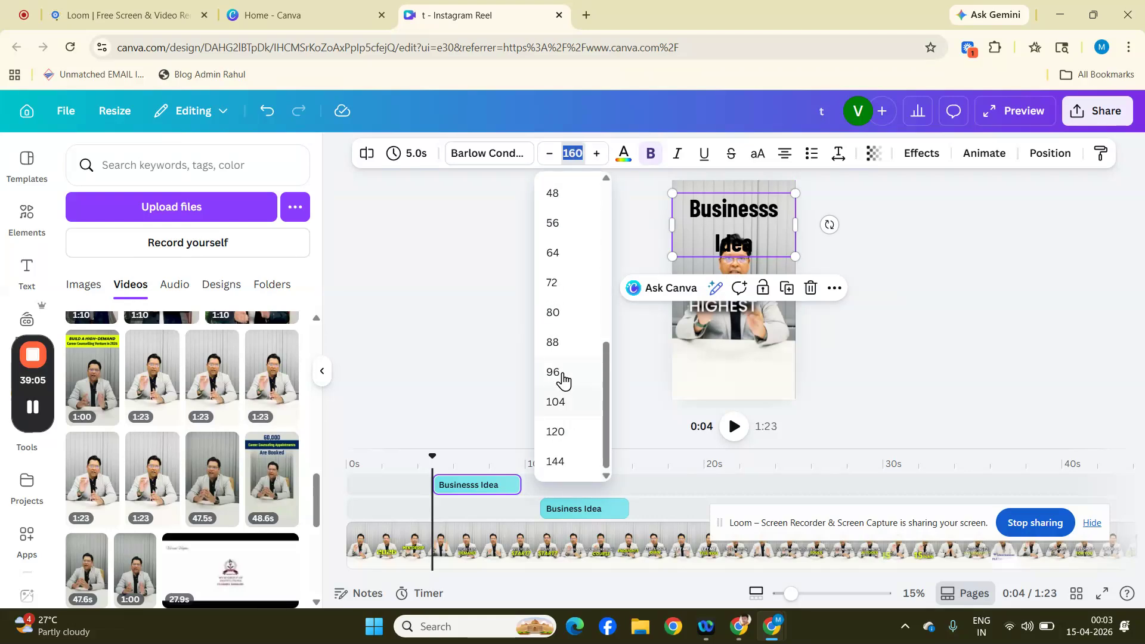
click(557, 371)
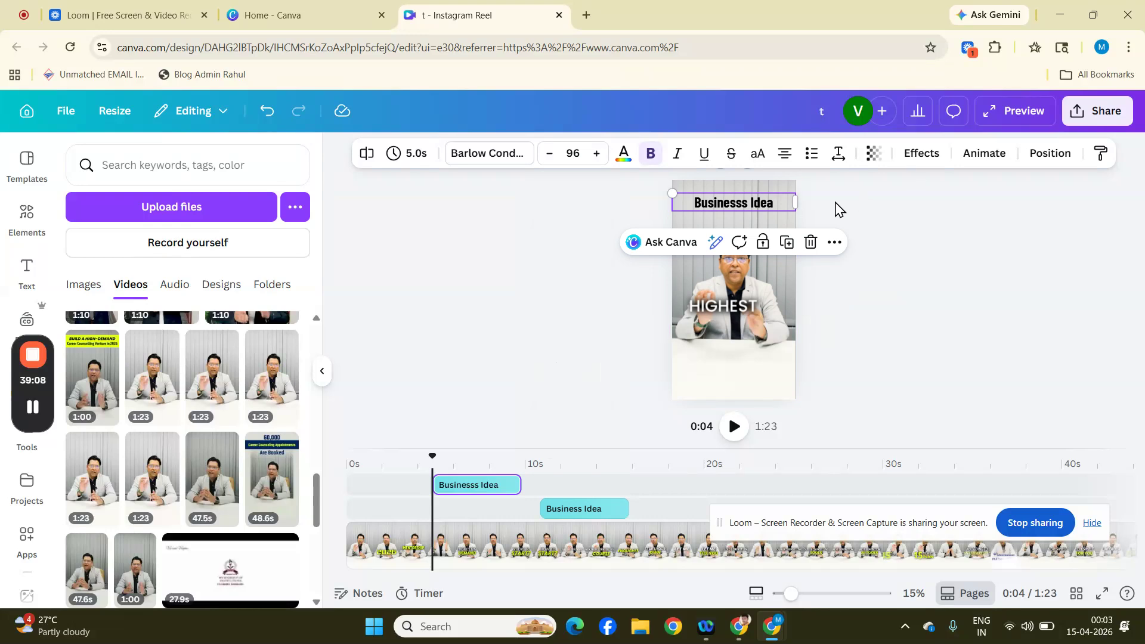
Step: Color the "Businesss Idea" caption white and apply the Outline effect to it
click(625, 158)
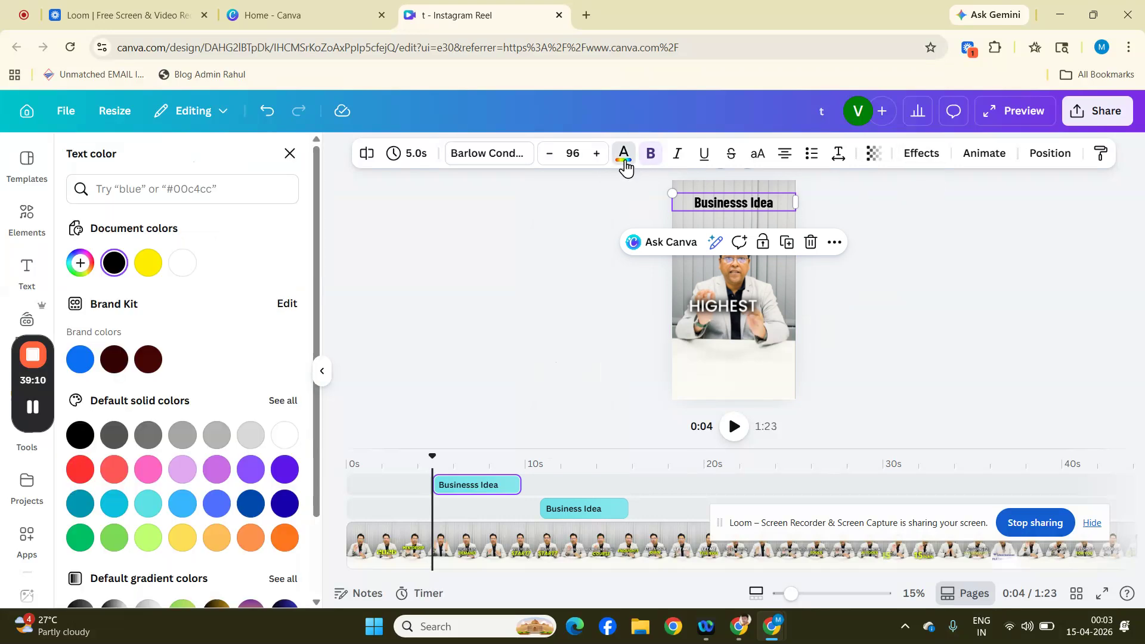
click(182, 263)
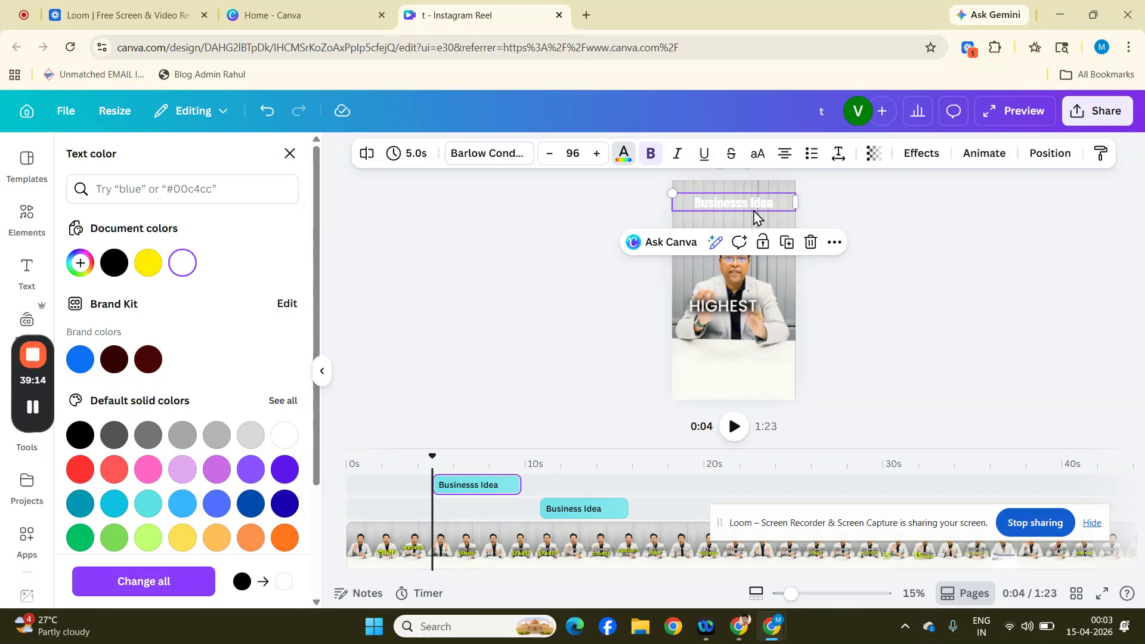
click(927, 167)
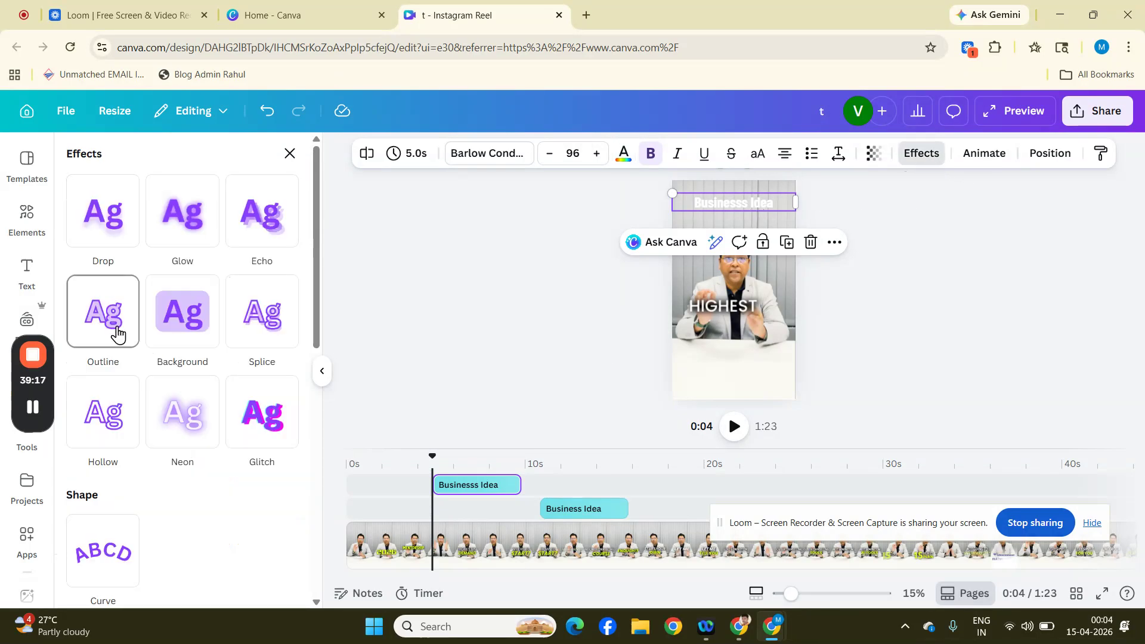
click(112, 329)
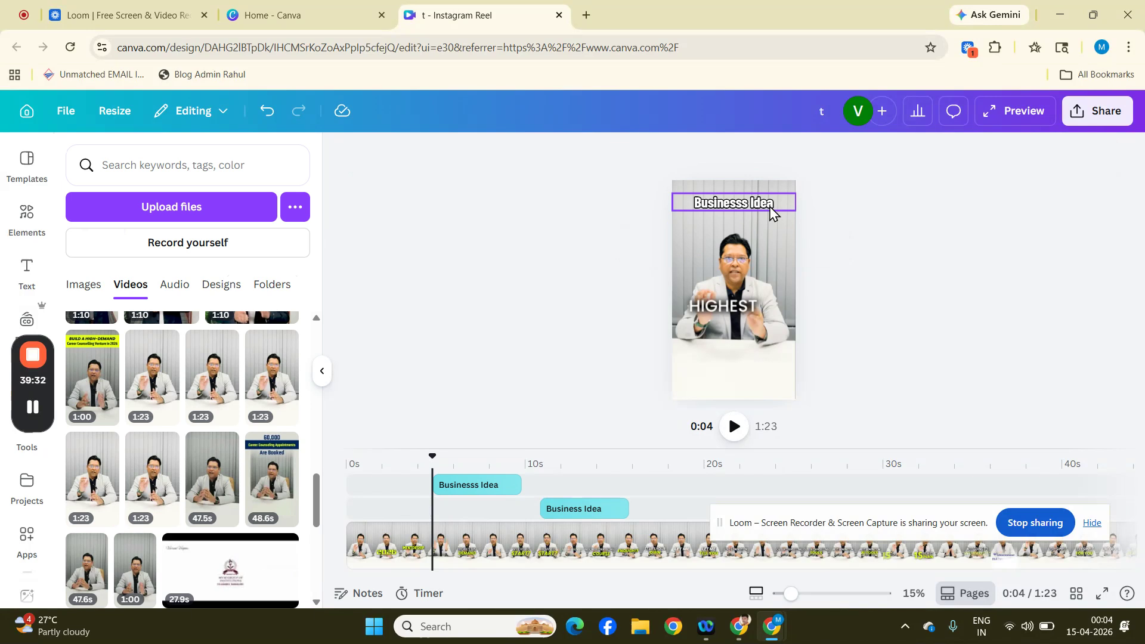
Step: Narrow the "Businesss Idea" text box to about 714 wide and center it near the top of the frame
click(770, 206)
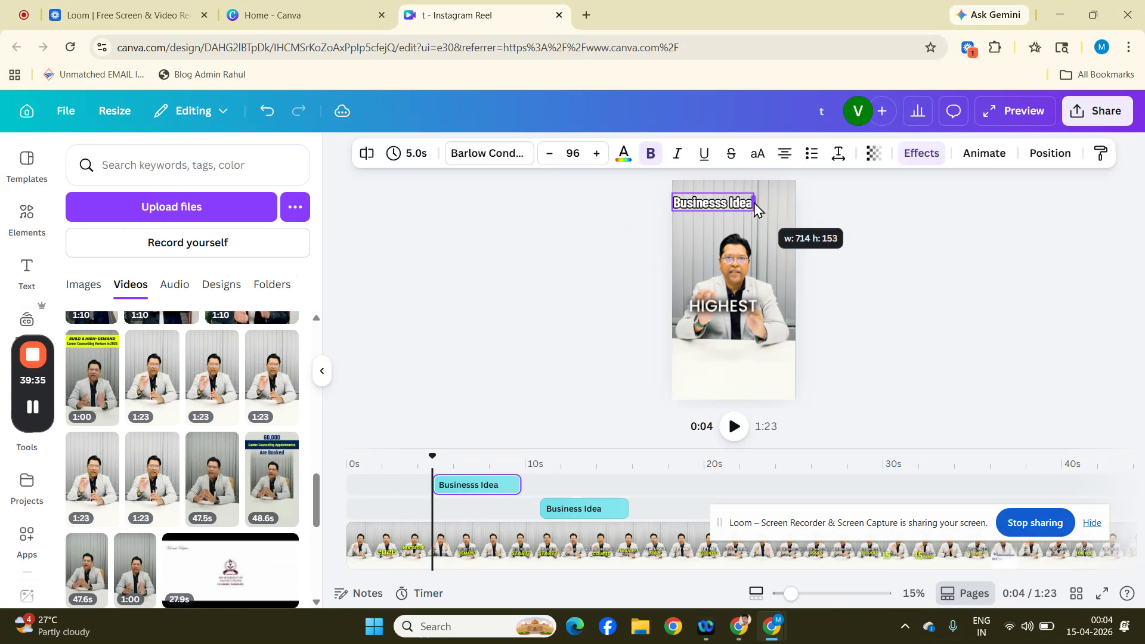
click(756, 206)
click(923, 231)
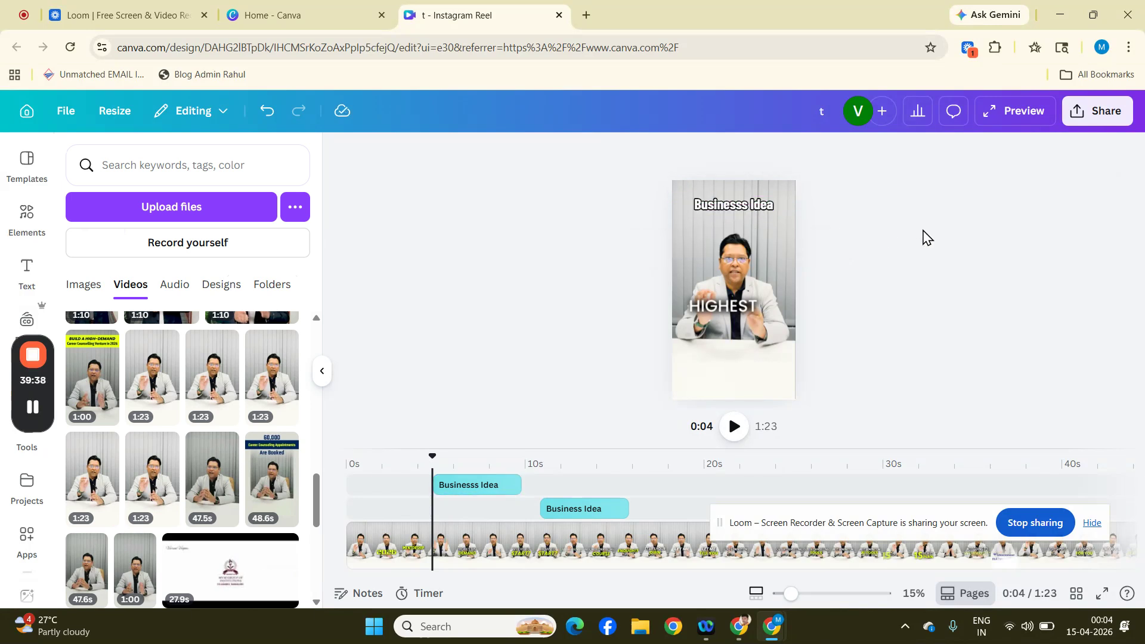
Step: Examine the Outline effect's thickness and color settings on the "Businesss Idea" caption
click(763, 210)
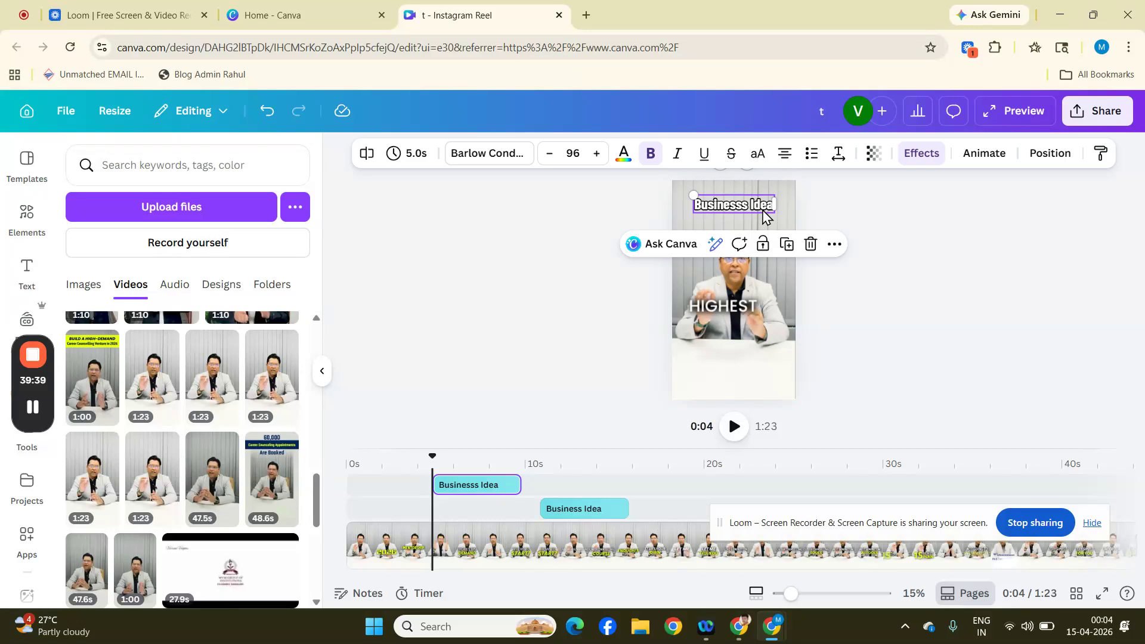
click(932, 158)
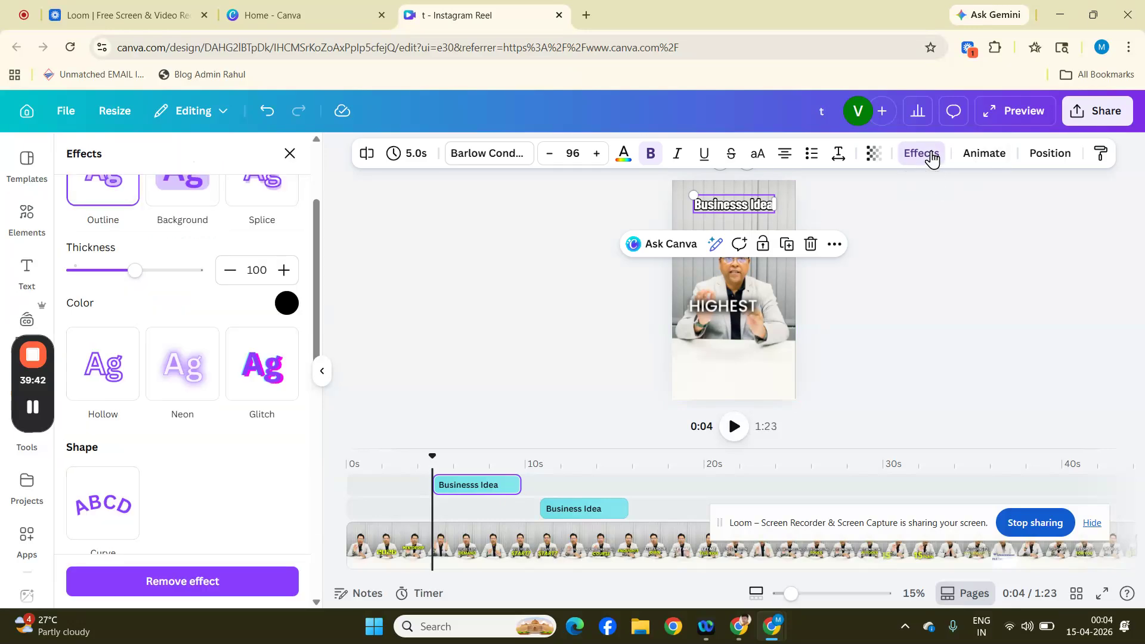
scroll(214, 473, up, 2)
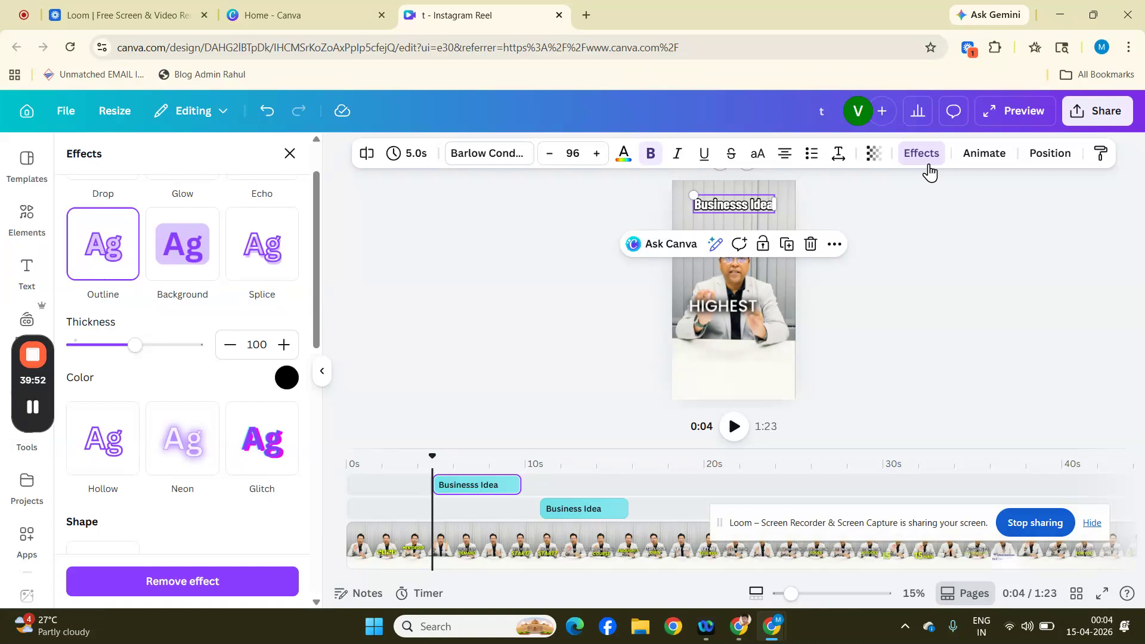
key(Escape)
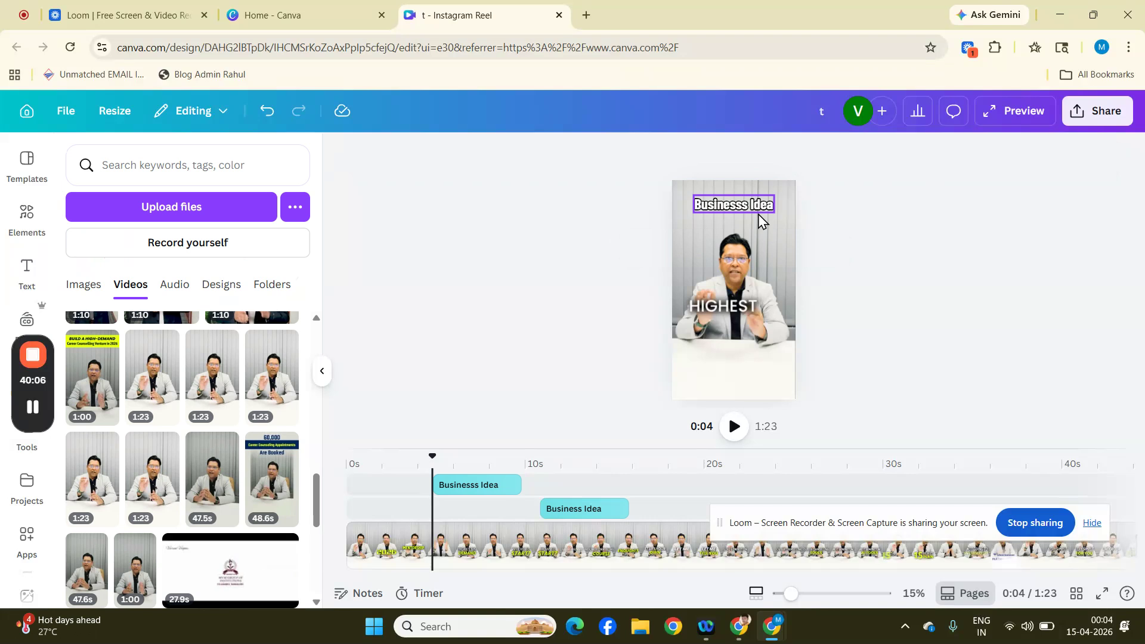
Step: Search the design elements for "fade to black"
click(20, 219)
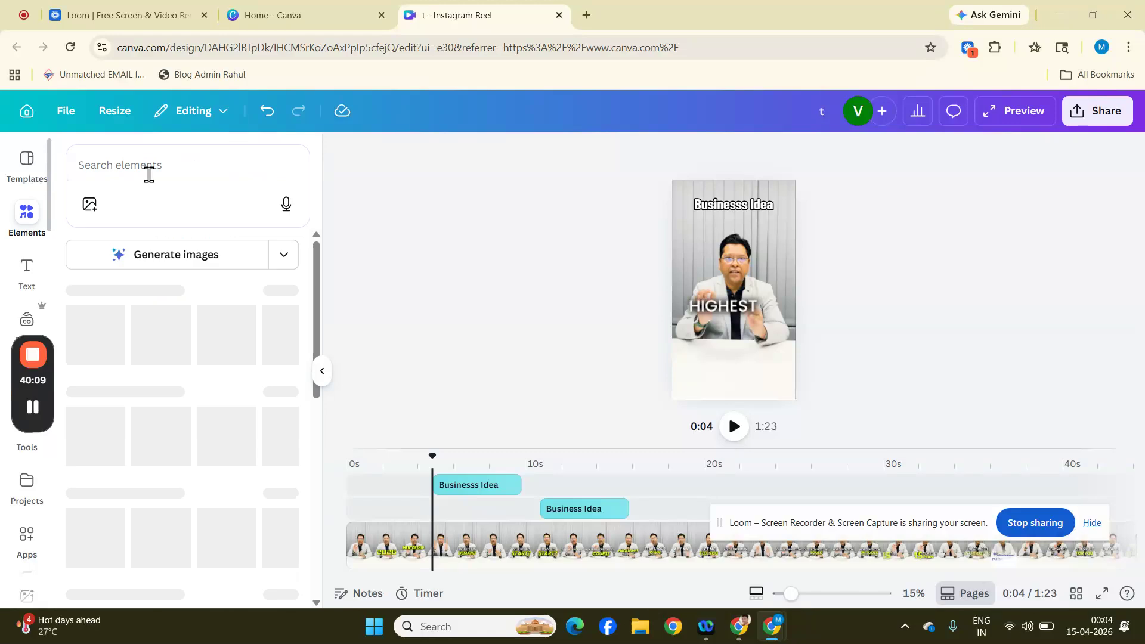
click(148, 168)
text(ade)
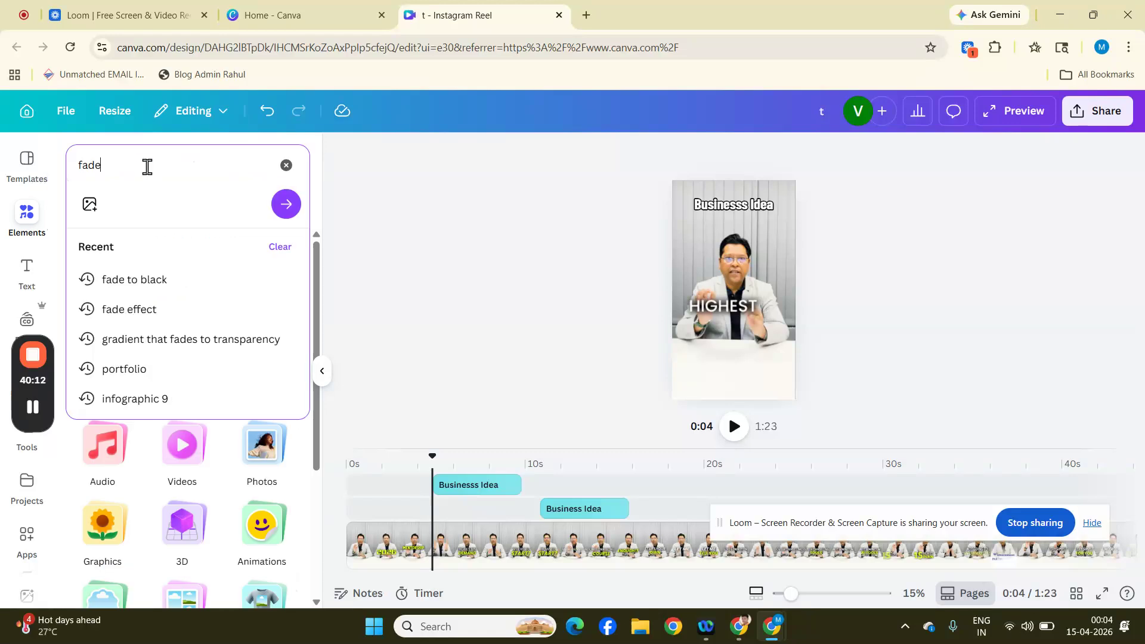
text( to bla)
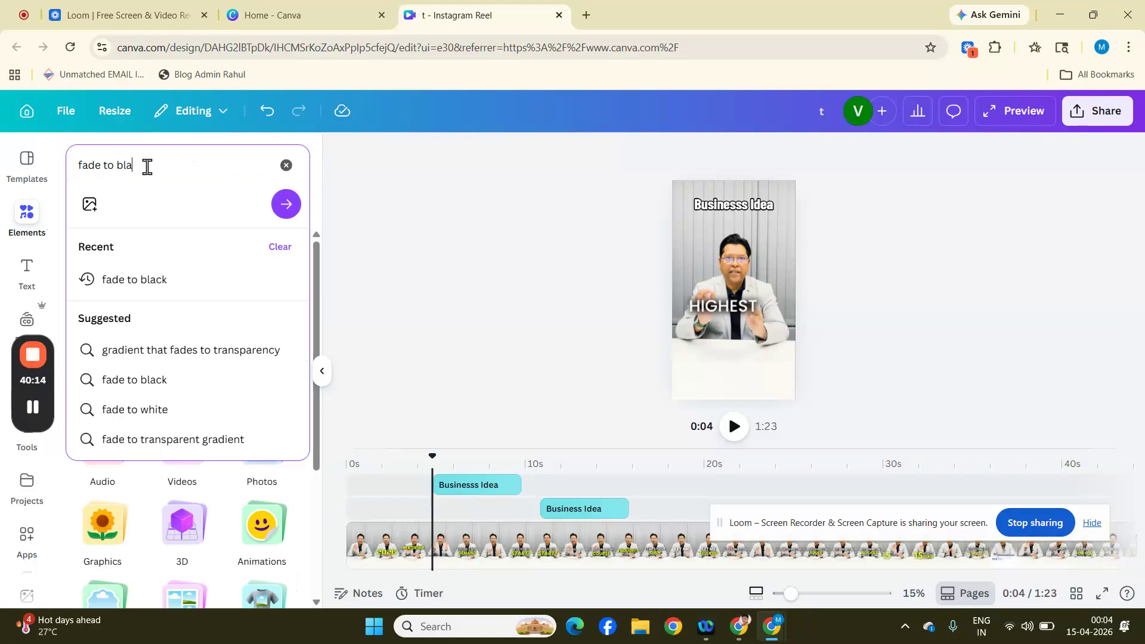
text(ckk)
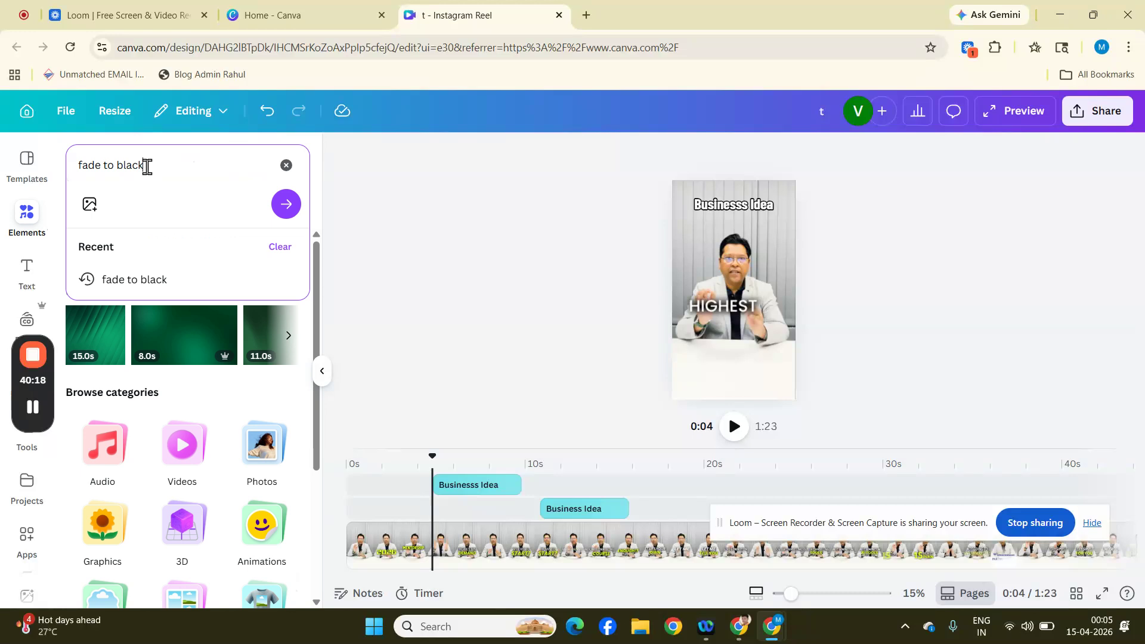
Step: Add the gradient graphic that is black along its upper edge and stretch it across the full width of the reel's upper part
click(216, 378)
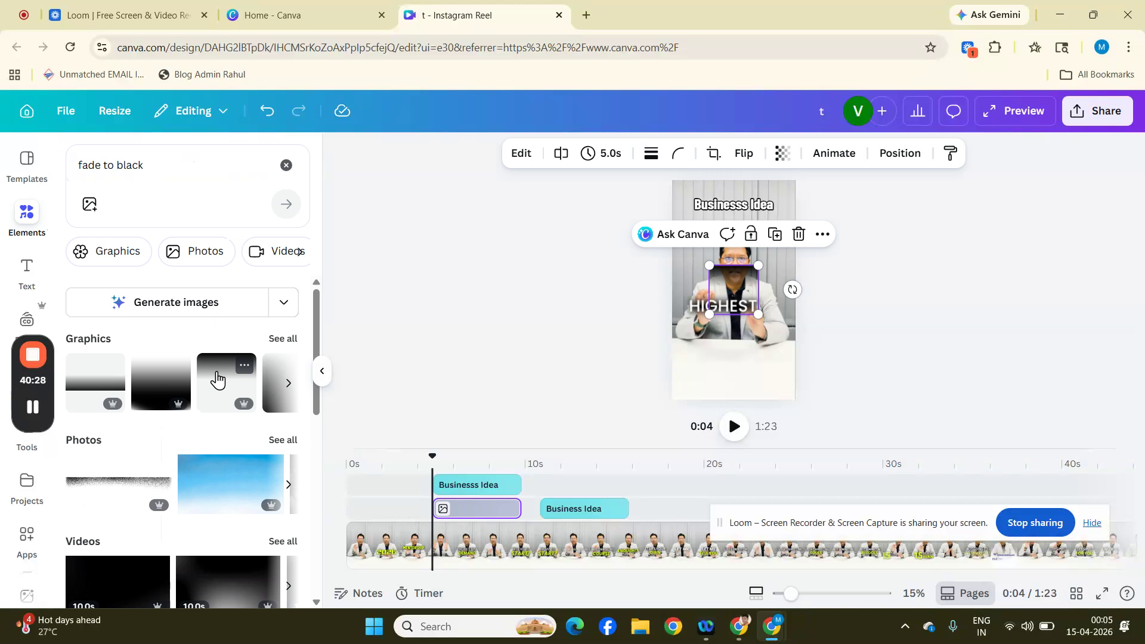
click(216, 379)
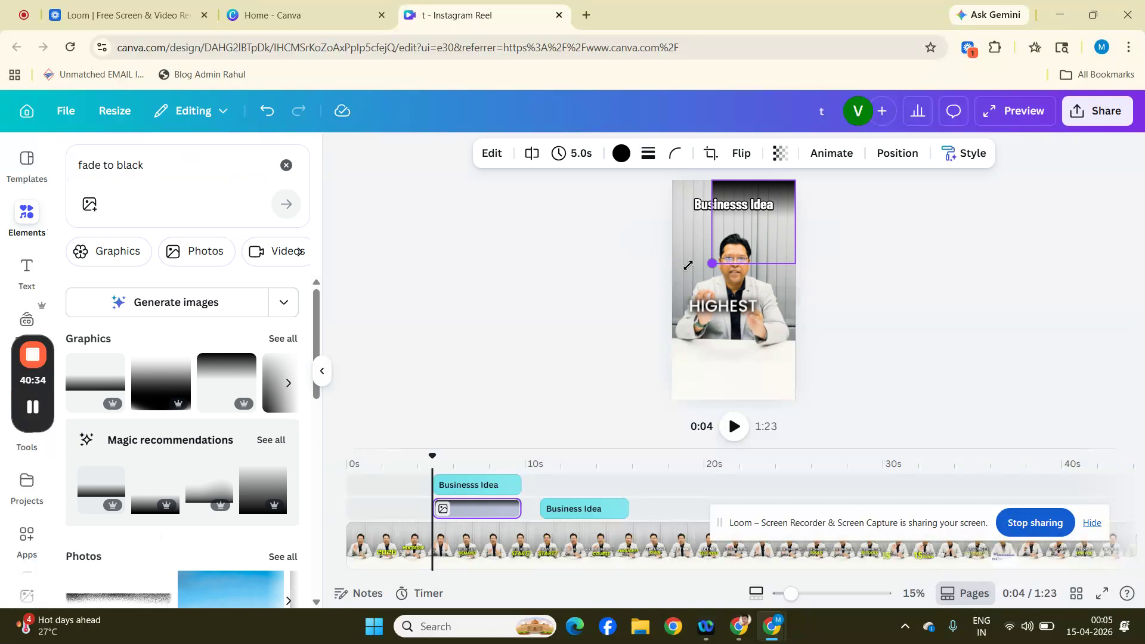
drag(688, 265, 620, 269)
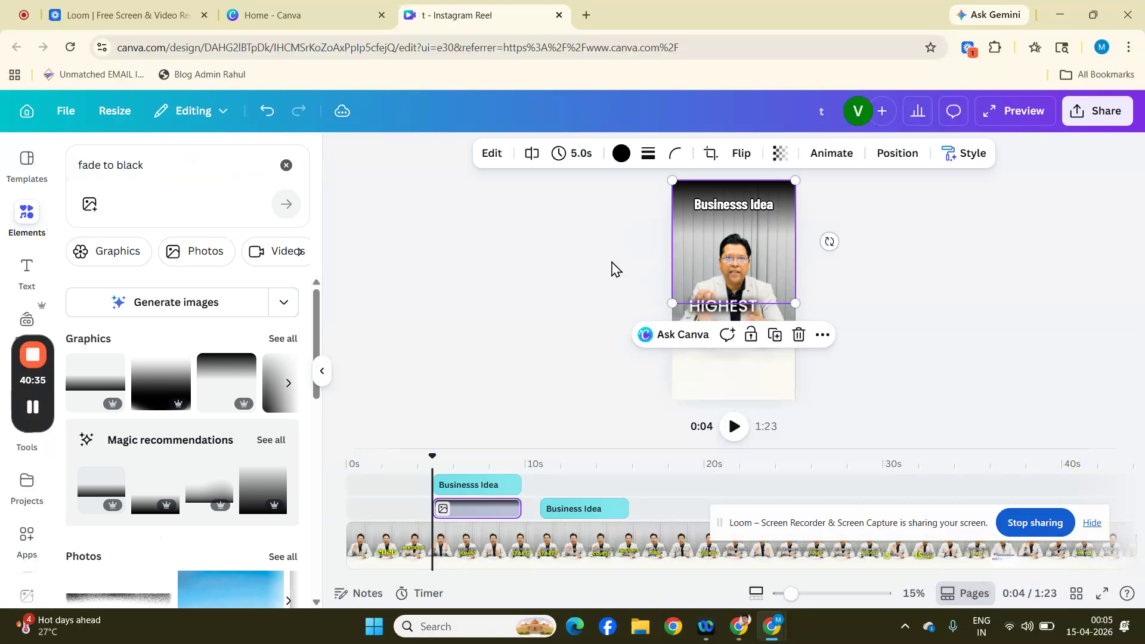
Step: Add a second copy of the gradient that is black along its upper edge and align it over the first at the reel's upper edge
click(597, 258)
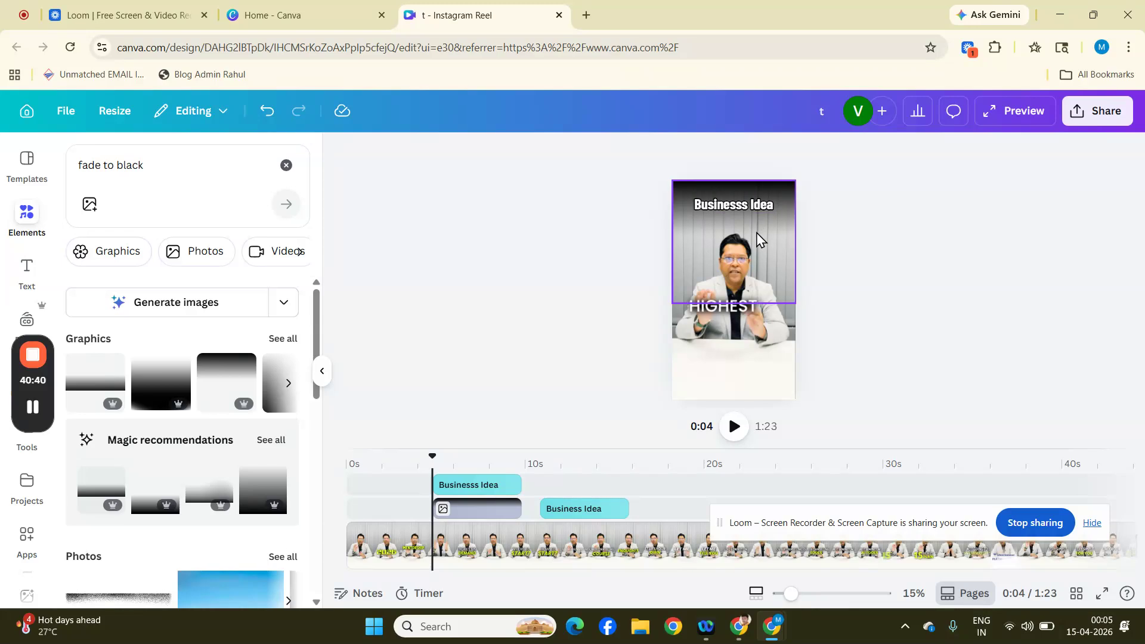
click(220, 385)
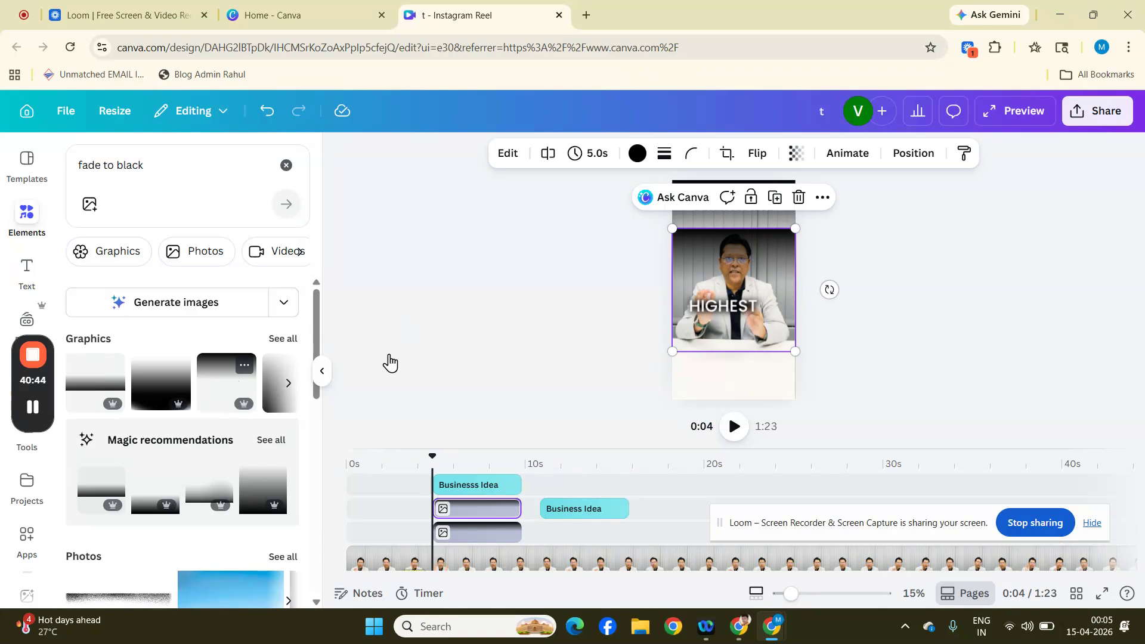
drag(779, 252, 780, 225)
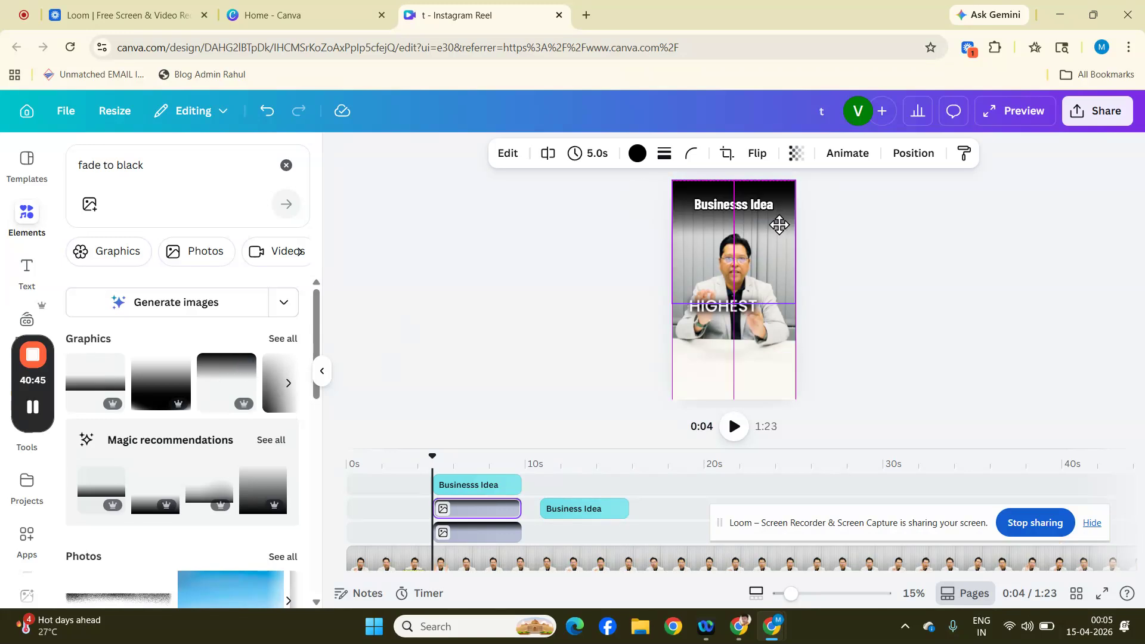
click(864, 243)
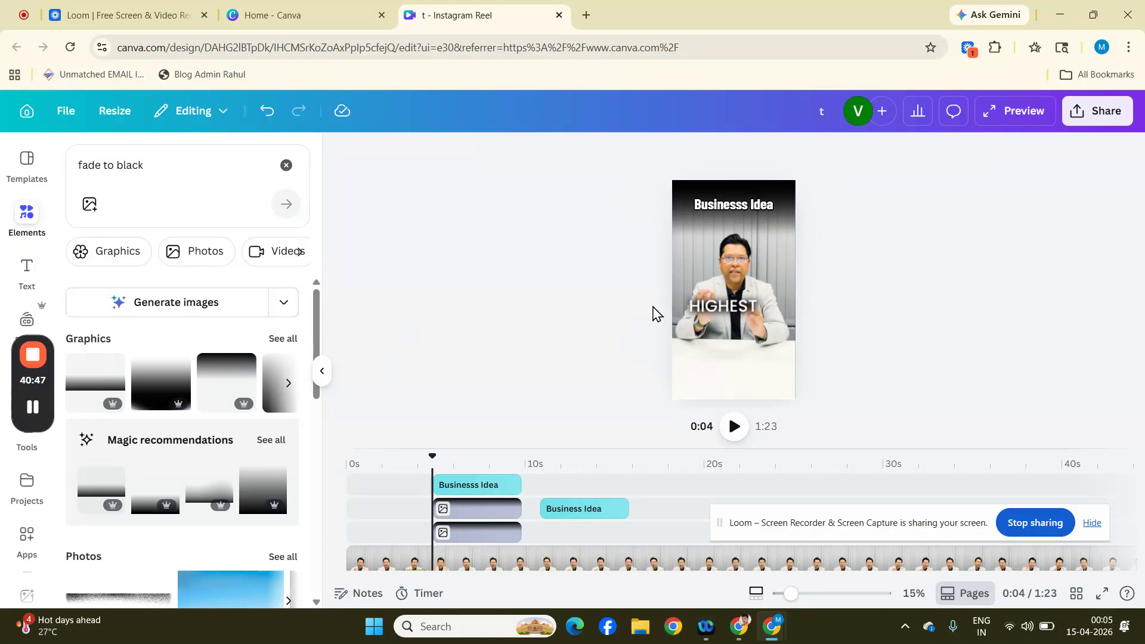
Step: Add a third copy of the same gradient and enlarge it over the reel's upper part until it extends slightly past both side edges
click(226, 383)
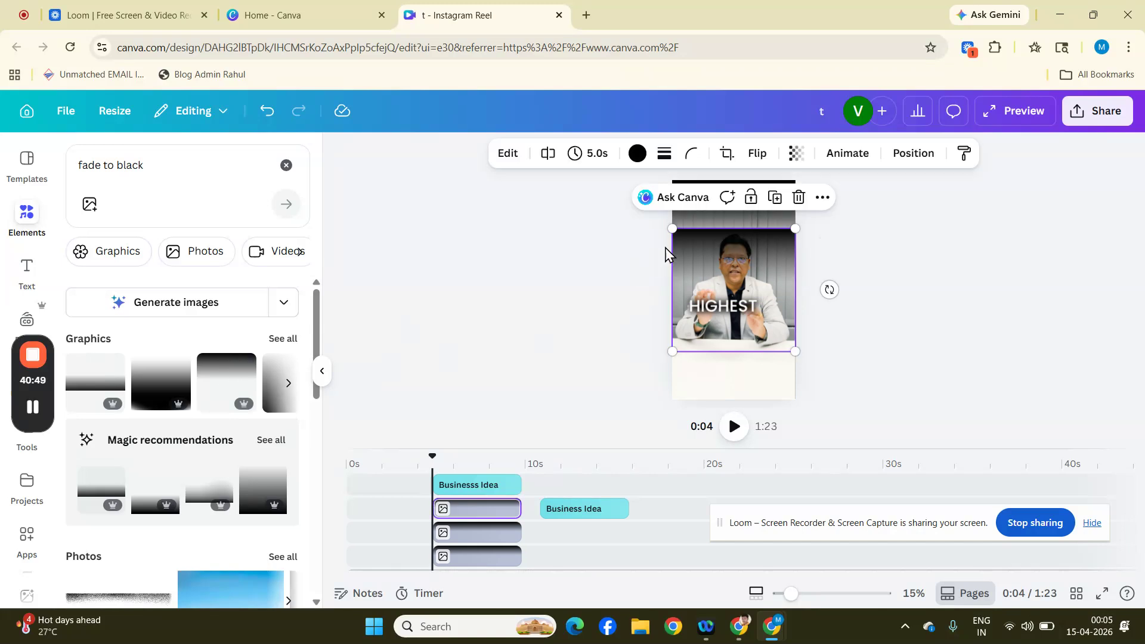
drag(672, 228, 624, 180)
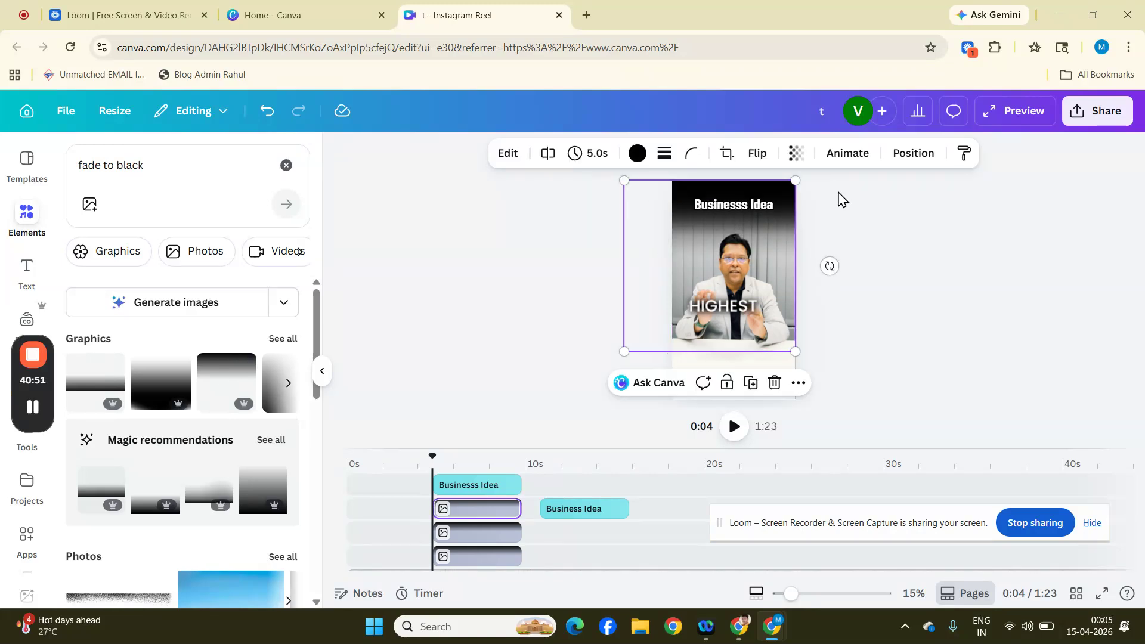
drag(796, 181, 832, 178)
click(952, 268)
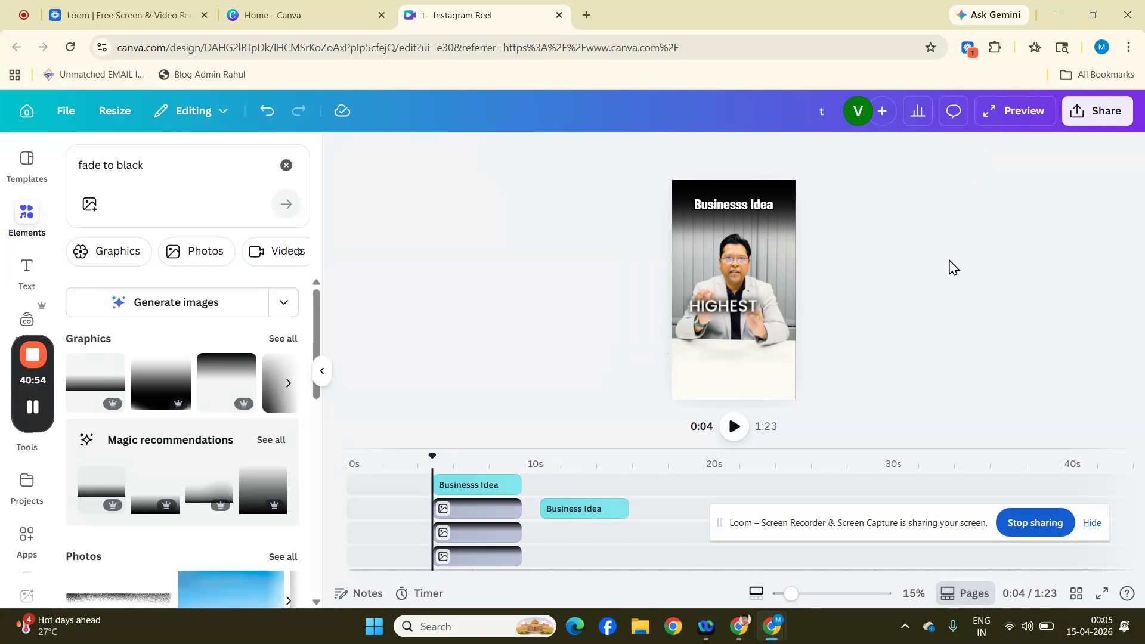
click(791, 189)
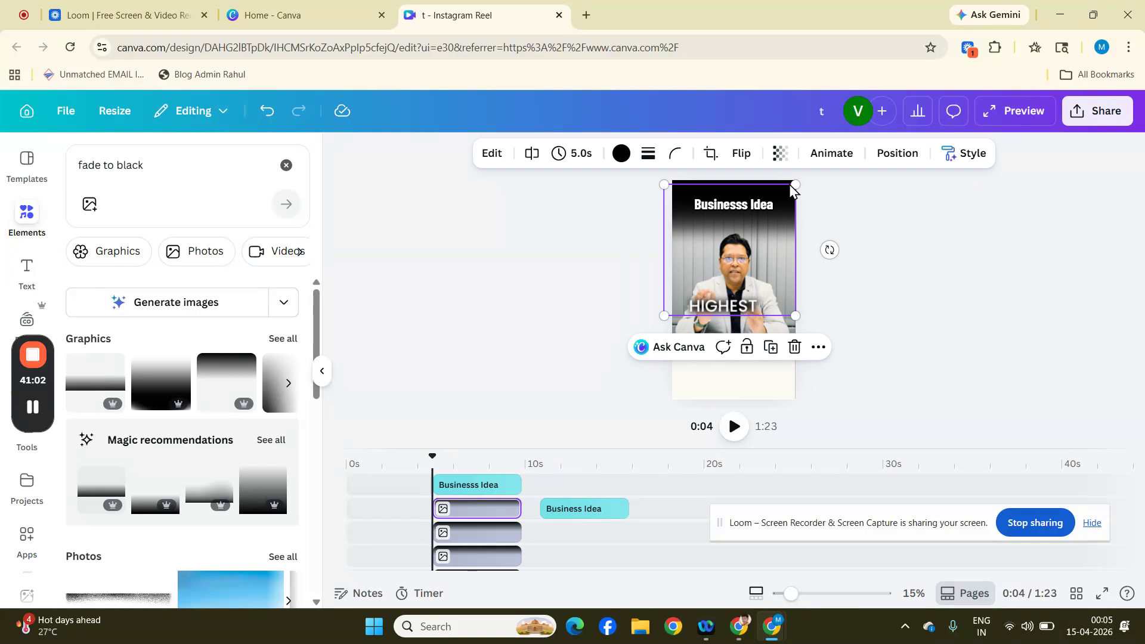
click(804, 228)
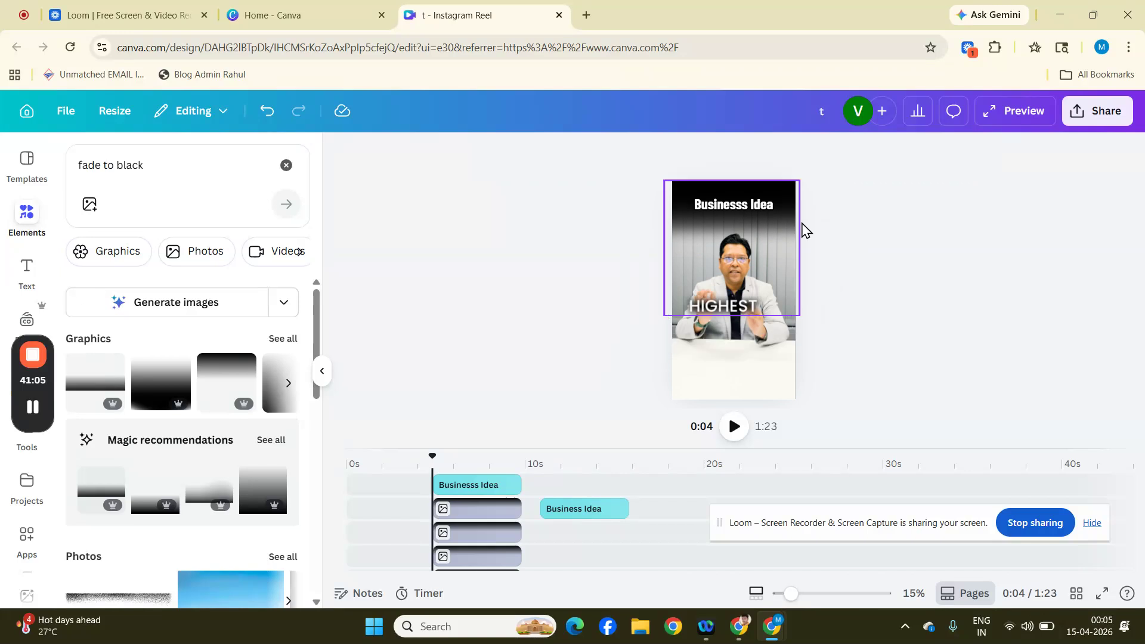